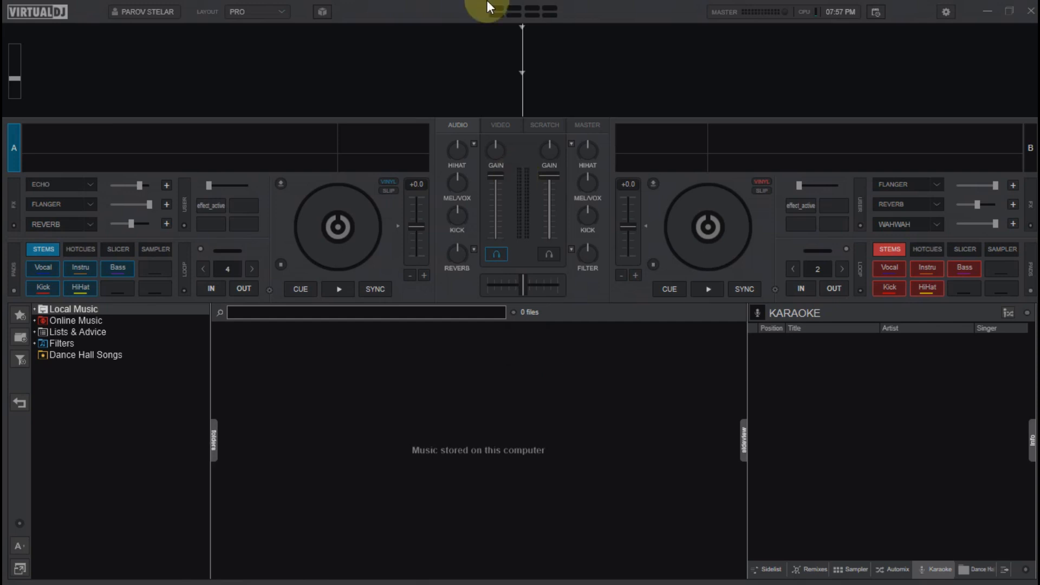
# - Open the settings, view the Tutorials page, and return to the Audio settings
pyautogui.moveTo(486, 1)
pyautogui.click(947, 12)
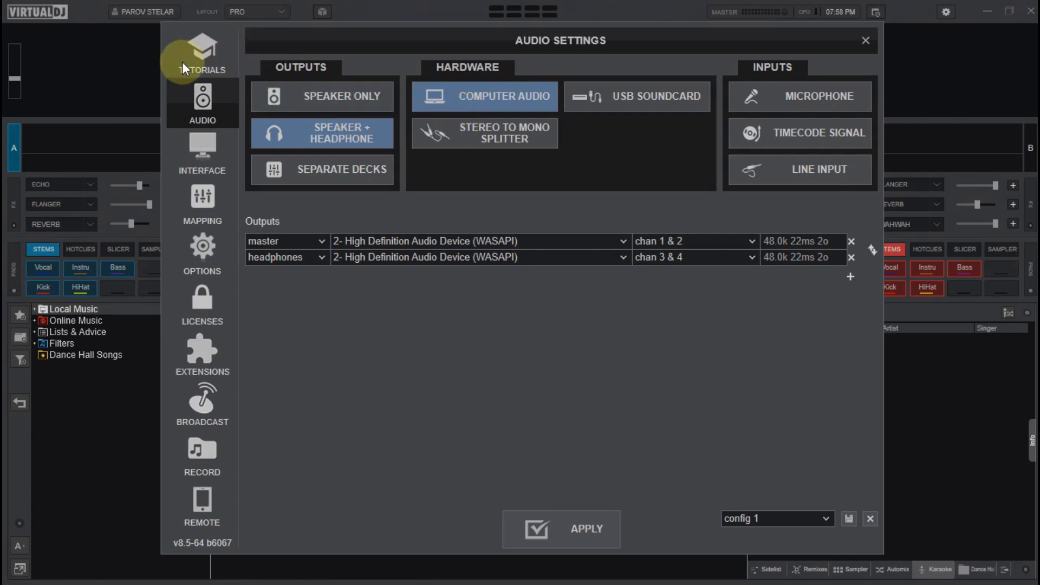
pyautogui.click(208, 56)
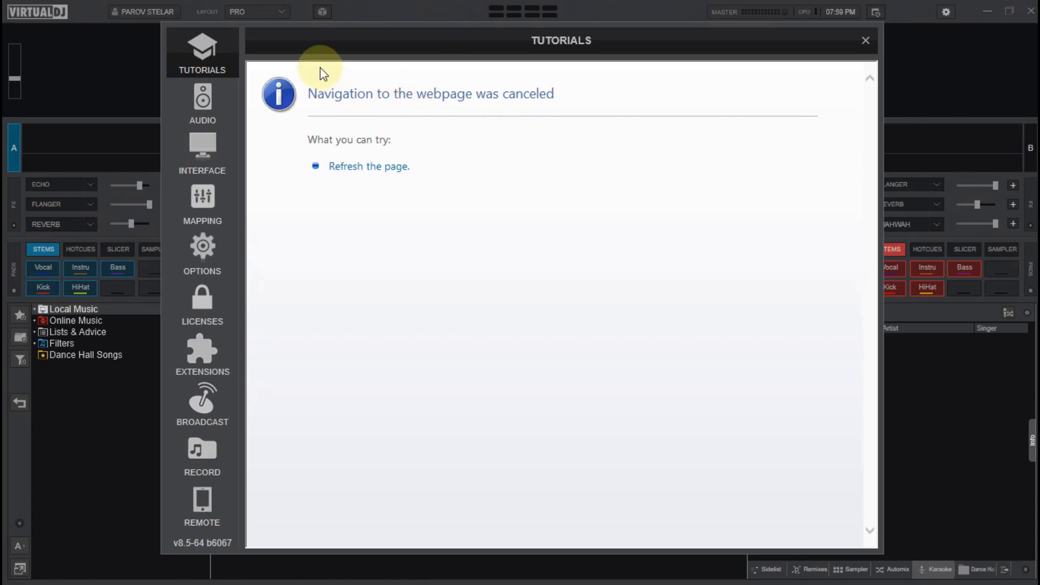
pyautogui.click(212, 101)
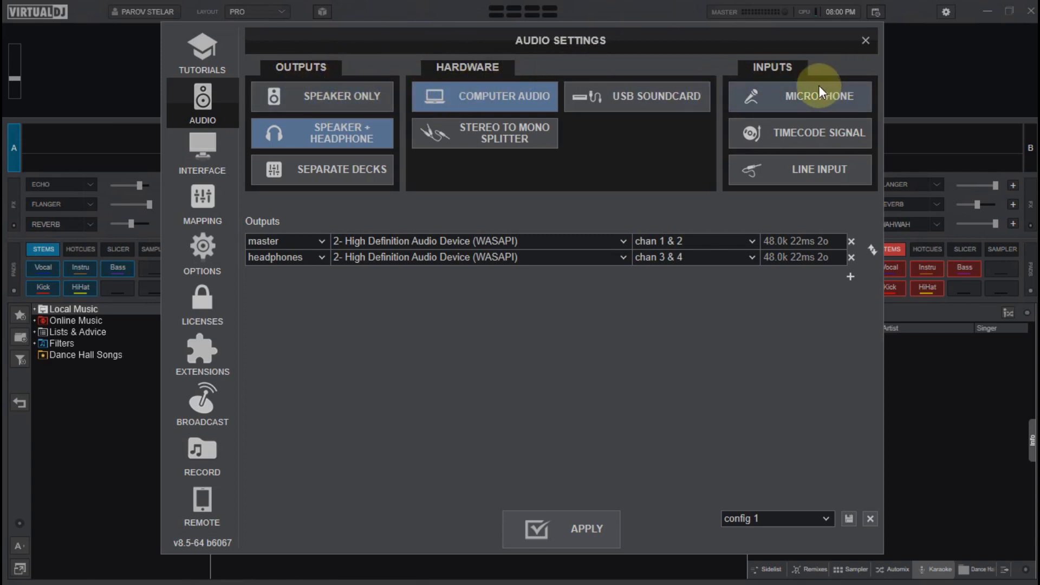
# - Switch the audio outputs between Speaker Only and Speaker + Headphone, ending on Speaker Only
pyautogui.click(341, 99)
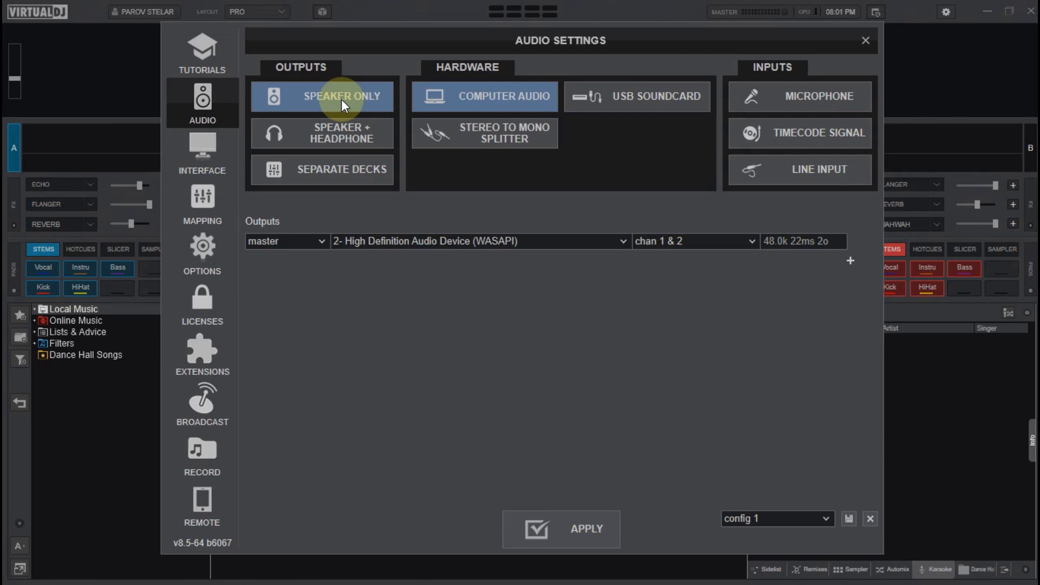
pyautogui.click(338, 134)
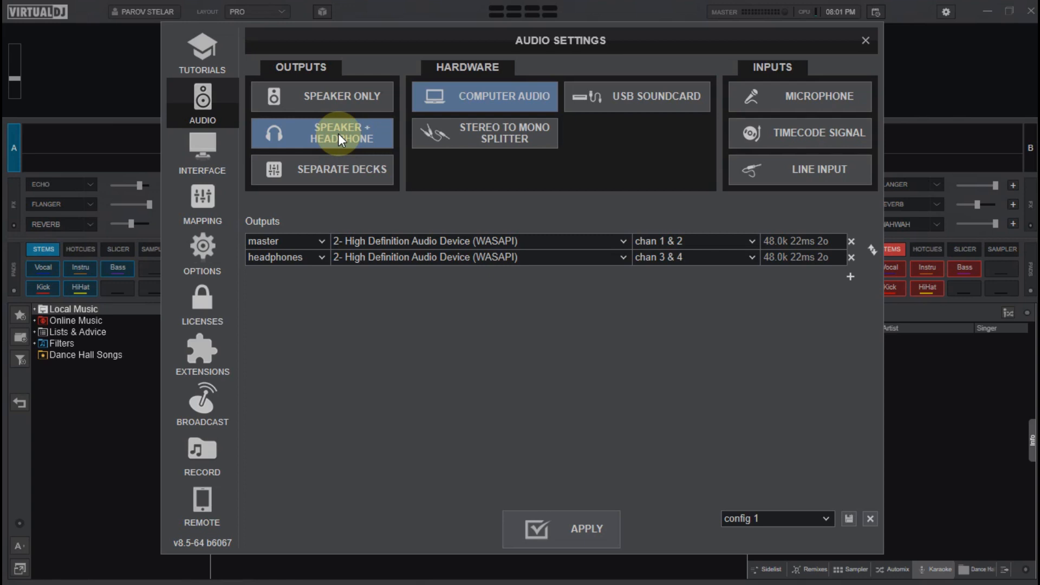
pyautogui.click(322, 99)
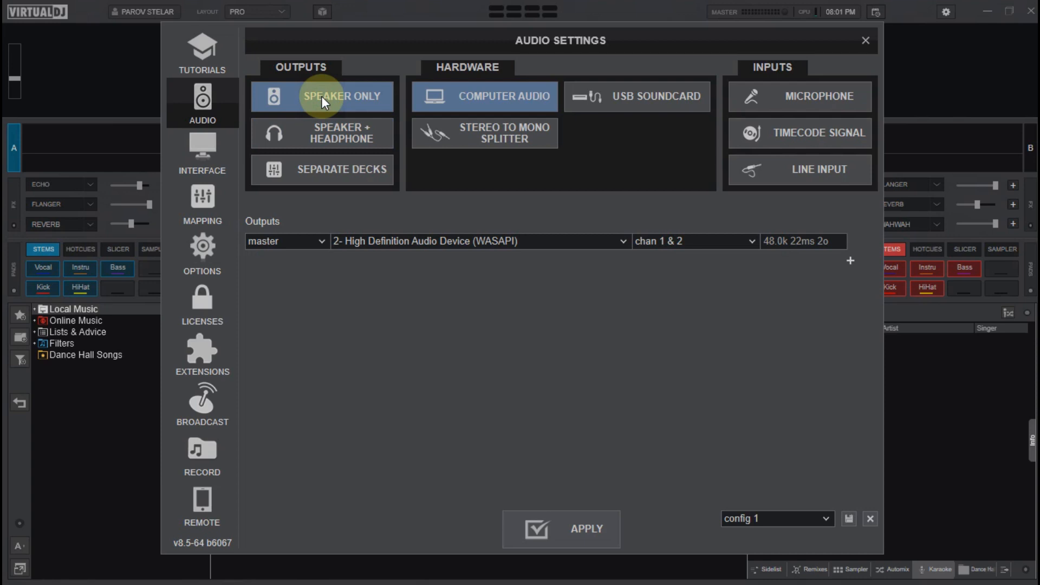
# - Try chan 3 & 4 for the master output and set it back to chan 1 & 2
pyautogui.click(750, 243)
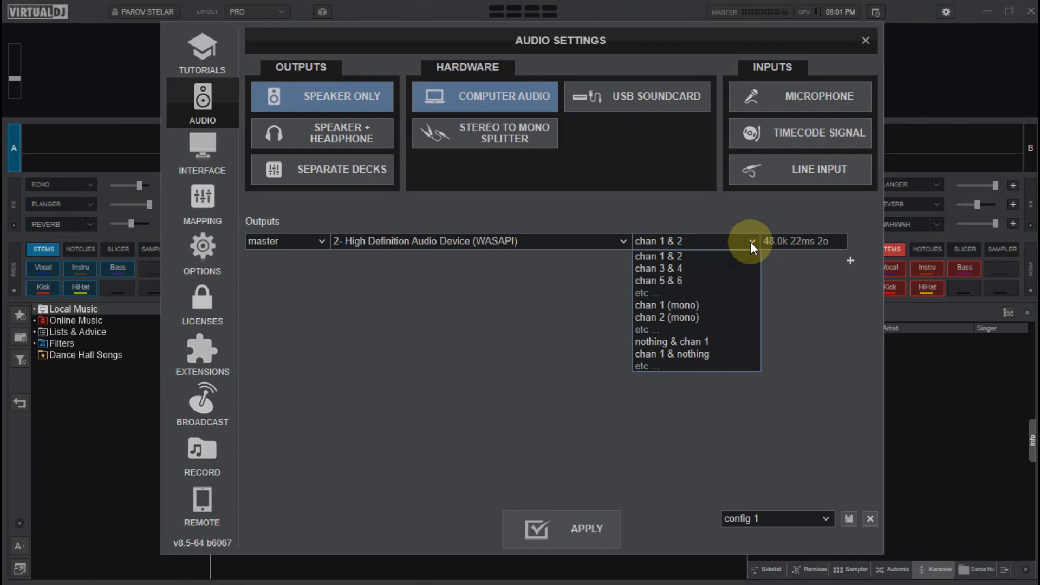
pyautogui.click(704, 270)
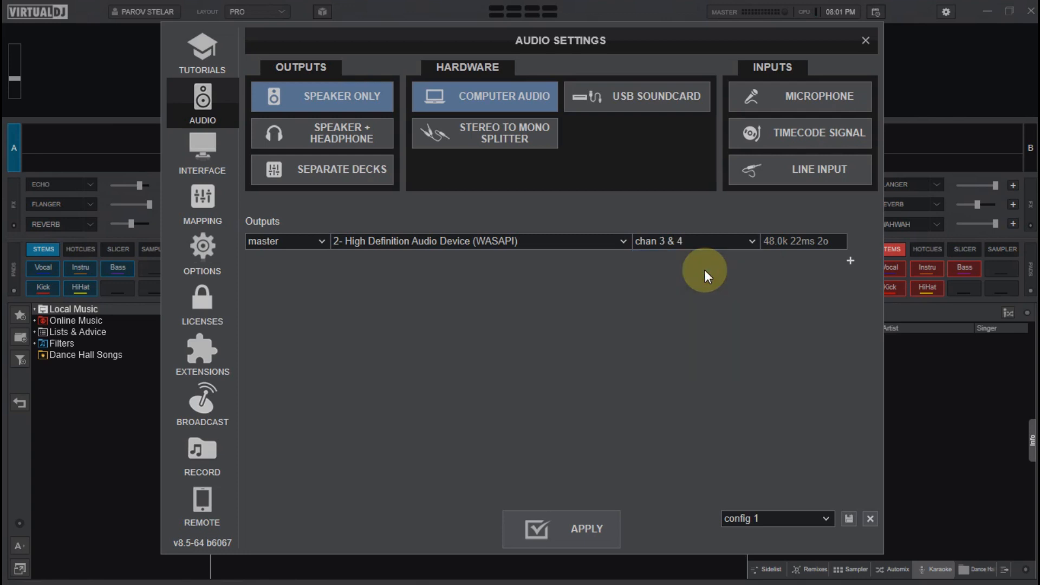
pyautogui.click(751, 240)
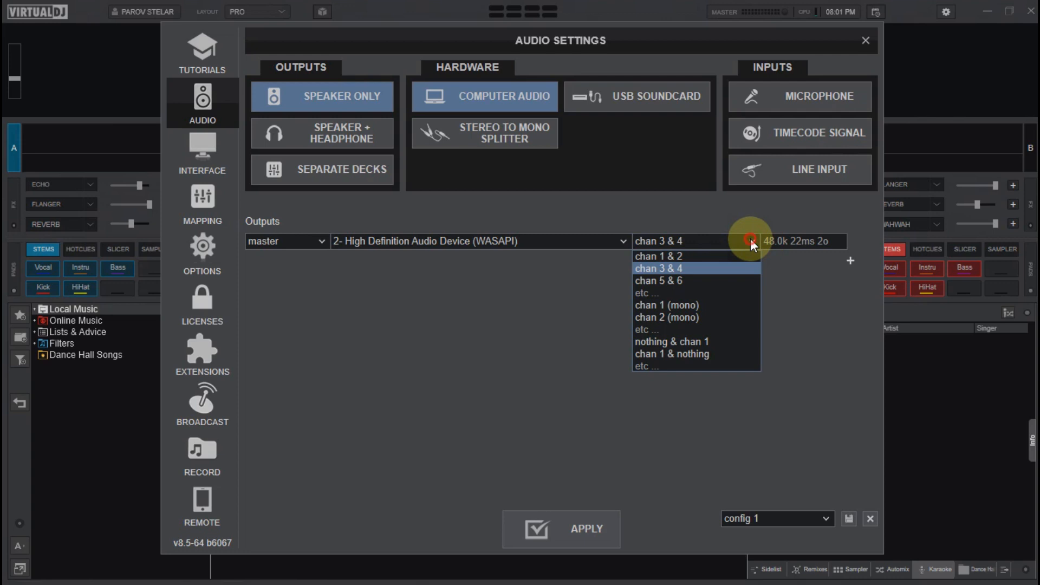
pyautogui.click(751, 240)
pyautogui.click(751, 241)
pyautogui.click(672, 255)
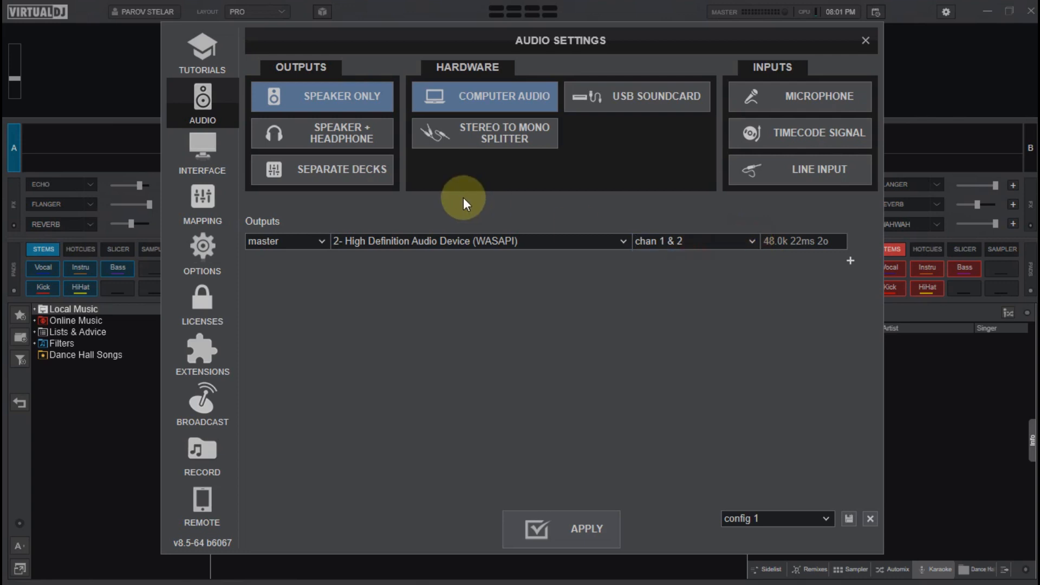
# - Switch the outputs to Speaker + Headphone, with master on chan 3 & 4 and headphones on chan 1 & 2
pyautogui.click(332, 137)
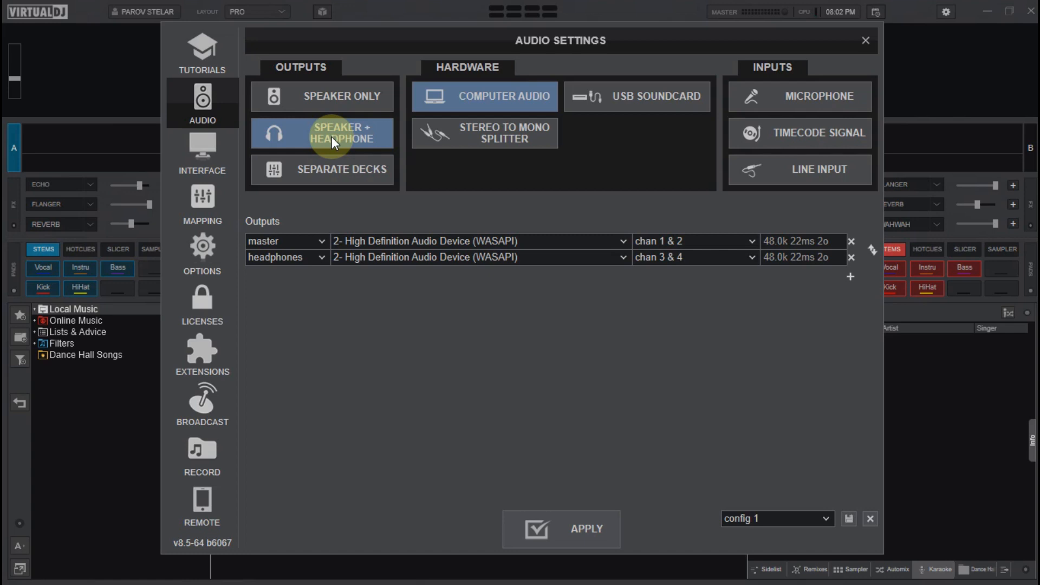
pyautogui.click(749, 242)
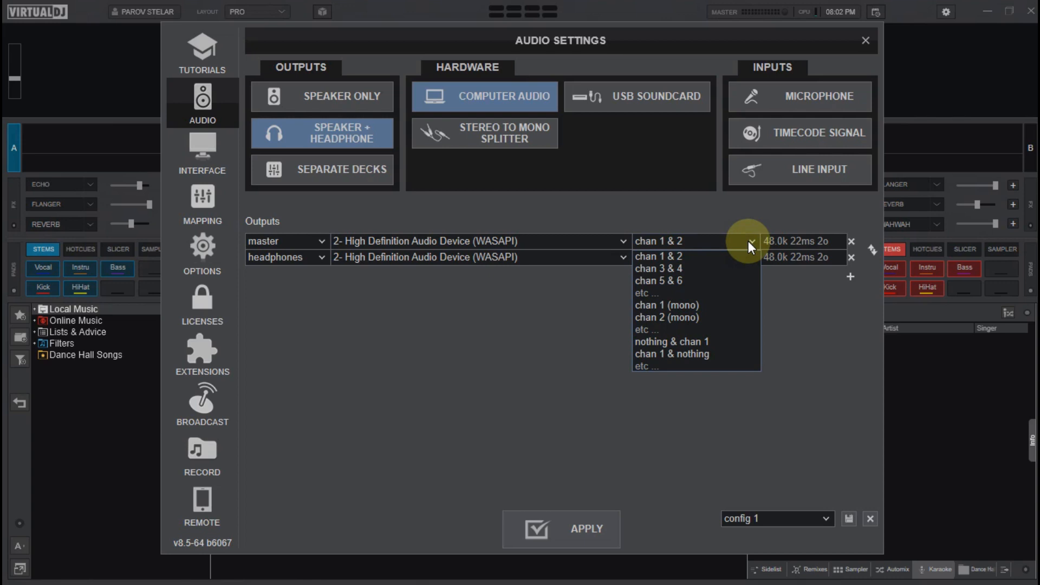
pyautogui.click(681, 267)
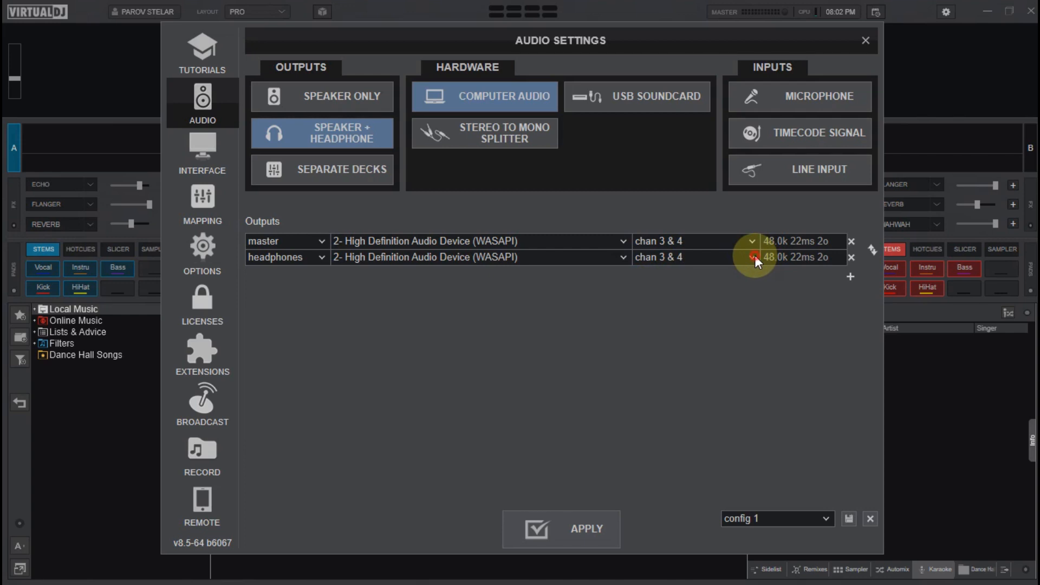
pyautogui.click(755, 256)
pyautogui.click(685, 275)
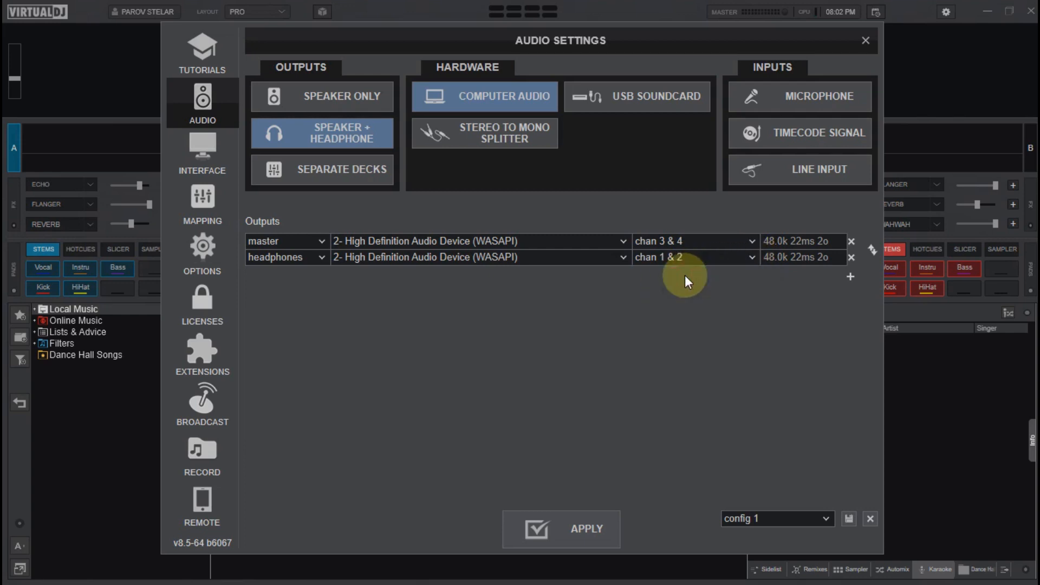
# - Try chan 5 & 6 for the headphones output and set it to chan 3 & 4
pyautogui.click(755, 259)
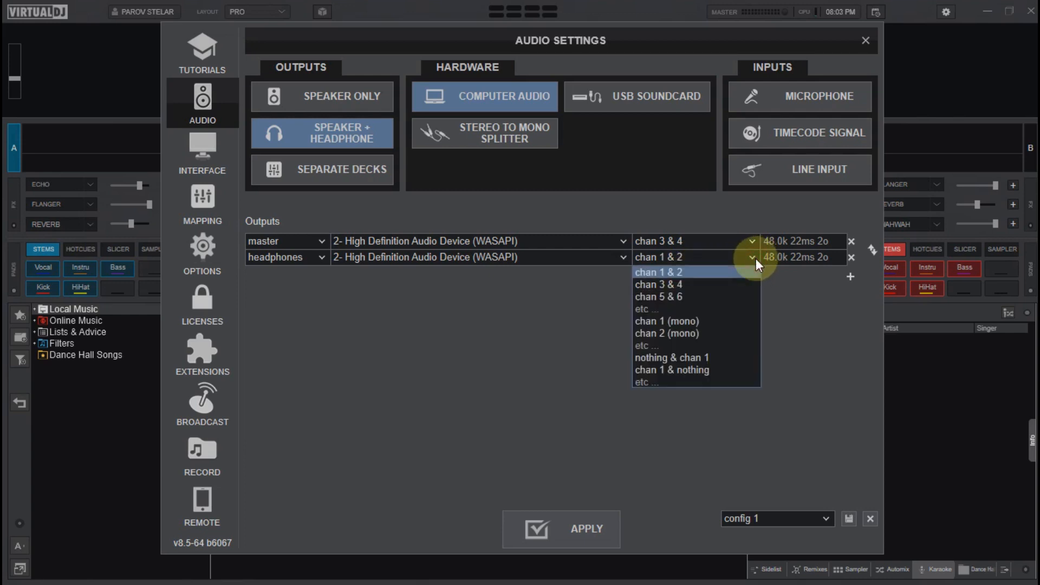
pyautogui.click(676, 298)
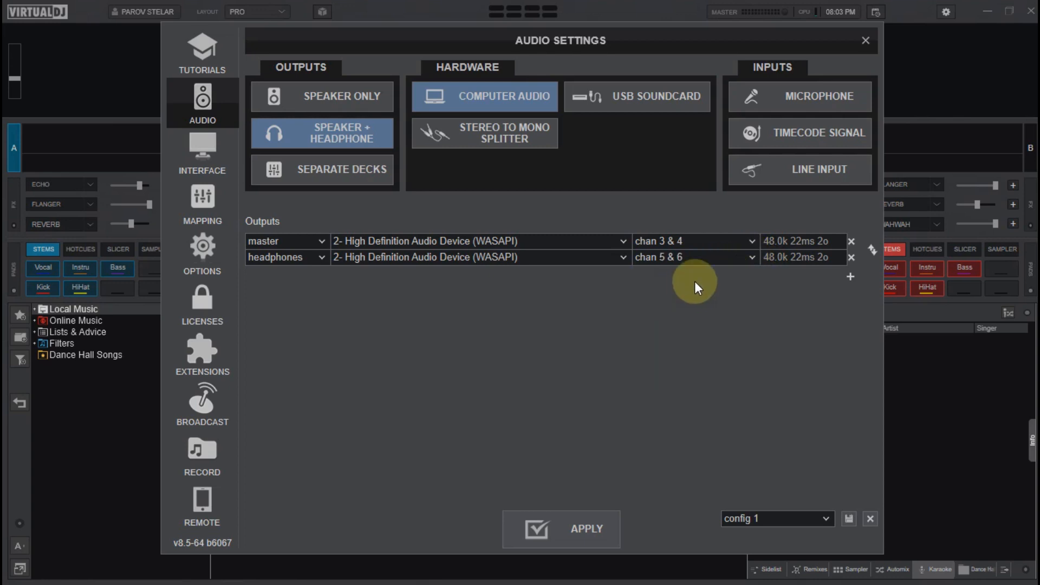
pyautogui.click(752, 258)
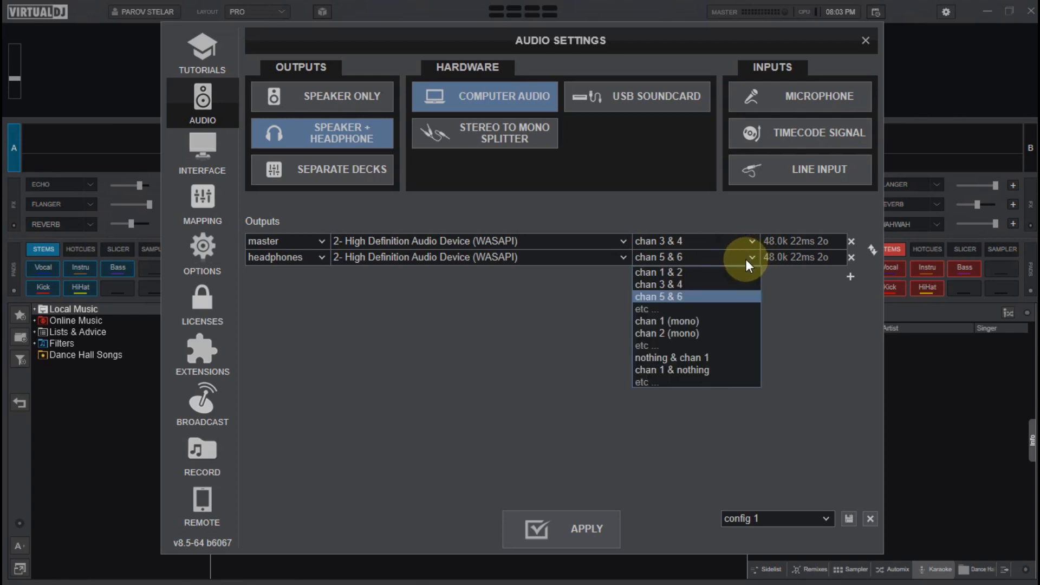
pyautogui.click(695, 289)
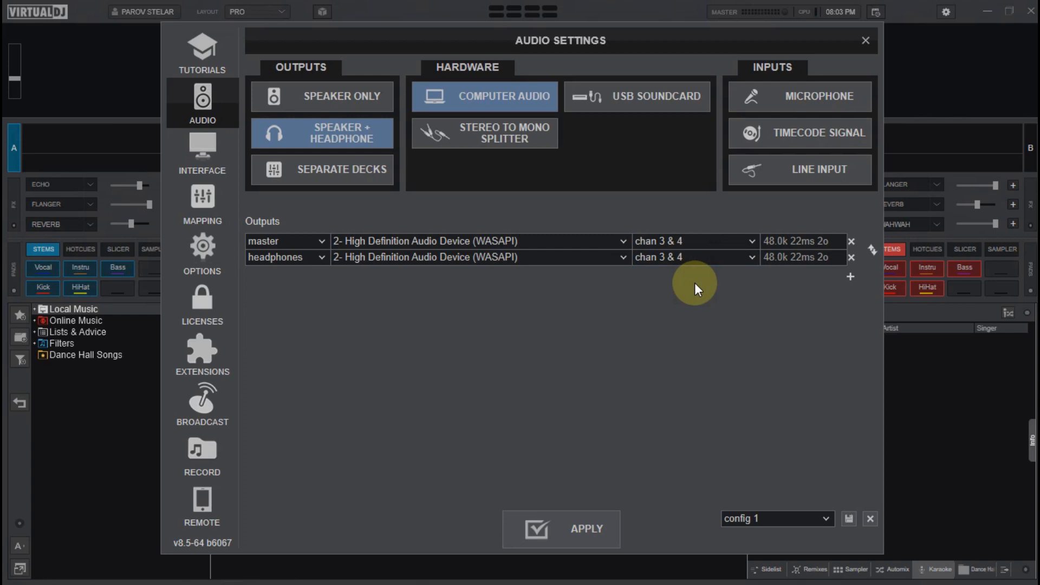
# - Set the master output back to chan 1 & 2, leaving the headphones channel selection as it is
pyautogui.click(753, 258)
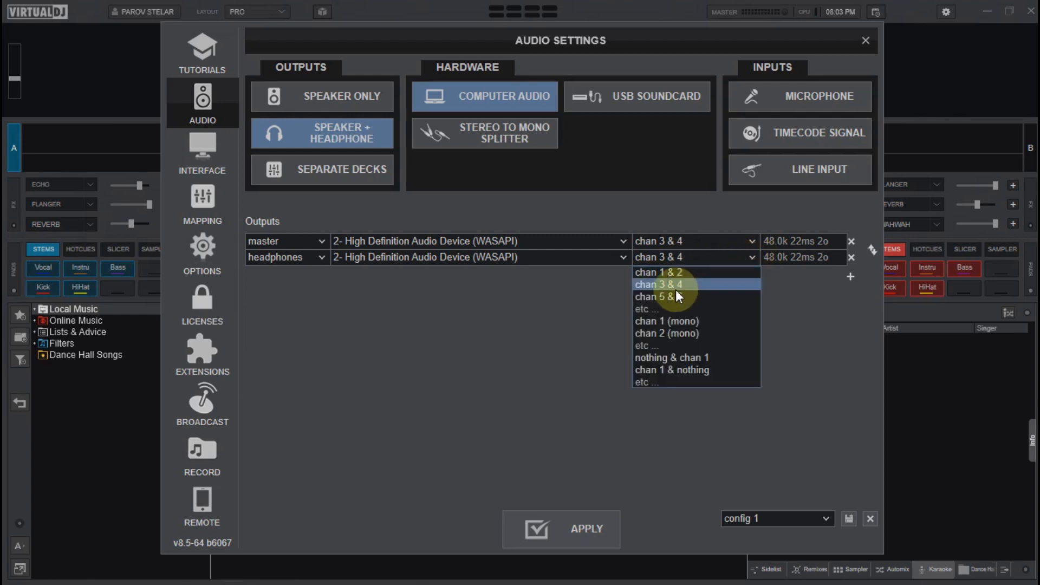
pyautogui.click(747, 240)
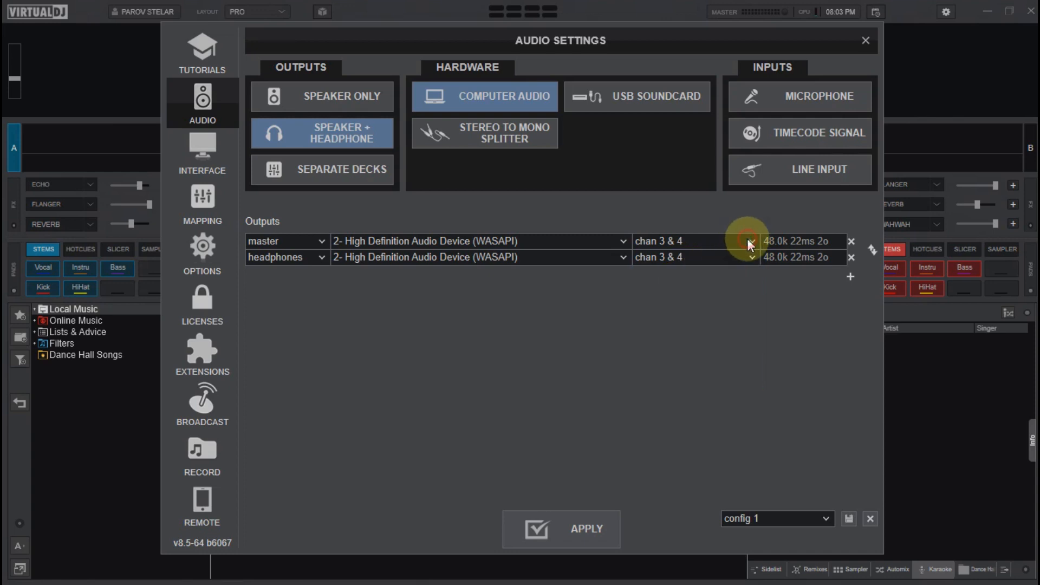
pyautogui.click(754, 242)
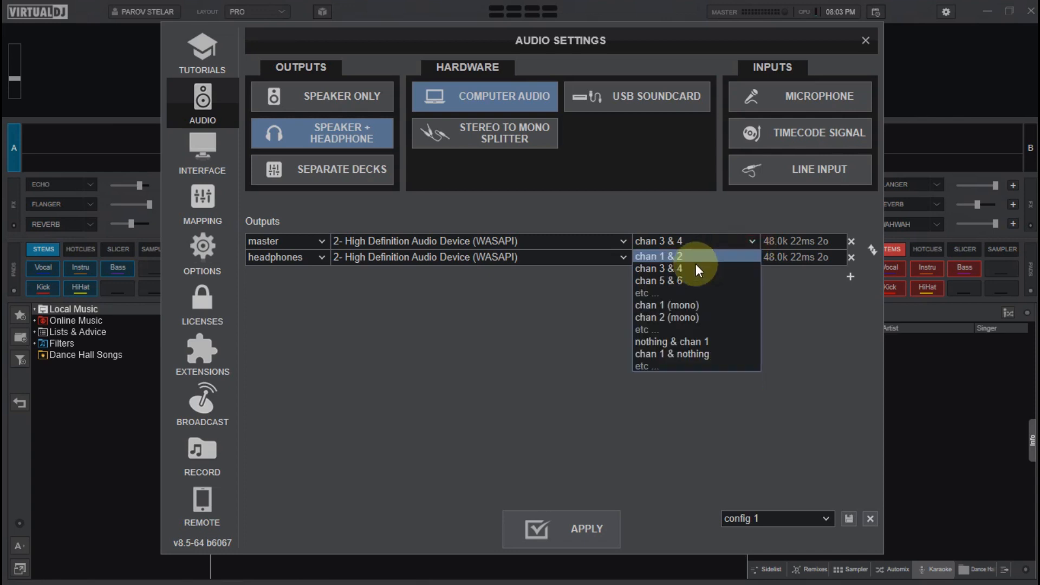
pyautogui.click(685, 256)
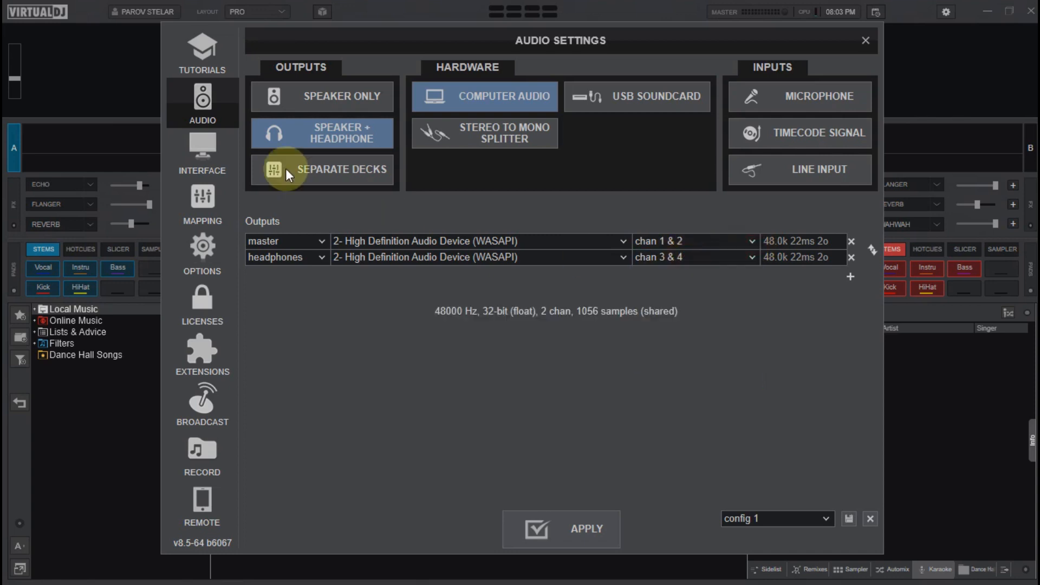
# - Switch the outputs to Separate Decks and assign deck 1 to chan 3 & 4 and deck 2 to chan 1 & 2
pyautogui.click(325, 168)
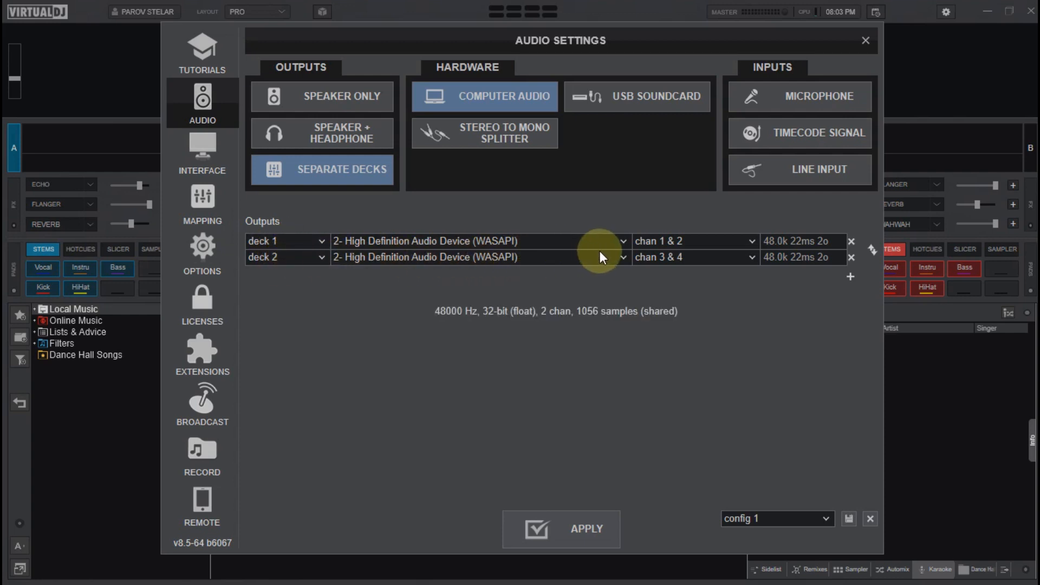
pyautogui.click(752, 241)
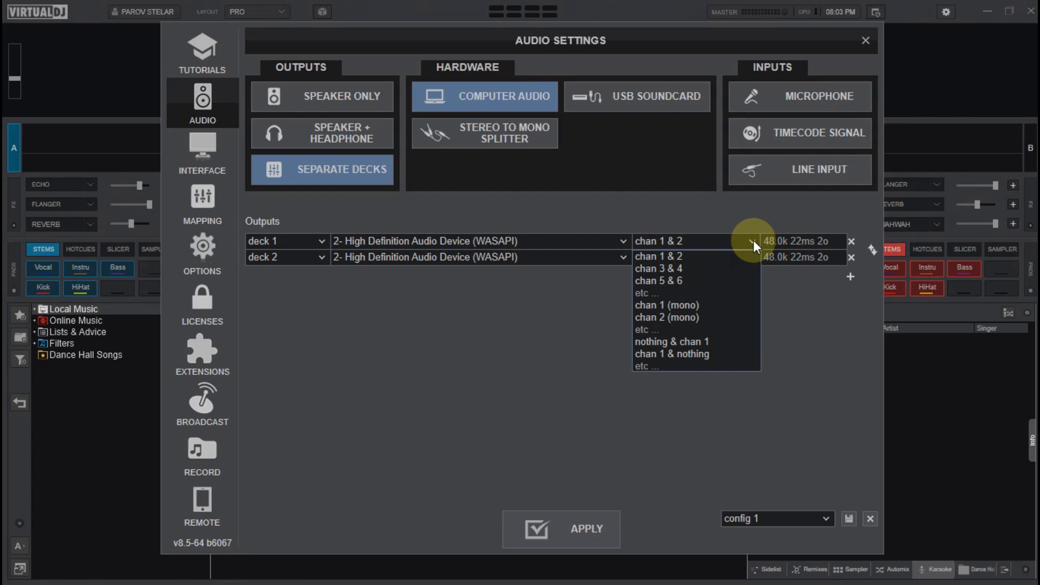
pyautogui.click(693, 268)
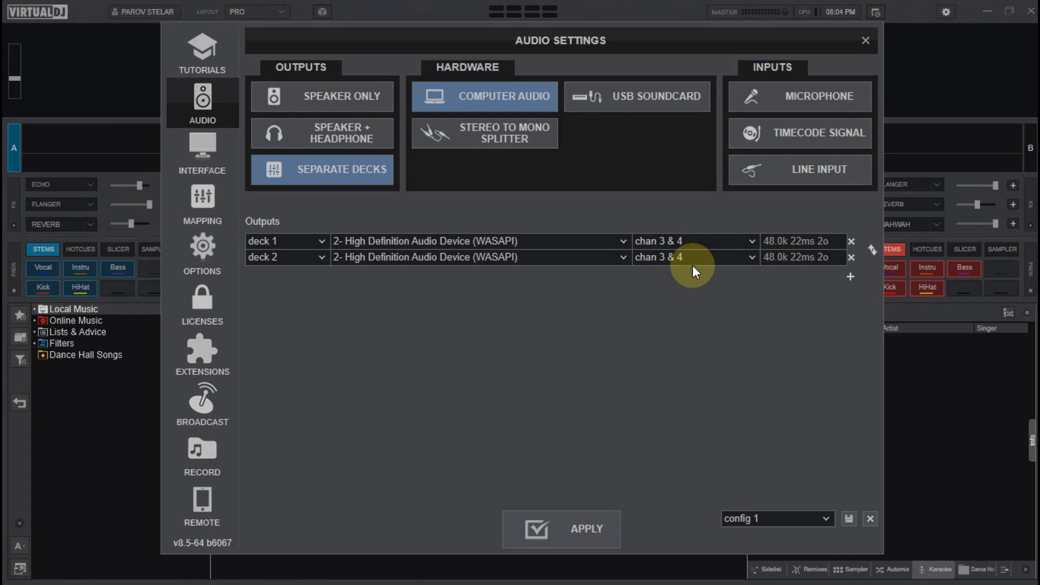
pyautogui.click(756, 256)
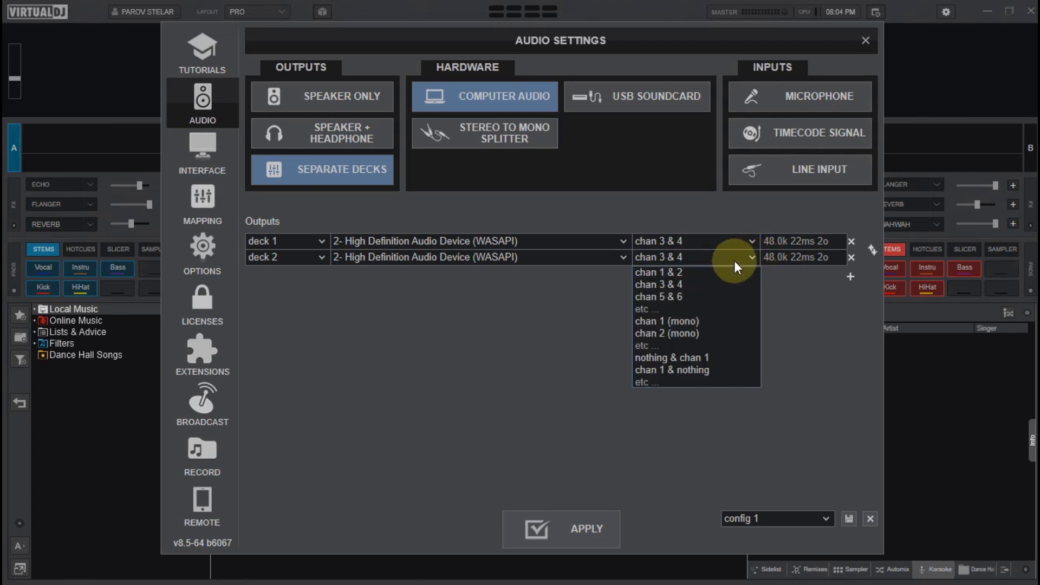
pyautogui.click(689, 271)
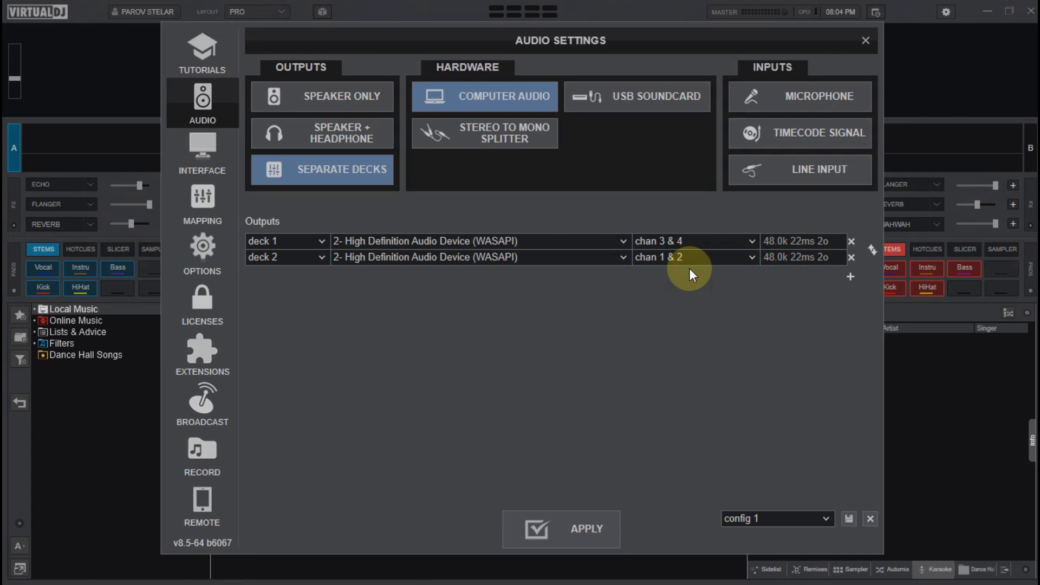
# - Set deck 2 back to chan 3 & 4 and deck 1 back to chan 1 & 2
pyautogui.click(751, 256)
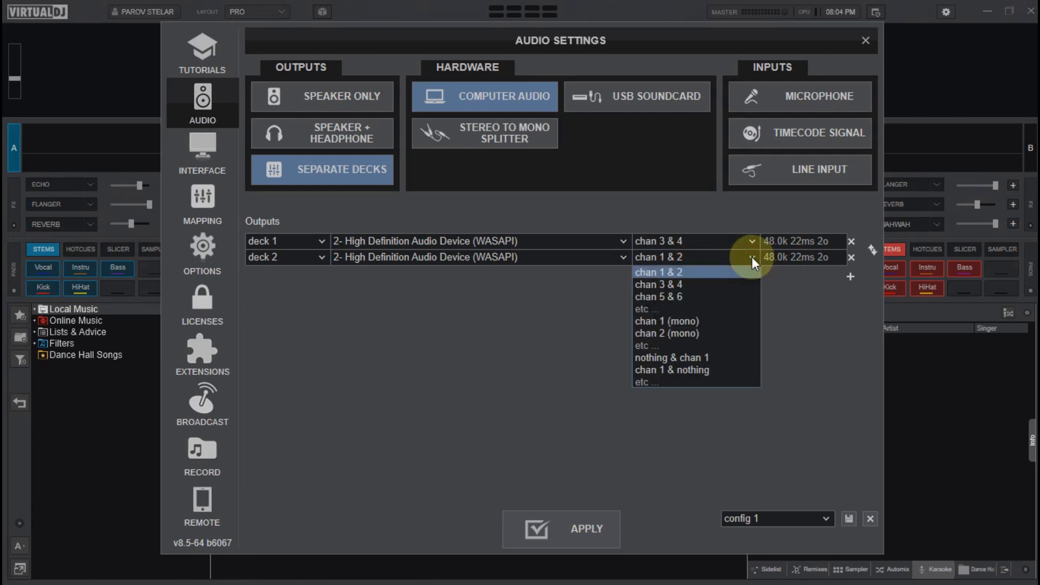
pyautogui.click(690, 285)
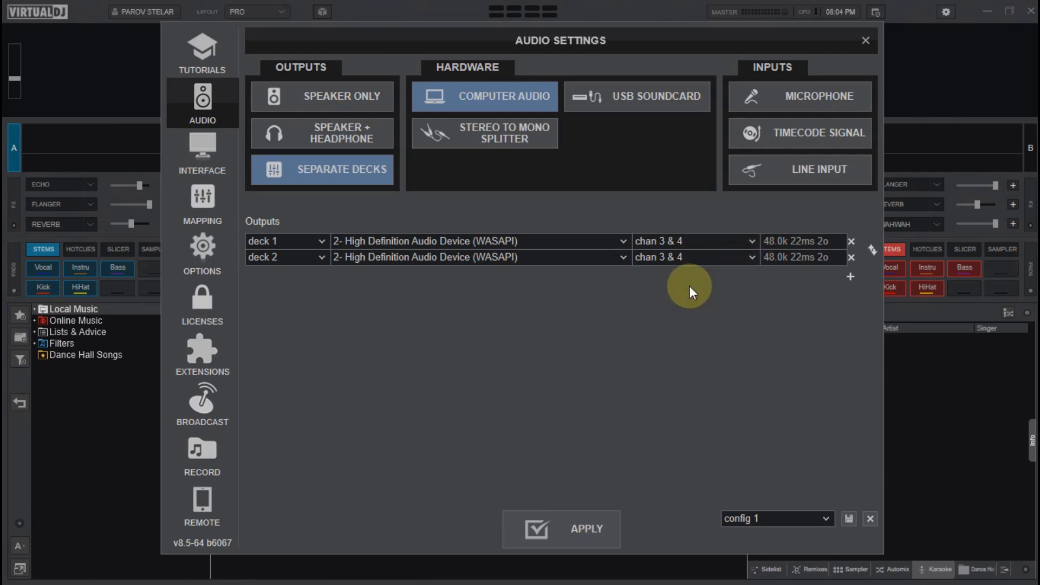
pyautogui.click(751, 242)
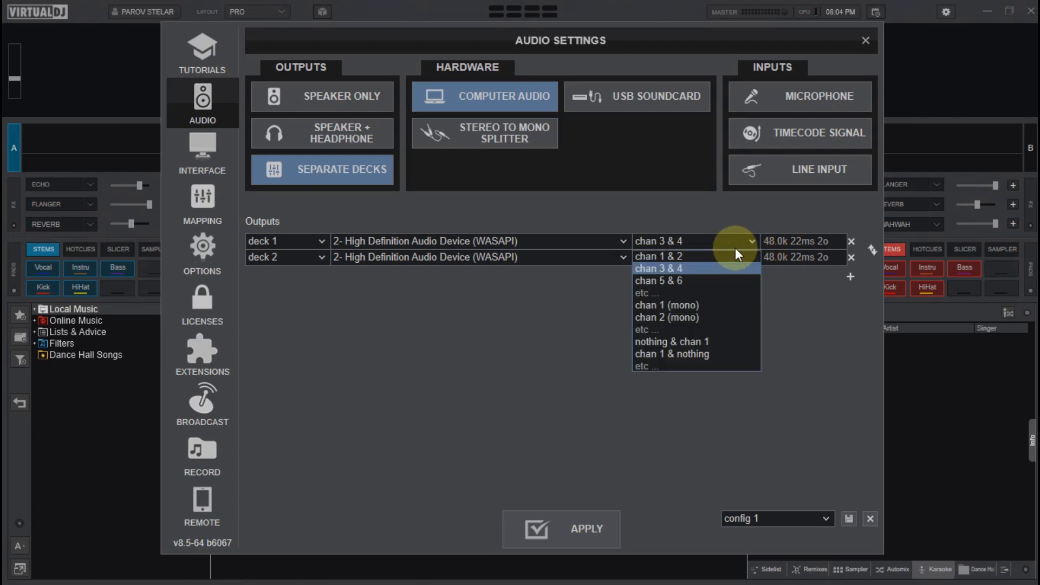
pyautogui.click(673, 257)
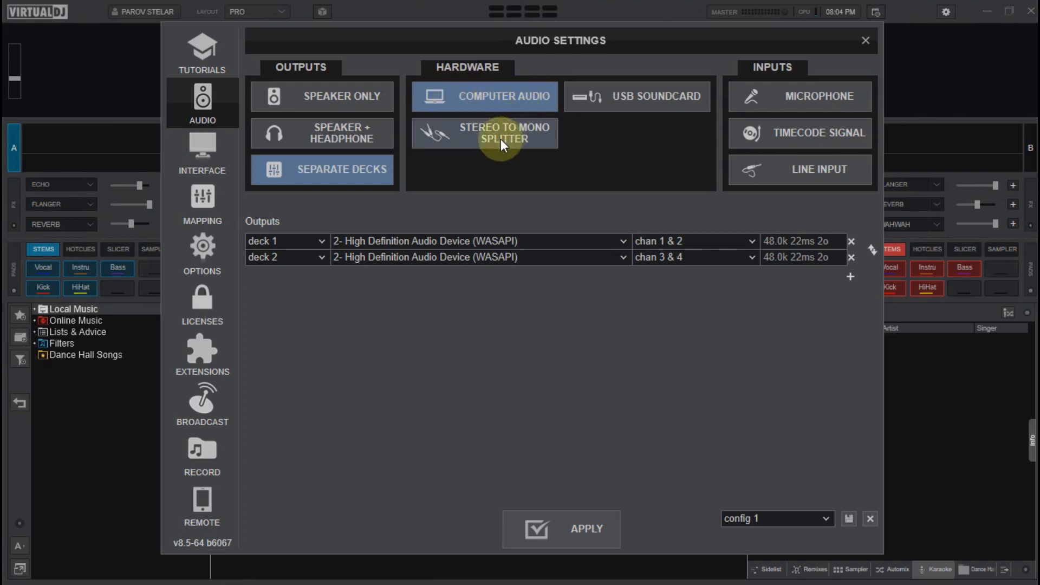
# - Switch the outputs to Speaker + Headphone and select chan 1 & 2 for the master output
pyautogui.click(385, 129)
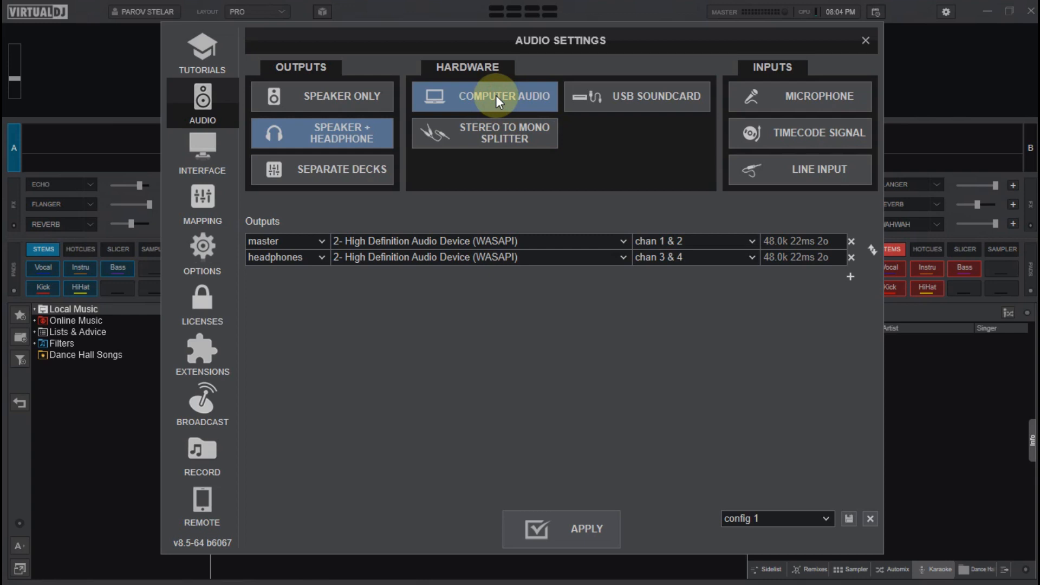
pyautogui.click(752, 243)
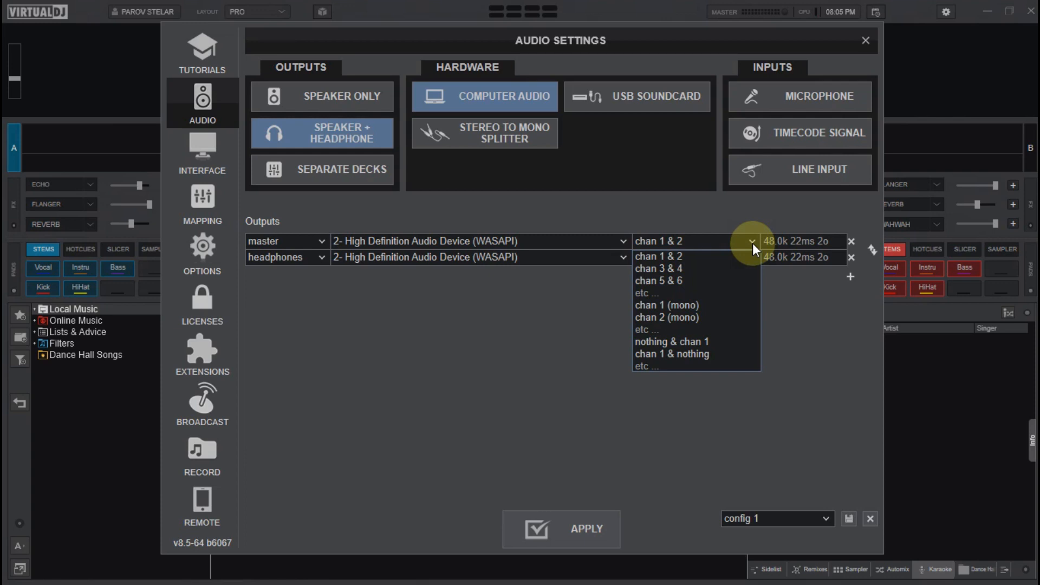
pyautogui.click(720, 256)
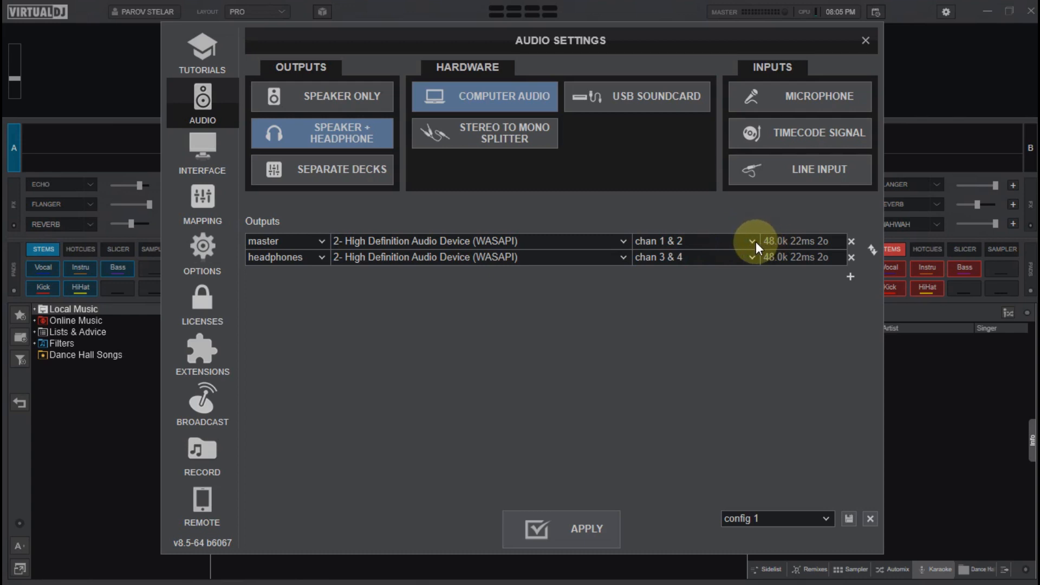
# - Try chan 3 & 4 and chan 5 & 6 for the master output, then set it back to chan 1 & 2
pyautogui.click(753, 241)
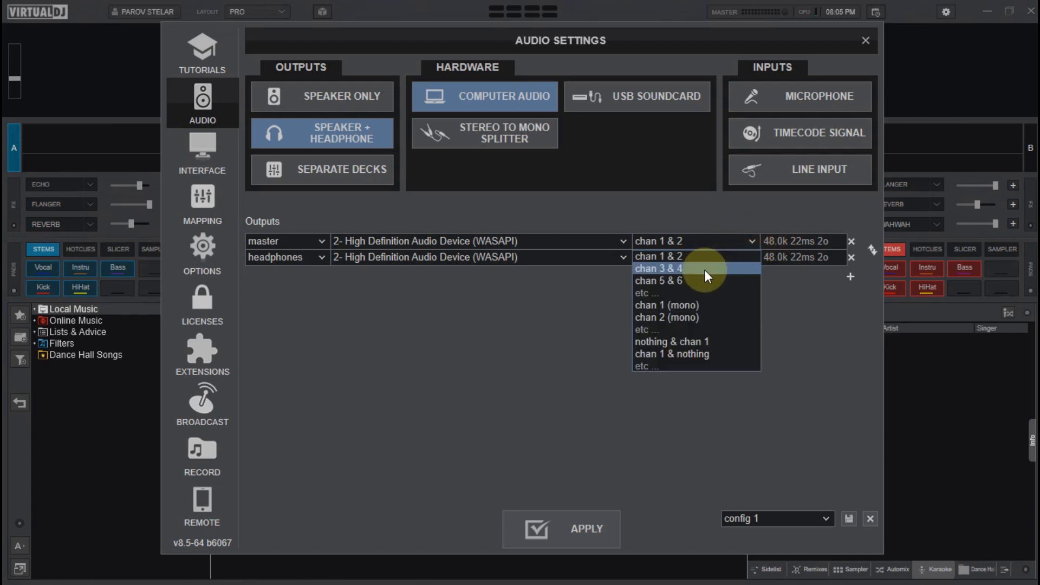
pyautogui.click(675, 269)
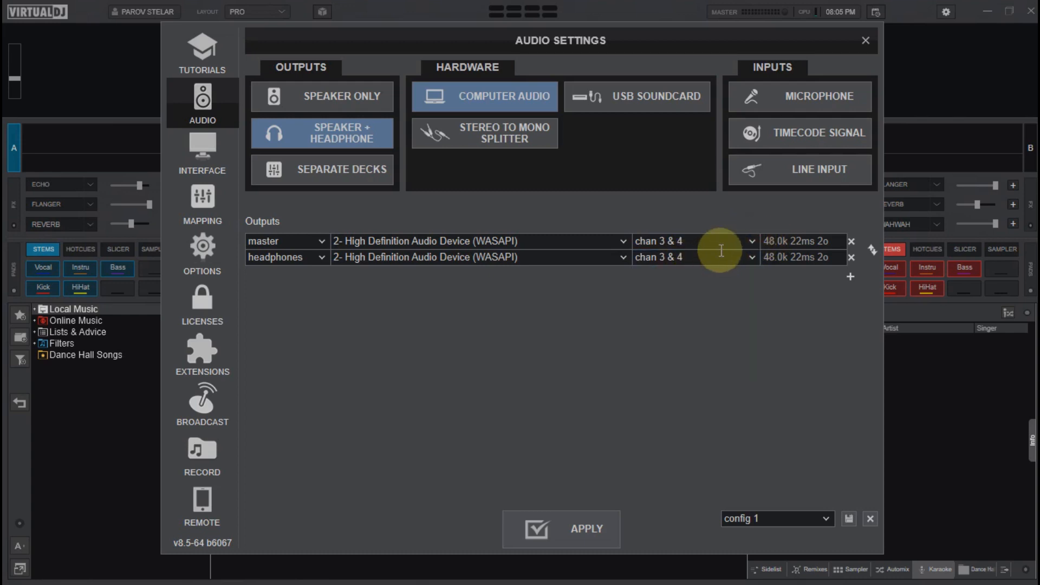
pyautogui.click(753, 239)
pyautogui.click(690, 277)
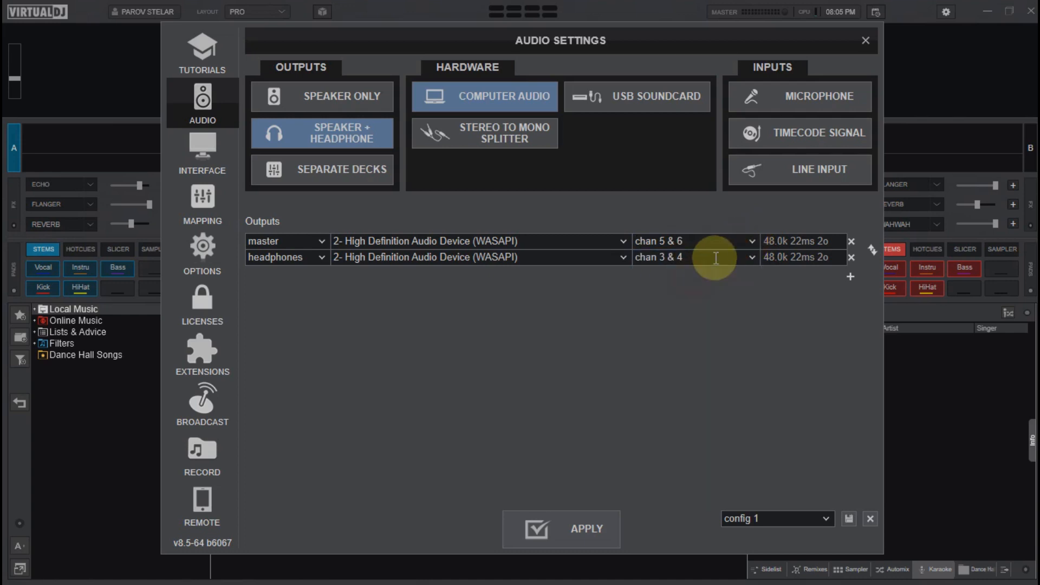
pyautogui.click(754, 240)
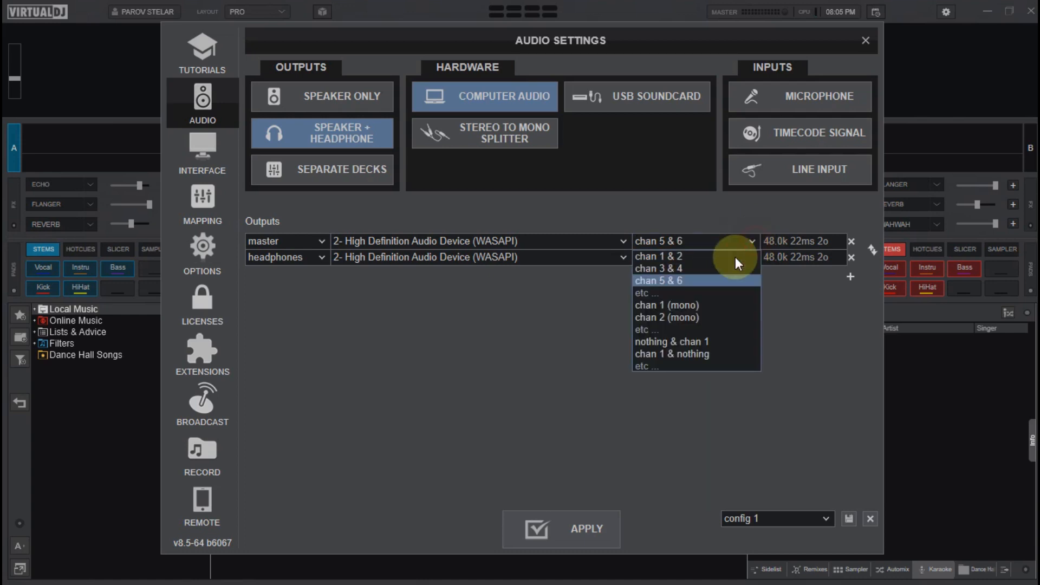
pyautogui.click(697, 259)
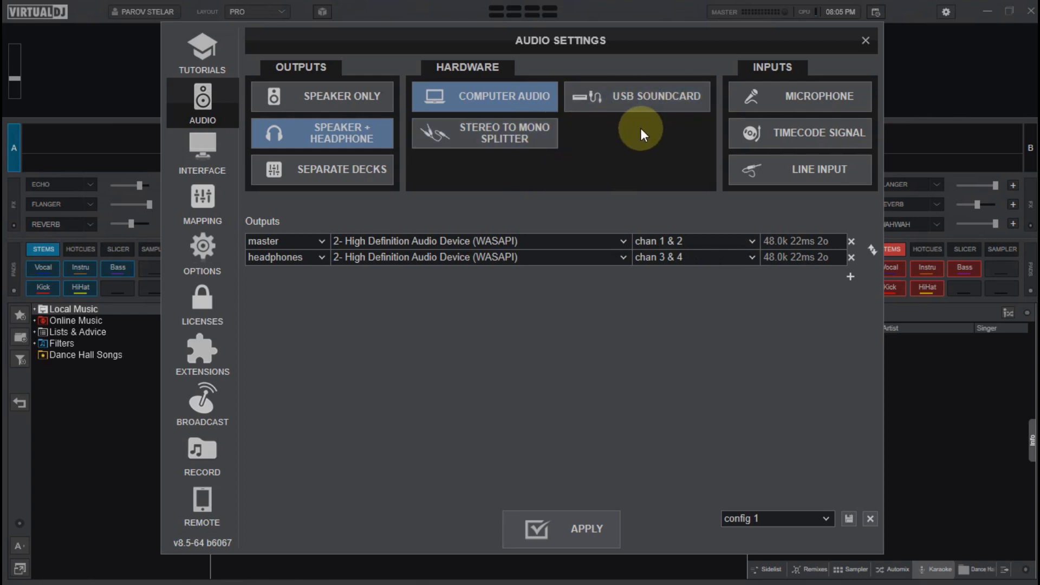
# - Try the Stereo to Mono Splitter and USB Soundcard hardware presets, then return to Computer Audio
pyautogui.click(513, 128)
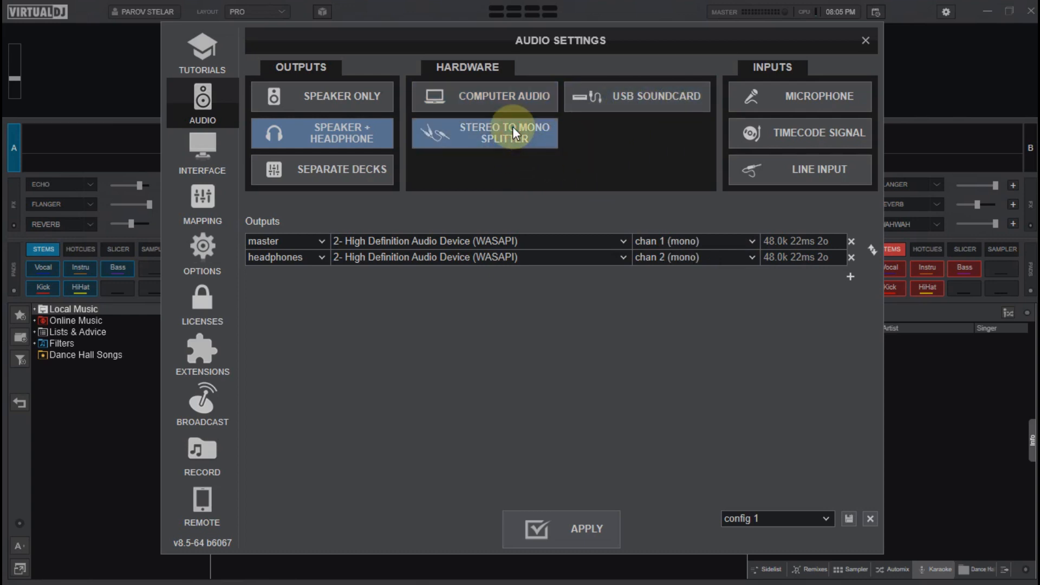
pyautogui.click(647, 99)
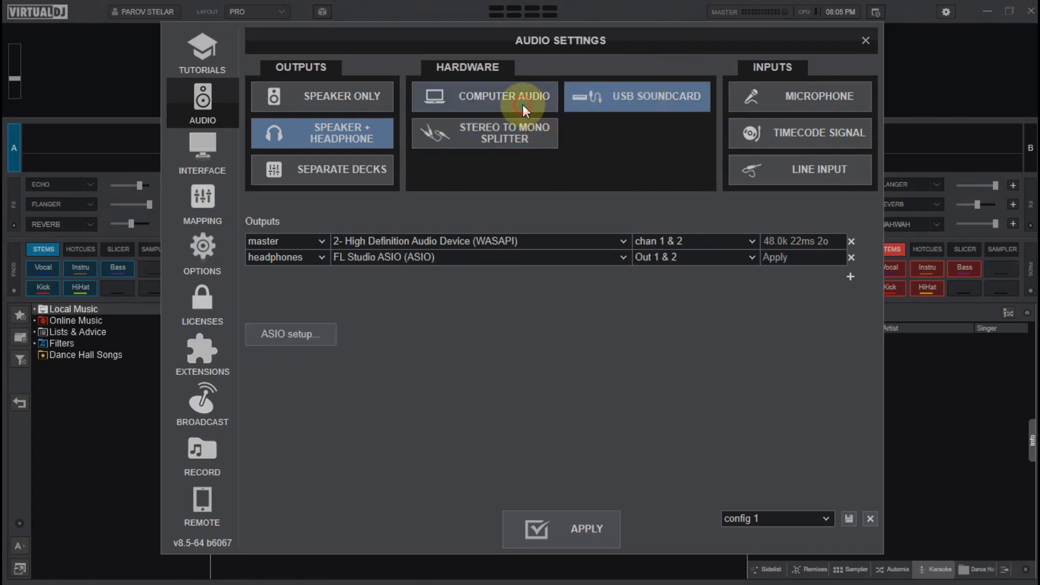
pyautogui.click(522, 105)
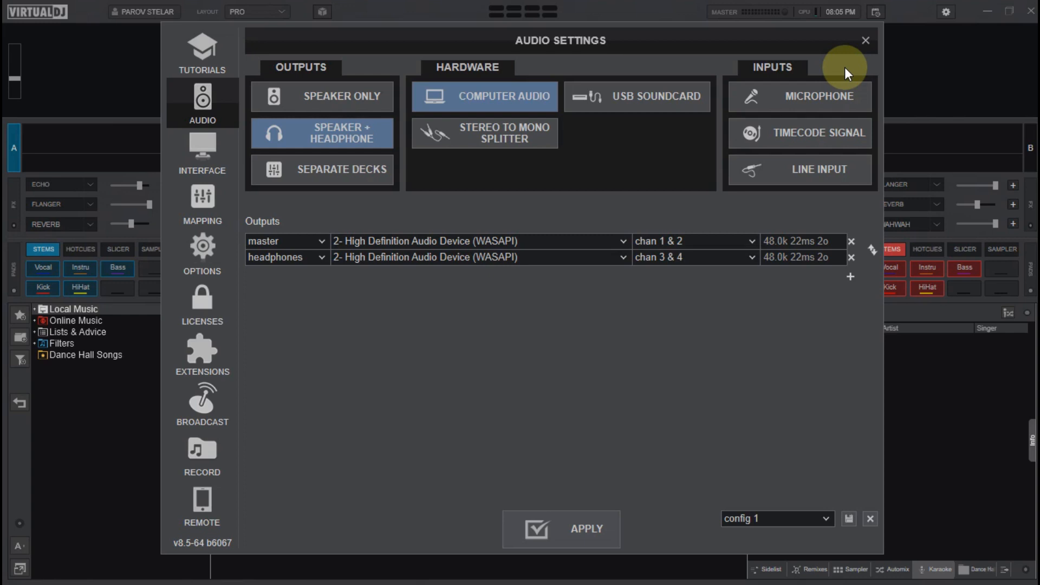
# - Add a microphone input, check its available channel options, and remove the input again
pyautogui.click(817, 94)
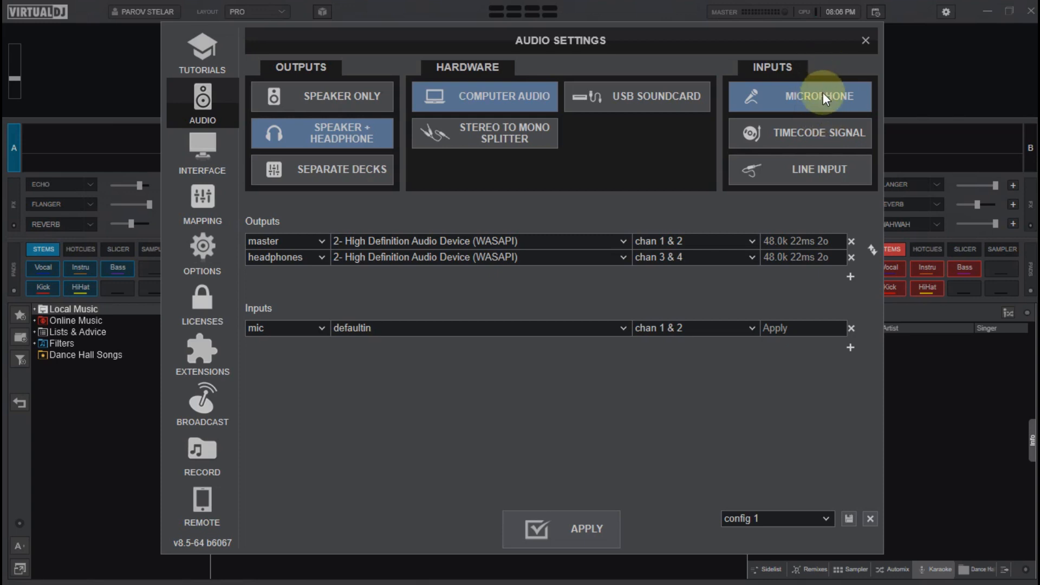
pyautogui.click(750, 328)
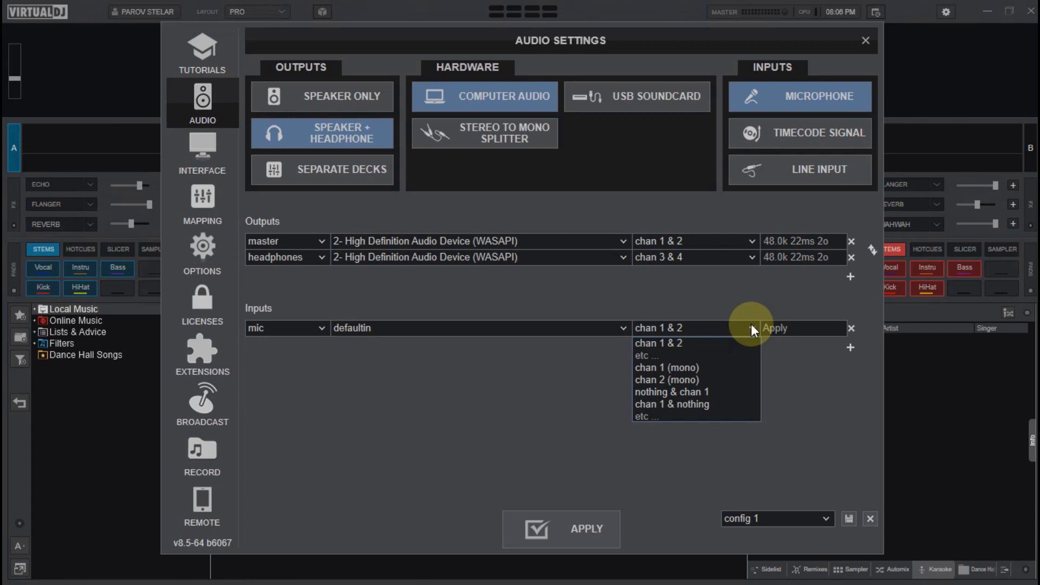
pyautogui.click(750, 325)
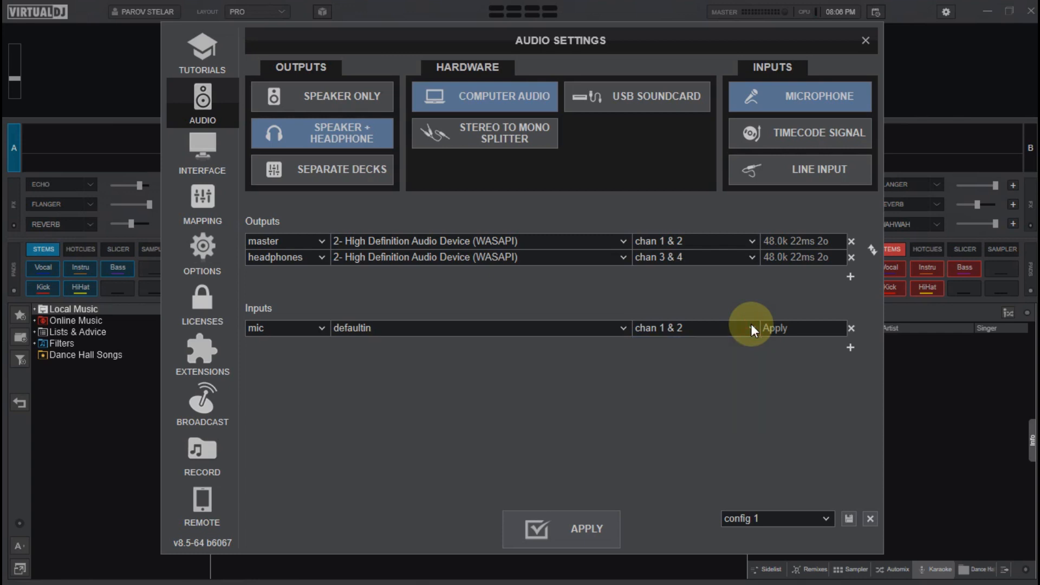
pyautogui.click(795, 99)
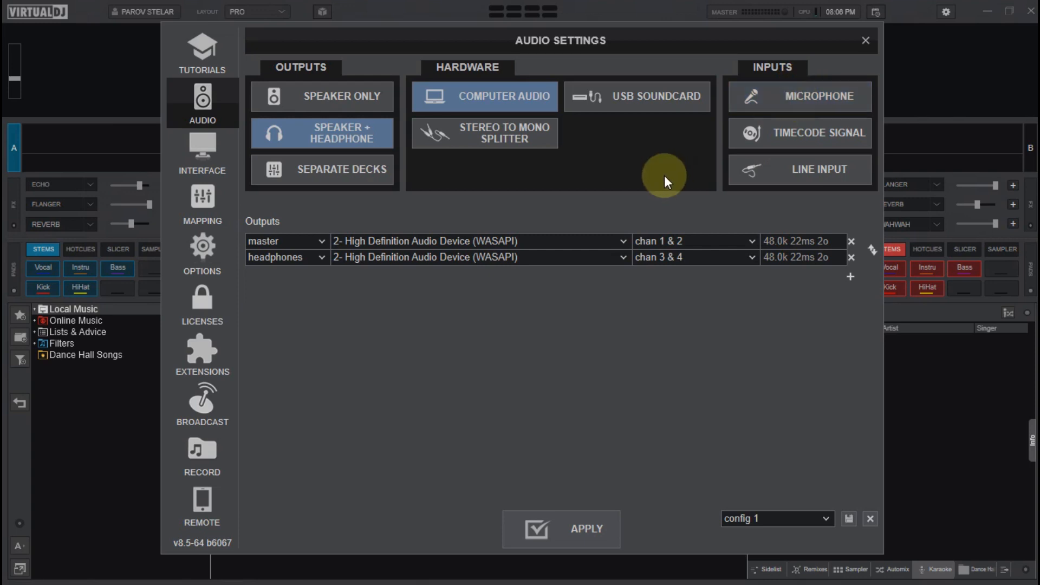
# - Open the interface settings and apply the Starter skin from the Default group, with the settings window moved clear of the decks
pyautogui.click(192, 158)
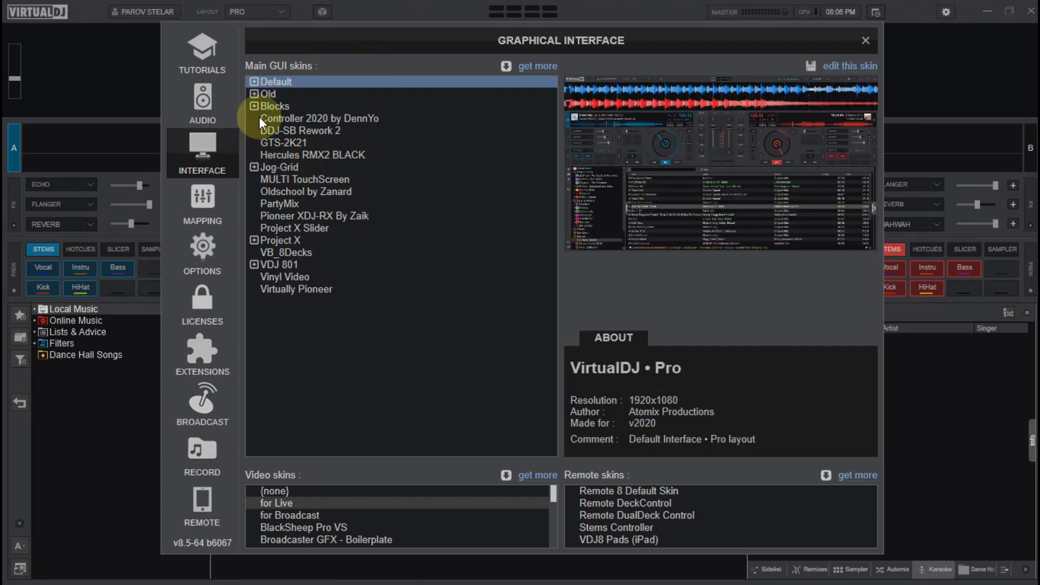
pyautogui.click(254, 82)
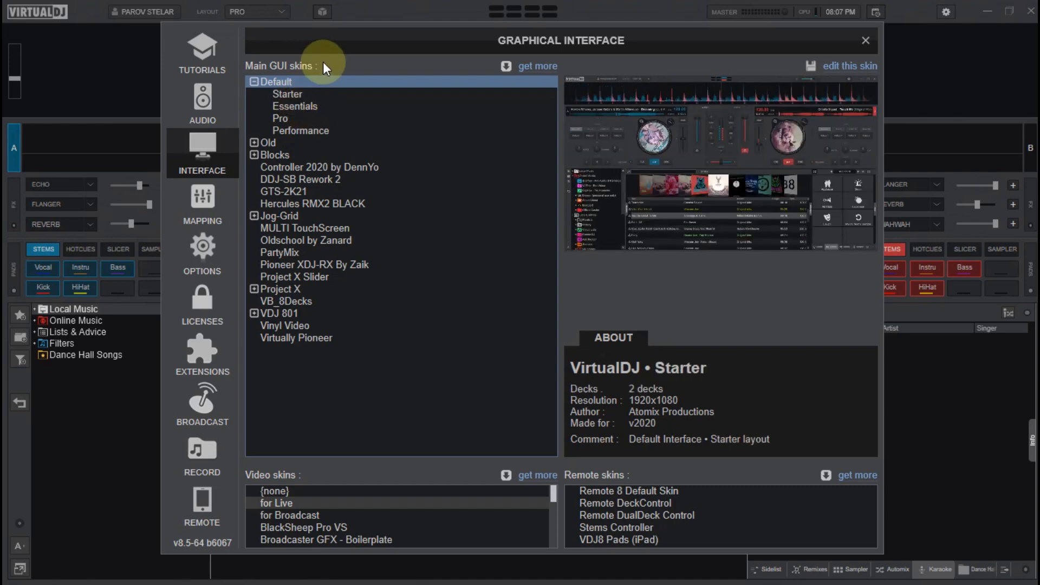
pyautogui.moveTo(343, 31); pyautogui.dragTo(390, 168)
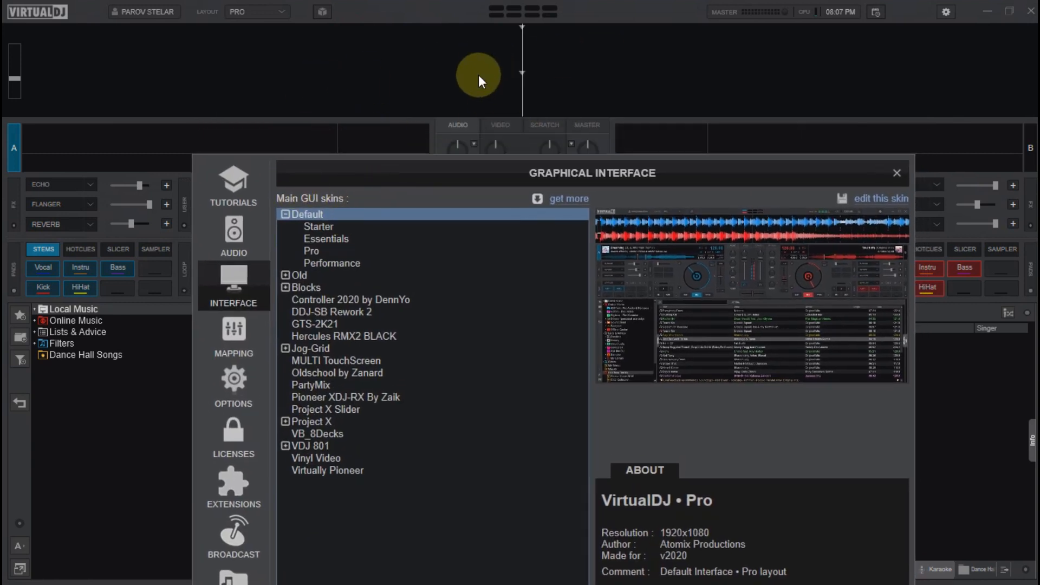
pyautogui.click(328, 226)
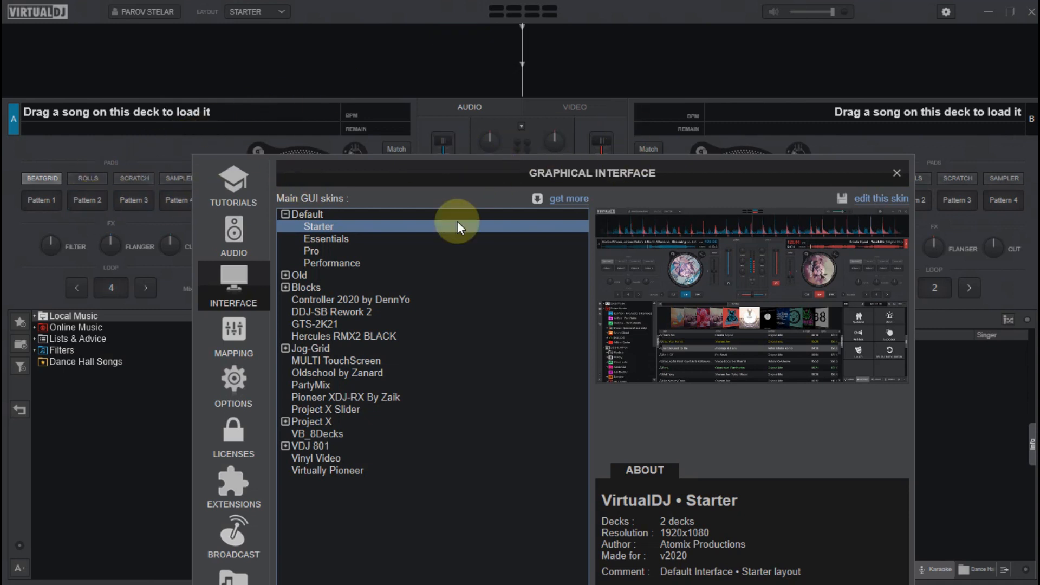
# - Apply the Essentials skin and reposition the settings window to uncover the deck controls
pyautogui.click(344, 242)
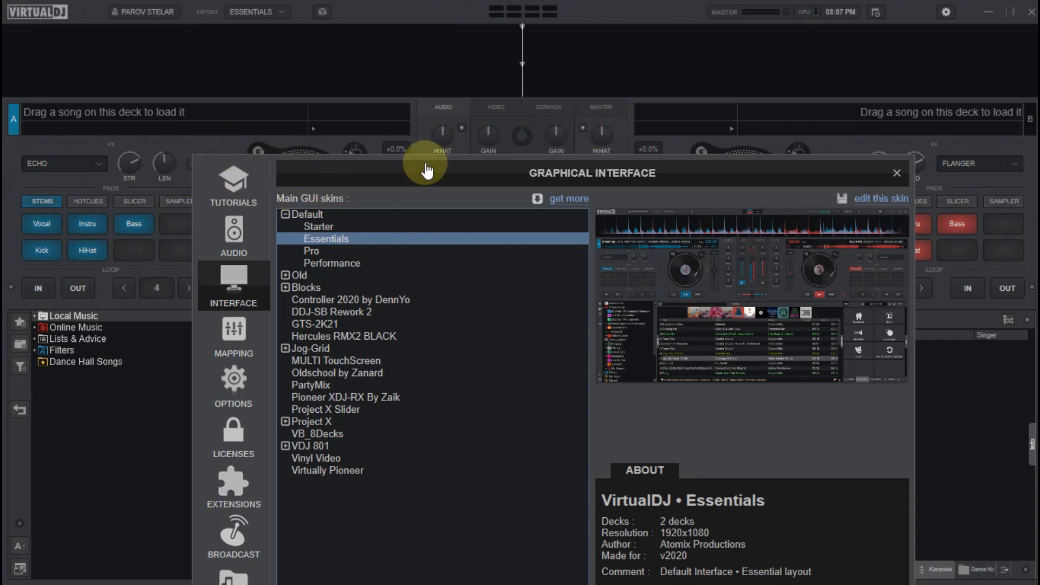
pyautogui.moveTo(476, 162); pyautogui.dragTo(503, 162)
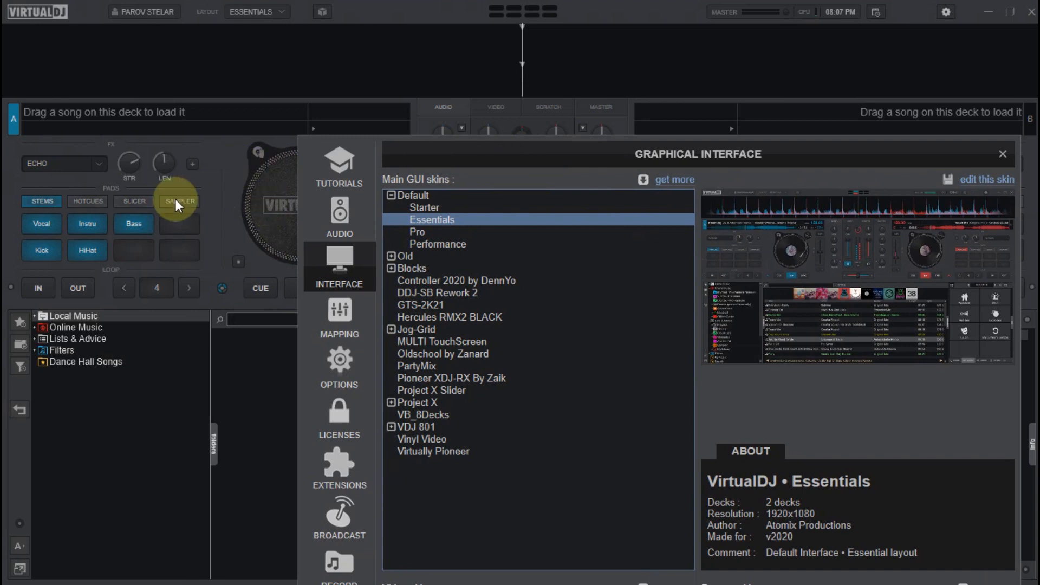
pyautogui.moveTo(604, 150); pyautogui.dragTo(604, 139)
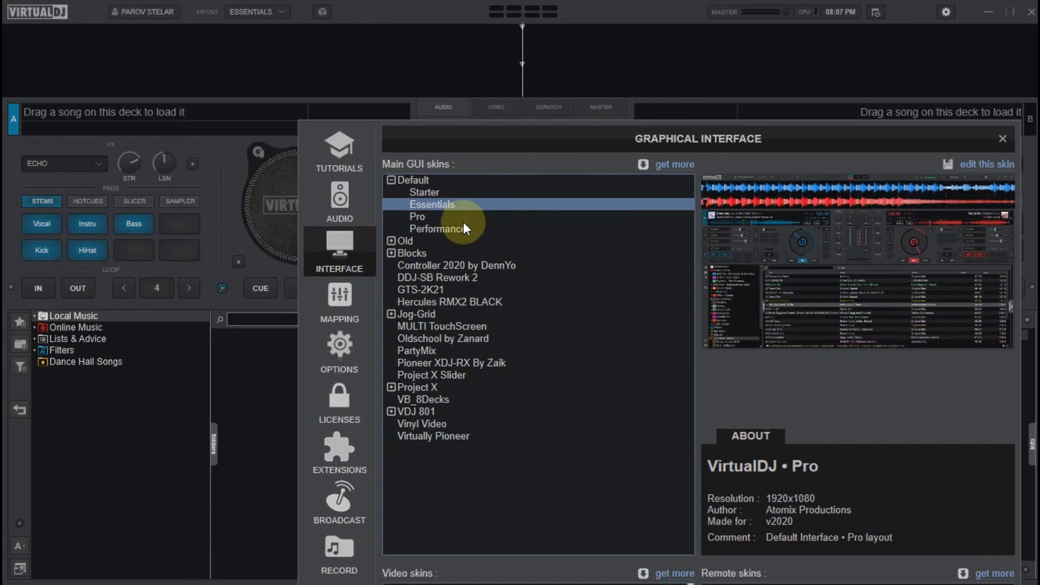
# - Apply the Pro skin and then the Performance skin from the Default group
pyautogui.click(424, 220)
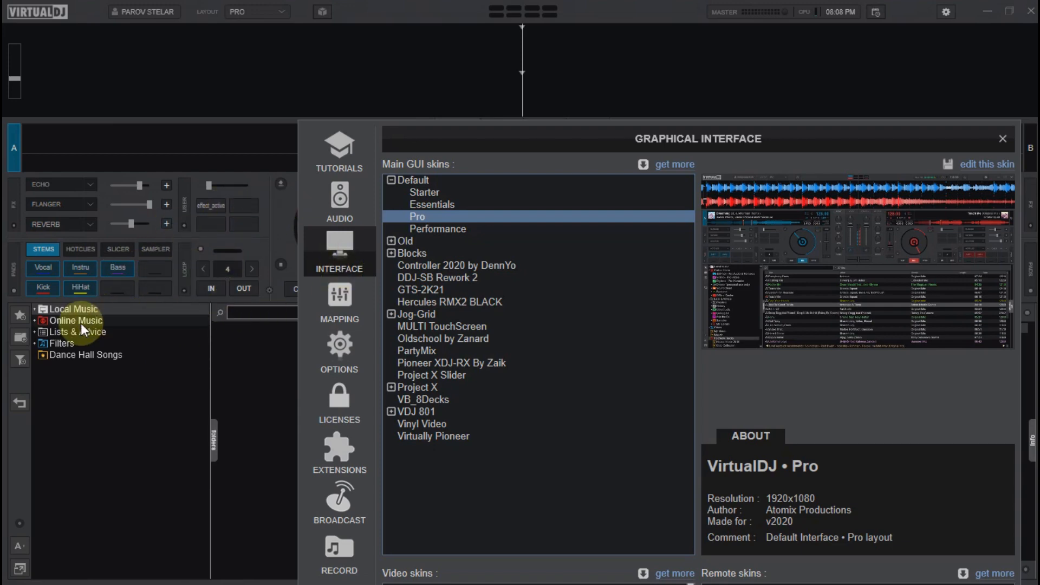
pyautogui.moveTo(479, 325)
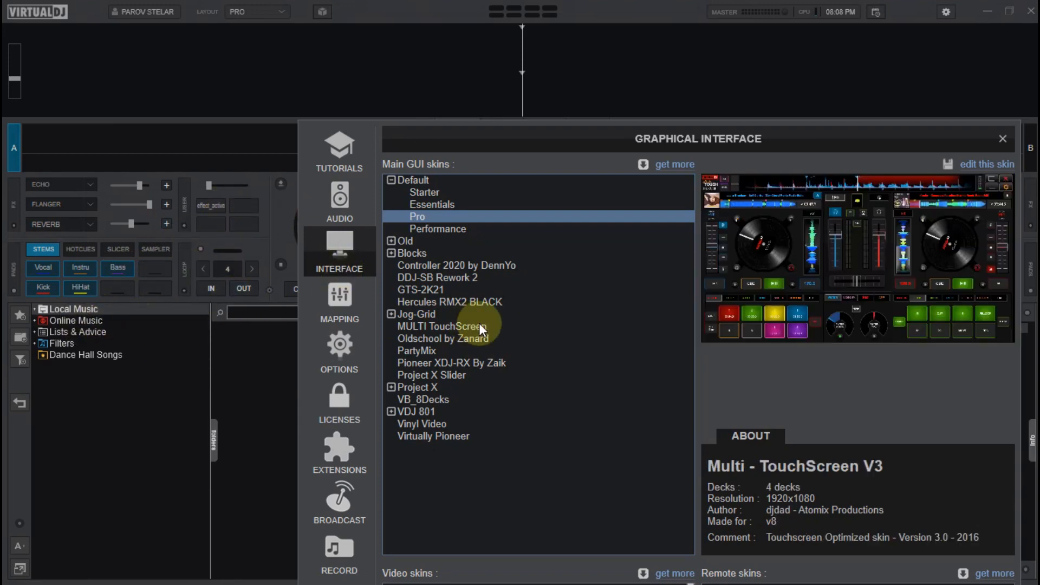
pyautogui.click(431, 229)
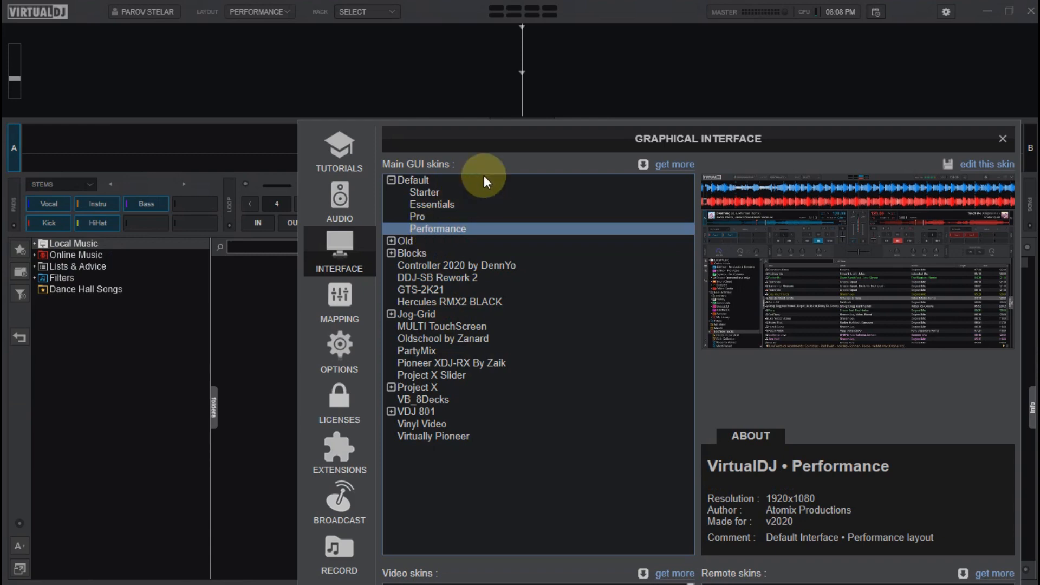
pyautogui.moveTo(529, 139); pyautogui.dragTo(404, 91)
# - Collapse the Default skin group and apply the 2 Decks skin from the Old group, moving the settings window below the decks
pyautogui.moveTo(272, 145)
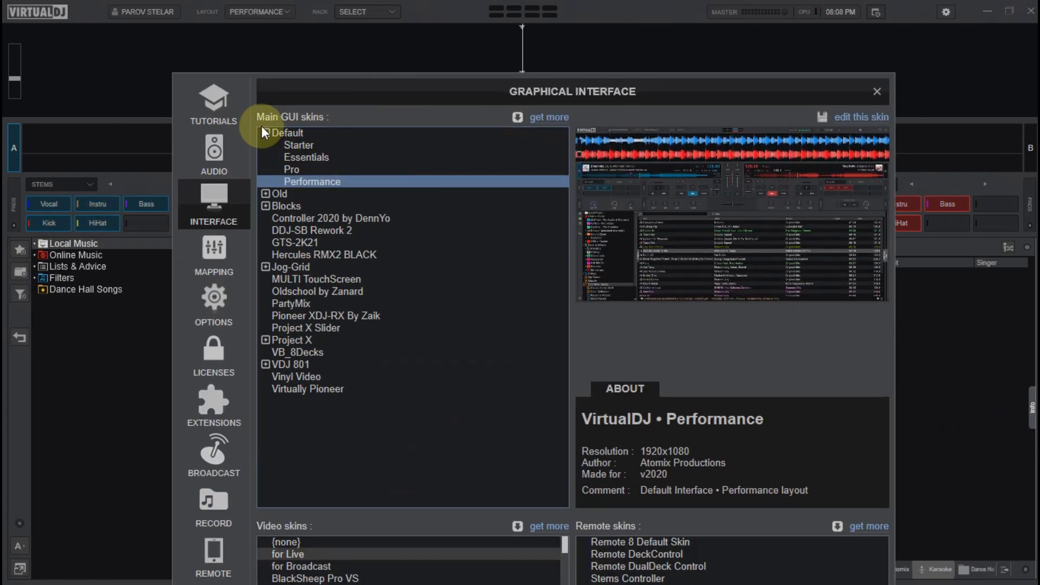
pyautogui.click(263, 132)
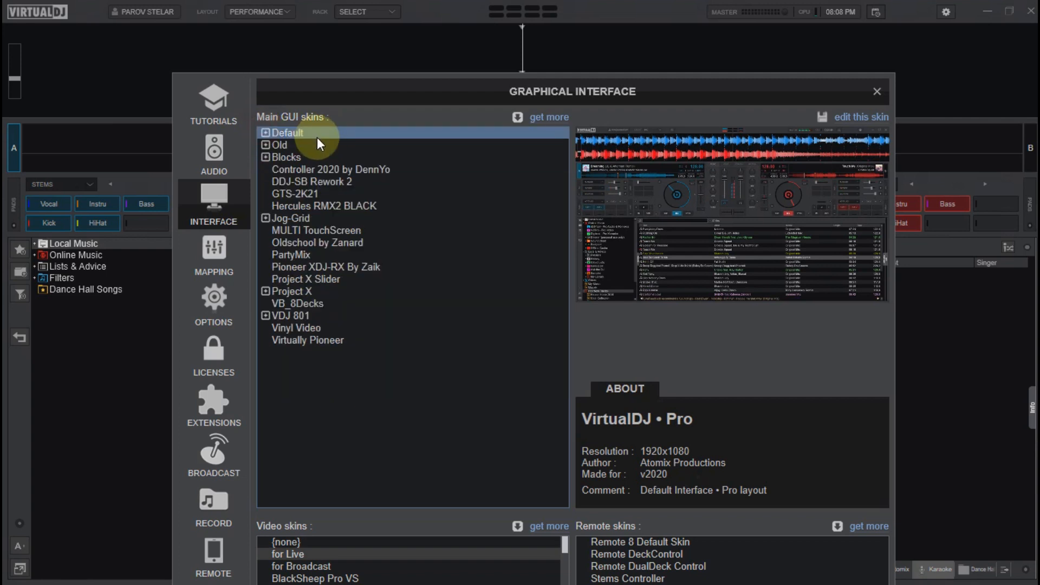
pyautogui.click(265, 145)
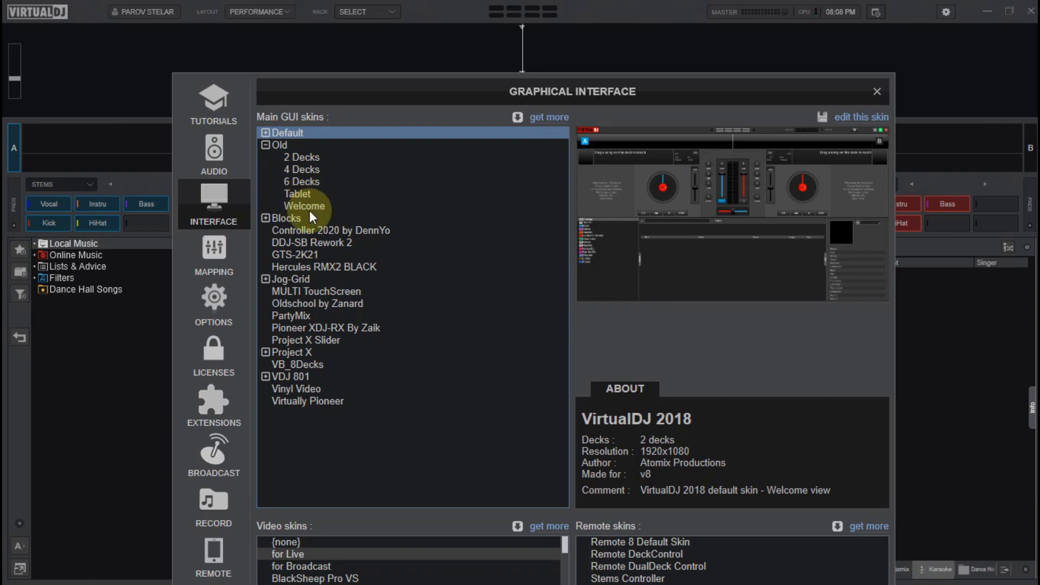
pyautogui.click(303, 158)
pyautogui.moveTo(374, 90); pyautogui.dragTo(379, 353)
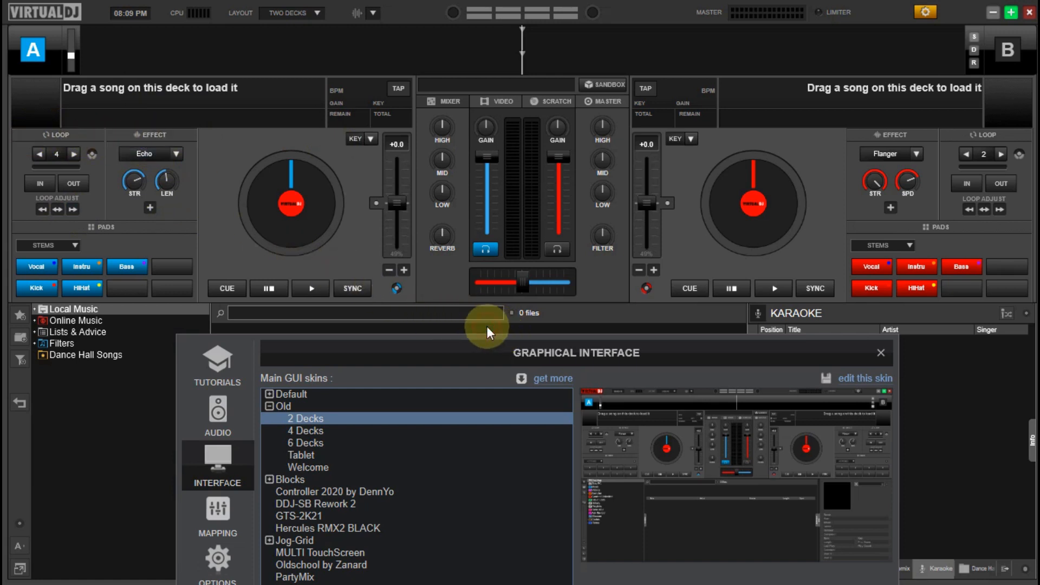
# - Apply the 4 Decks skin and then the 6 Decks skin from the Old group, moving the settings window to expose each layout
pyautogui.moveTo(426, 345)
pyautogui.mouseDown()
pyautogui.moveTo(439, 259)
pyautogui.moveTo(436, 362)
pyautogui.mouseUp()
pyautogui.click(331, 345)
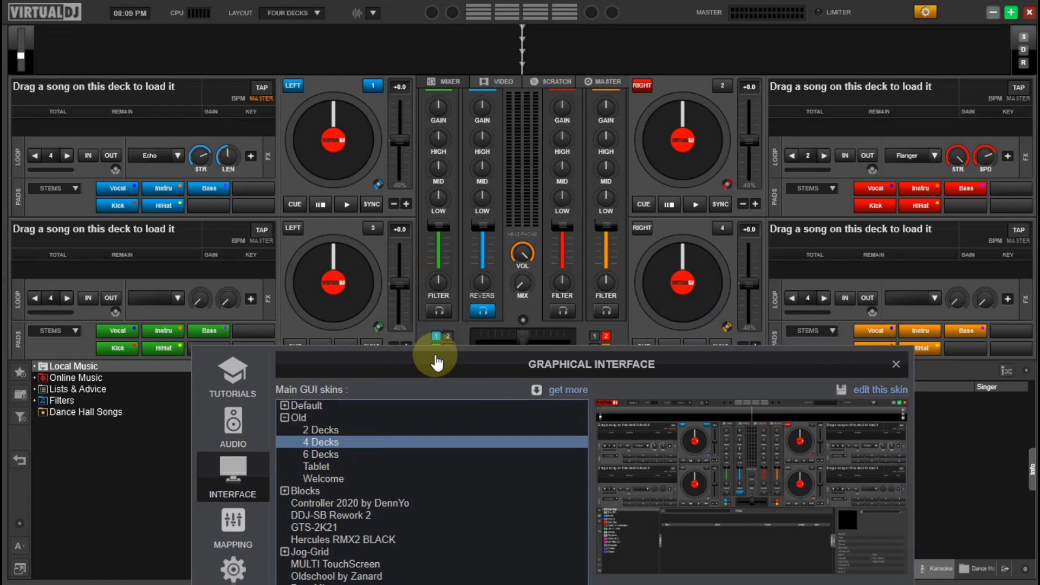
pyautogui.moveTo(437, 361); pyautogui.dragTo(437, 234)
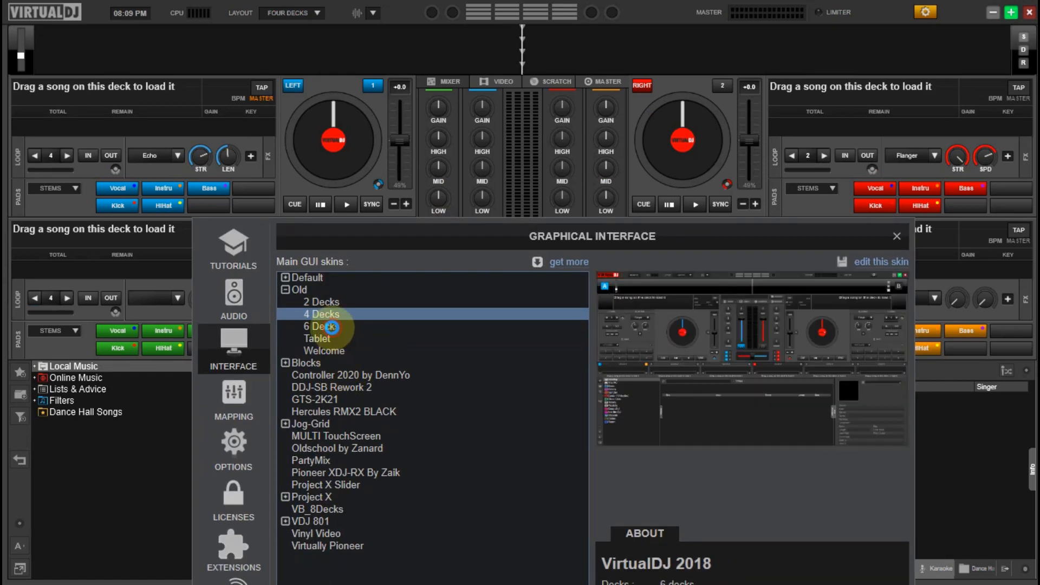
pyautogui.click(334, 329)
pyautogui.moveTo(435, 233); pyautogui.dragTo(422, 429)
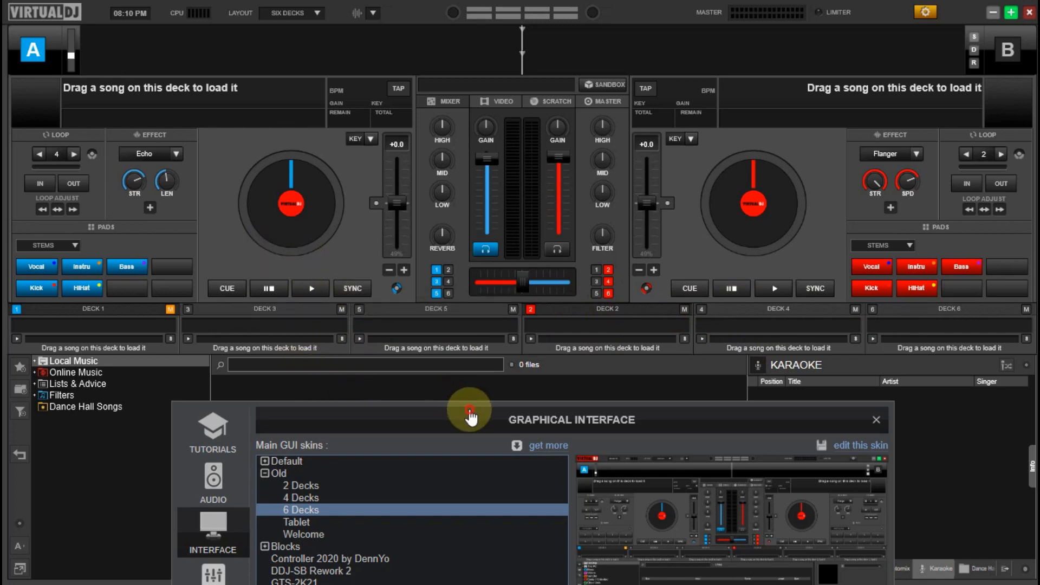
# - Apply the Tablet skin and then the Welcome skin from the Old group
pyautogui.moveTo(465, 413); pyautogui.dragTo(464, 181)
pyautogui.click(285, 287)
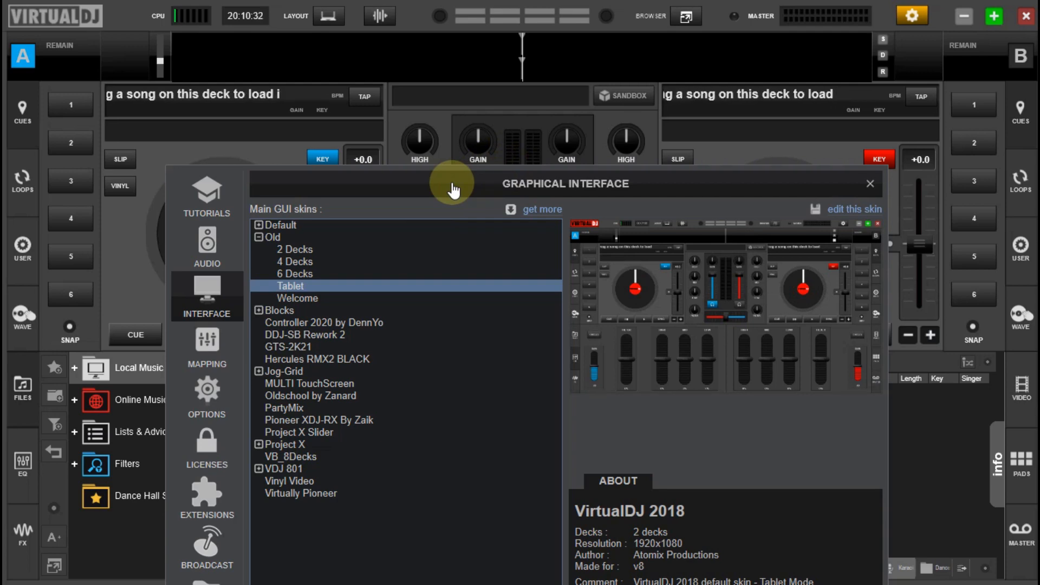
pyautogui.click(300, 300)
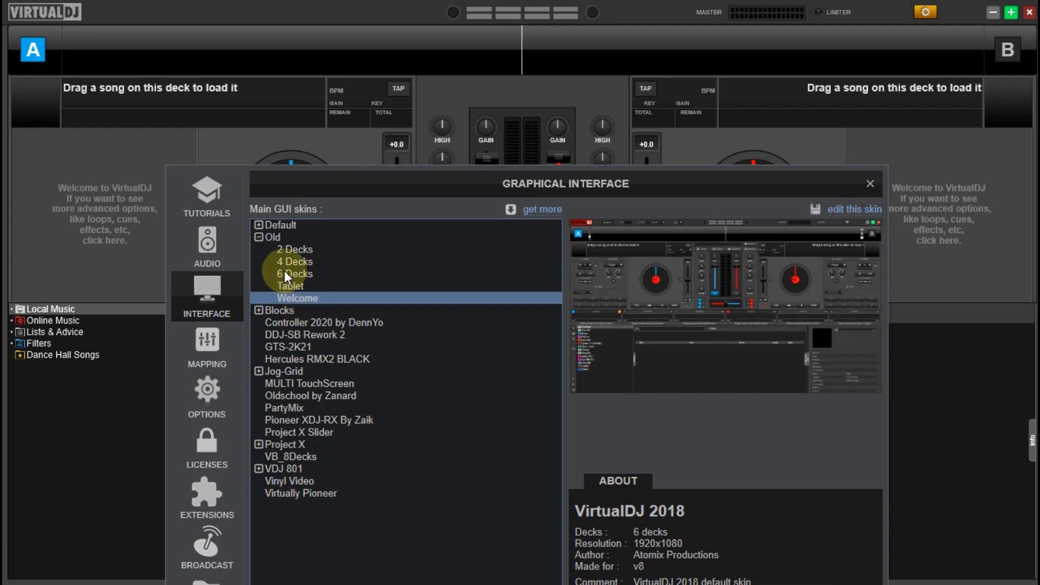
# - Collapse the Old skin group, expand the Default group and apply the Pro skin
pyautogui.click(258, 237)
pyautogui.click(258, 225)
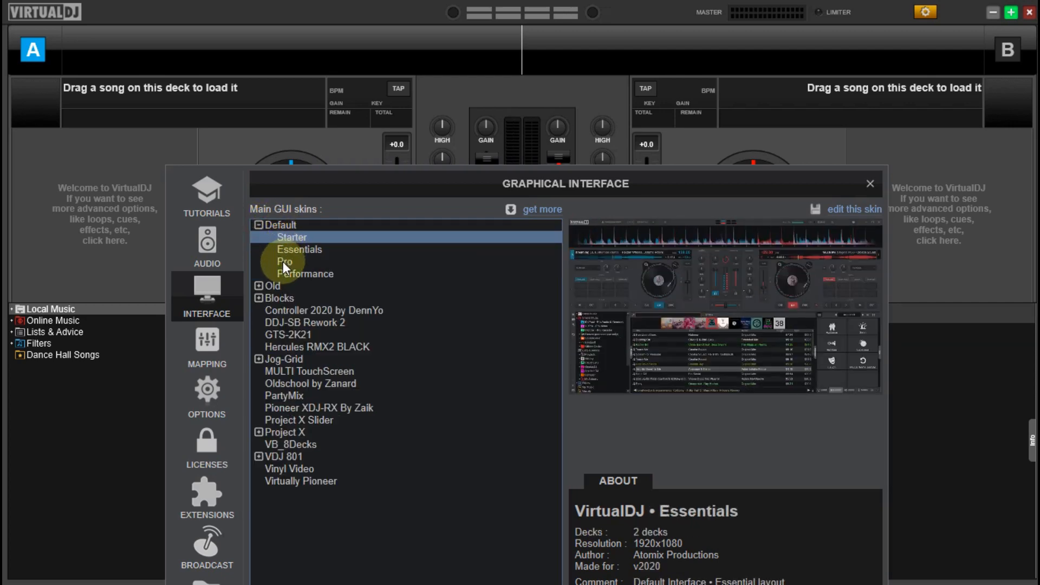
pyautogui.click(297, 262)
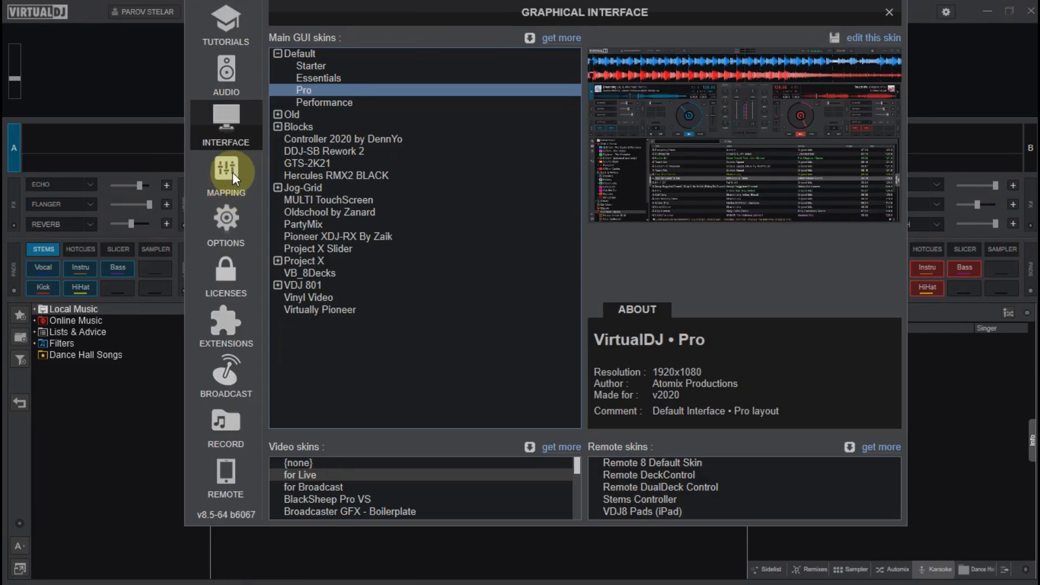
# - Open the mapping settings and switch the keyboard mapping to factory default Optional, followed by factory default
pyautogui.click(230, 173)
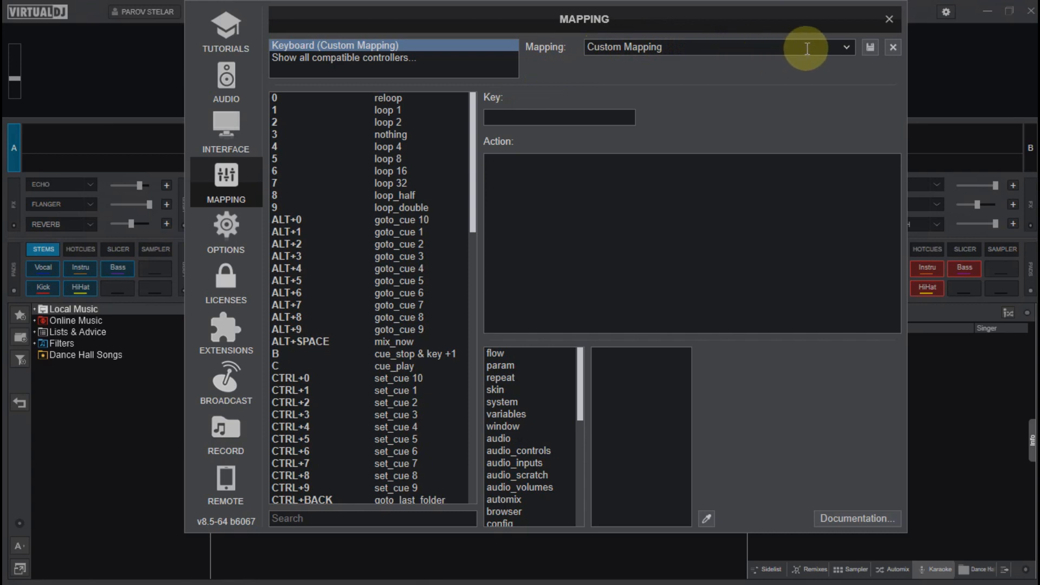
pyautogui.click(846, 48)
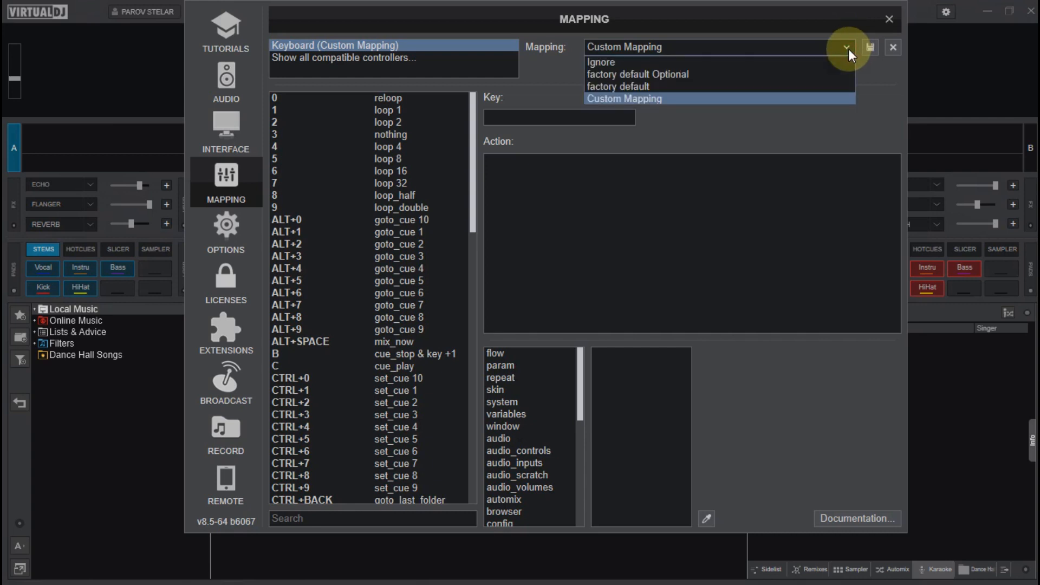
pyautogui.click(681, 77)
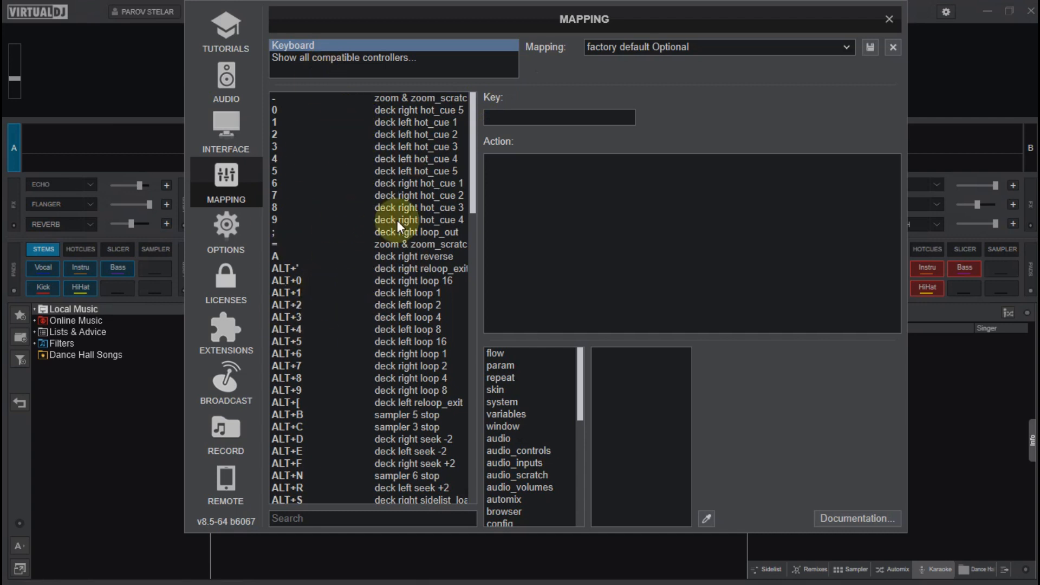
pyautogui.click(847, 46)
pyautogui.click(635, 87)
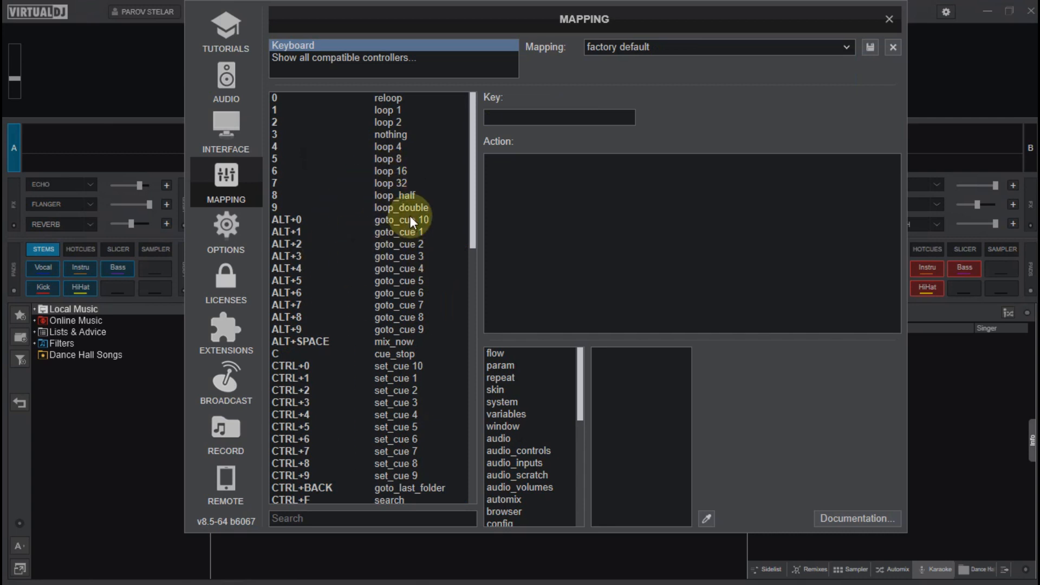
# - Return the keyboard to Custom Mapping and review its whole list of key assignments
pyautogui.click(846, 47)
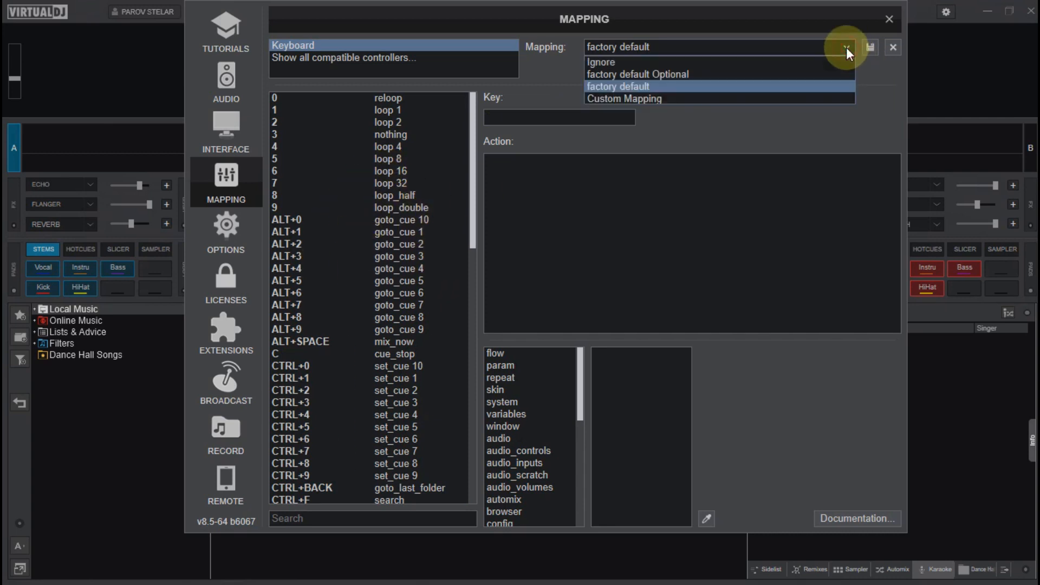
pyautogui.click(687, 98)
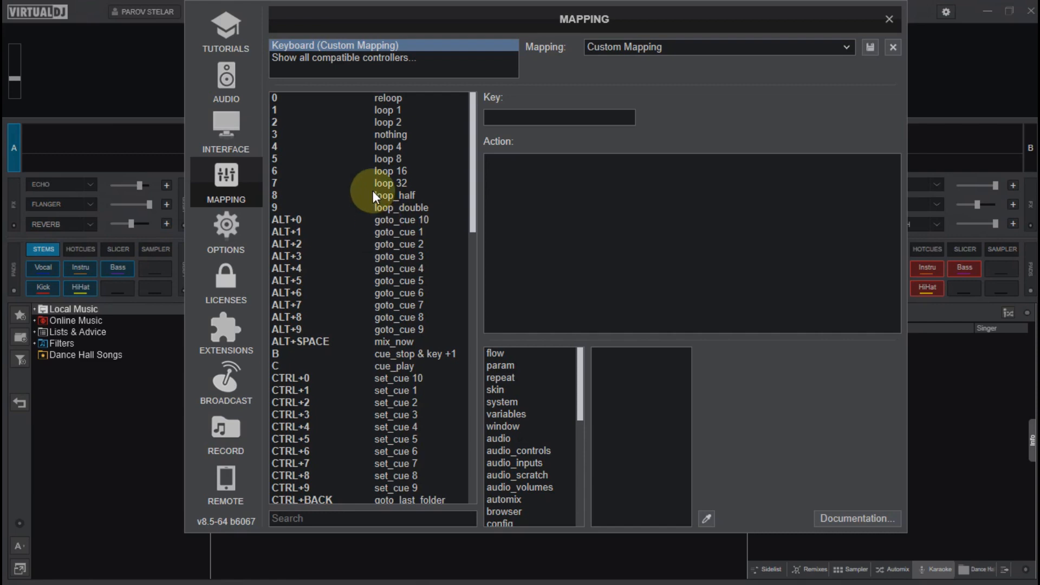
pyautogui.scroll(-10, 373, 191)
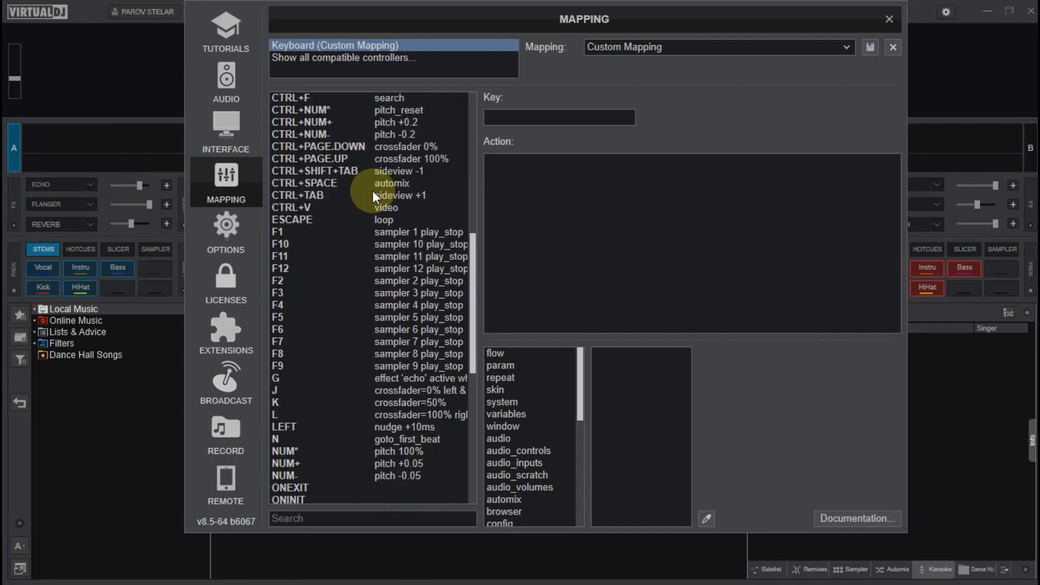
pyautogui.scroll(-9, 373, 191)
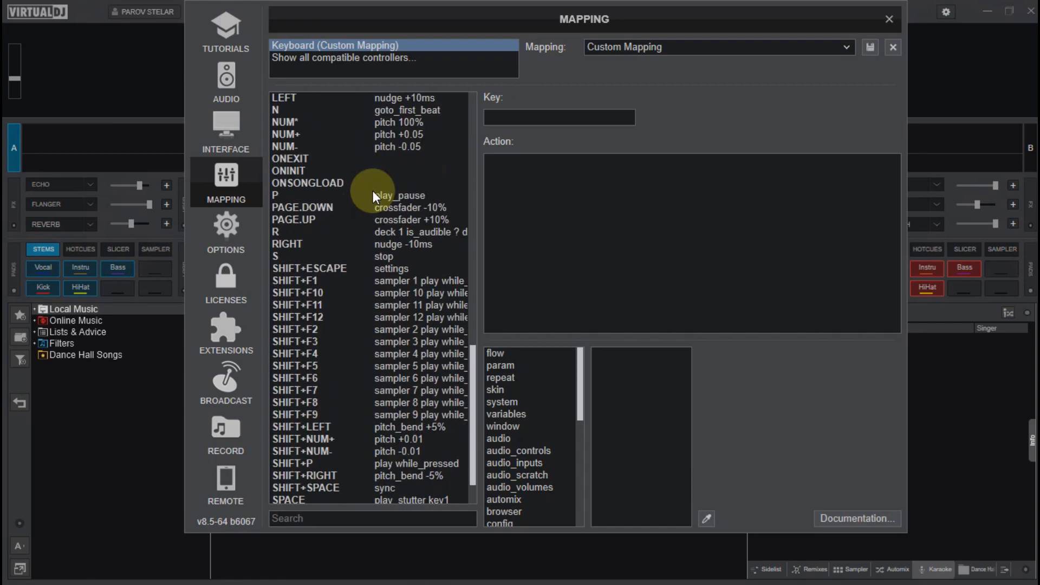
pyautogui.scroll(-2, 373, 195)
pyautogui.scroll(12, 373, 195)
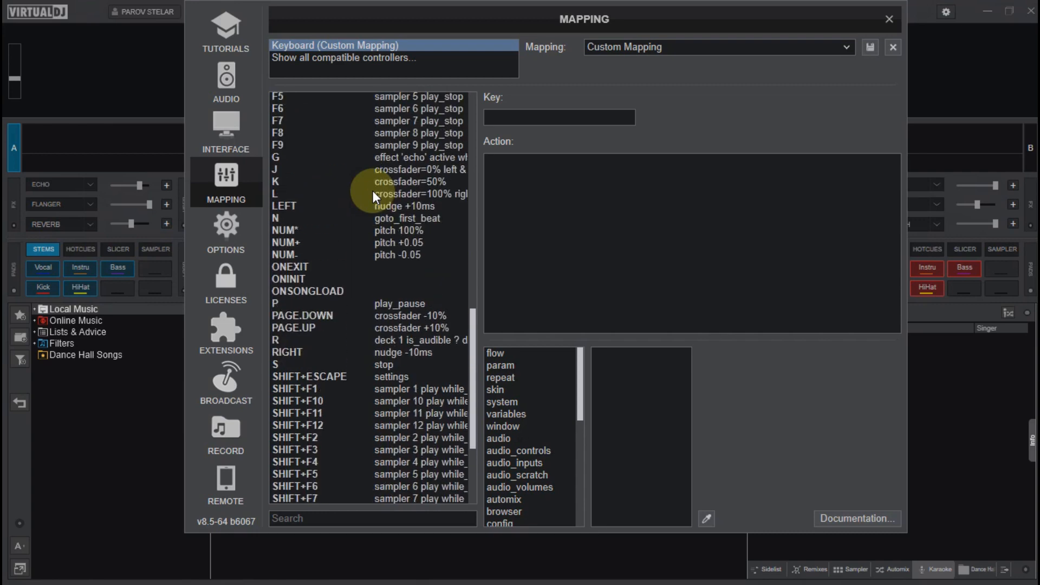
pyautogui.scroll(10, 372, 195)
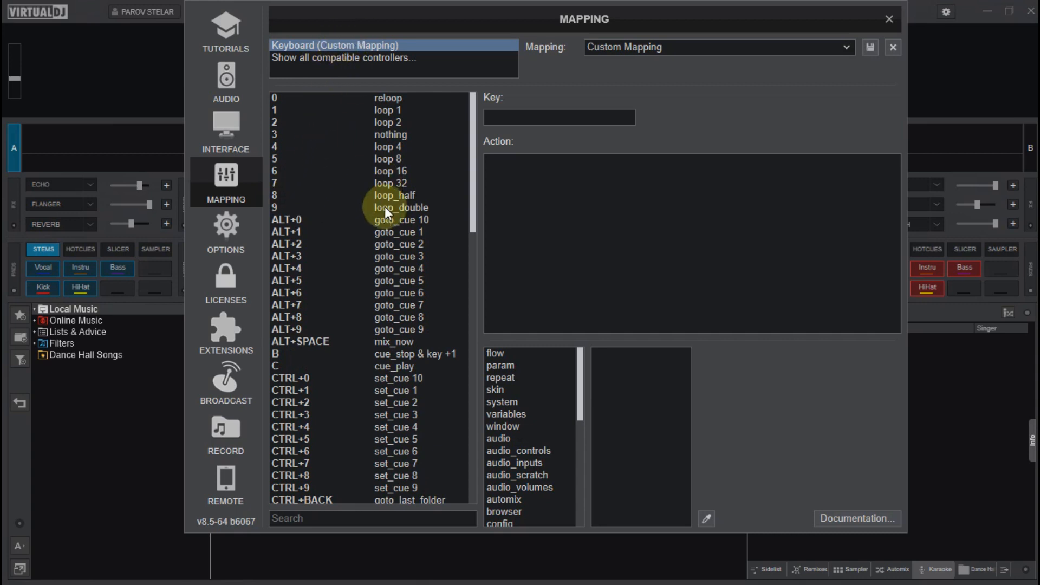
# - Select the C key's assignment in the custom keyboard mapping and browse the available cue actions
pyautogui.click(276, 367)
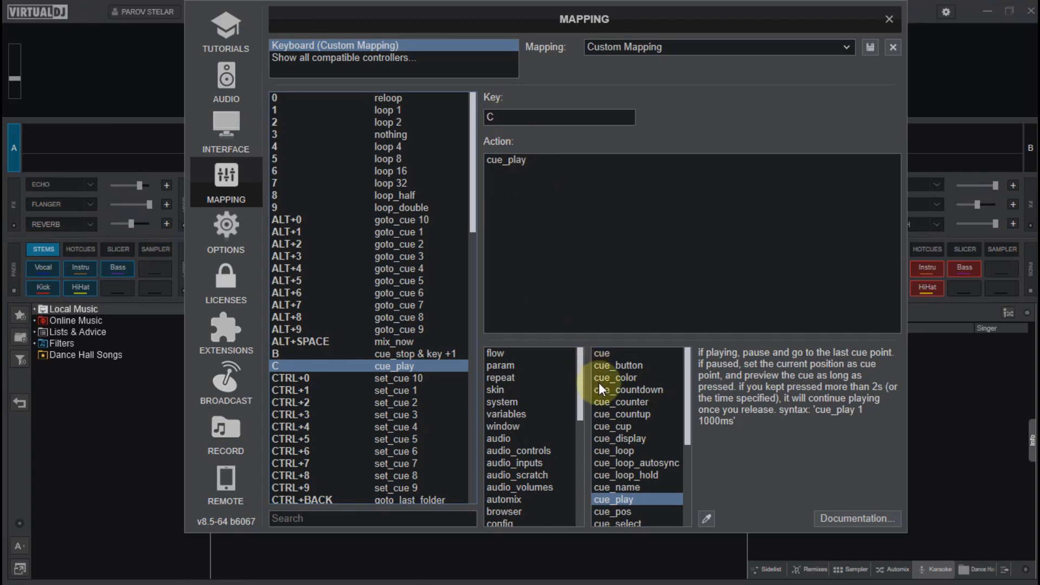
pyautogui.scroll(-3, 617, 402)
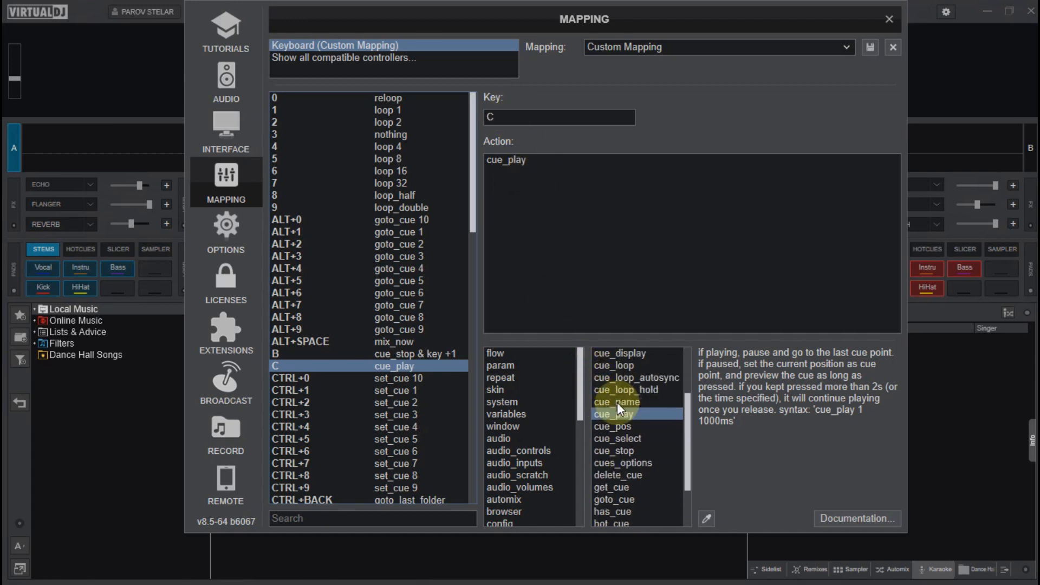
pyautogui.scroll(2, 616, 402)
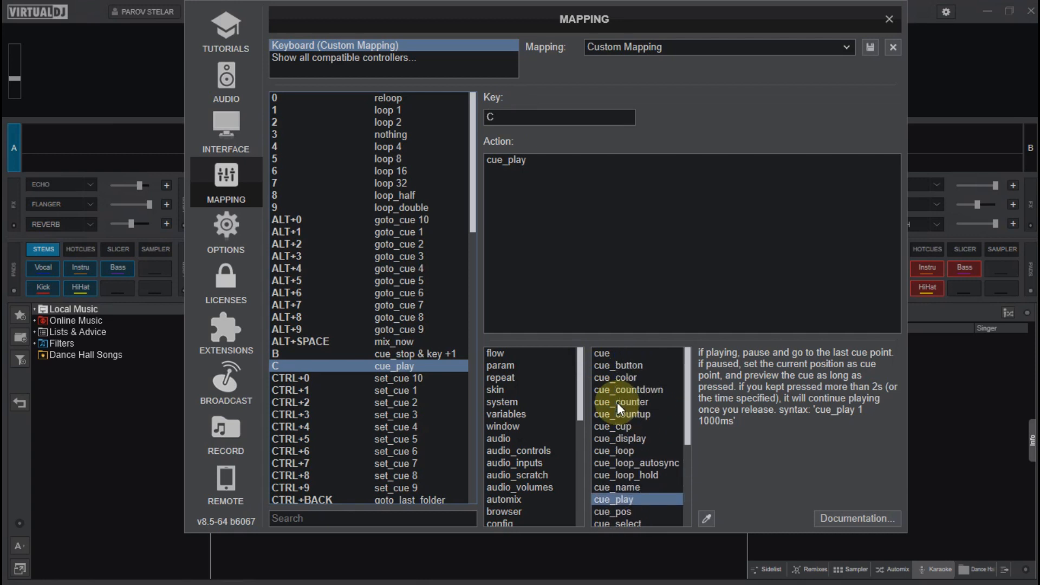
pyautogui.scroll(-3, 616, 402)
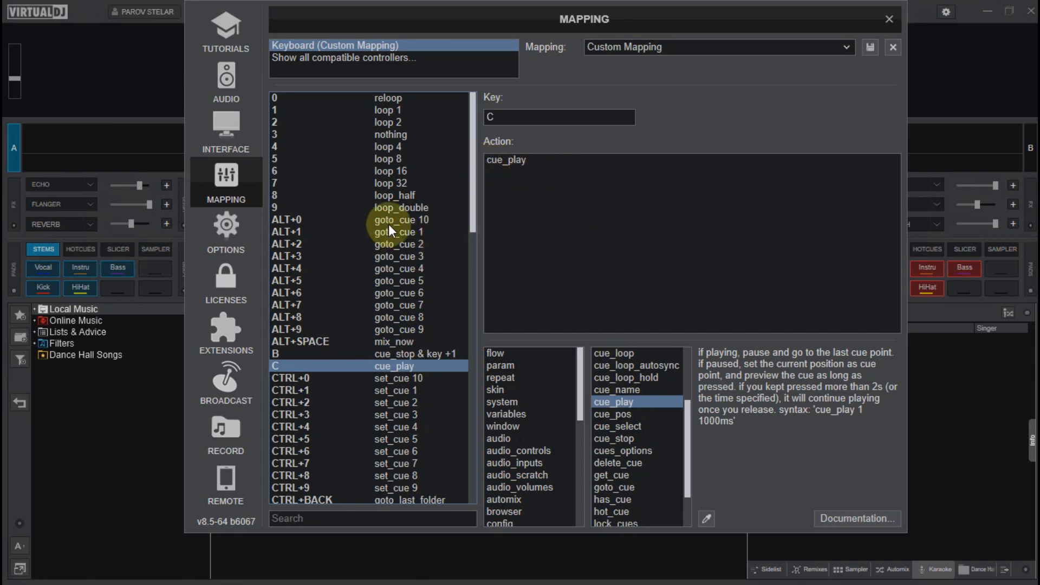
# - Show all compatible controllers, view the controller list, and return to showing only connected controllers
pyautogui.click(354, 57)
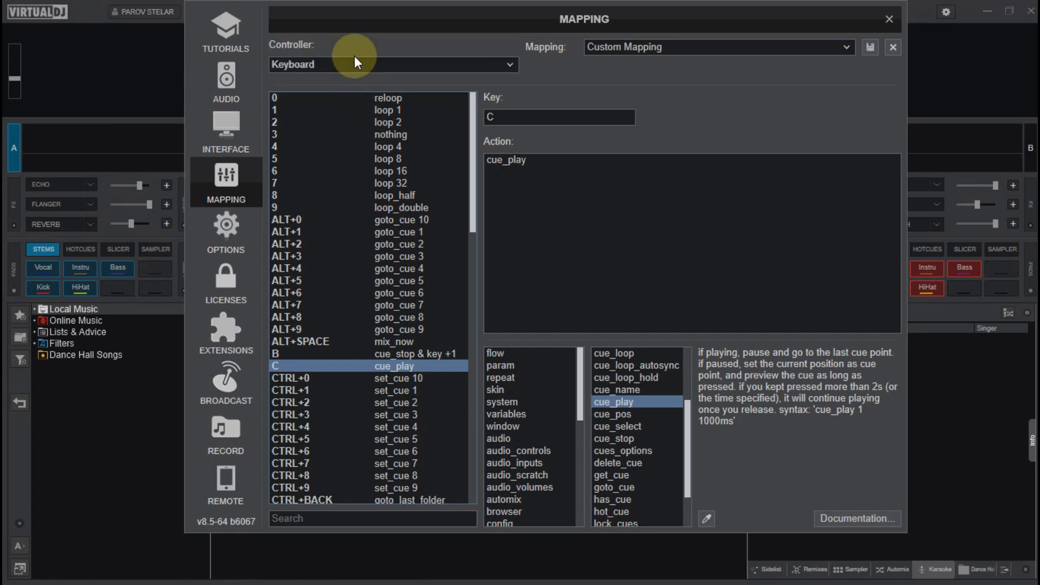
pyautogui.click(511, 66)
pyautogui.click(329, 72)
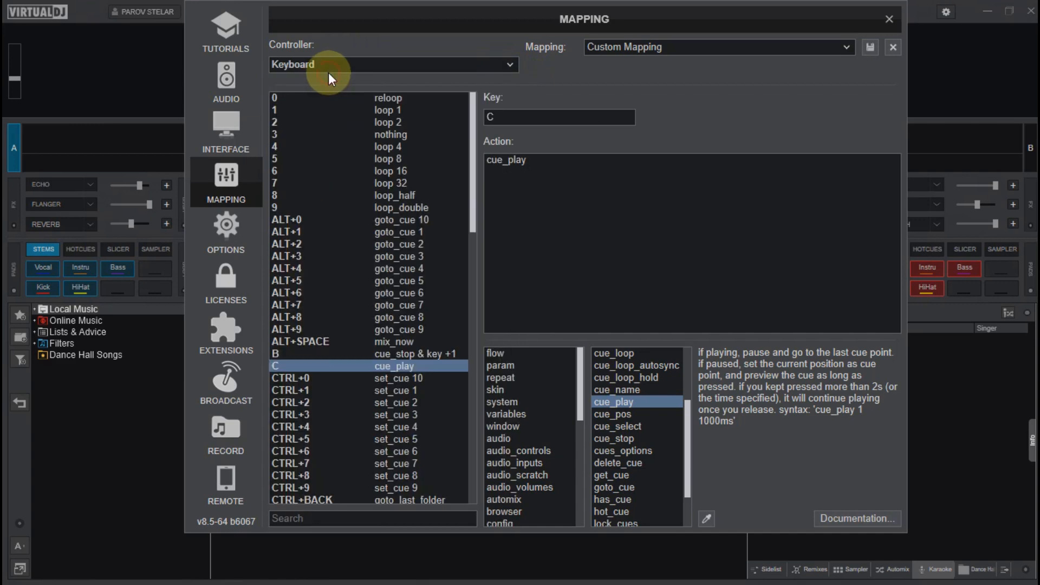
pyautogui.click(506, 64)
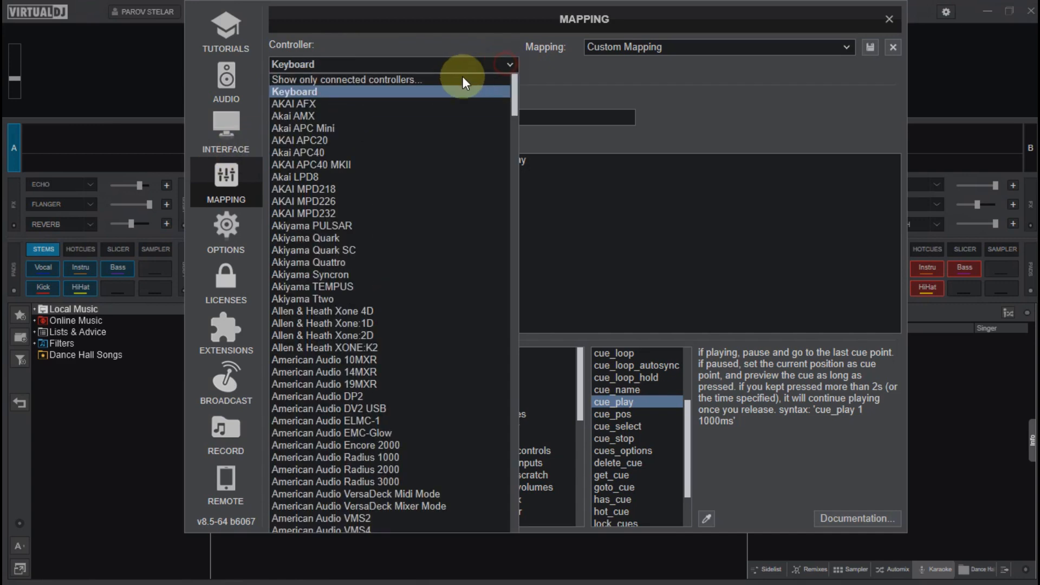
pyautogui.click(360, 85)
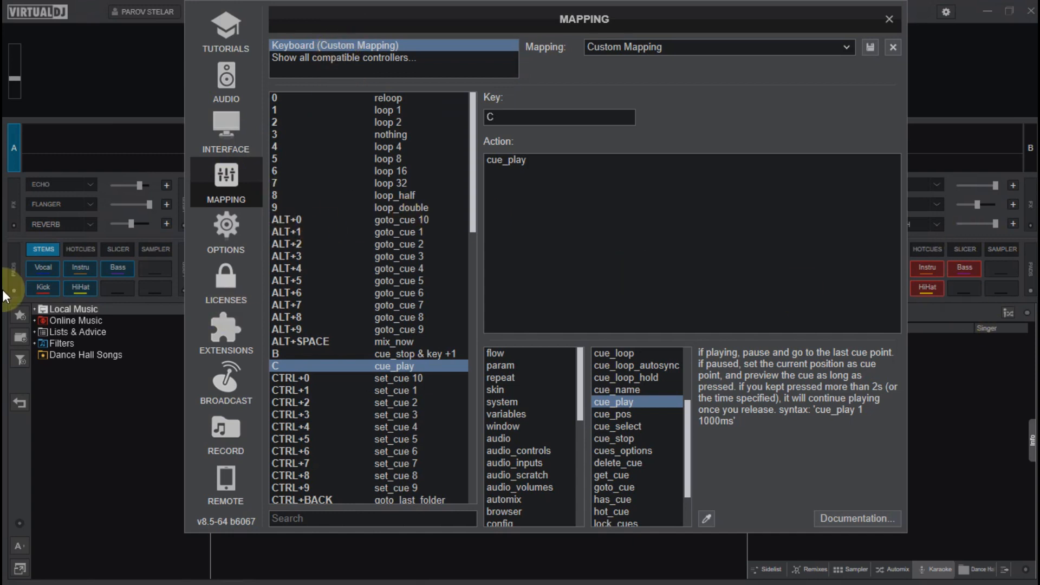
# - Open the automation options, lower the settings window, and view the description of autoBPMMatch
pyautogui.click(219, 250)
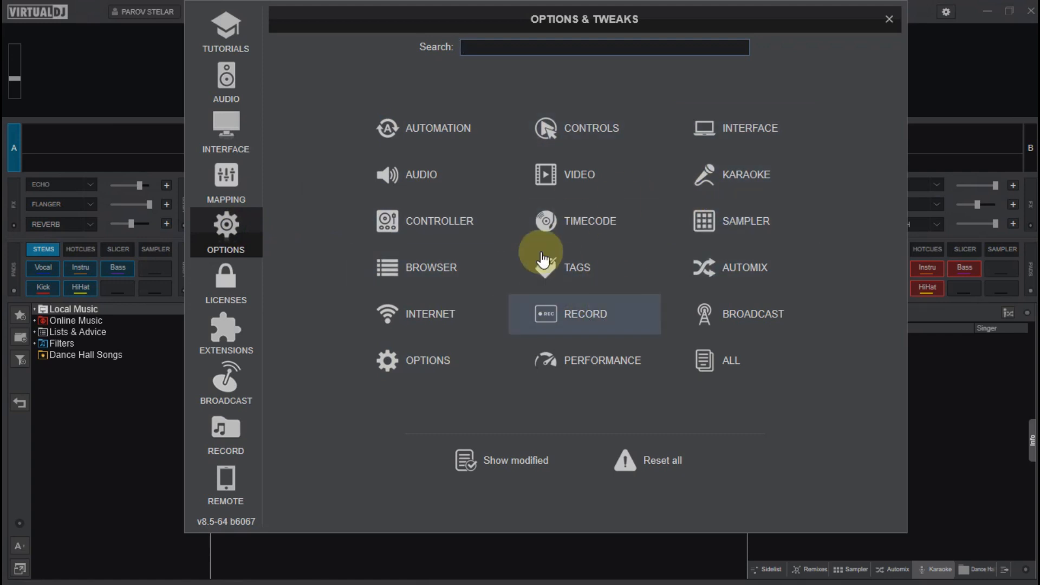
pyautogui.click(436, 141)
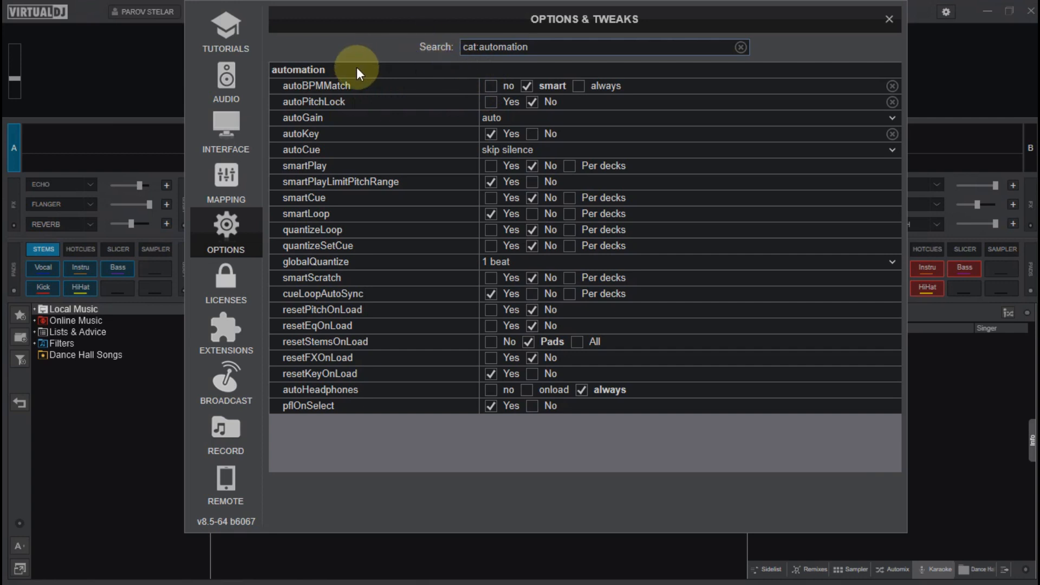
pyautogui.moveTo(323, 86)
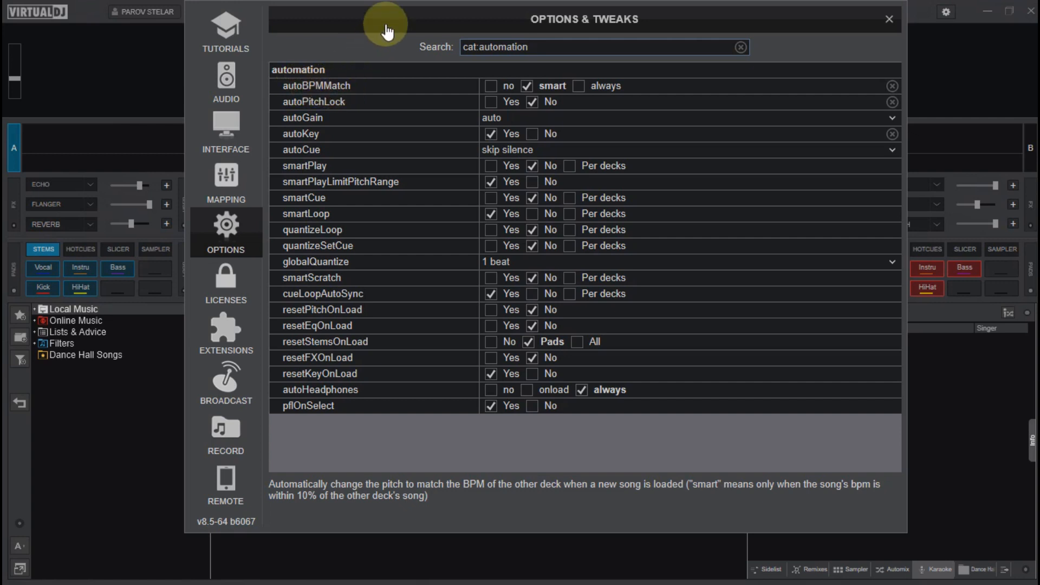
pyautogui.moveTo(405, 23); pyautogui.dragTo(399, 68)
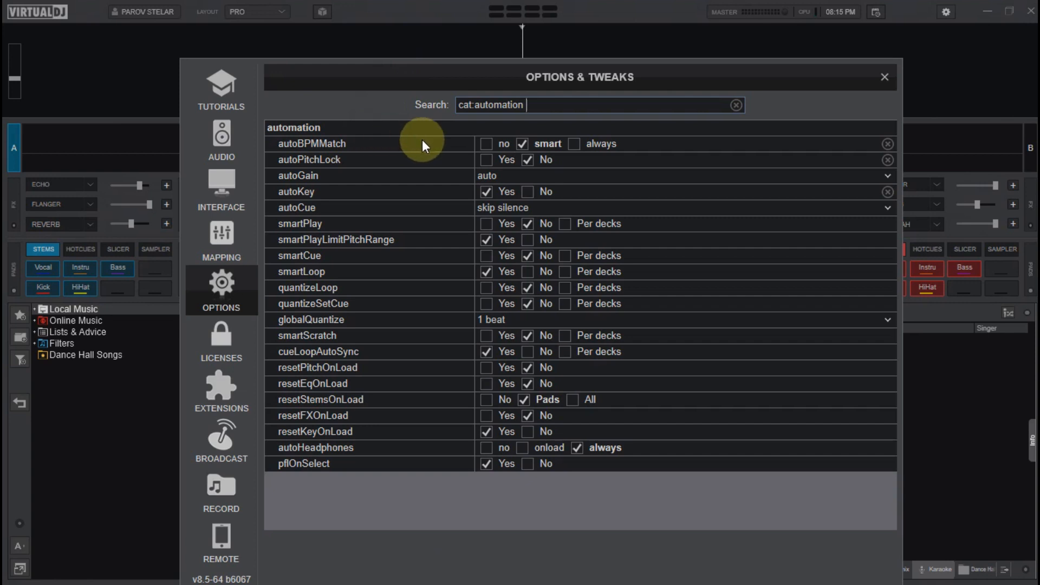
pyautogui.moveTo(422, 139)
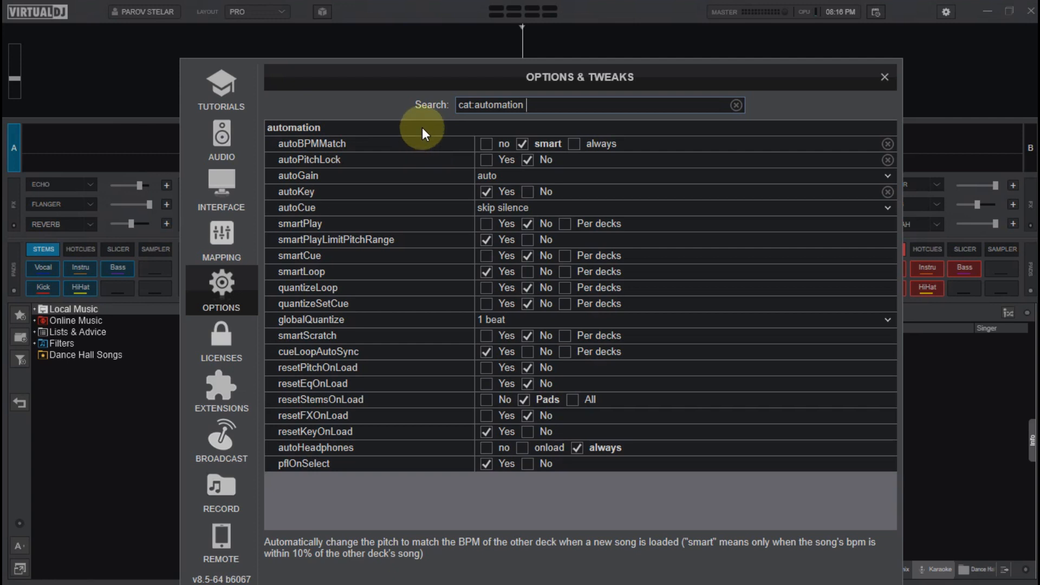
# - Try the no, smart and always choices for autoBPMMatch, finishing on smart
pyautogui.click(490, 142)
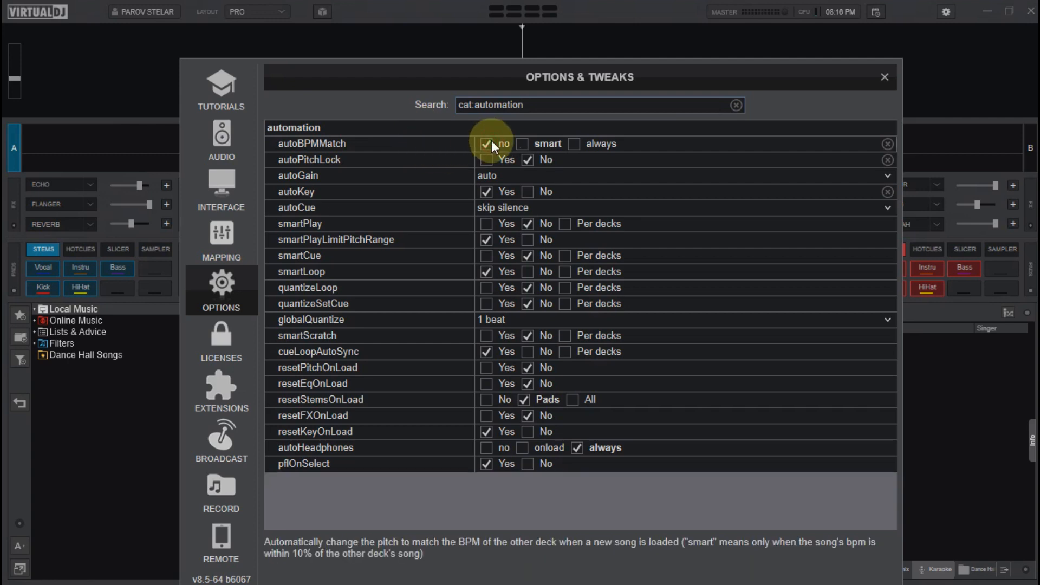
pyautogui.click(523, 144)
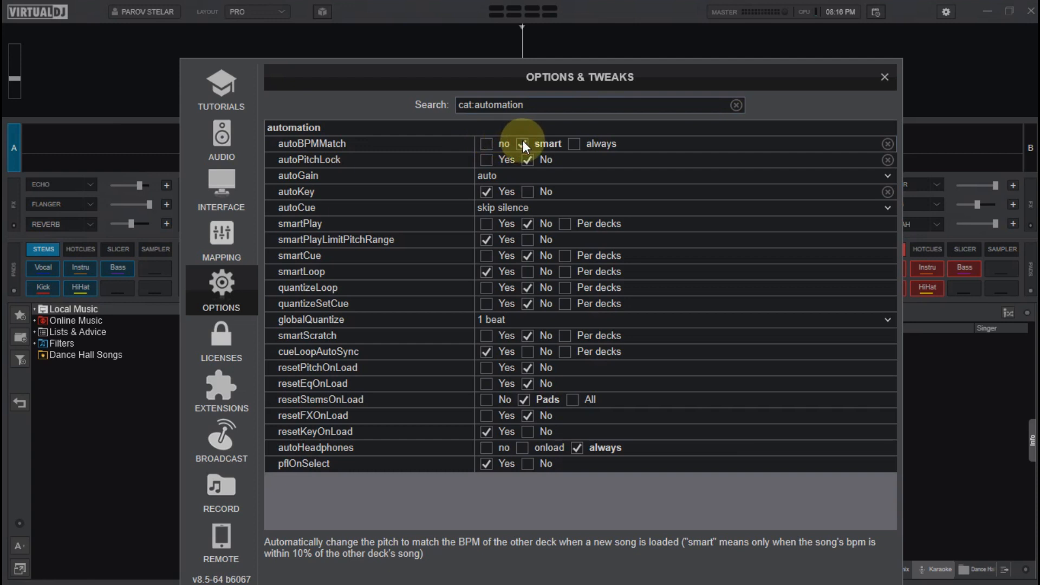
pyautogui.click(575, 144)
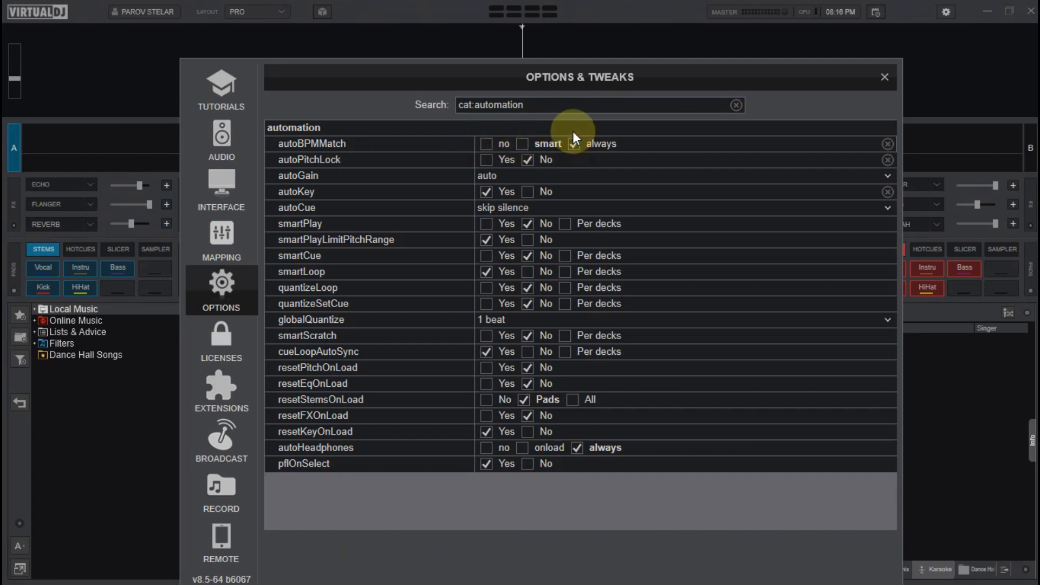
pyautogui.click(522, 144)
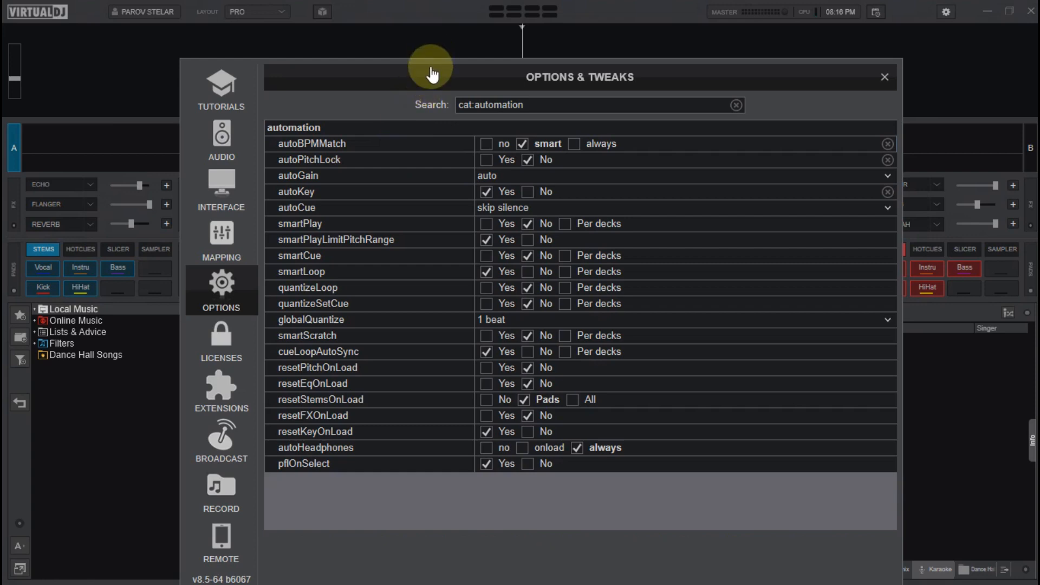
# - Move the settings window down to expose the decks and mixer, and raise it again to show the automation options
pyautogui.moveTo(431, 73); pyautogui.dragTo(475, 105)
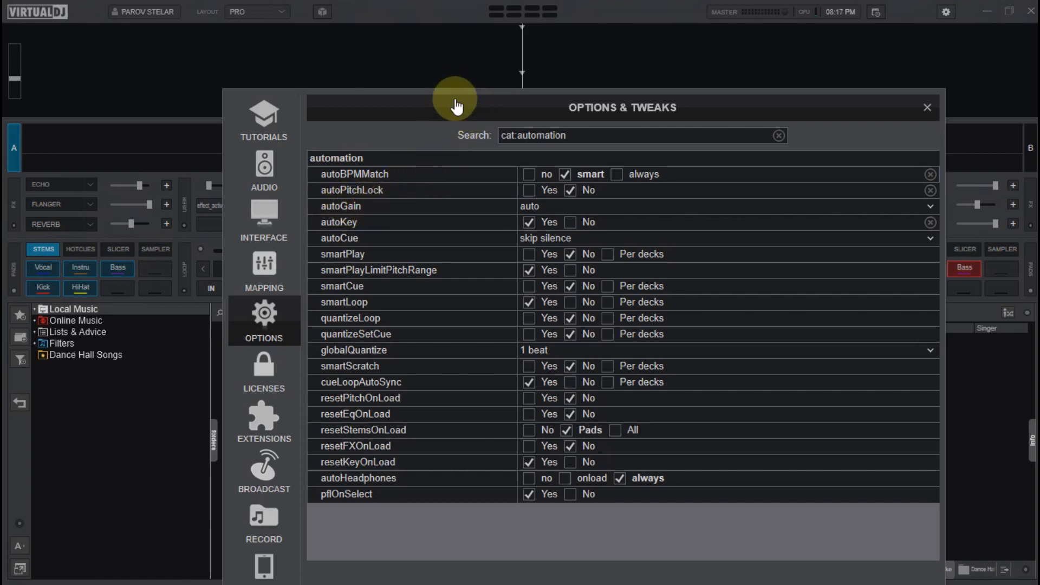
pyautogui.moveTo(457, 105); pyautogui.dragTo(443, 298)
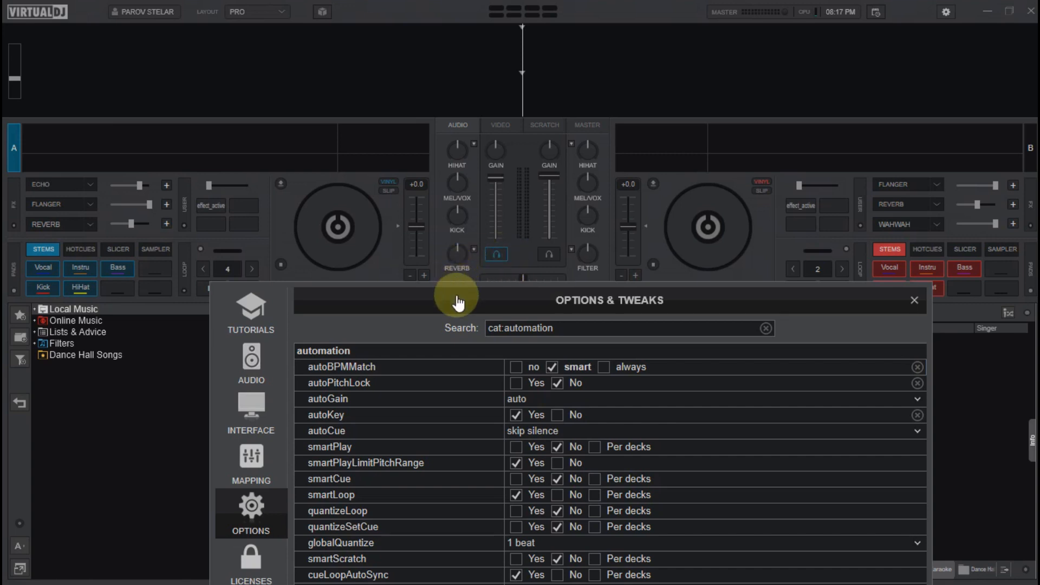
pyautogui.moveTo(458, 304); pyautogui.dragTo(466, 85)
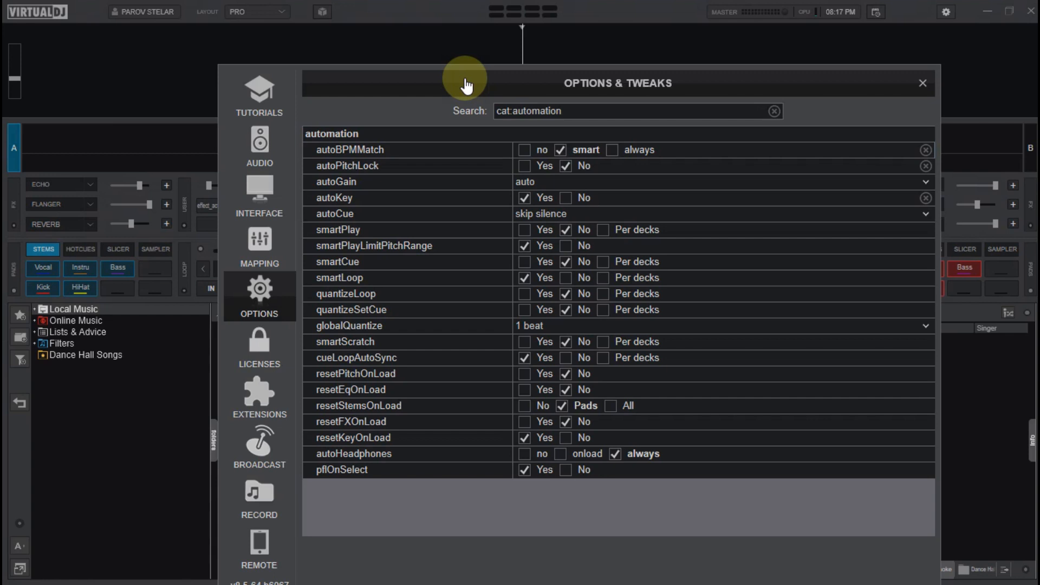
# - View the autoGain choices in the automation options without changing the selection, repositioning the settings window around it
pyautogui.moveTo(378, 180)
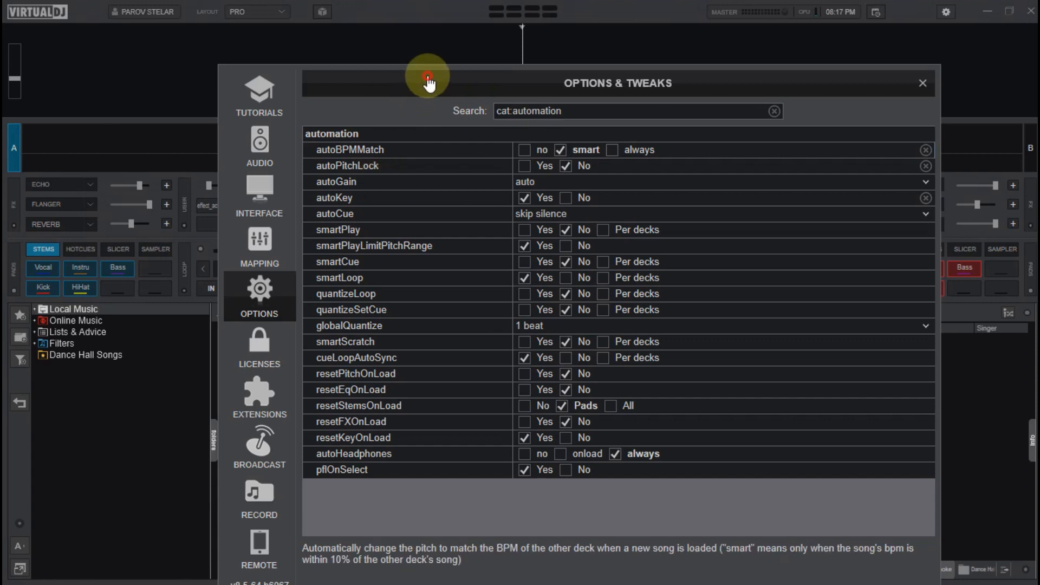
pyautogui.moveTo(428, 82); pyautogui.dragTo(442, 133)
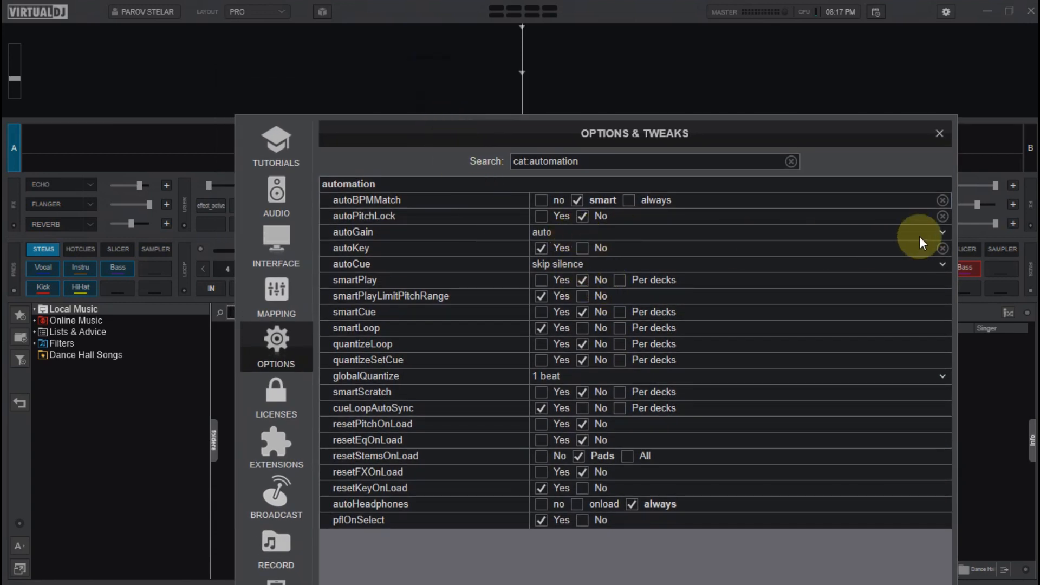
pyautogui.click(941, 235)
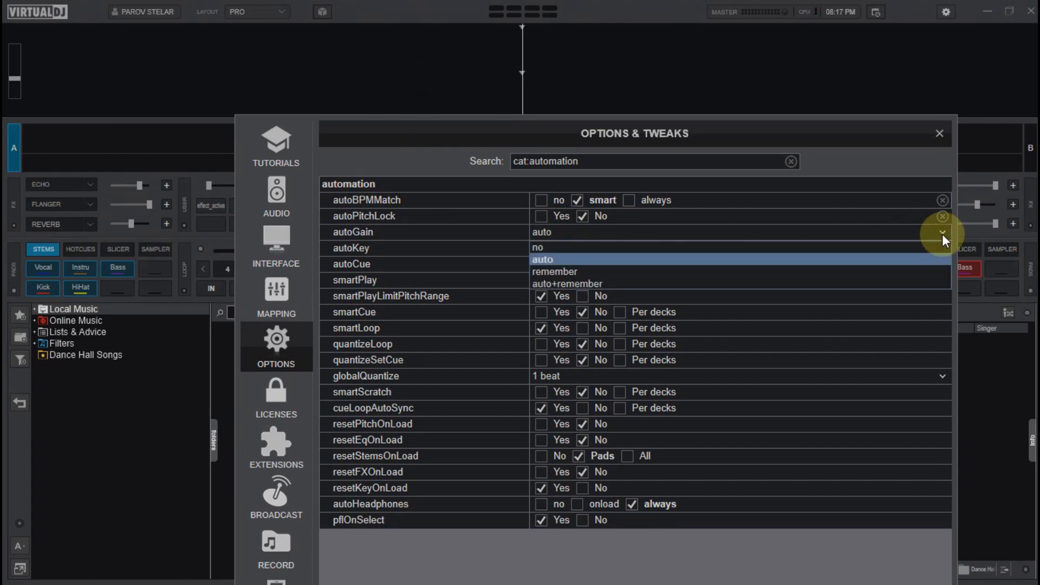
pyautogui.click(942, 234)
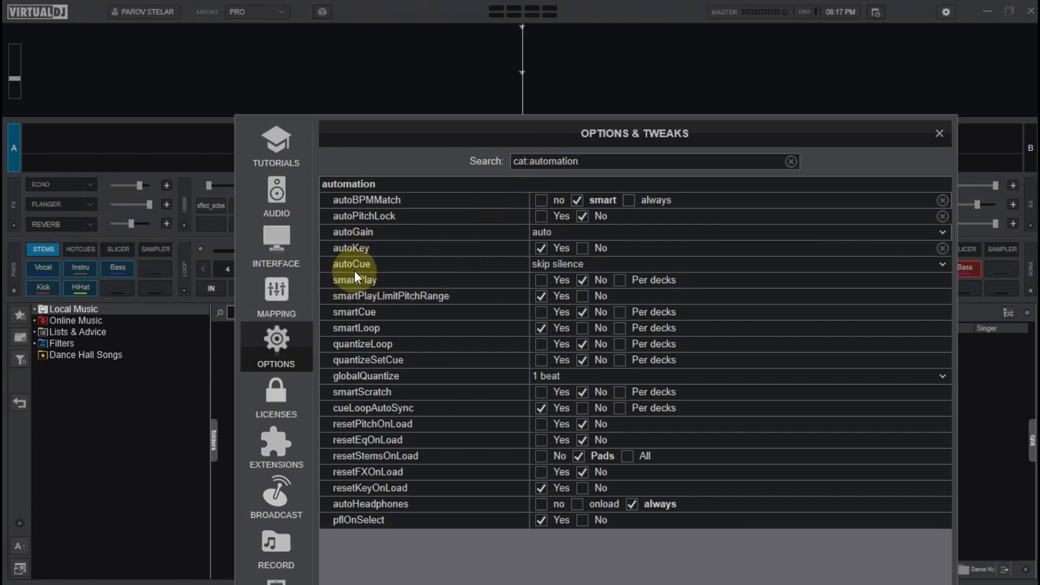
pyautogui.moveTo(493, 135); pyautogui.dragTo(464, 39)
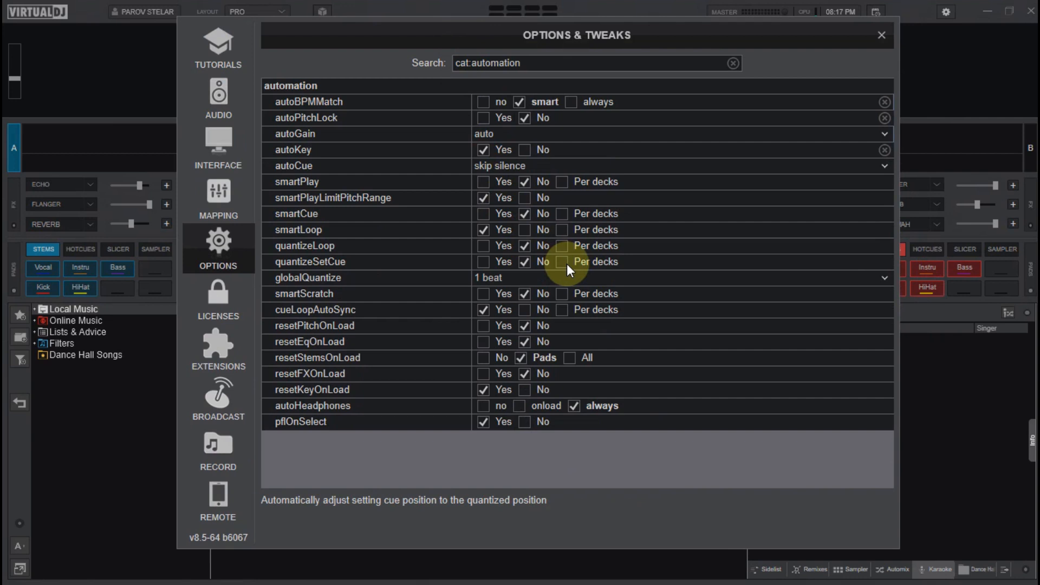
# - Switch from the automation options to the controls options, and lower the settings window to expose the decks' playback controls
pyautogui.click(734, 64)
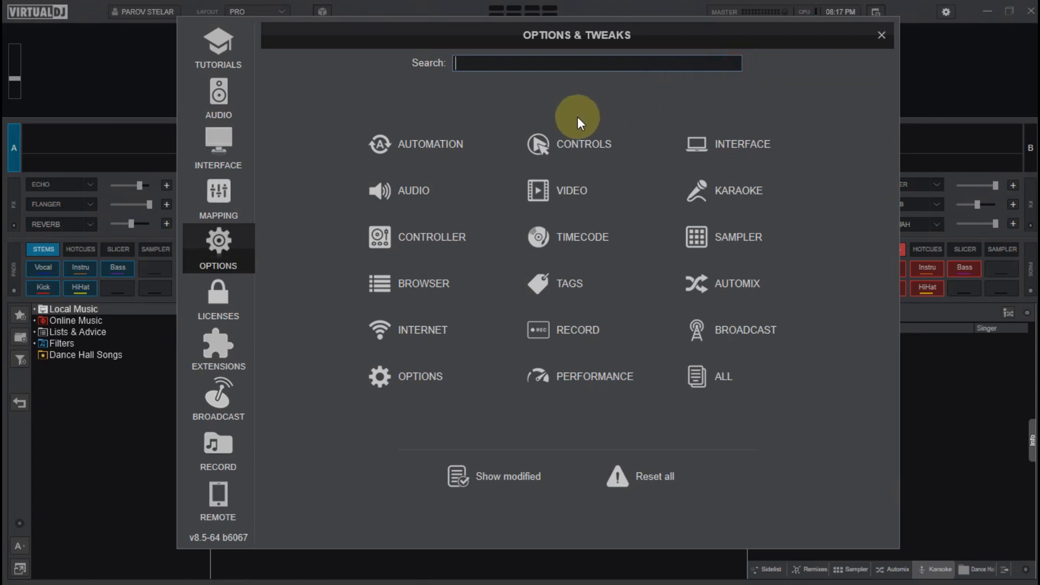
pyautogui.click(577, 140)
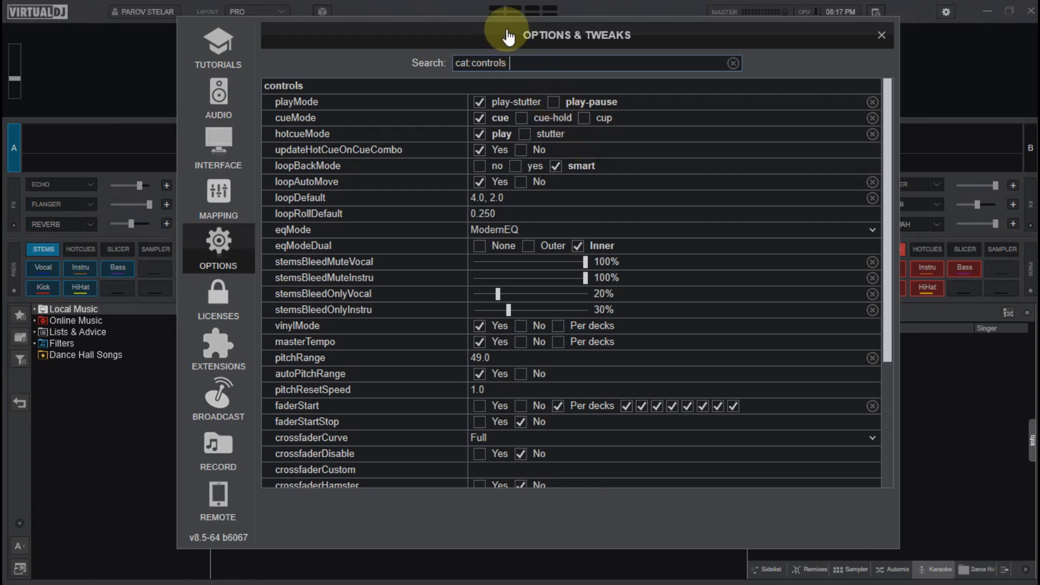
pyautogui.moveTo(506, 29); pyautogui.dragTo(523, 111)
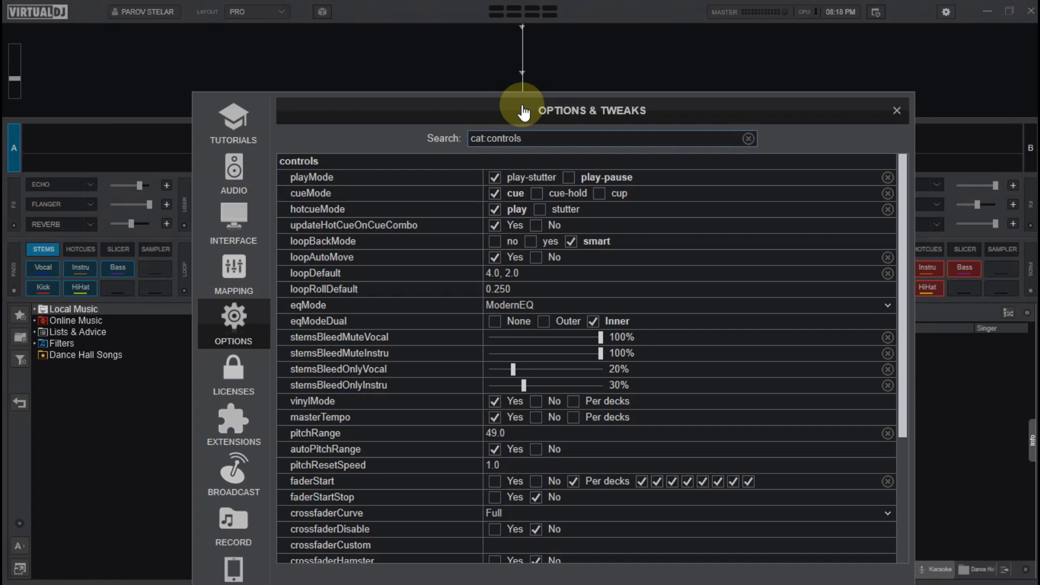
pyautogui.click(509, 102)
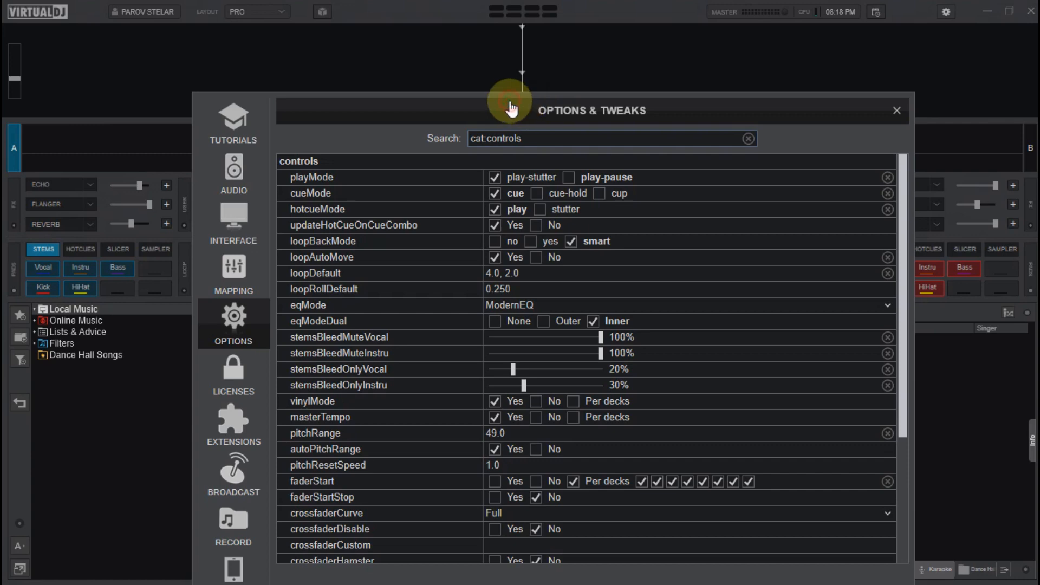
pyautogui.moveTo(510, 103); pyautogui.dragTo(534, 383)
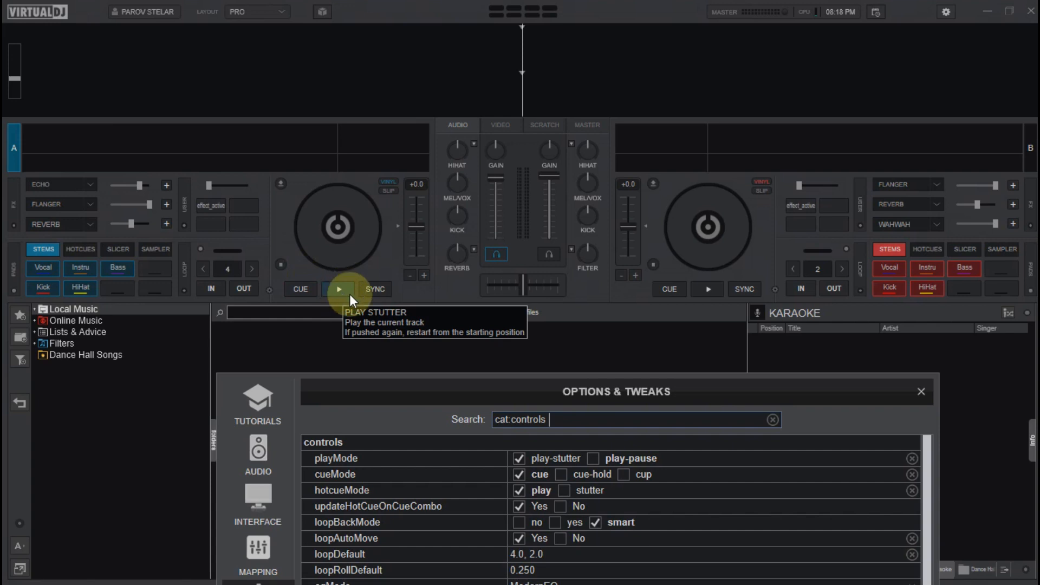
# - Raise the settings window again to show the list of controls options
pyautogui.moveTo(503, 386); pyautogui.dragTo(506, 256)
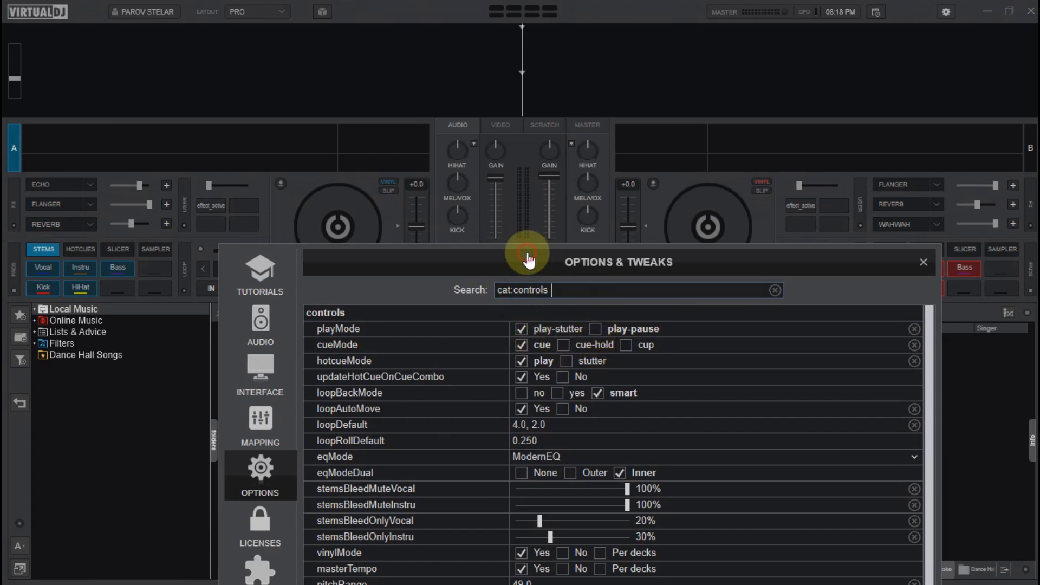
pyautogui.moveTo(528, 260)
pyautogui.mouseDown()
pyautogui.moveTo(530, 308)
pyautogui.moveTo(519, 261)
pyautogui.mouseUp()
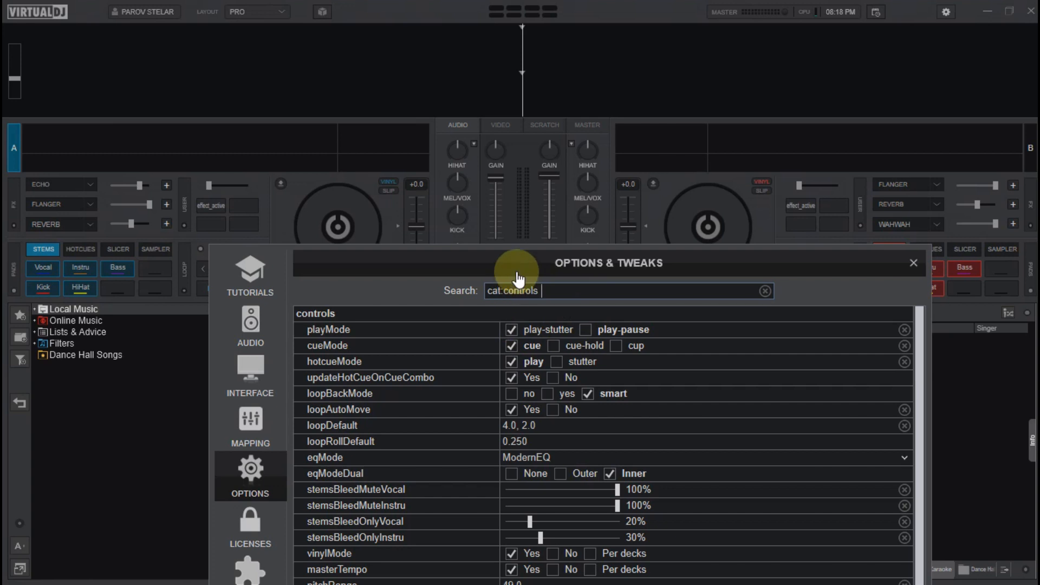
pyautogui.moveTo(518, 279); pyautogui.dragTo(514, 146)
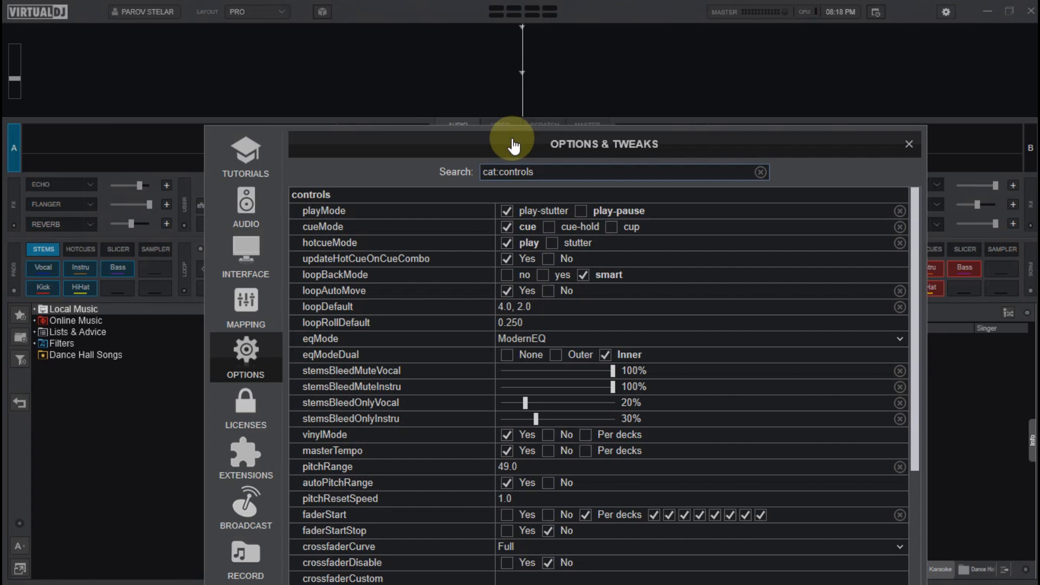
pyautogui.moveTo(515, 136); pyautogui.dragTo(502, 74)
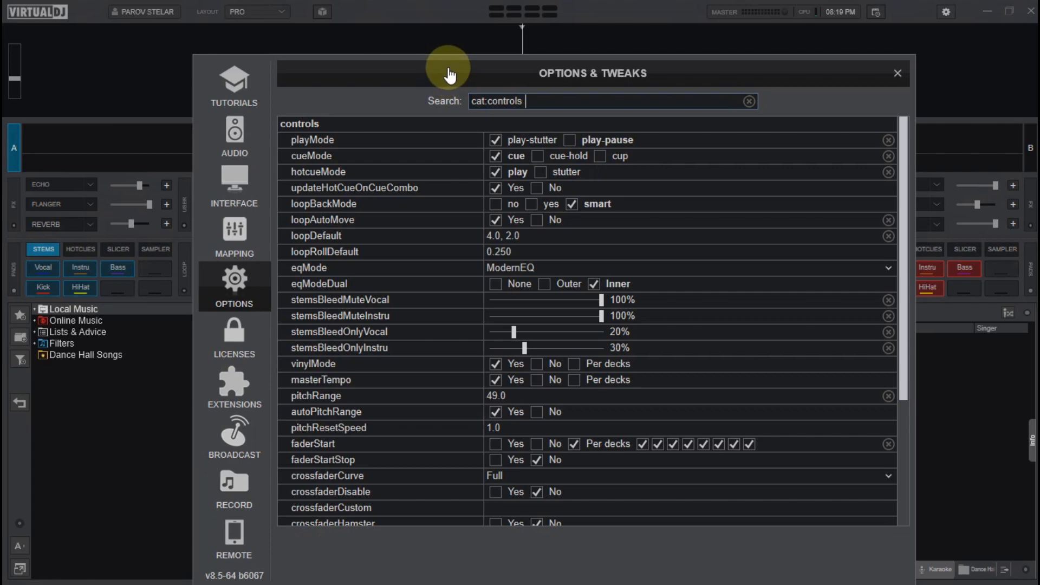
# - Uncover the browser, open the Dance Hall Songs folder, and load "Wan weng I Coffin - Doggy Kiss" on deck A
pyautogui.moveTo(458, 79); pyautogui.dragTo(668, 28)
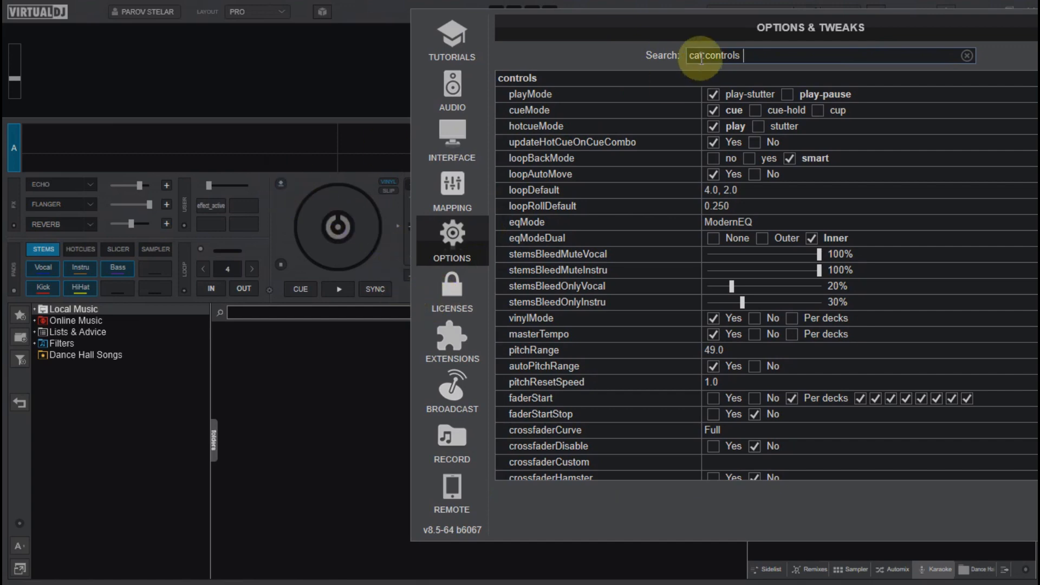
pyautogui.moveTo(673, 28); pyautogui.dragTo(274, 313)
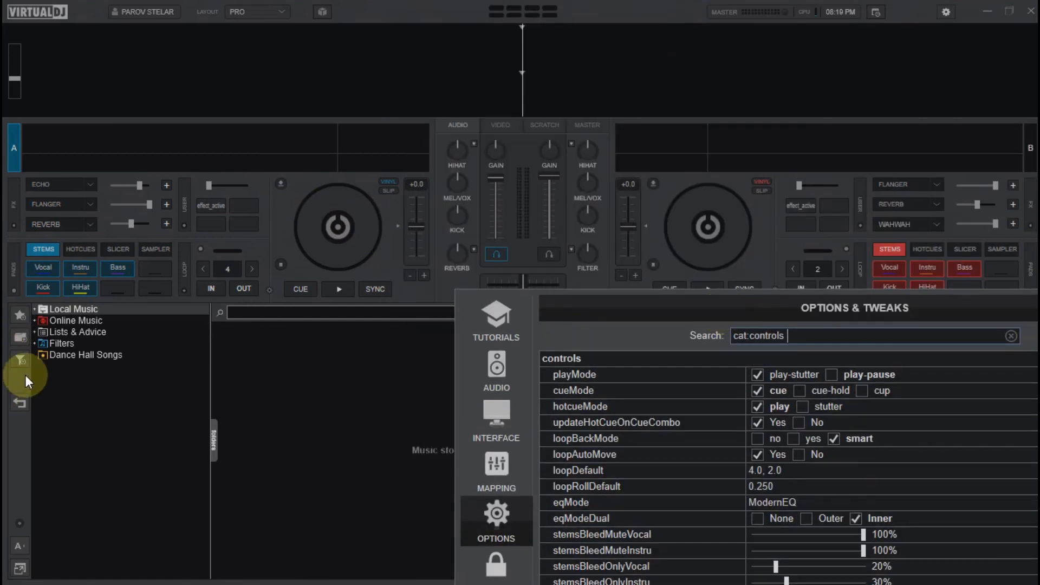
pyautogui.click(40, 355)
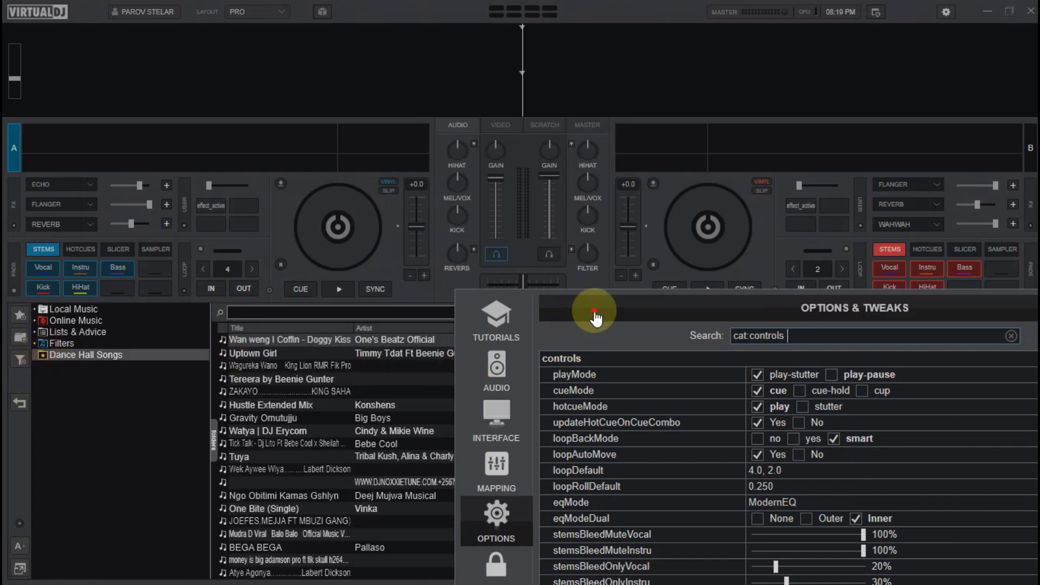
pyautogui.moveTo(600, 314); pyautogui.dragTo(602, 434)
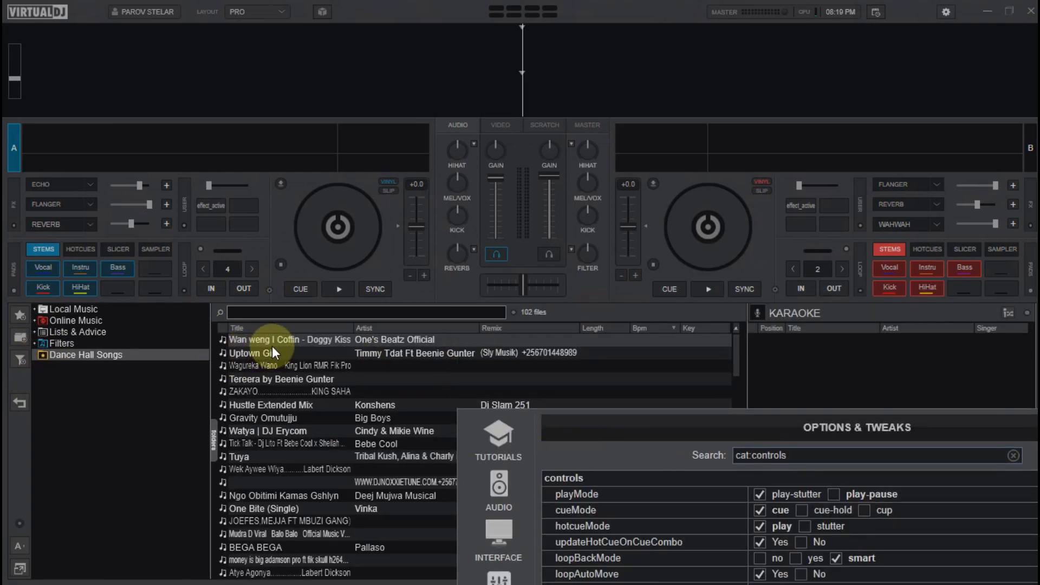
pyautogui.click(282, 182)
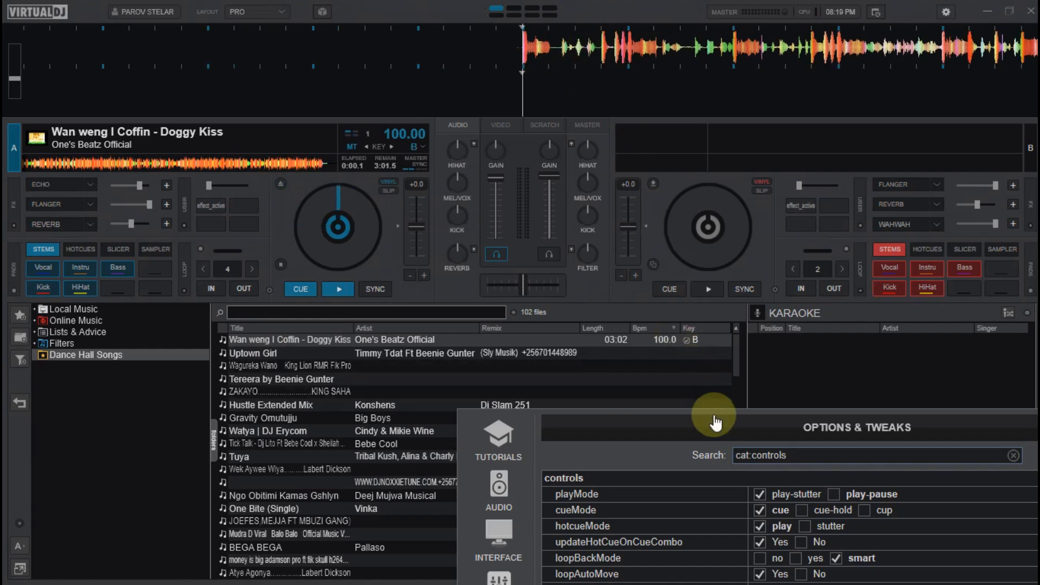
# - Lower deck A's volume fader fully, and place the settings window so the cueMode option and deck A are both visible
pyautogui.moveTo(710, 413); pyautogui.dragTo(824, 102)
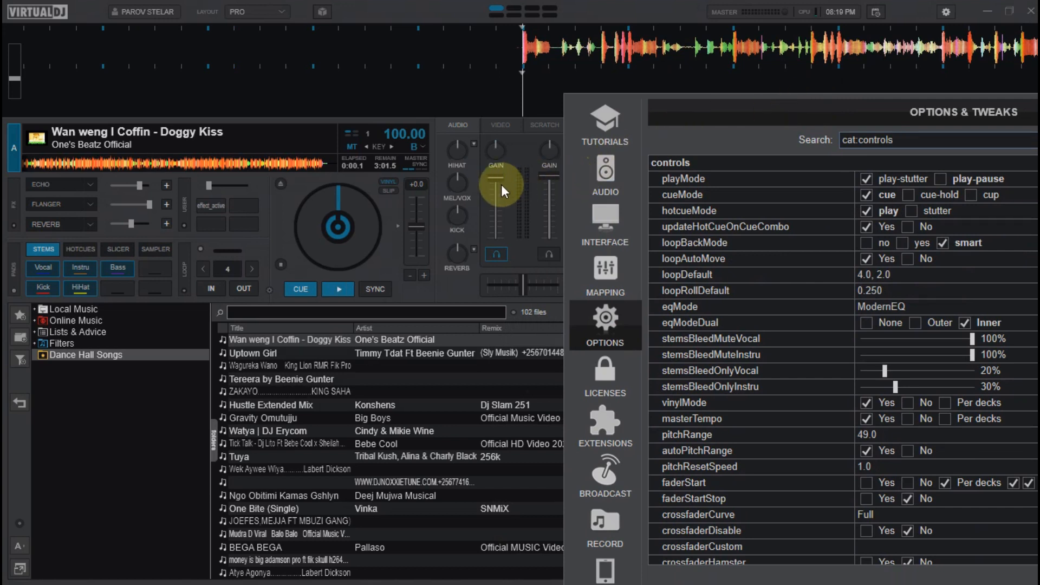
pyautogui.moveTo(497, 178); pyautogui.dragTo(497, 268)
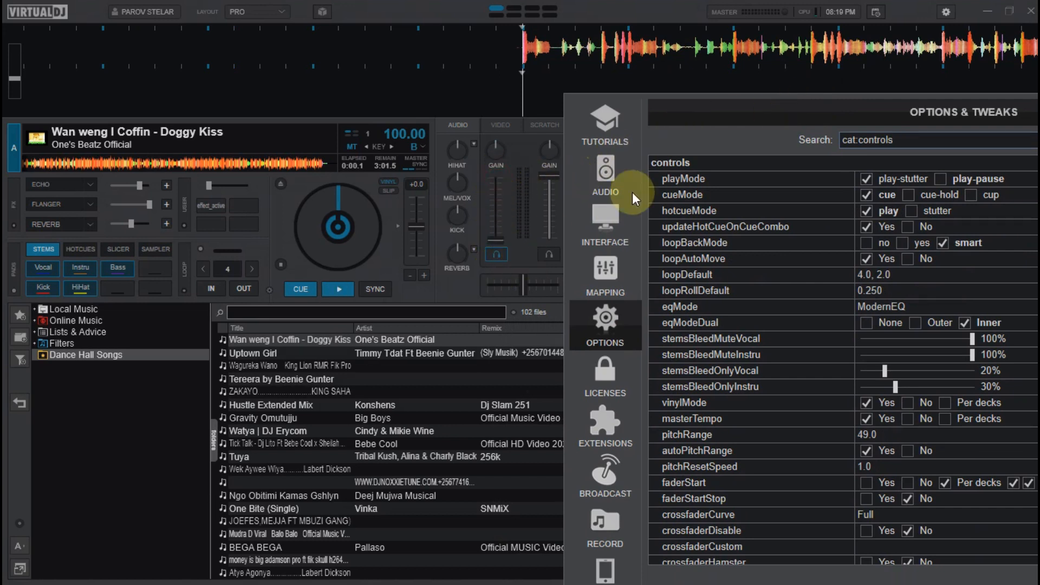
pyautogui.moveTo(801, 110); pyautogui.dragTo(735, 42)
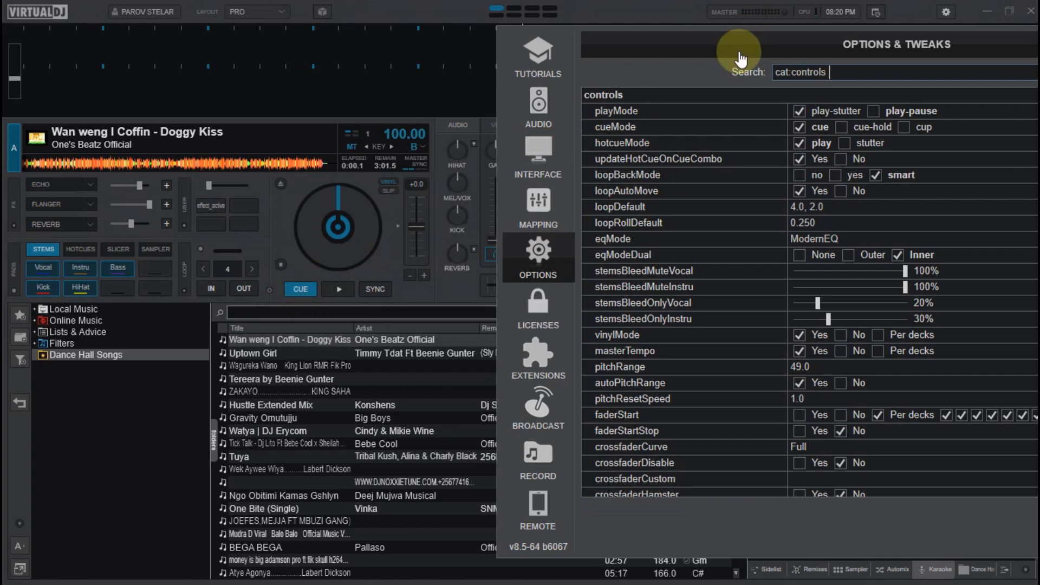
pyautogui.moveTo(745, 73); pyautogui.dragTo(799, 227)
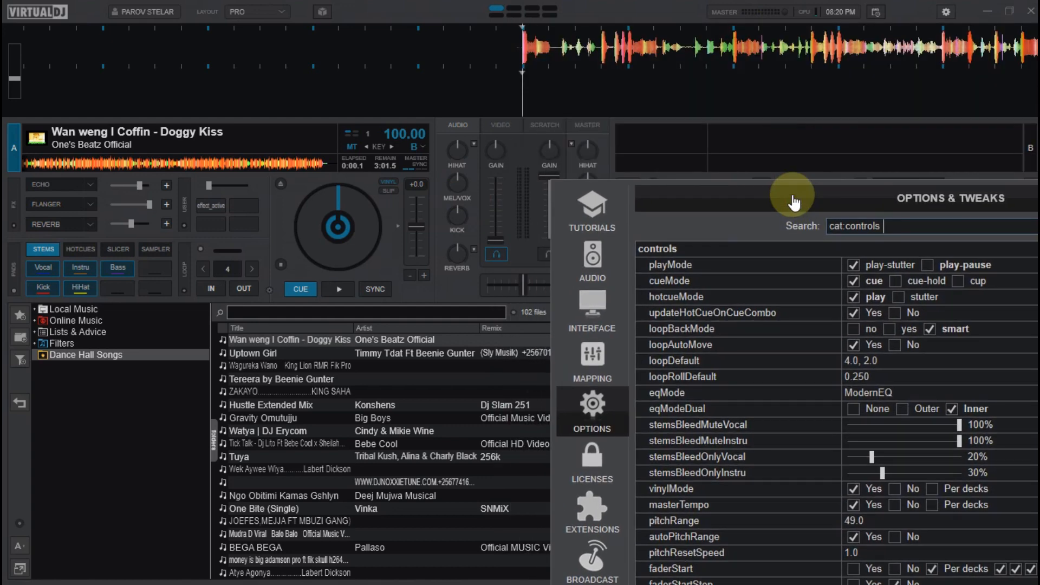
# - Test deck A's cue control repeatedly with cueMode set to cue
pyautogui.click(305, 292)
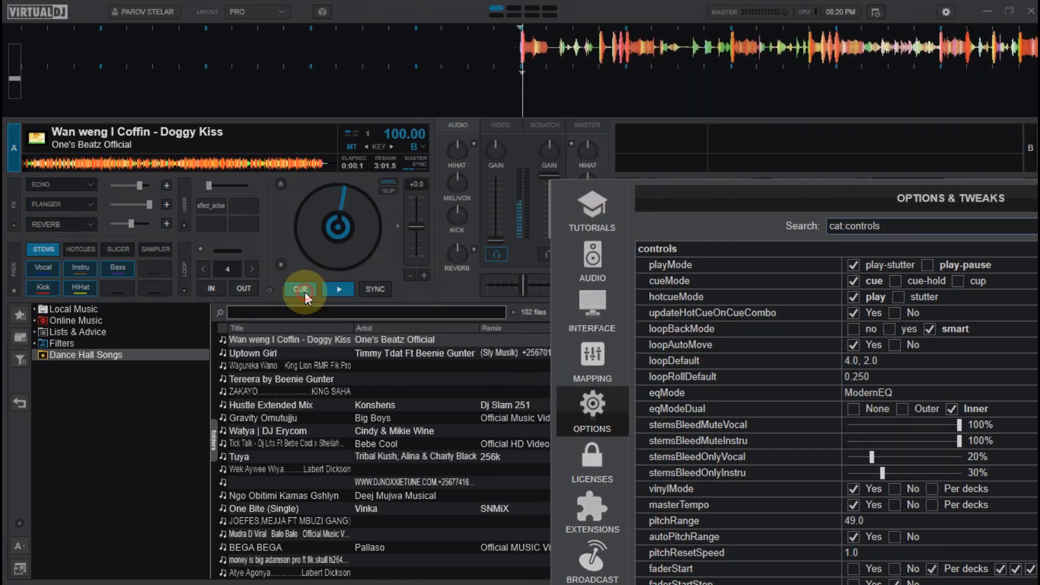
pyautogui.click(304, 292)
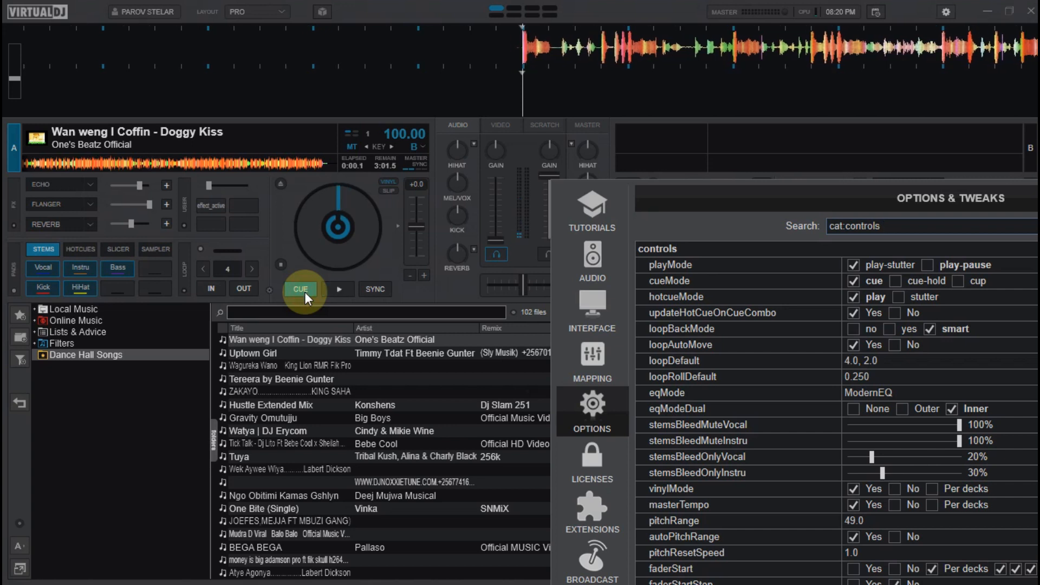
pyautogui.click(305, 292)
pyautogui.click(305, 292)
pyautogui.click(304, 291)
# - Set cueMode to cue-hold and test deck A's cue control
pyautogui.click(893, 281)
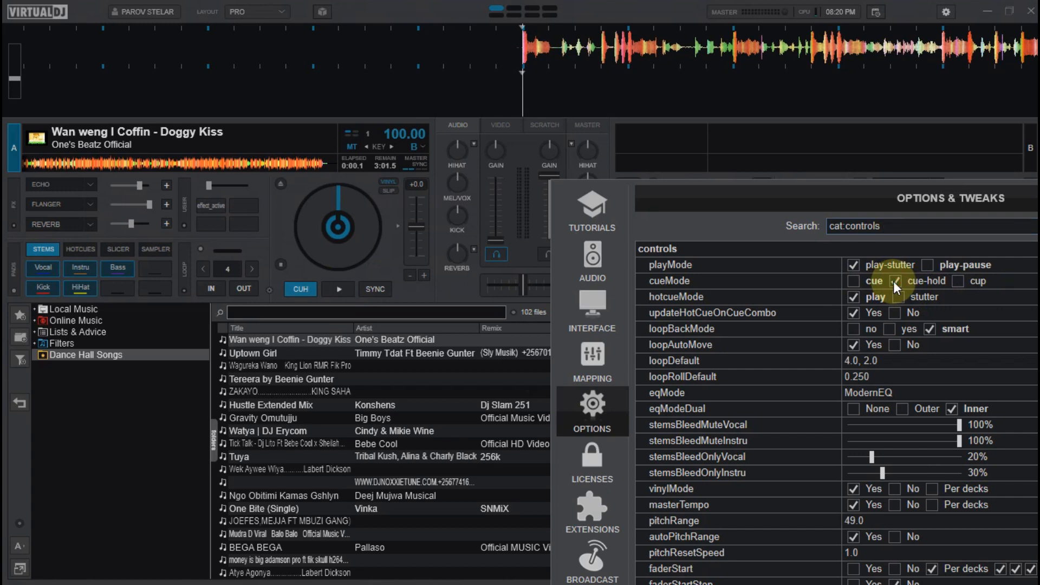
pyautogui.click(301, 289)
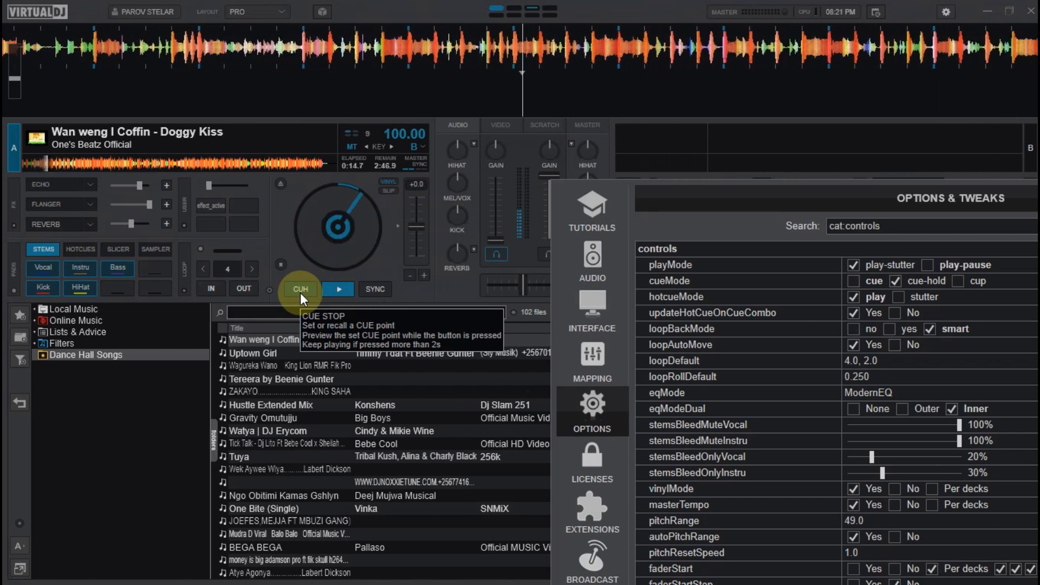
pyautogui.click(300, 290)
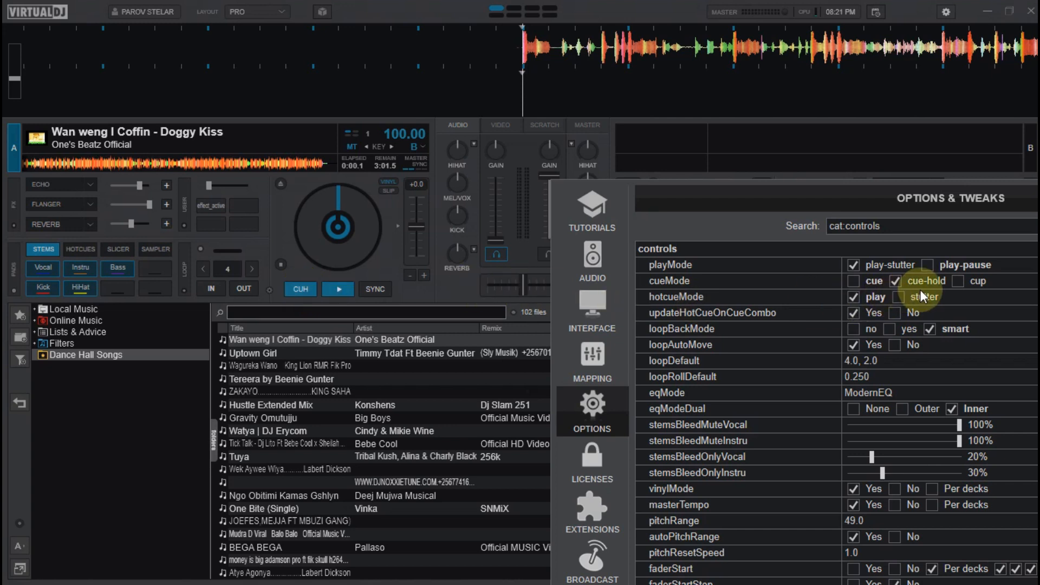
# - Set cueMode to cup and test deck A's cue control several times
pyautogui.click(956, 281)
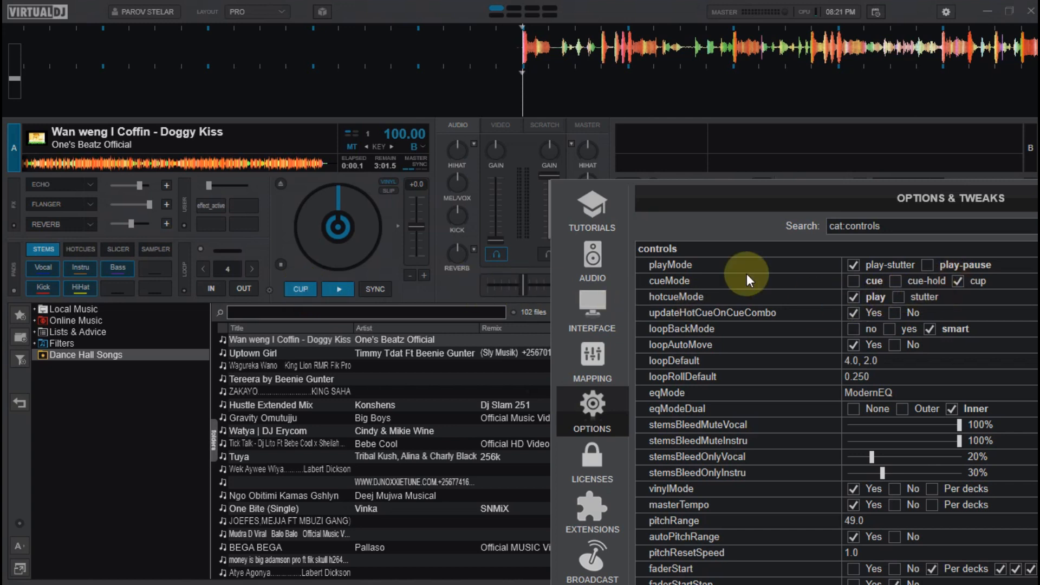
pyautogui.click(304, 290)
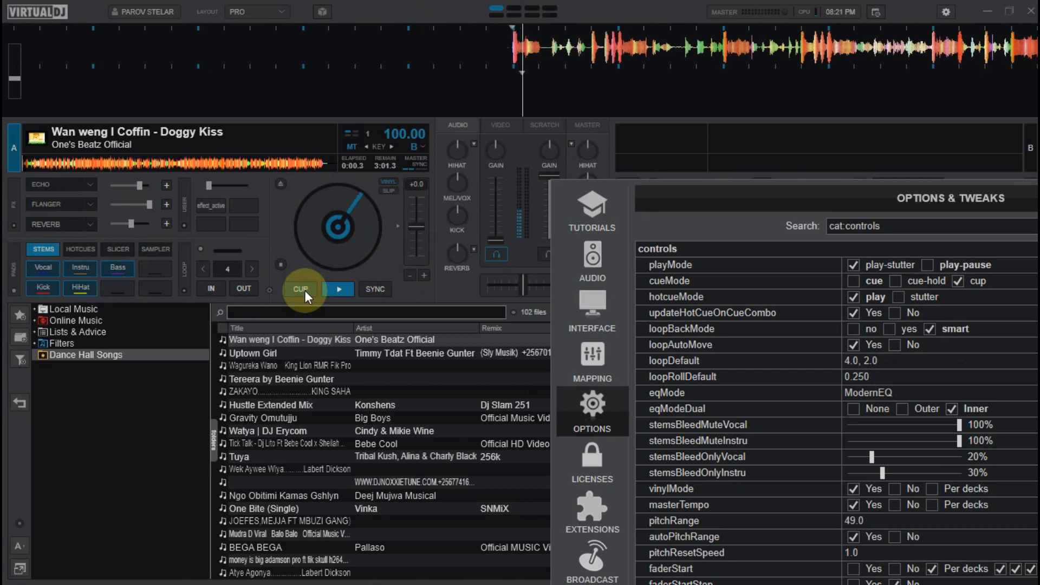
pyautogui.click(304, 290)
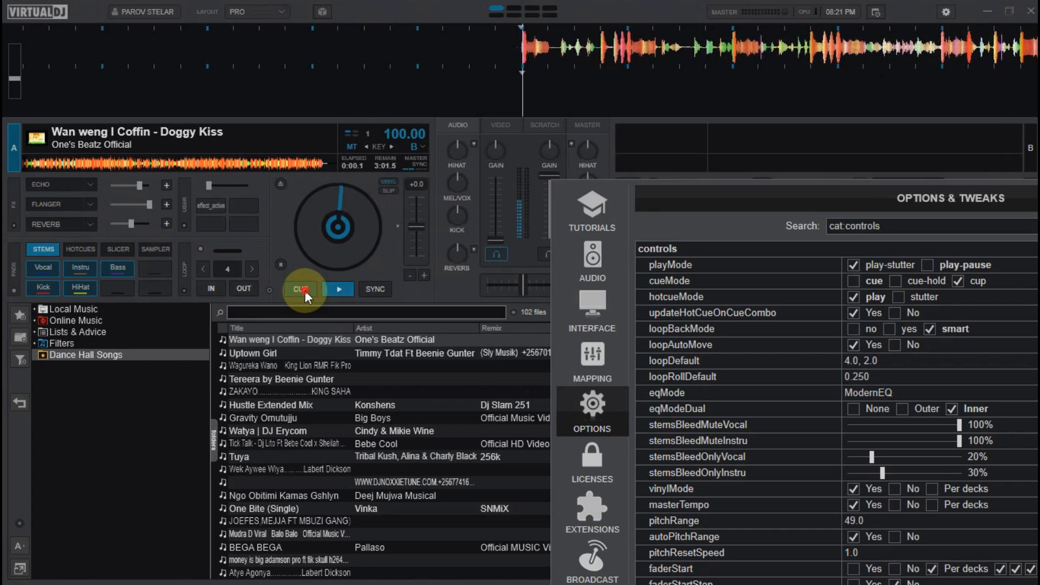
pyautogui.click(305, 290)
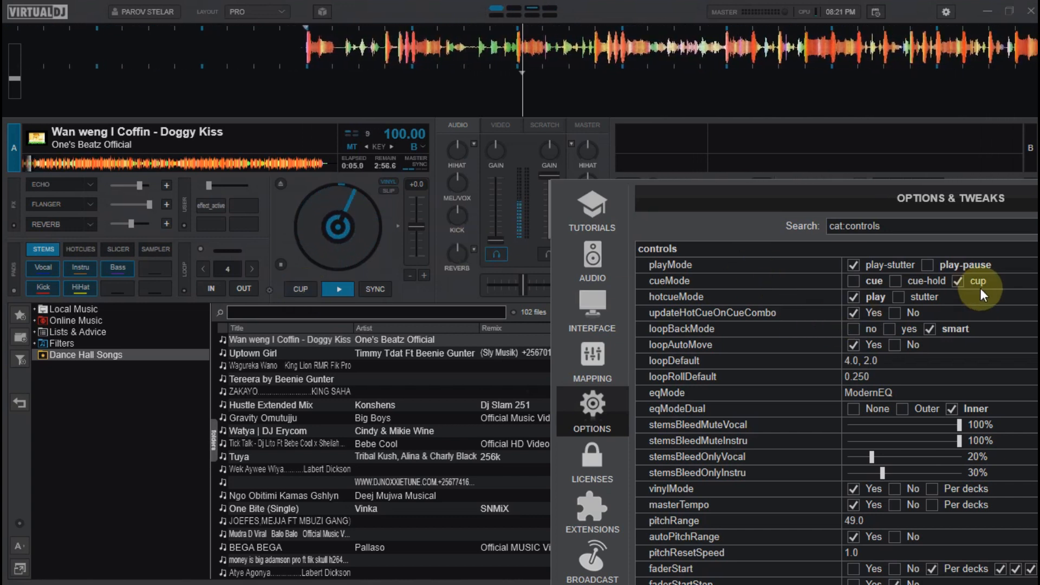
# - Set cueMode back to cue, return deck A to its cue point, and raise the settings window to show the controls options
pyautogui.click(856, 282)
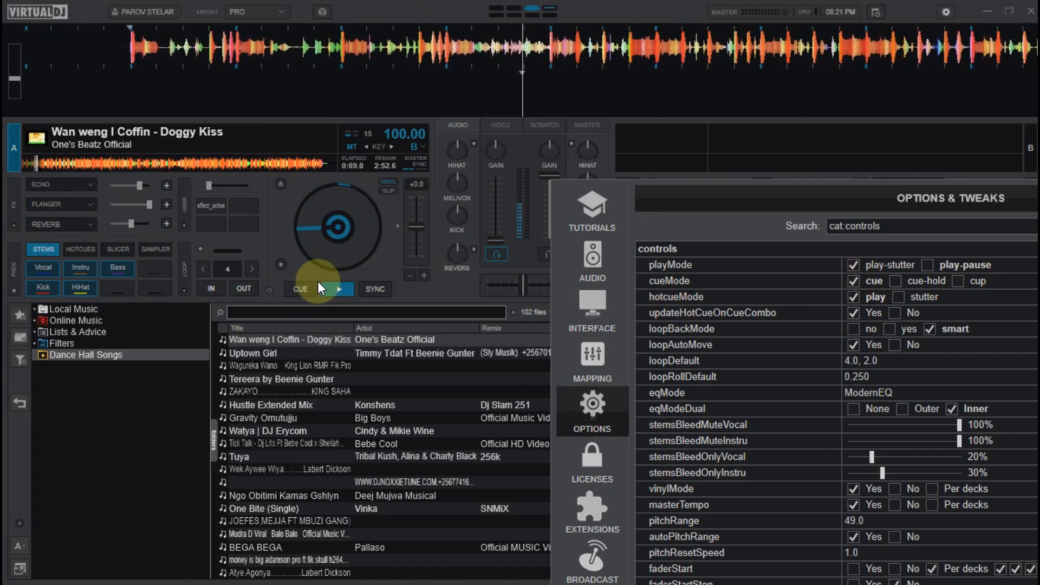
pyautogui.click(304, 289)
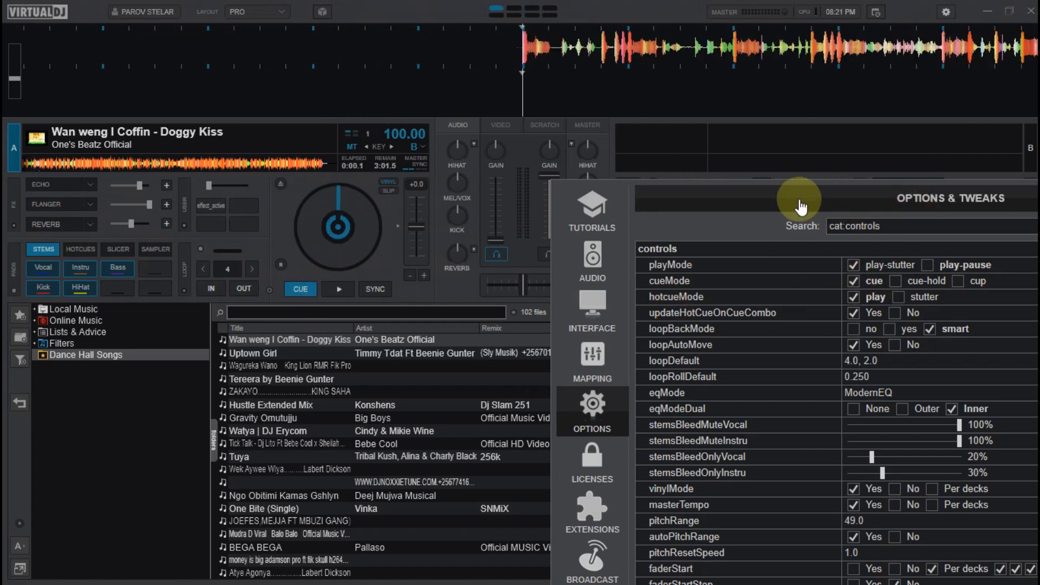
pyautogui.moveTo(796, 203); pyautogui.dragTo(437, 9)
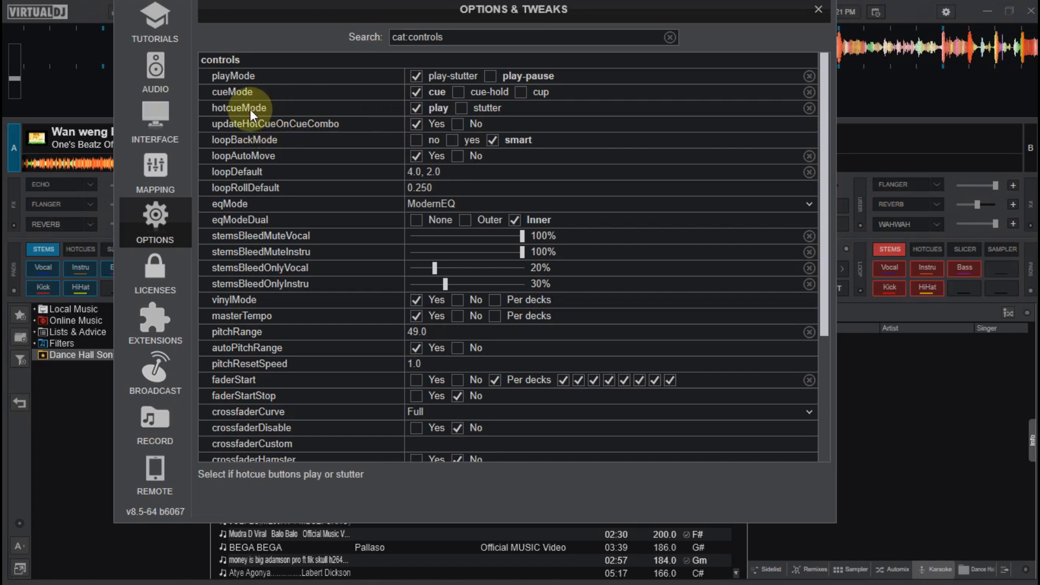
# - Show deck A's hotcue pads, then set hotcue 1 at the track start and hotcue 2 at about 6.9 seconds
pyautogui.moveTo(378, 11); pyautogui.dragTo(585, 122)
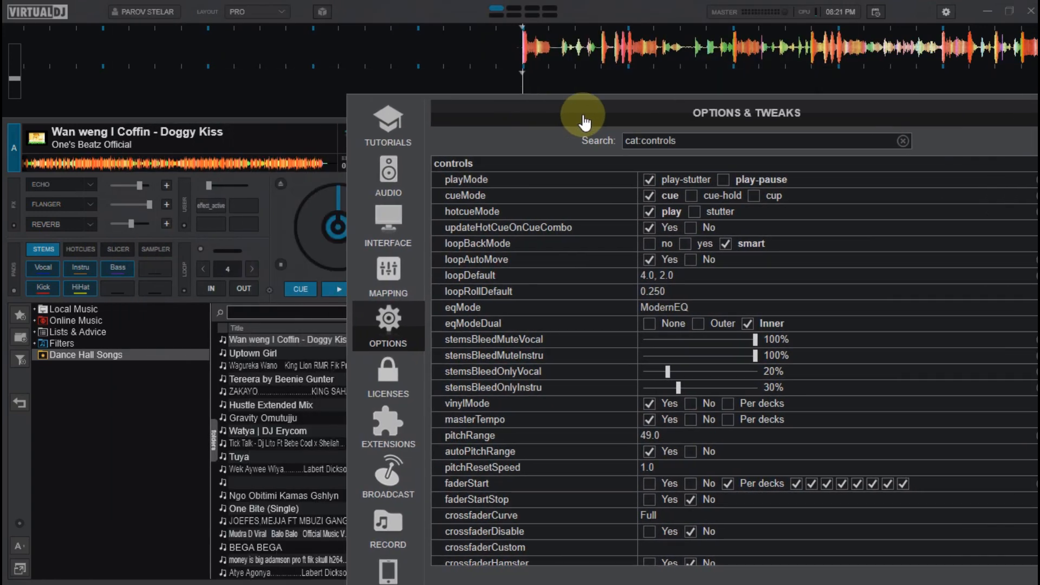
pyautogui.moveTo(585, 122); pyautogui.dragTo(585, 162)
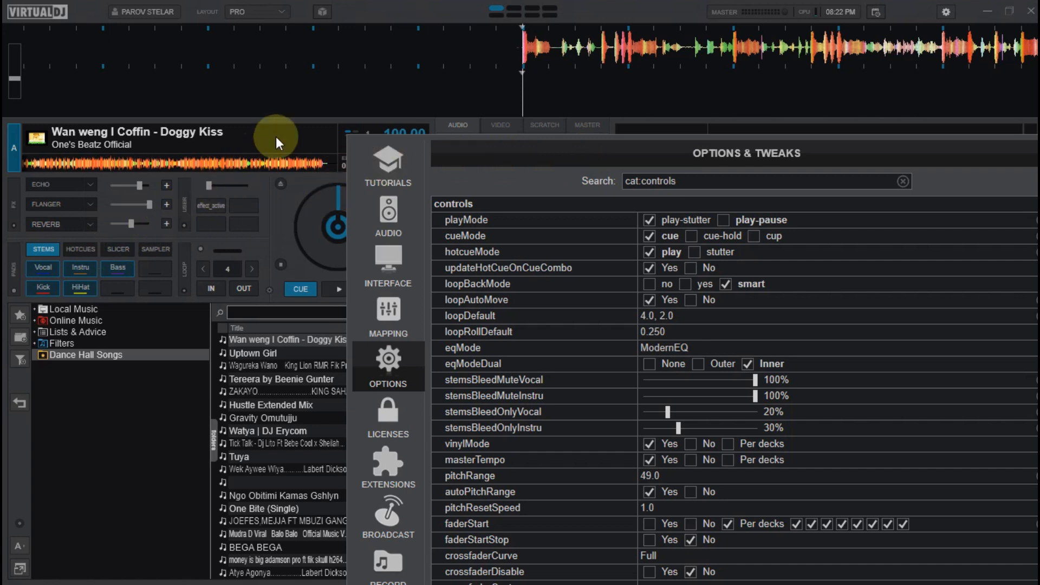
pyautogui.click(78, 253)
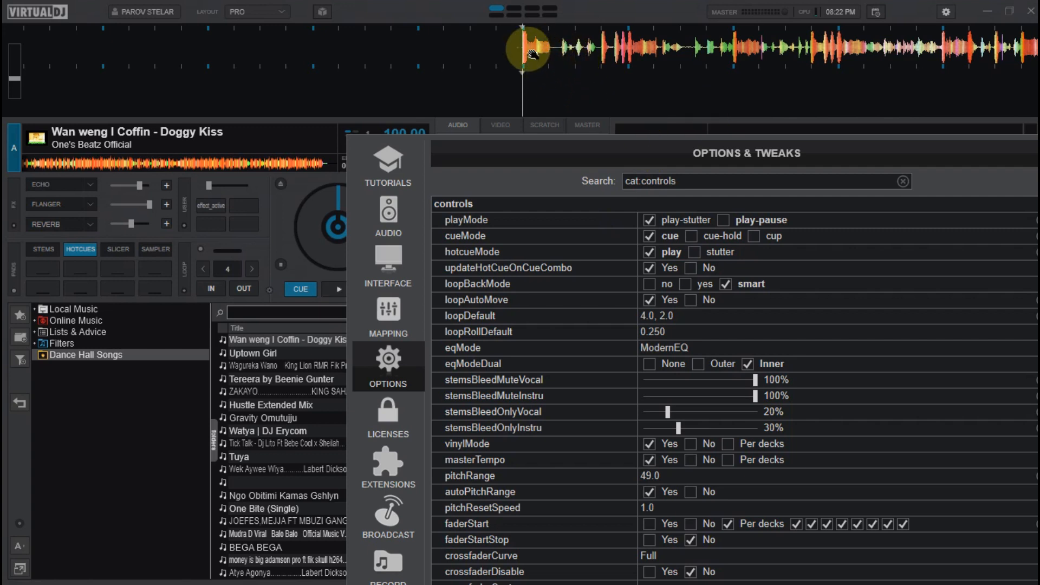
pyautogui.click(47, 272)
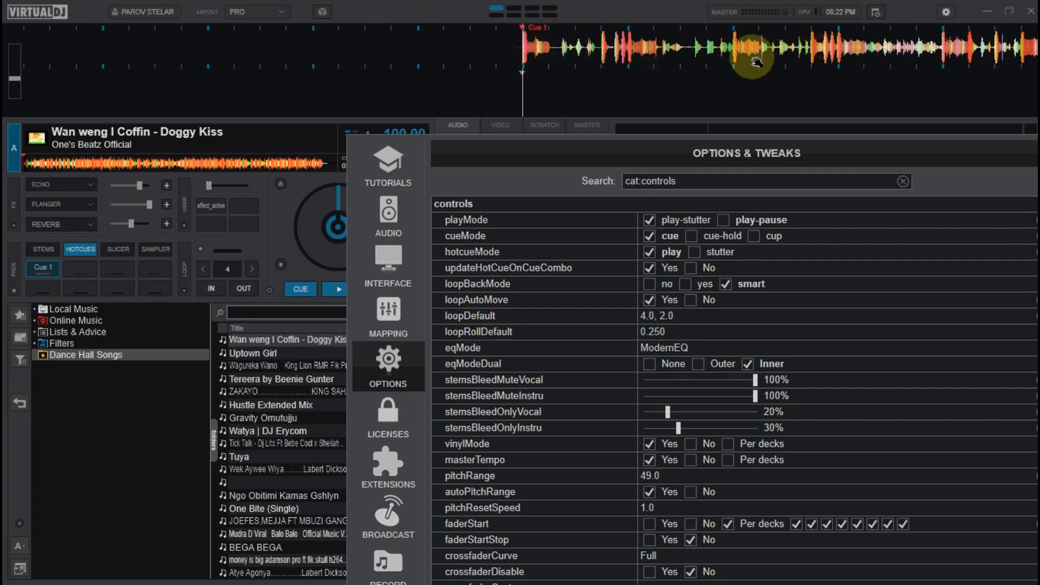
pyautogui.moveTo(752, 57); pyautogui.dragTo(522, 69)
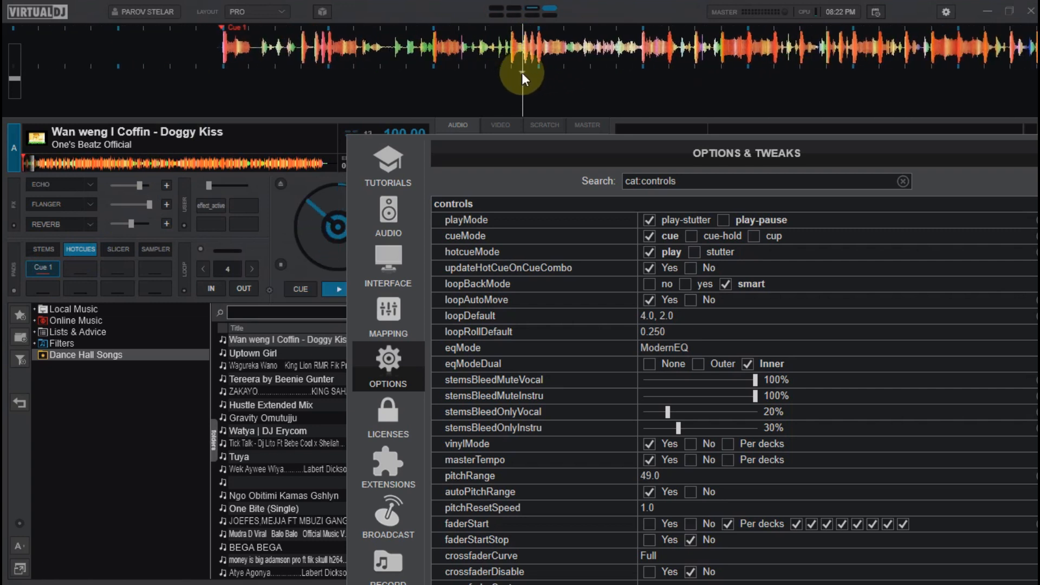
pyautogui.click(83, 269)
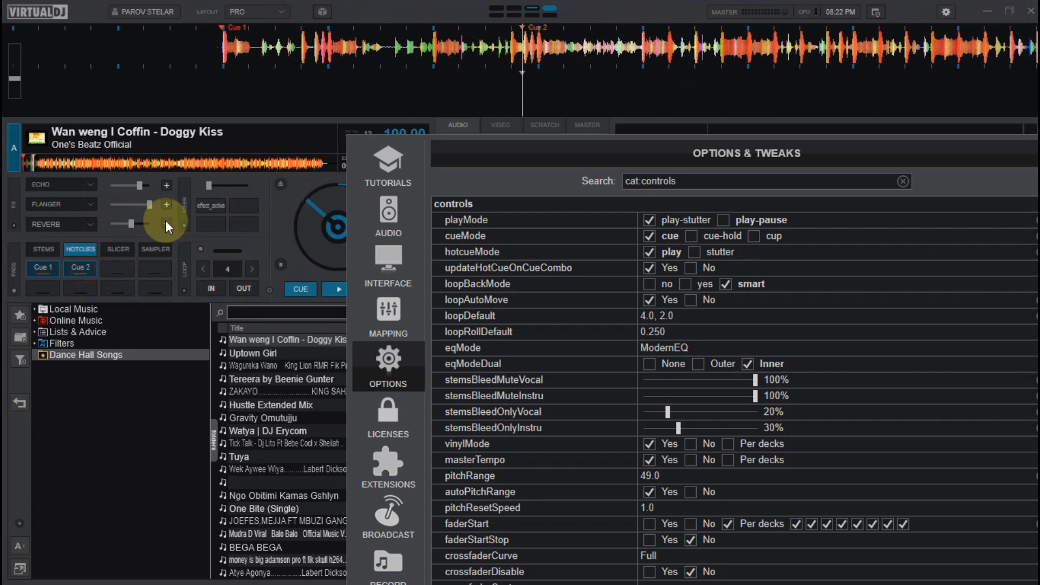
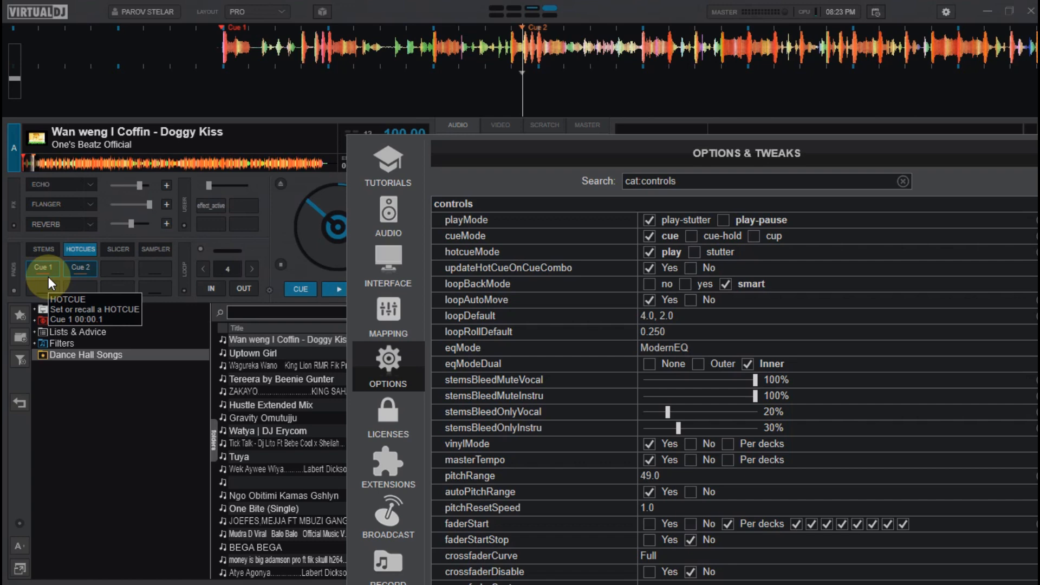
# - Leave the controls options and show the interface options category
pyautogui.moveTo(639, 158); pyautogui.dragTo(504, 41)
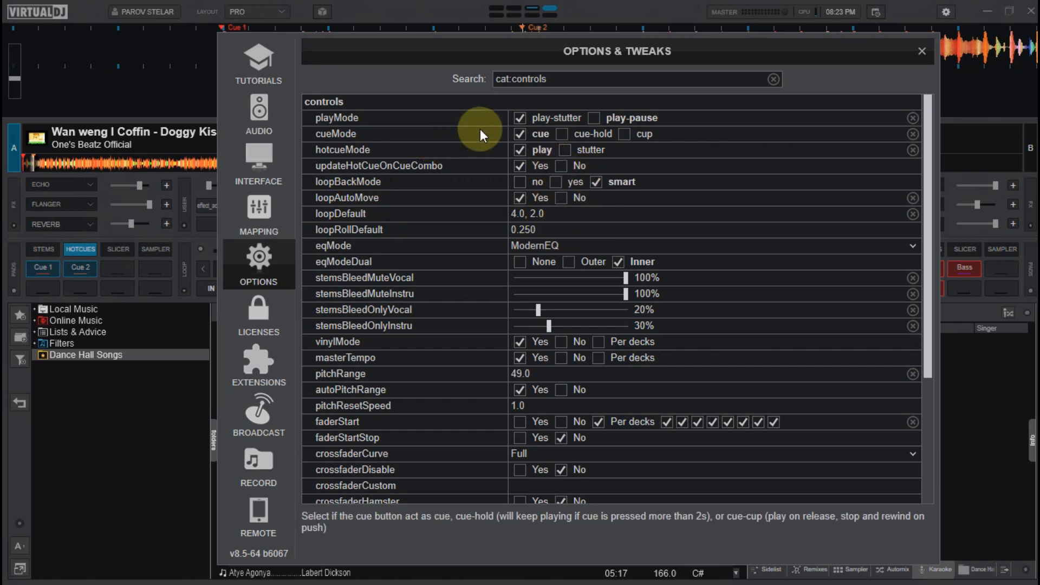
pyautogui.click(773, 79)
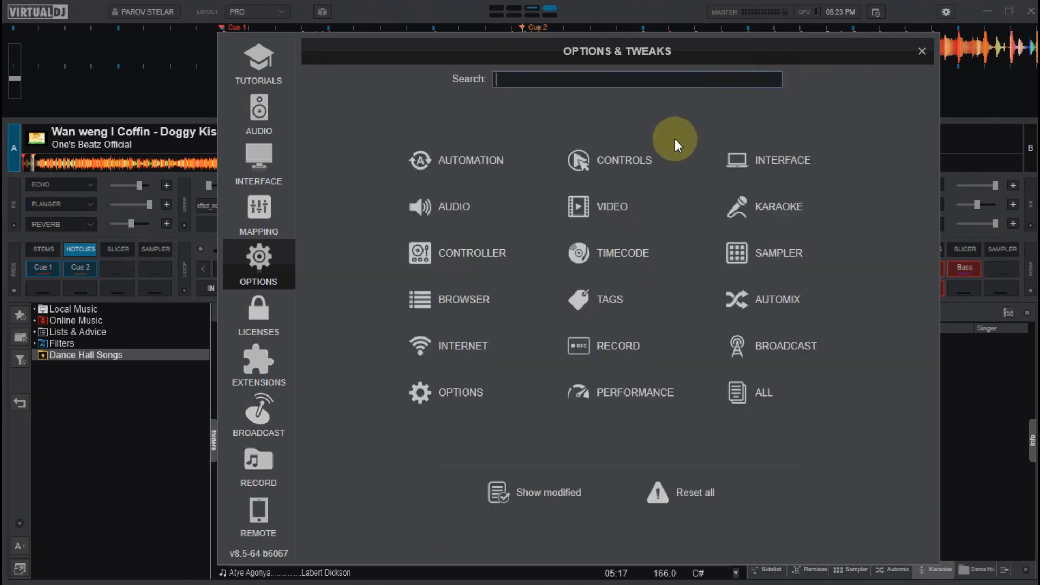
pyautogui.click(763, 157)
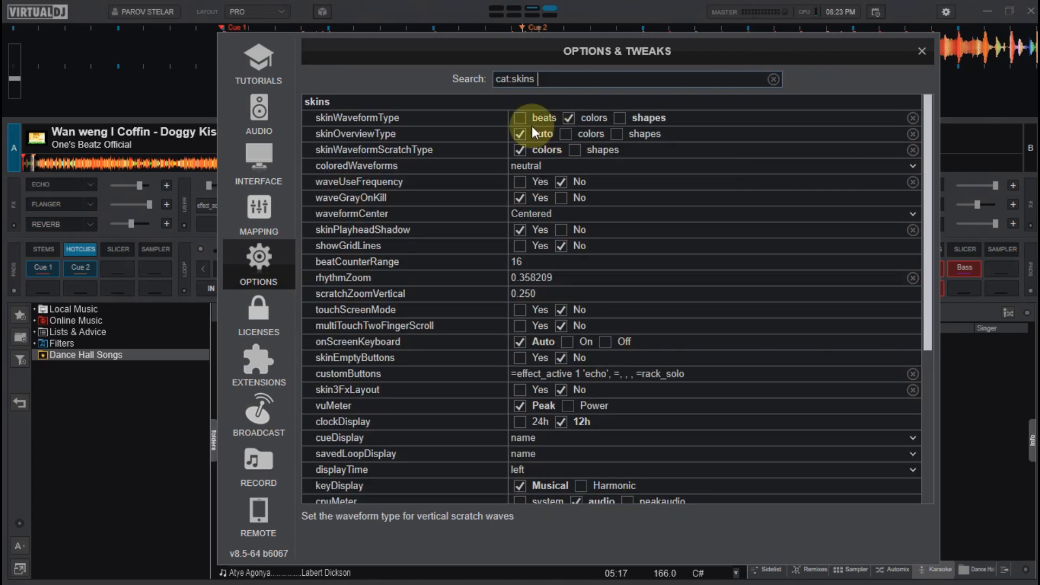
# - Rewind deck A before the track start, trigger hotcue 1 repeatedly, and return the deck to its cue point
pyautogui.moveTo(504, 42); pyautogui.dragTo(651, 229)
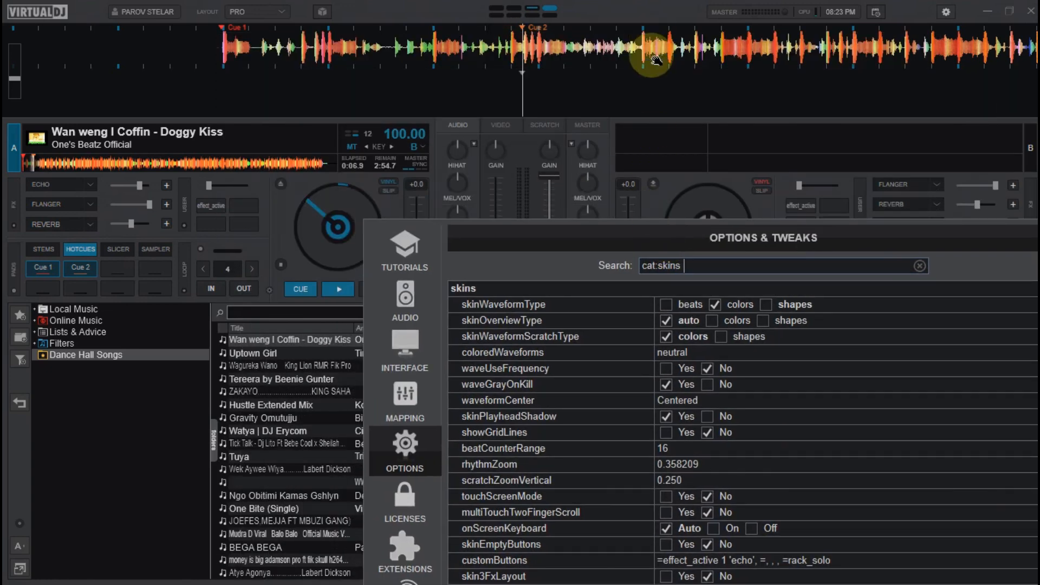
pyautogui.moveTo(656, 60); pyautogui.dragTo(993, 35)
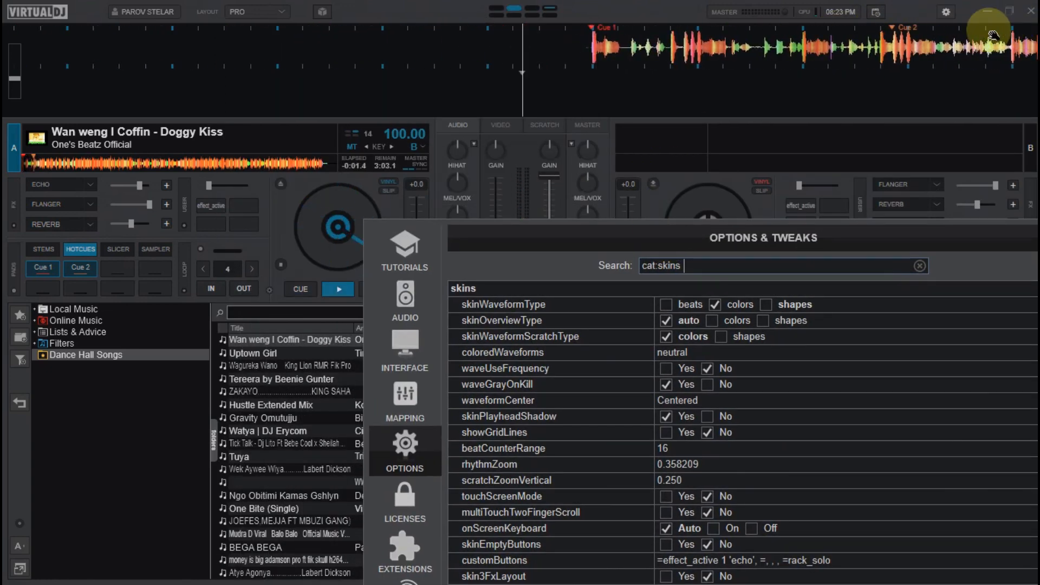
pyautogui.click(59, 268)
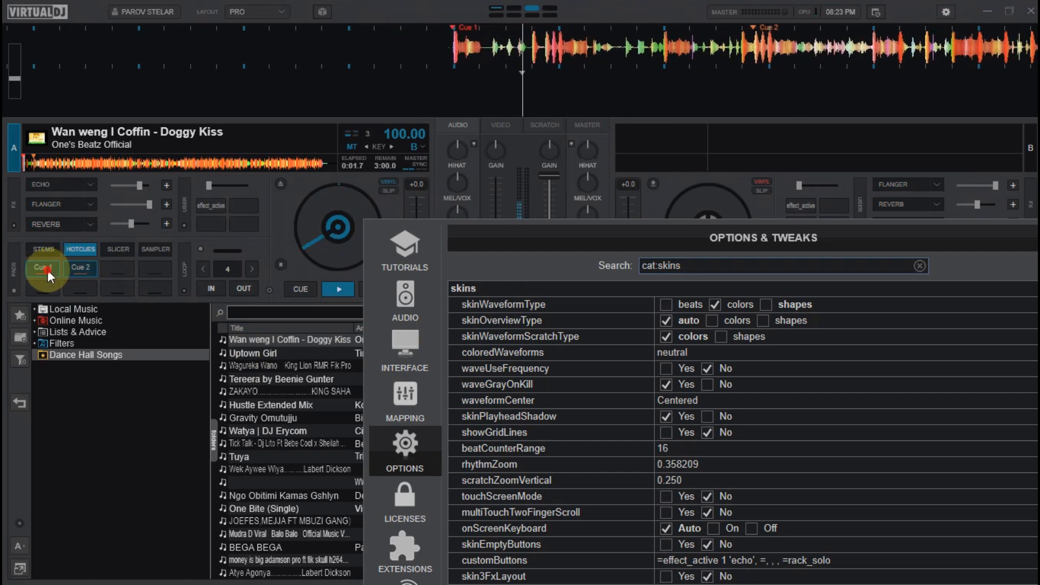
pyautogui.click(47, 270)
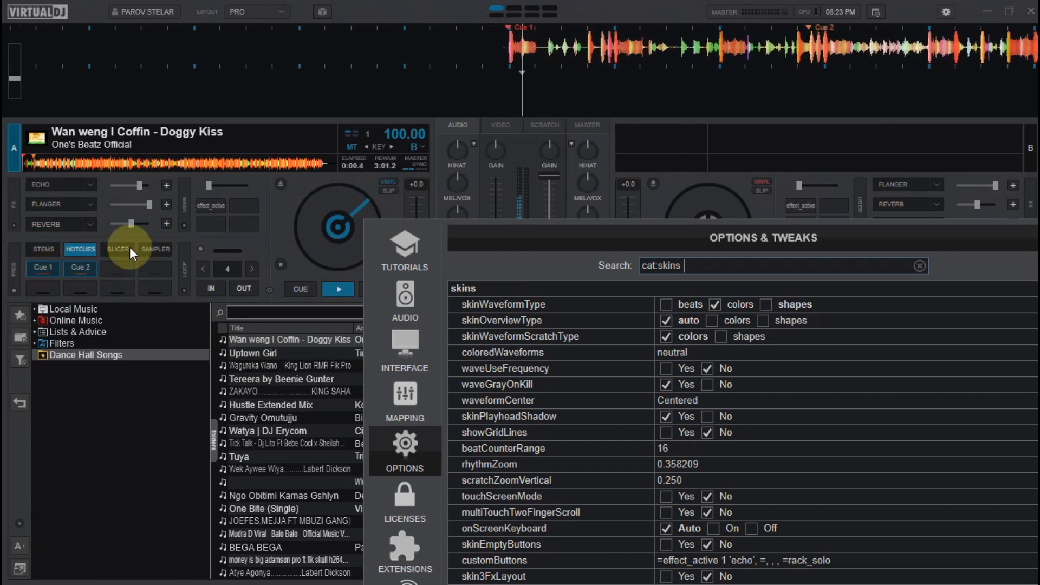
pyautogui.click(301, 288)
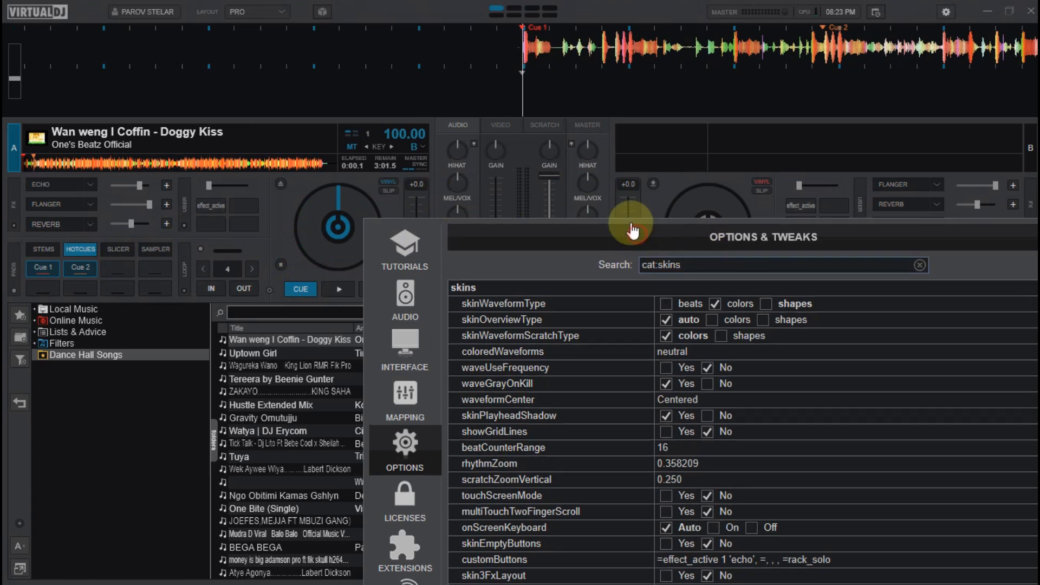
# - Try skinWaveformType as beats and shapes on deck A's waveform, and set it back to colors
pyautogui.moveTo(626, 228); pyautogui.dragTo(502, 88)
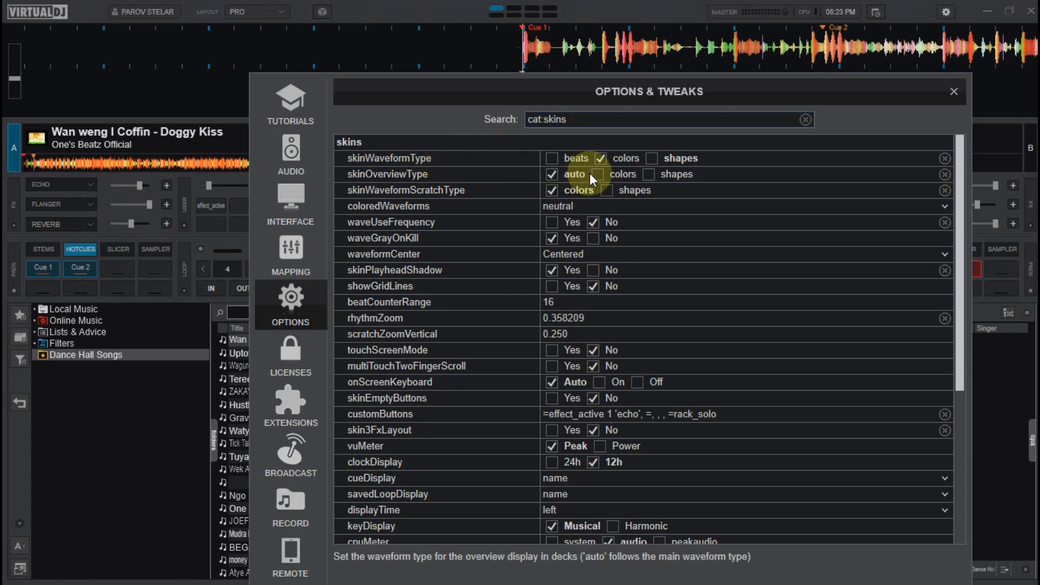
pyautogui.moveTo(464, 85); pyautogui.dragTo(470, 162)
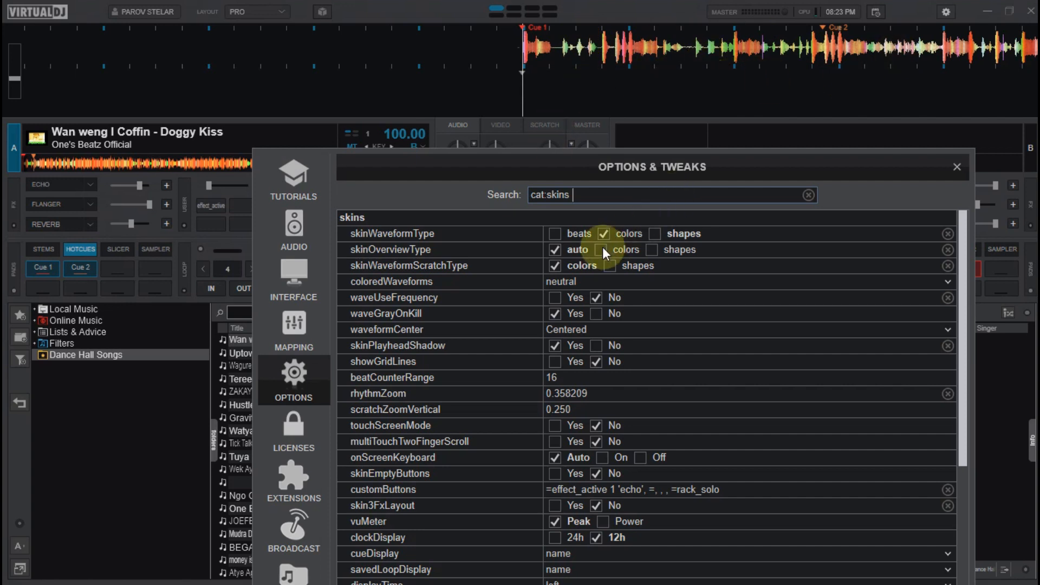
pyautogui.click(552, 237)
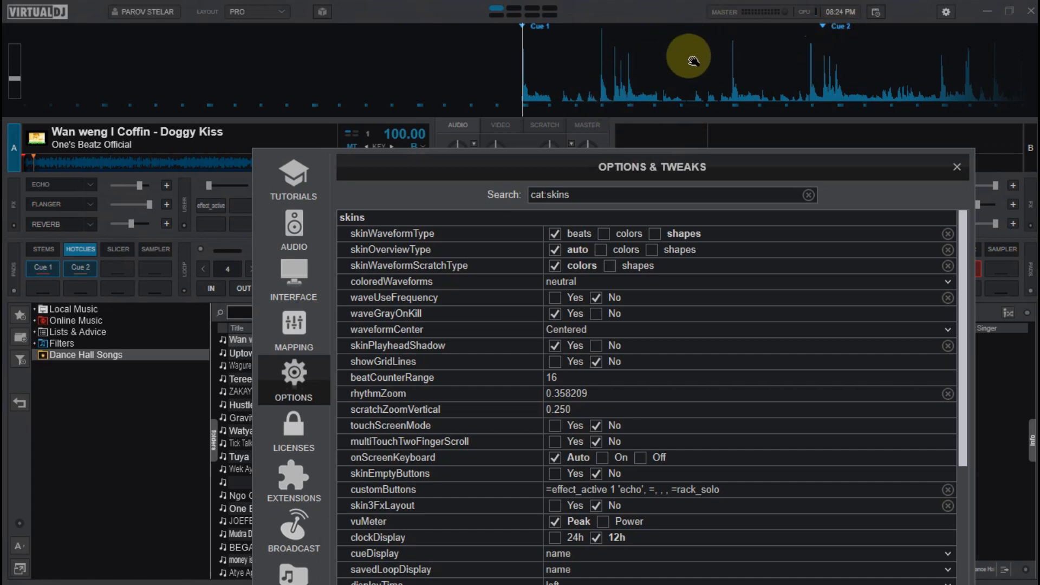
pyautogui.click(655, 233)
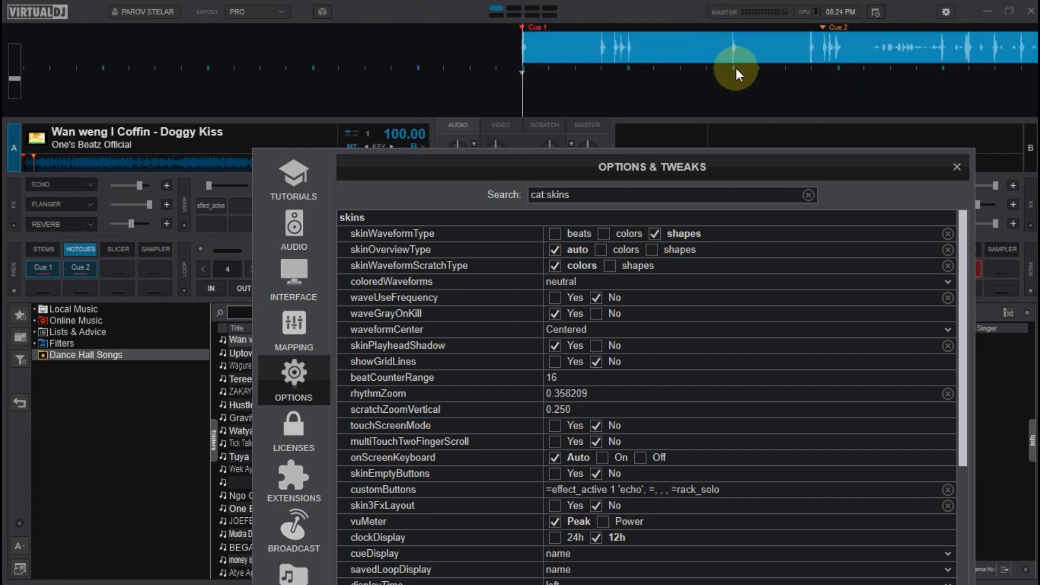
pyautogui.click(604, 234)
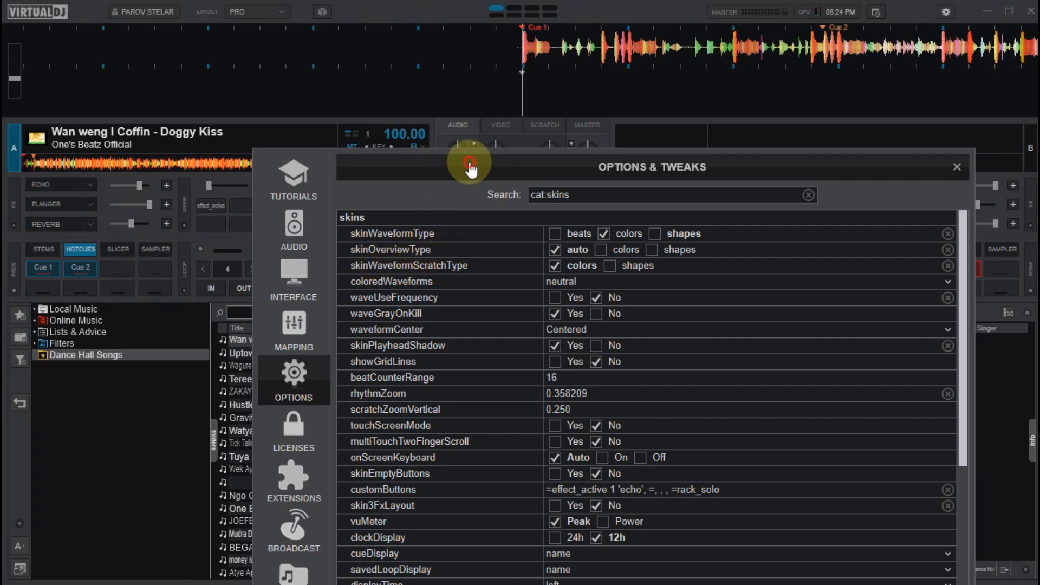
# - Try skinOverviewType as colors and shapes on deck A's track overview, and set it back to auto
pyautogui.moveTo(472, 167); pyautogui.dragTo(551, 206)
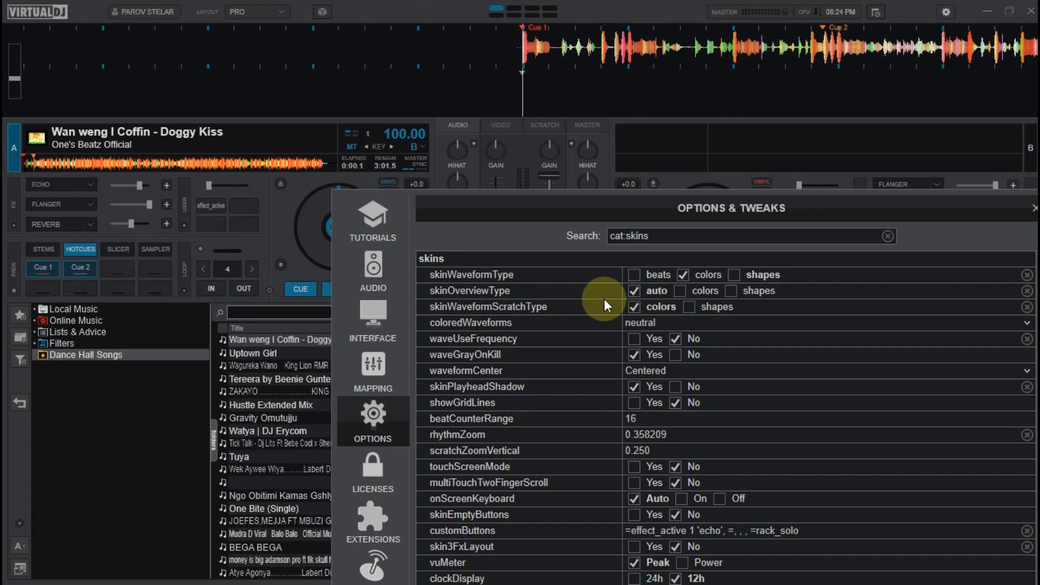
pyautogui.click(681, 292)
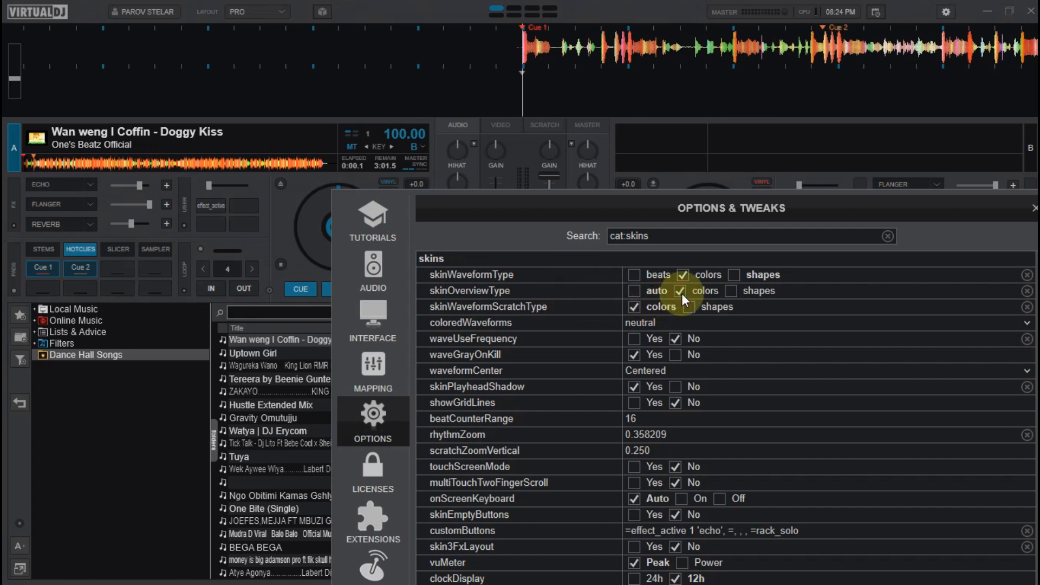
pyautogui.click(728, 291)
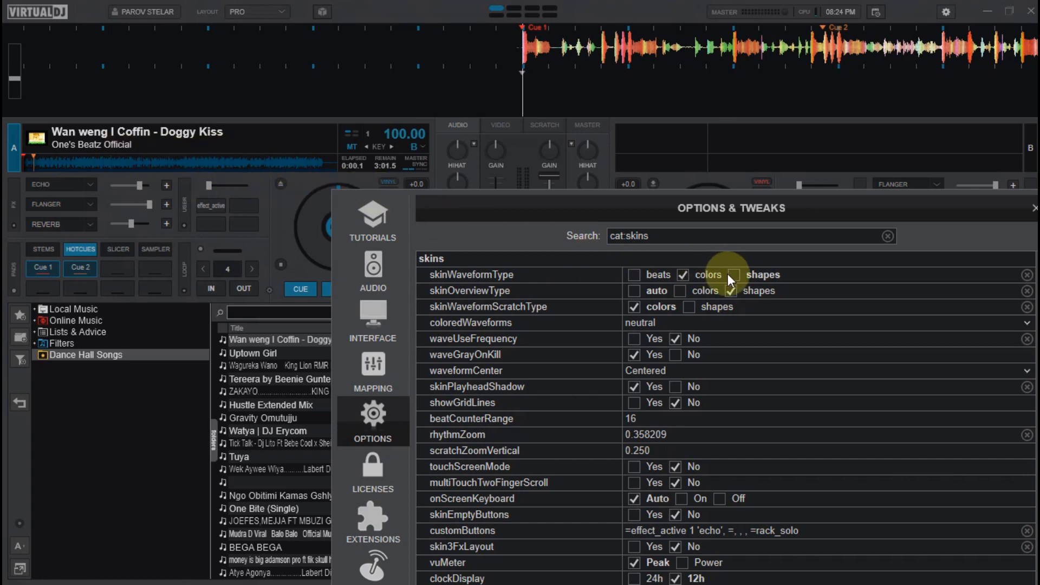
pyautogui.click(679, 291)
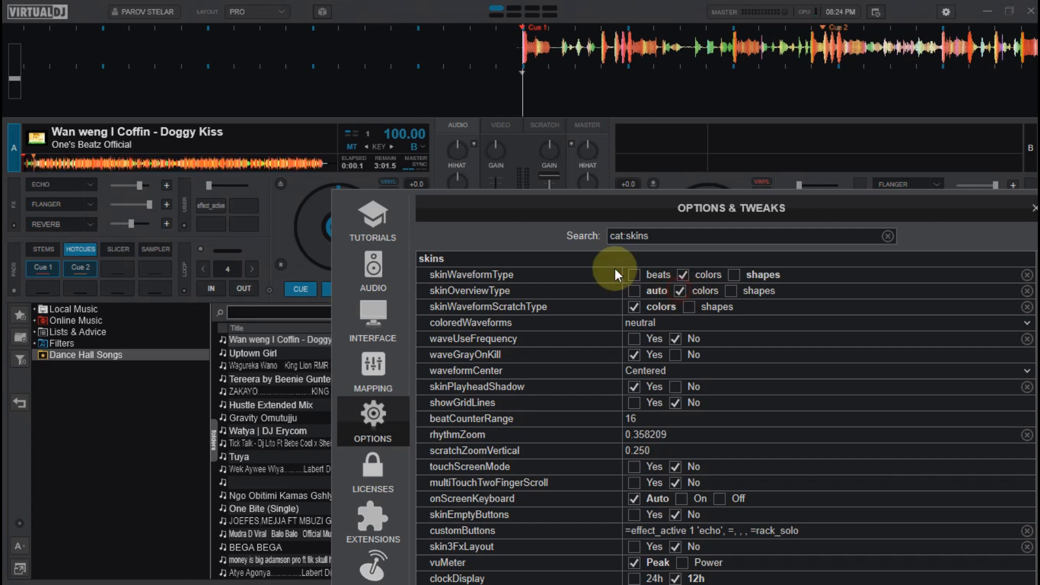
pyautogui.click(635, 292)
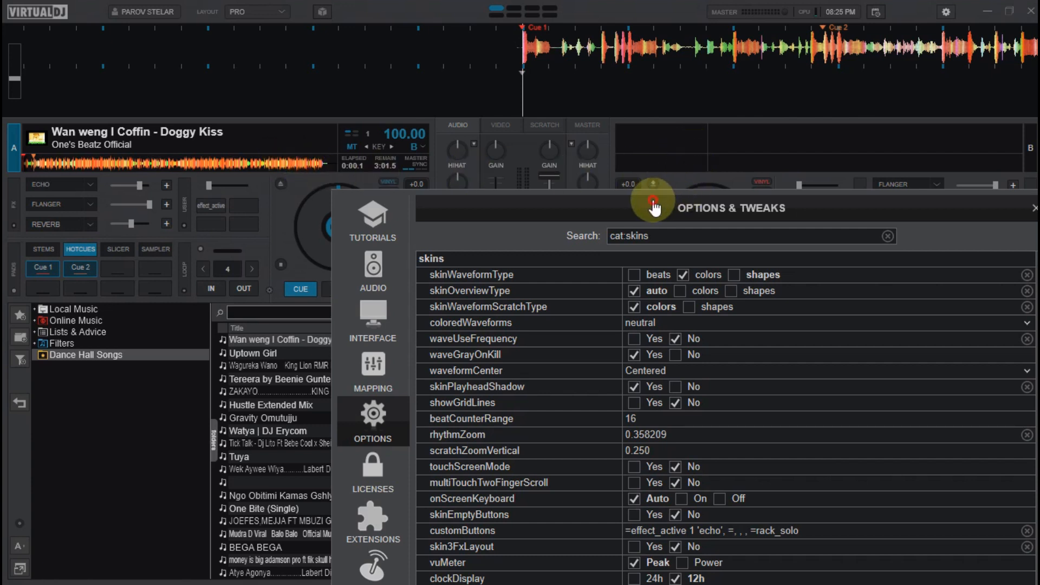
# - Show the mixer's scratch waveforms, try skinWaveformScratchType as shapes, and set it back to colors
pyautogui.moveTo(649, 200); pyautogui.dragTo(622, 144)
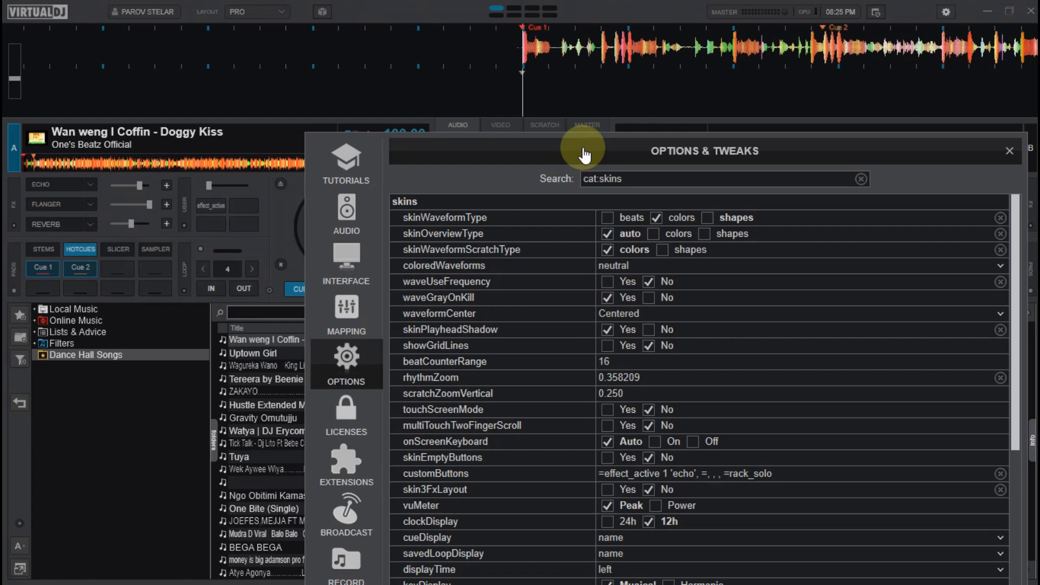
pyautogui.moveTo(584, 156); pyautogui.dragTo(515, 328)
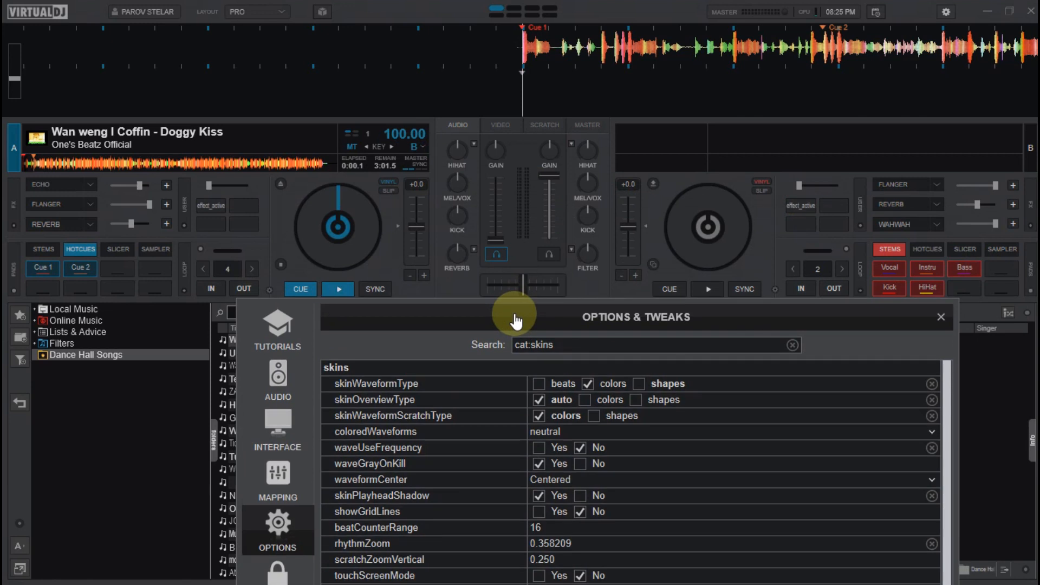
pyautogui.click(545, 128)
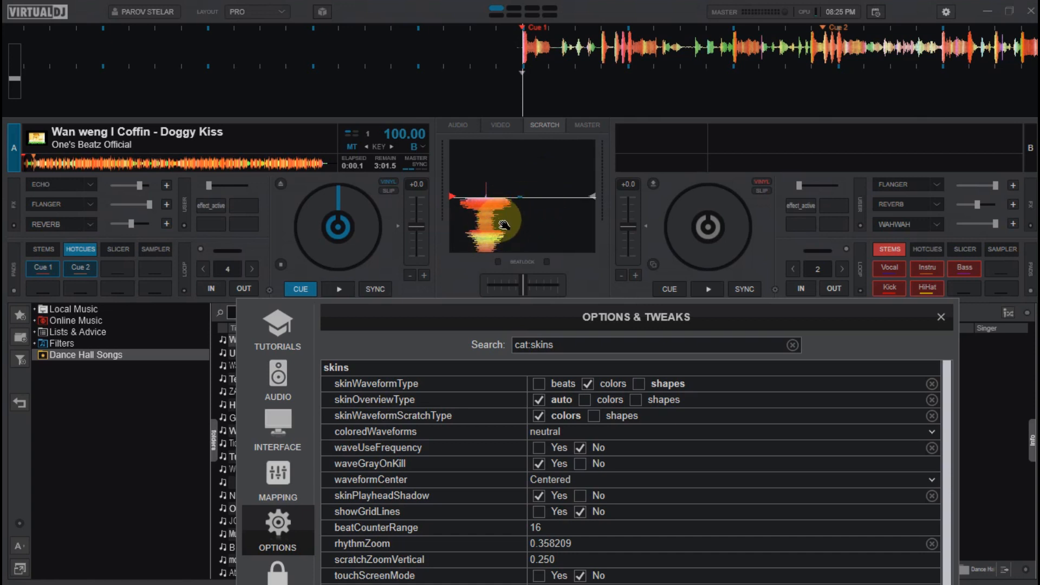
pyautogui.click(596, 413)
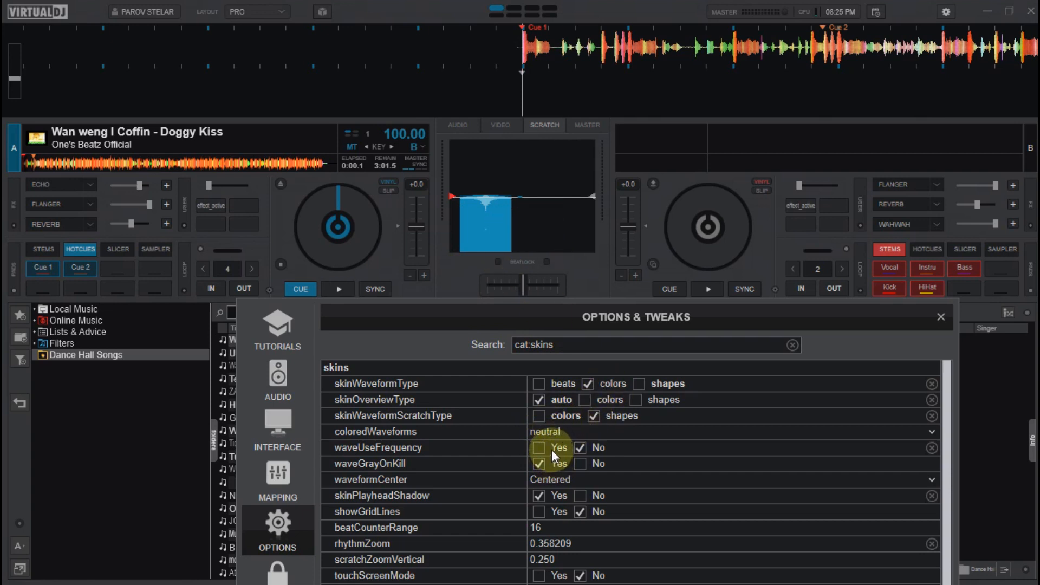
pyautogui.click(538, 415)
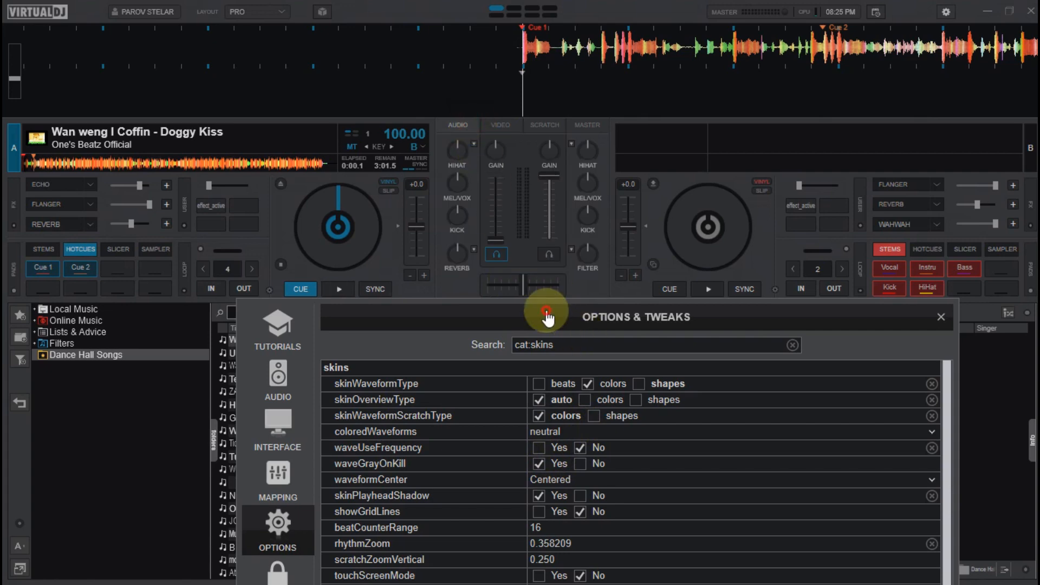
# - Leave the skins options, view the audio options category, and show the video options category
pyautogui.moveTo(541, 312); pyautogui.dragTo(575, 47)
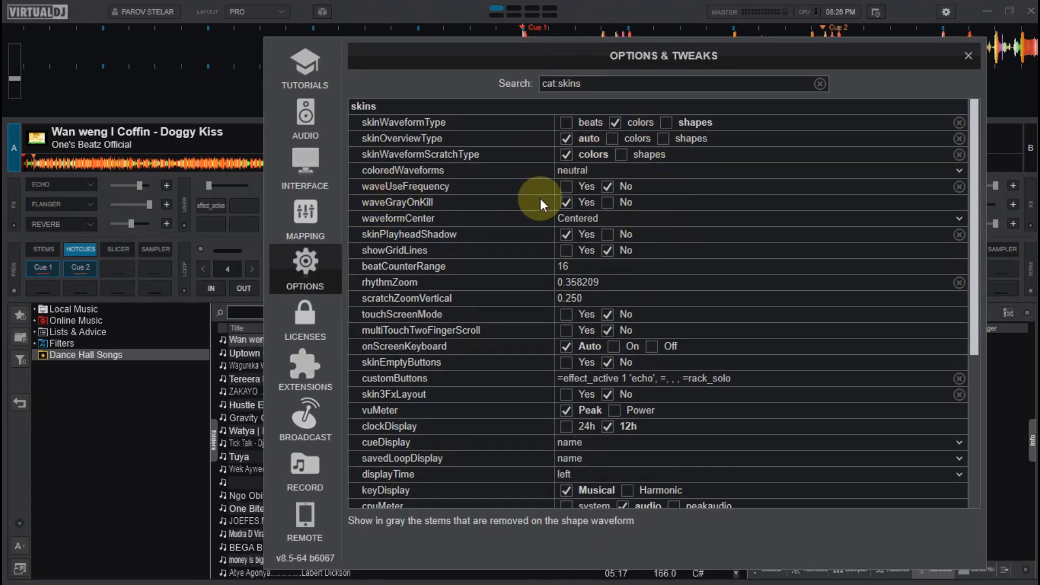
pyautogui.click(821, 83)
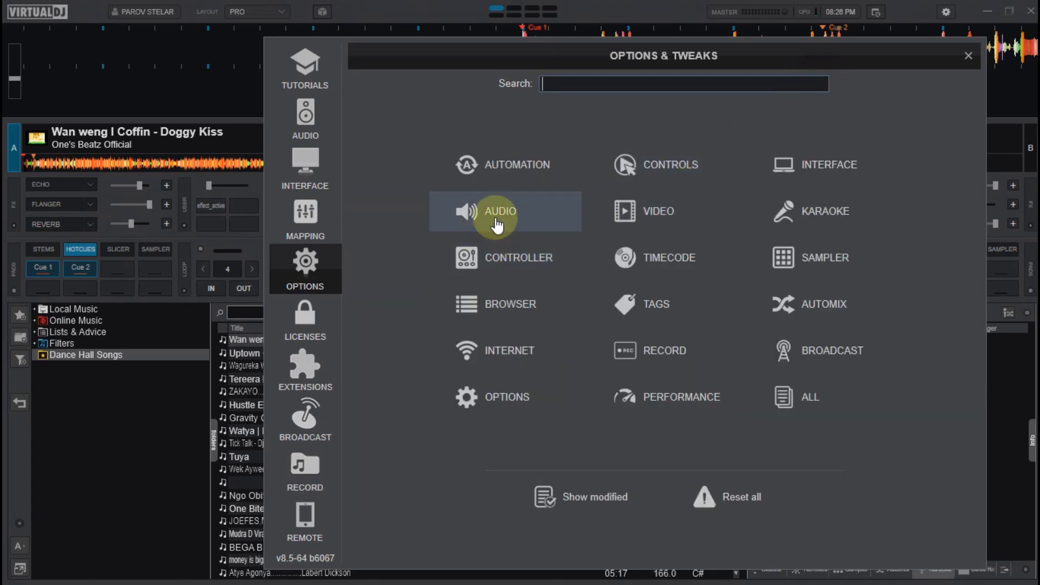
pyautogui.click(497, 220)
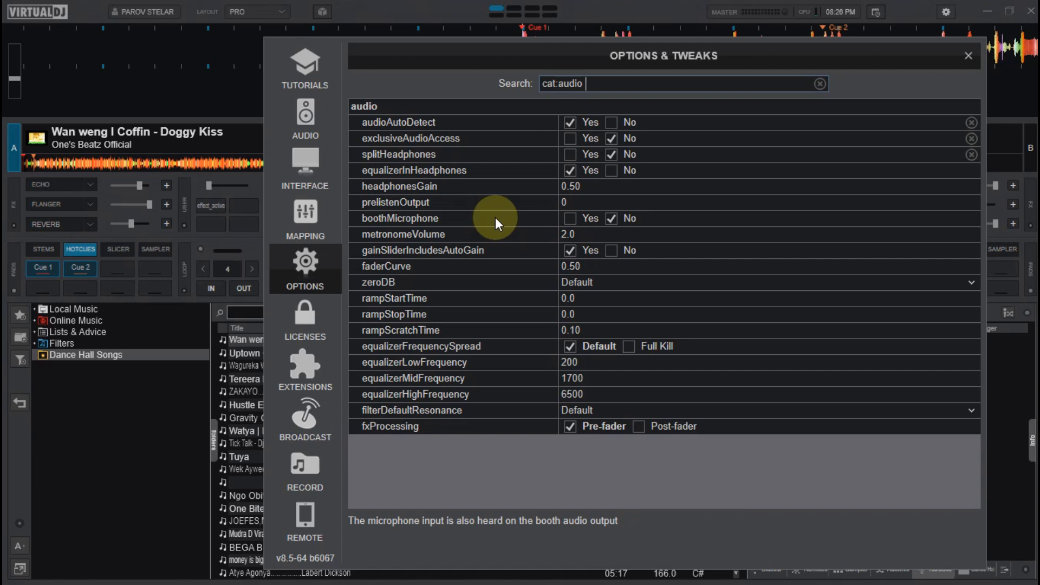
pyautogui.click(821, 83)
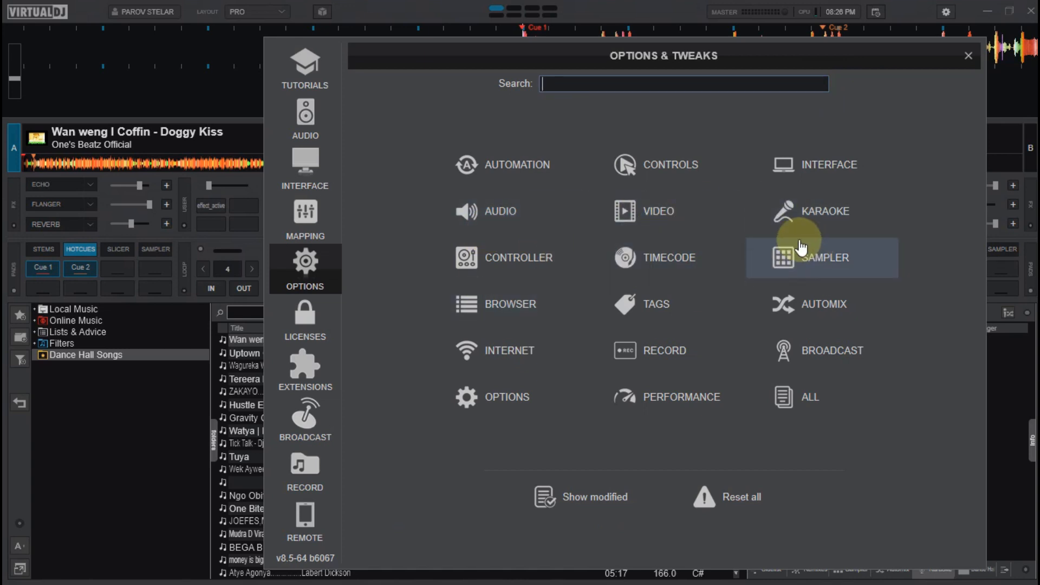
pyautogui.click(656, 216)
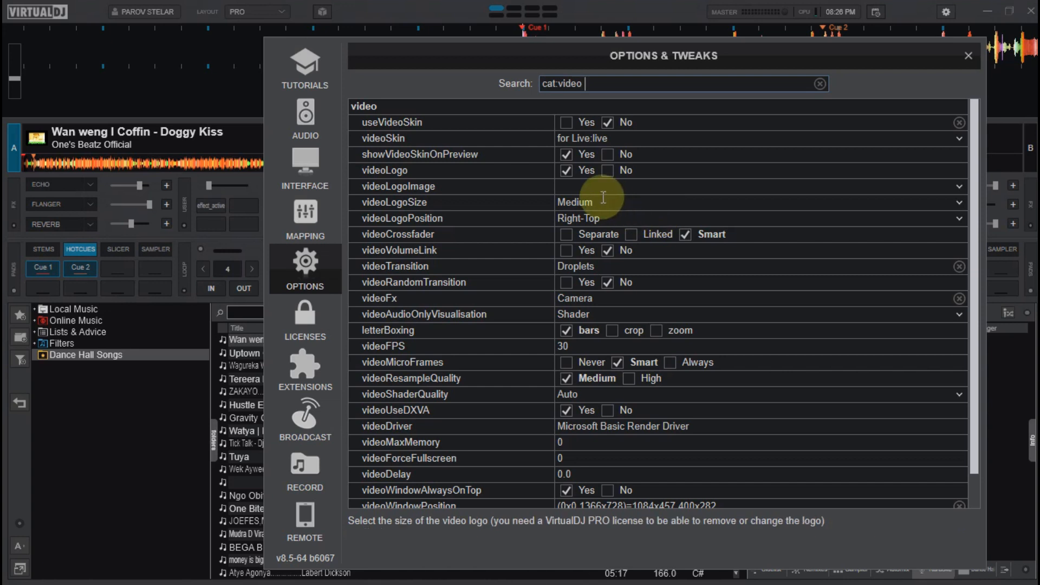
# - Leave the video category, review the complete list of all options, and show the licenses and user account page
pyautogui.click(821, 84)
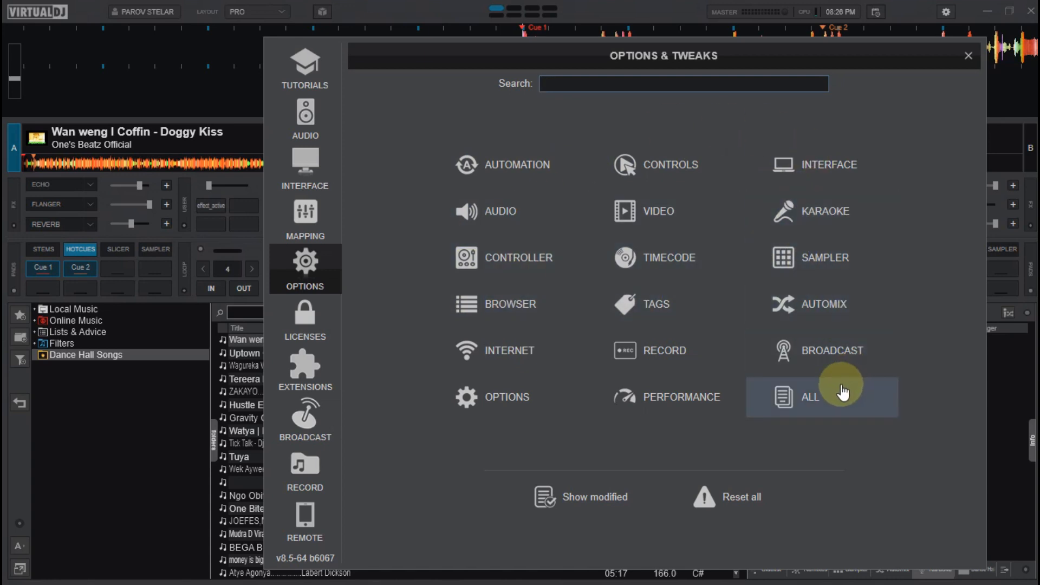
pyautogui.click(811, 407)
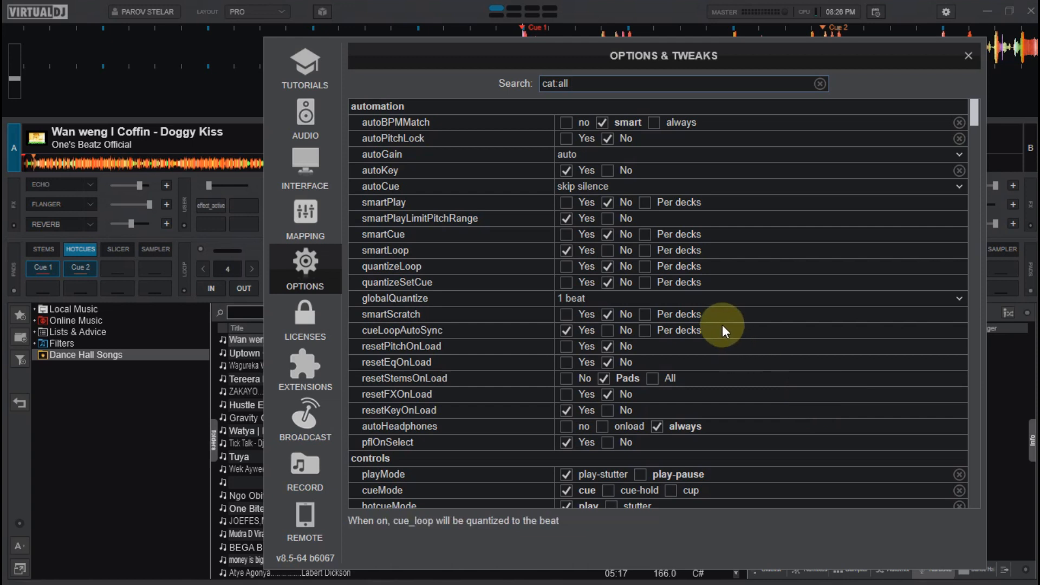
pyautogui.scroll(-1, 673, 313)
pyautogui.scroll(1, 673, 298)
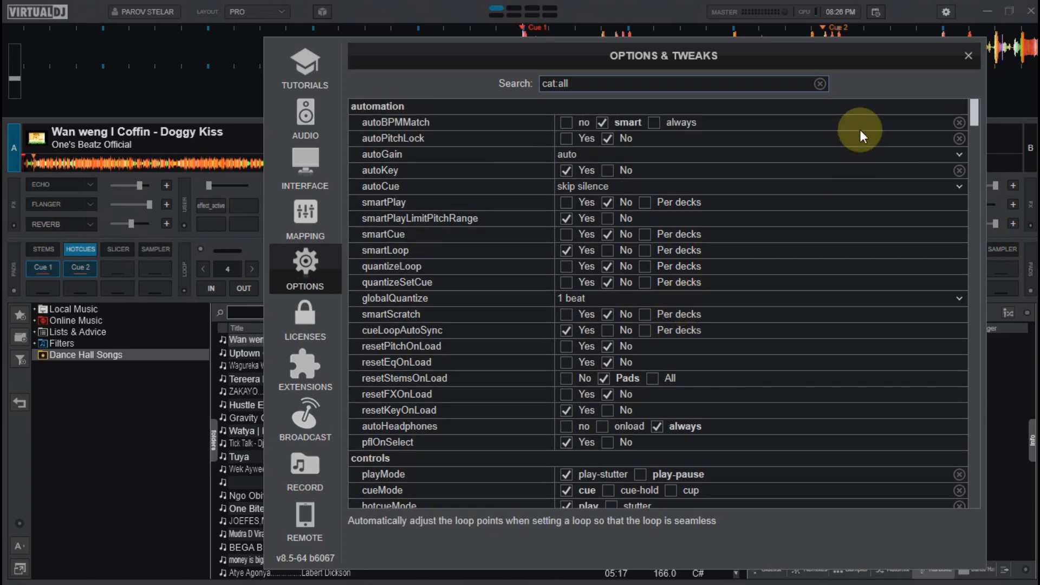
pyautogui.click(820, 84)
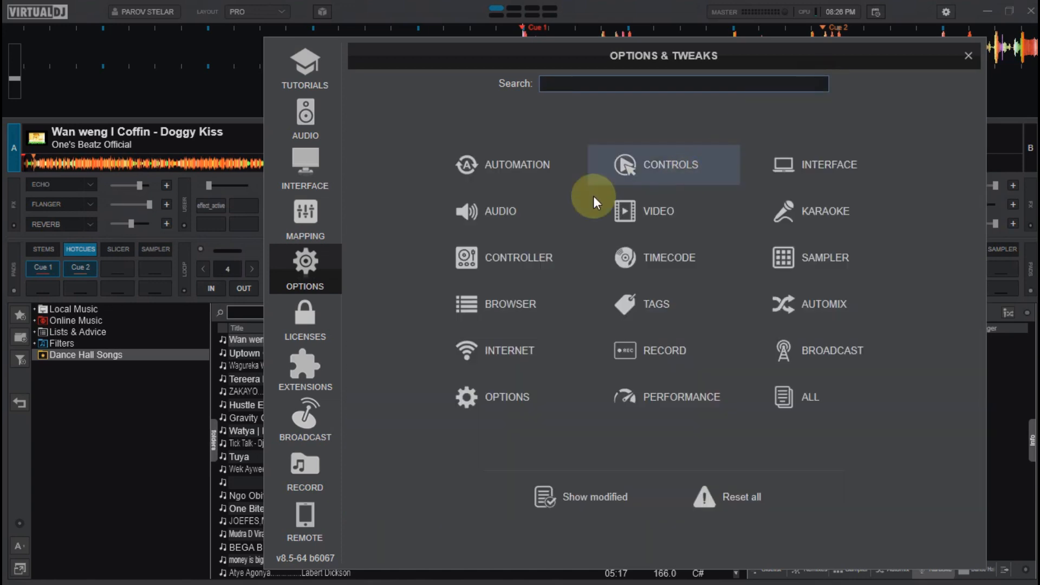
pyautogui.click(304, 326)
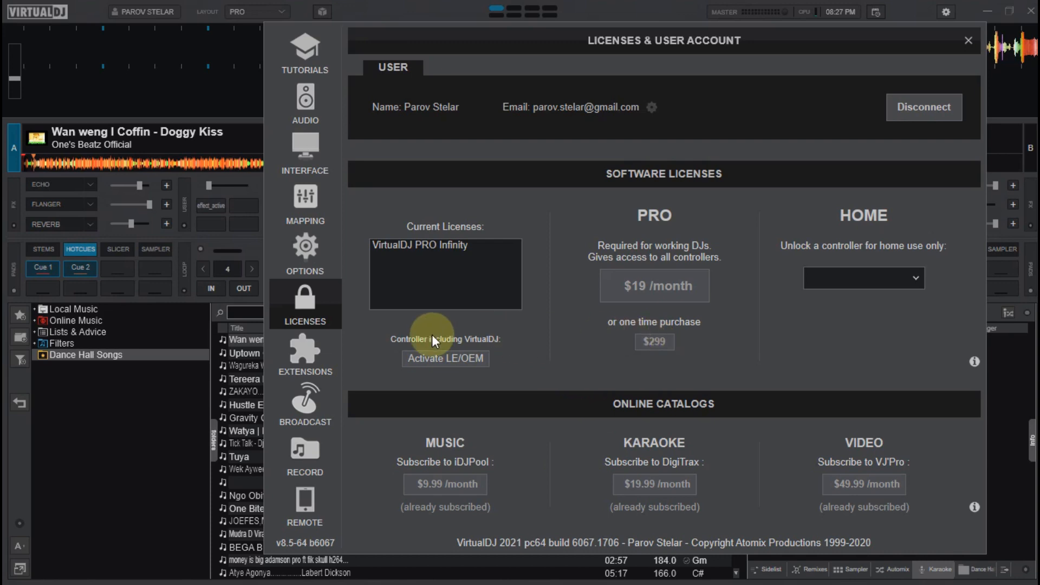
# - Open the extensions page and browse the main skins offered there
pyautogui.click(299, 358)
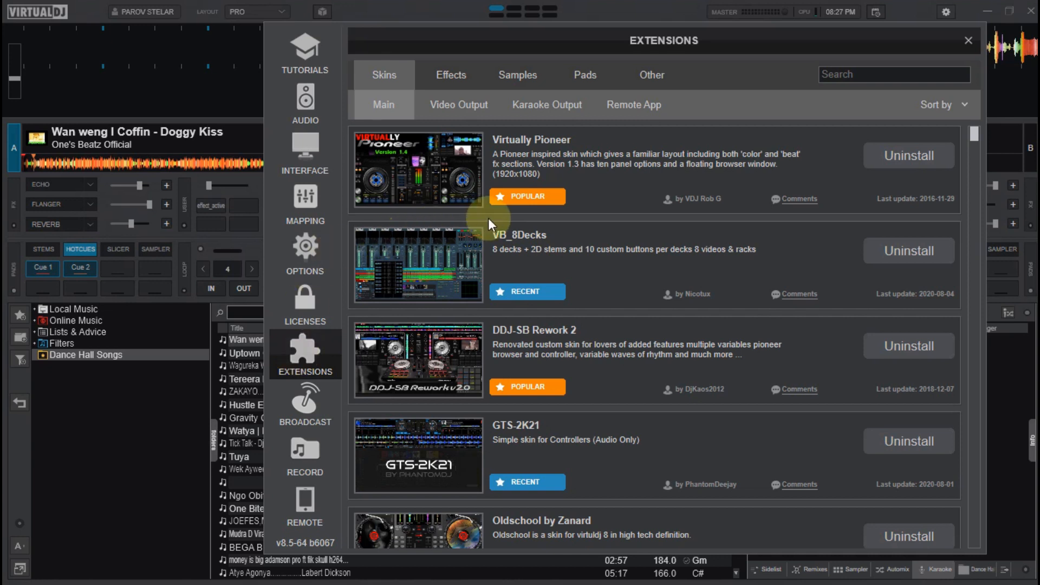
pyautogui.scroll(-3, 674, 250)
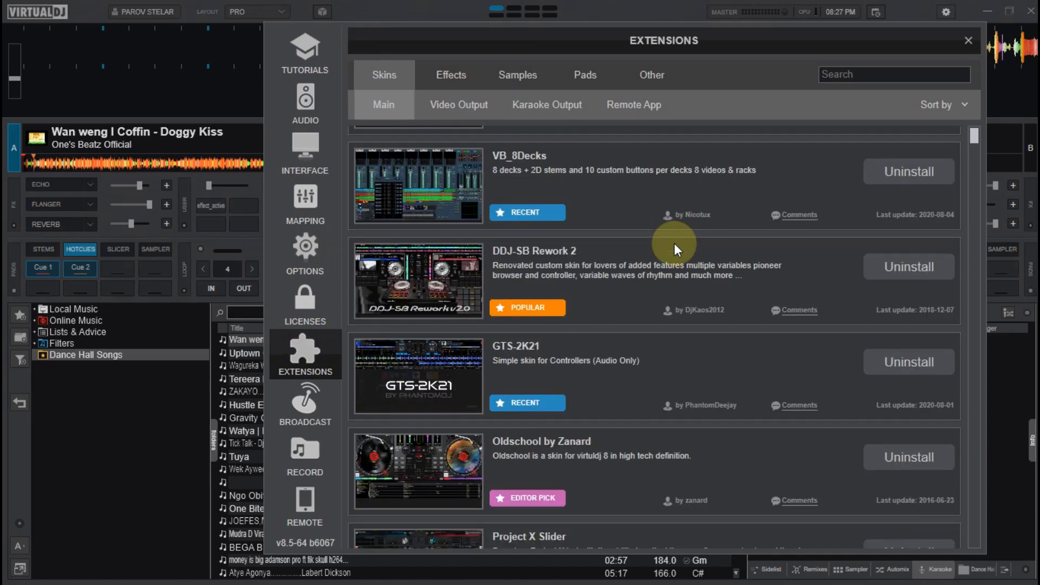
pyautogui.scroll(-11, 674, 243)
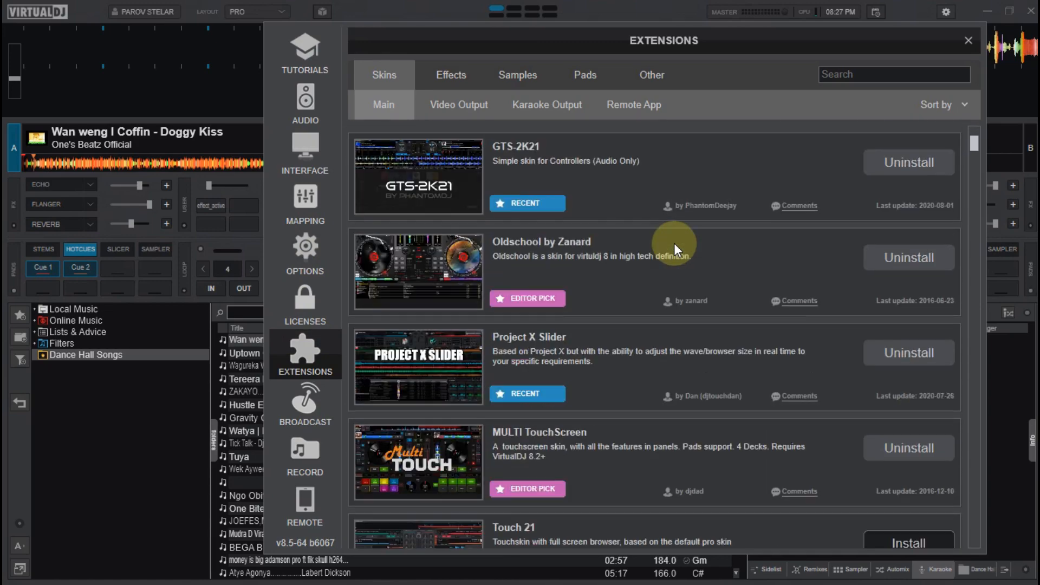
pyautogui.scroll(7, 674, 243)
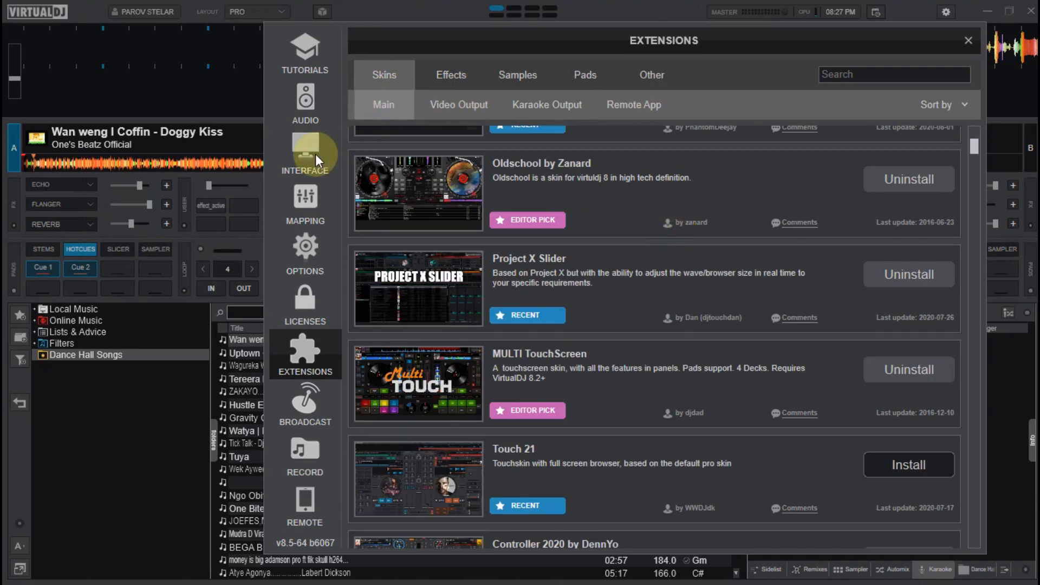
# - View the main GUI skins list in the interface settings, and return to the start of the main skin extensions
pyautogui.click(304, 149)
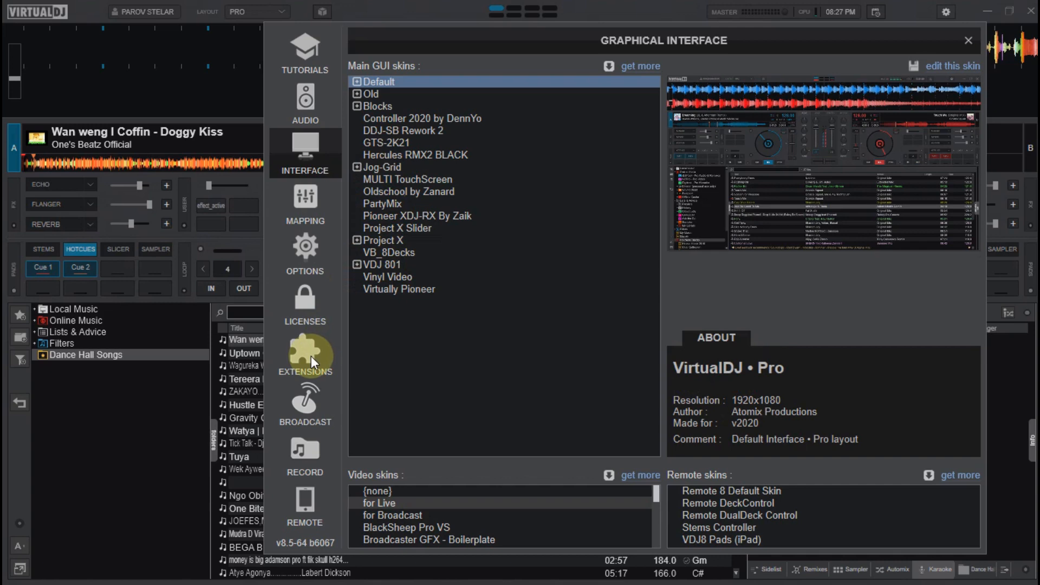
pyautogui.click(310, 357)
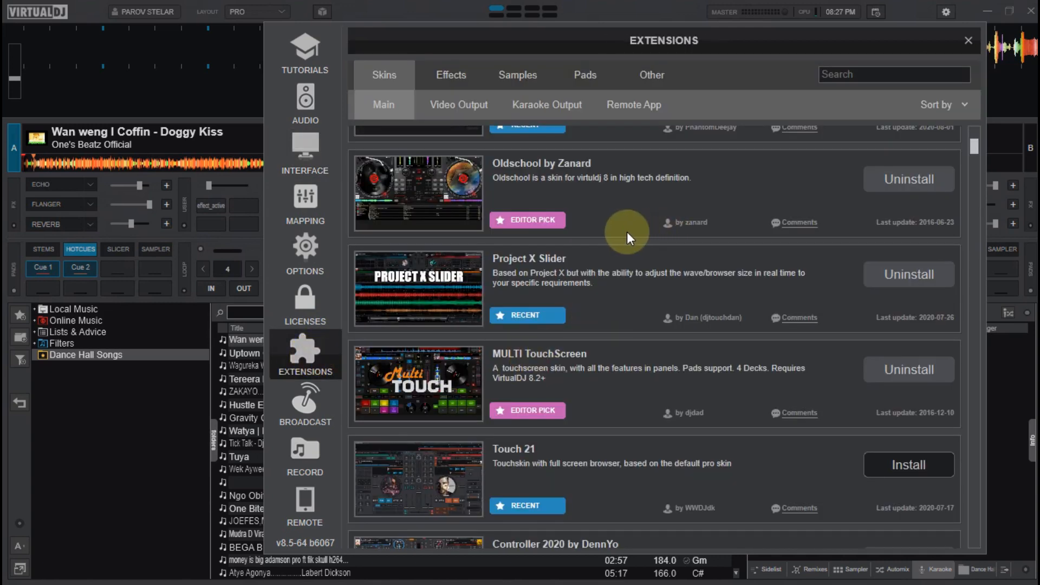
pyautogui.scroll(6, 627, 231)
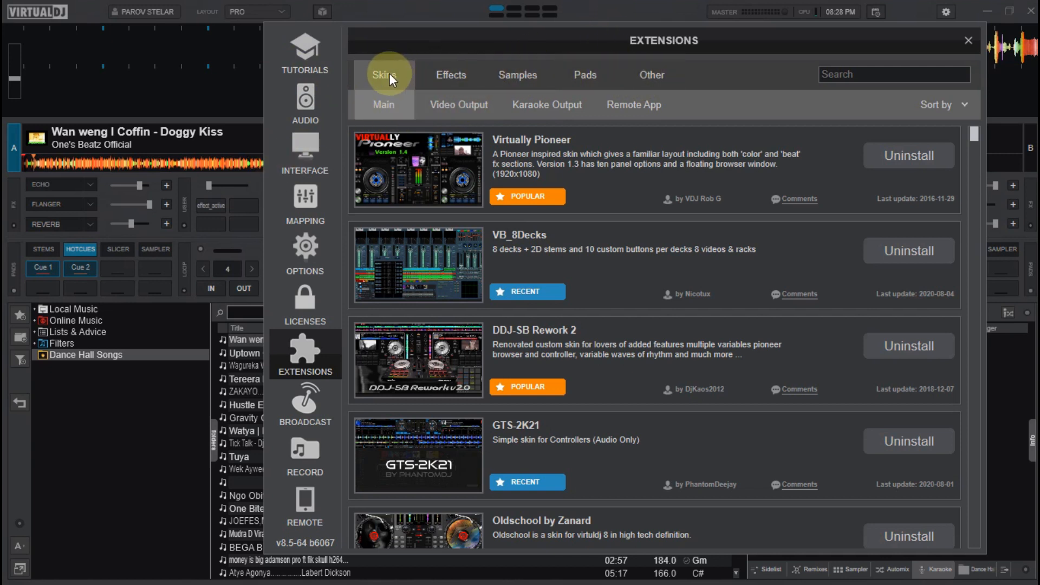
# - View the video output and karaoke output skin extensions, and browse the Remote App skins
pyautogui.click(449, 111)
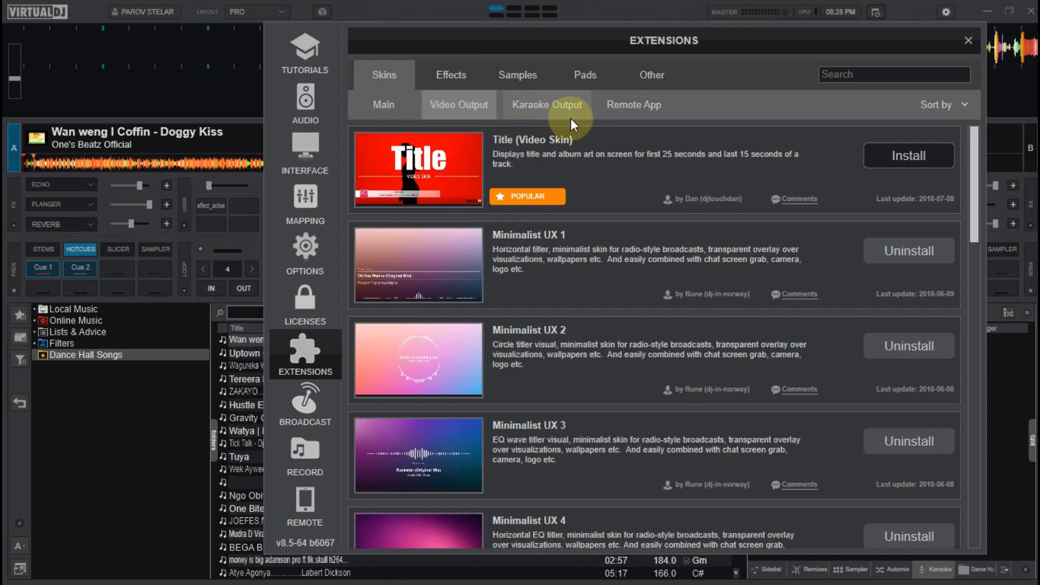
pyautogui.click(570, 118)
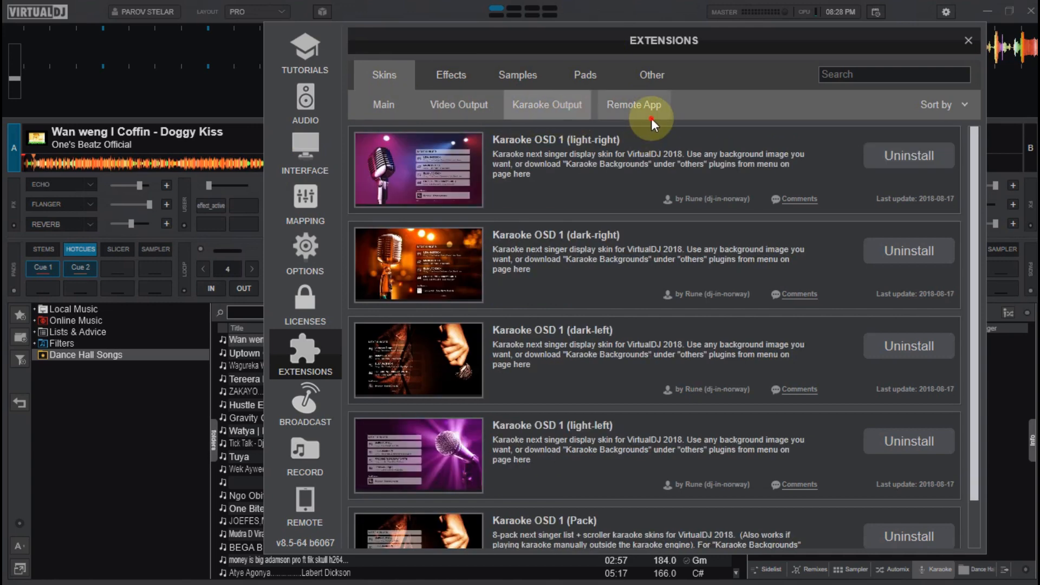
pyautogui.click(651, 118)
pyautogui.scroll(-5, 655, 194)
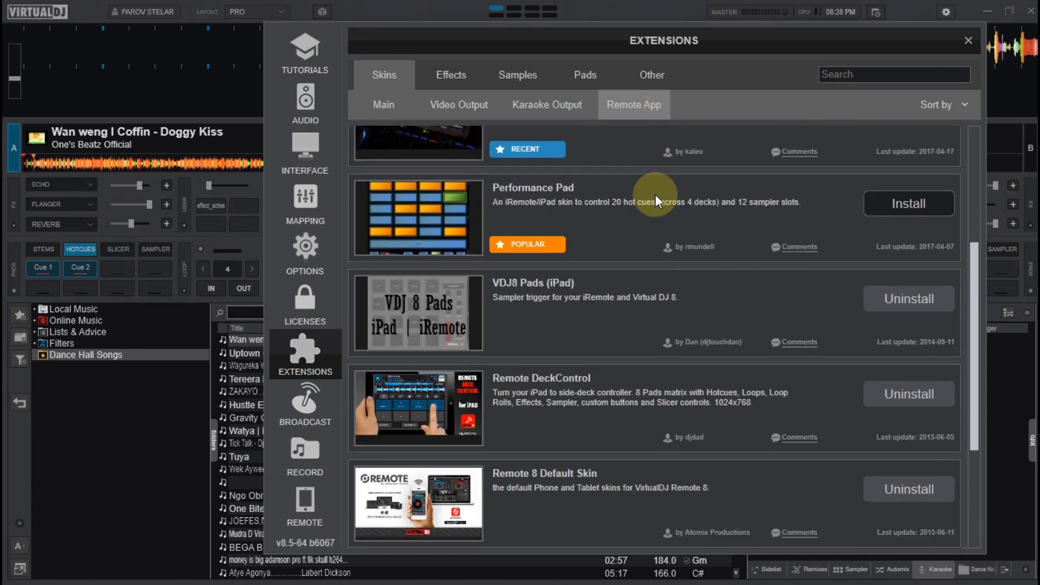
pyautogui.scroll(2, 655, 194)
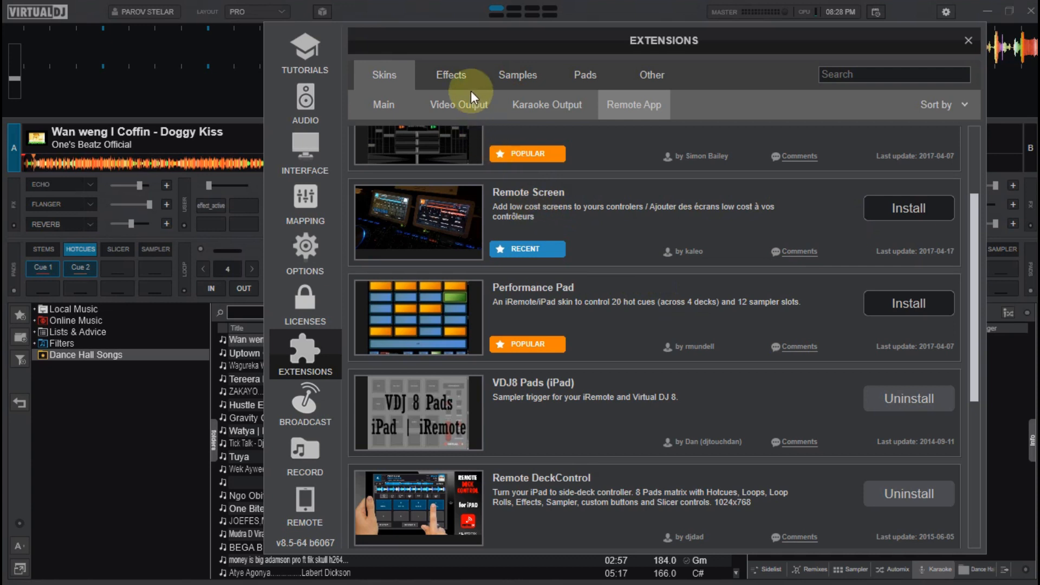
# - Show the effects extensions and browse the Audio Fx plugins
pyautogui.click(457, 78)
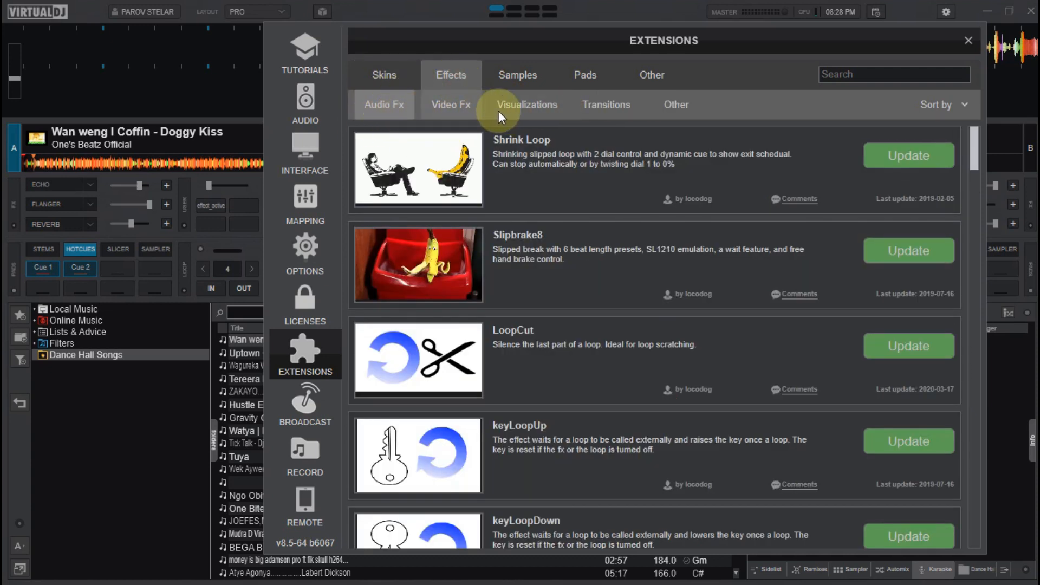
pyautogui.scroll(-3, 636, 242)
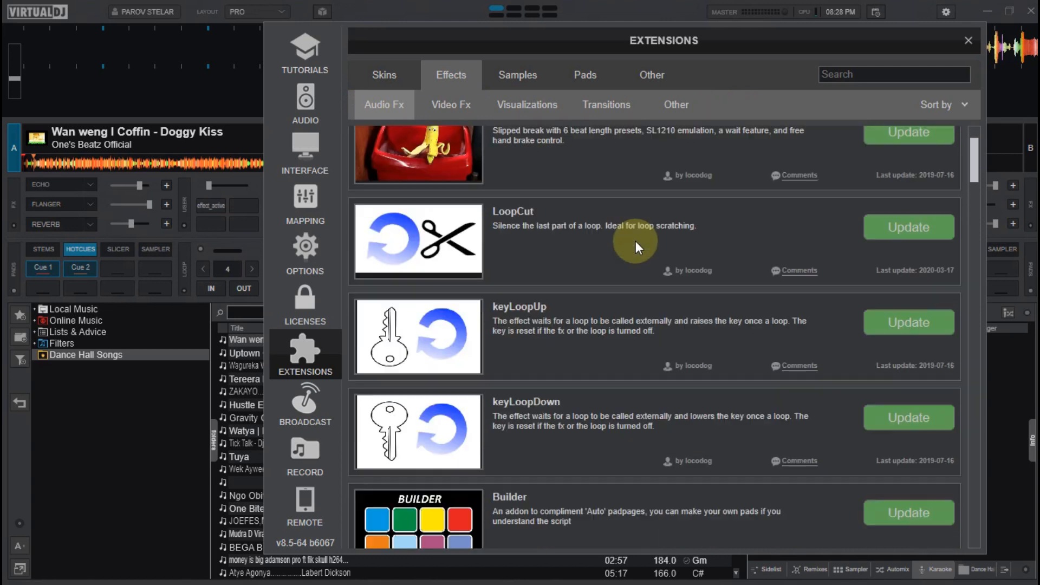
pyautogui.scroll(3, 635, 242)
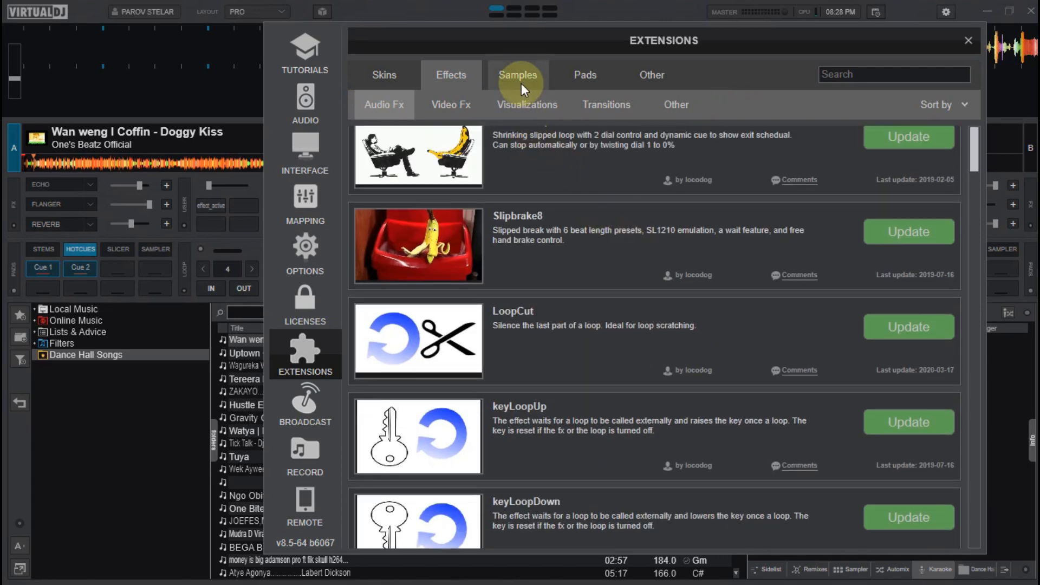
# - Show the samples extensions, browse the Audio Effects sample packs, and return to the start of the list
pyautogui.click(519, 76)
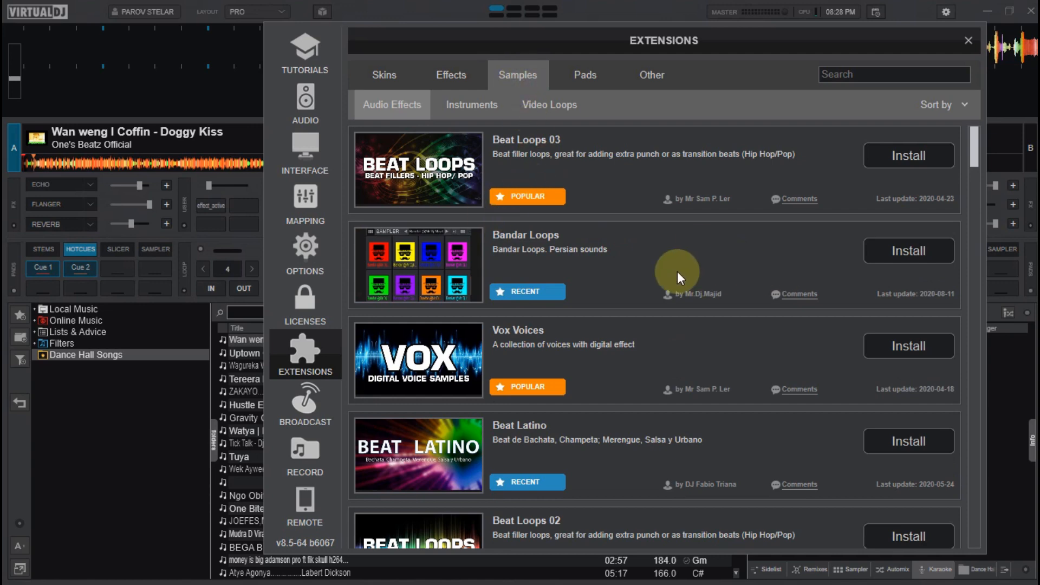
pyautogui.scroll(-3, 625, 318)
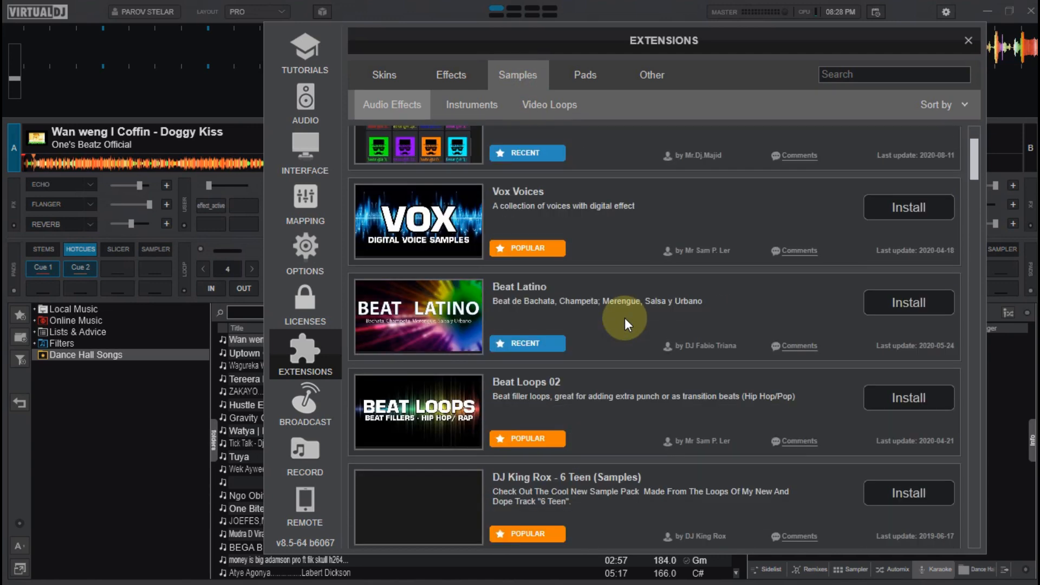
pyautogui.scroll(-3, 625, 318)
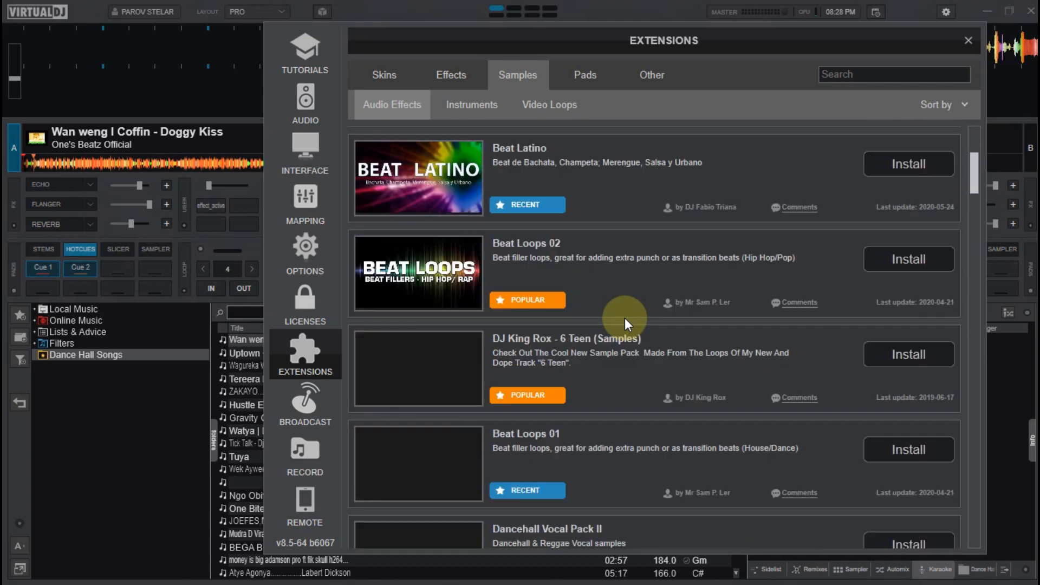
pyautogui.scroll(6, 625, 318)
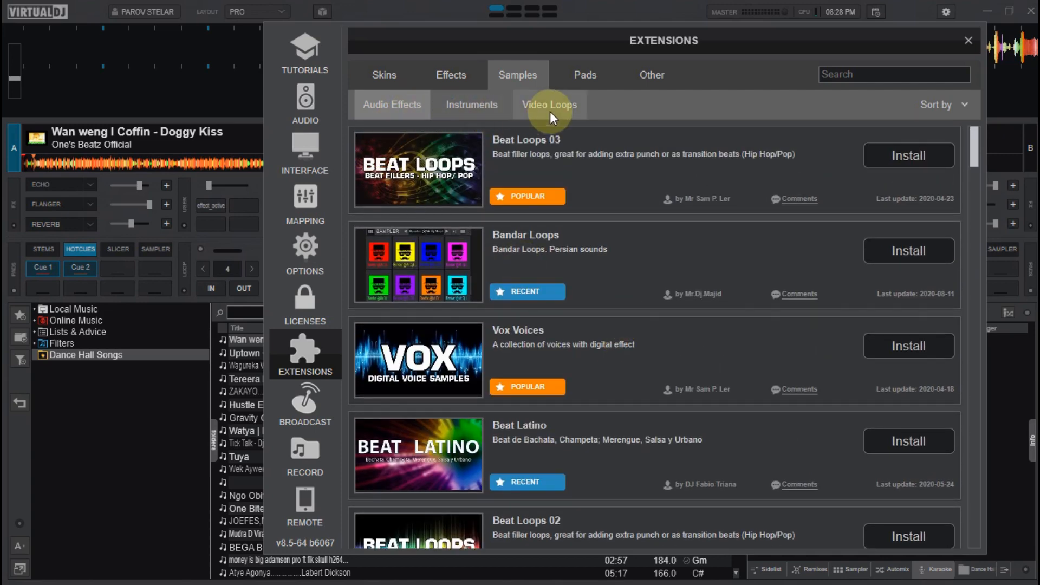
# - Browse the pads extensions, and show the language packs among the other extensions
pyautogui.click(594, 80)
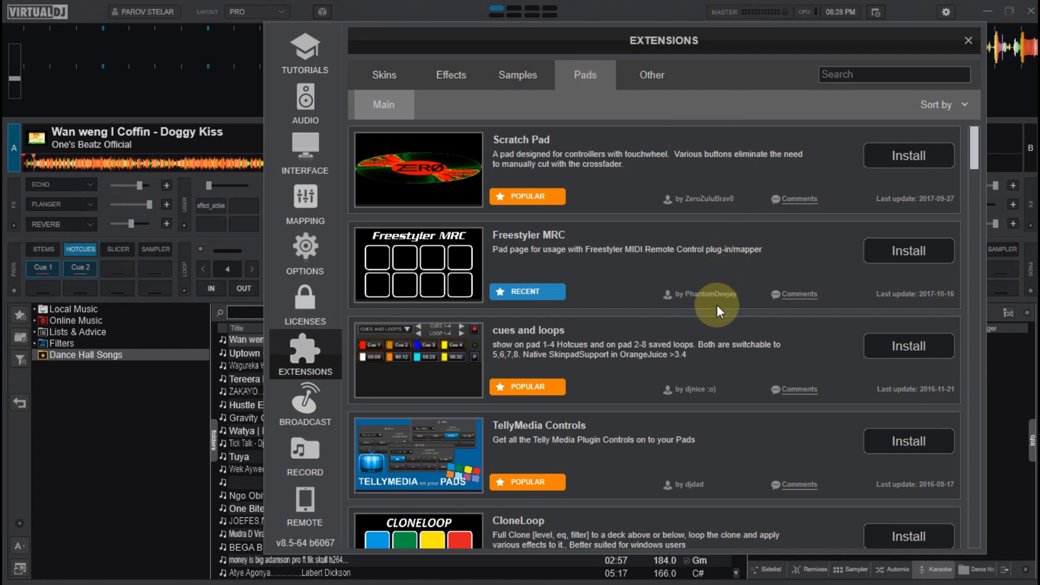
pyautogui.scroll(-10, 716, 305)
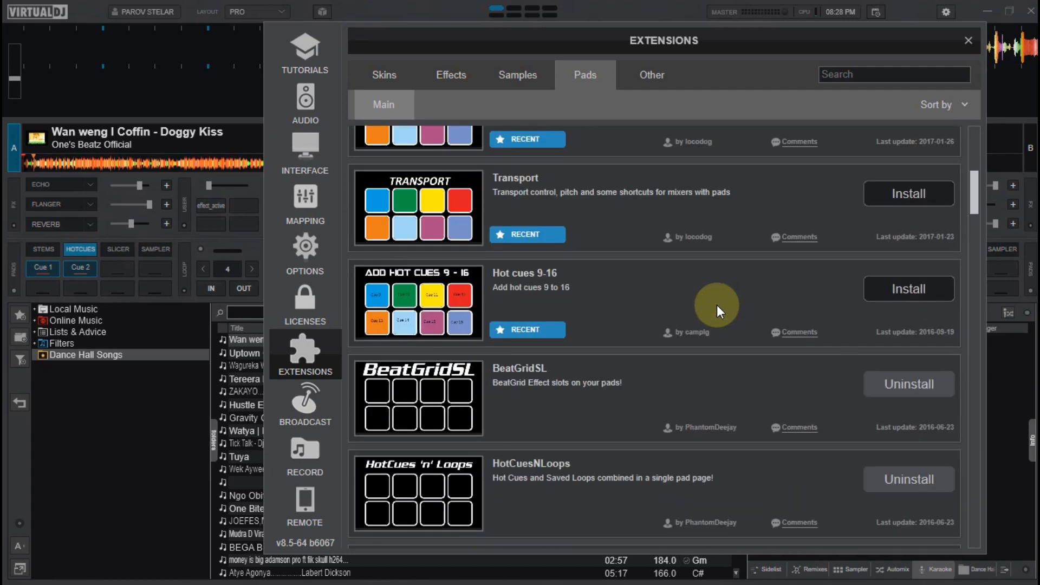
pyautogui.scroll(-6, 717, 304)
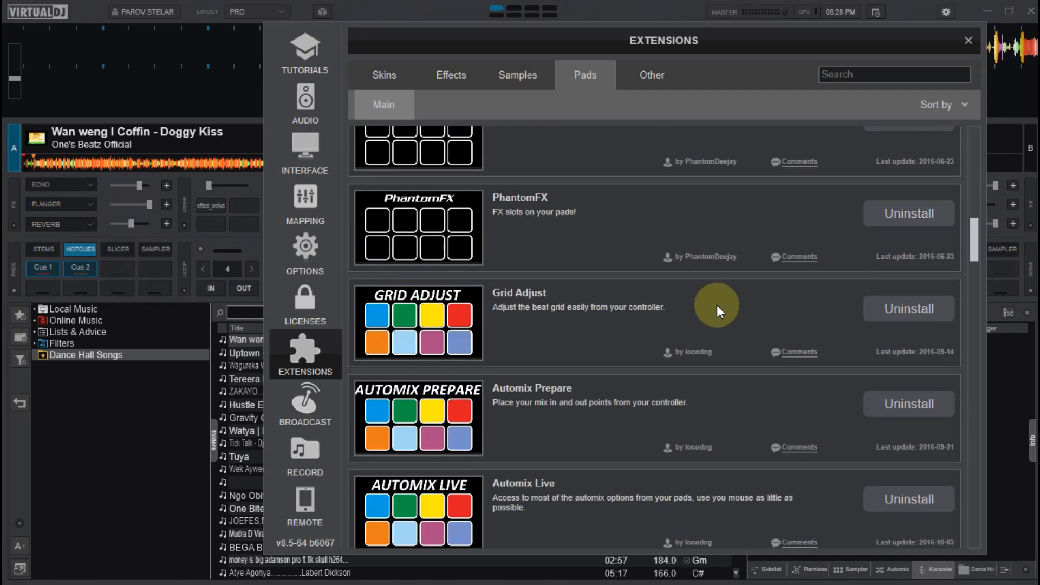
pyautogui.click(660, 74)
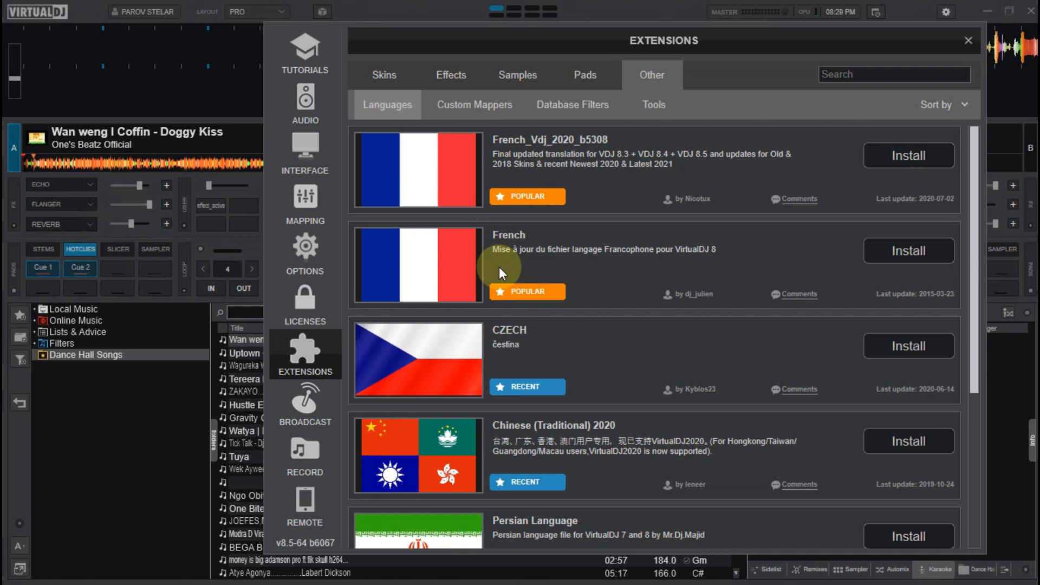
# - Open the broadcast page and view the settings for video, audio, radio server and podcasts
pyautogui.click(313, 415)
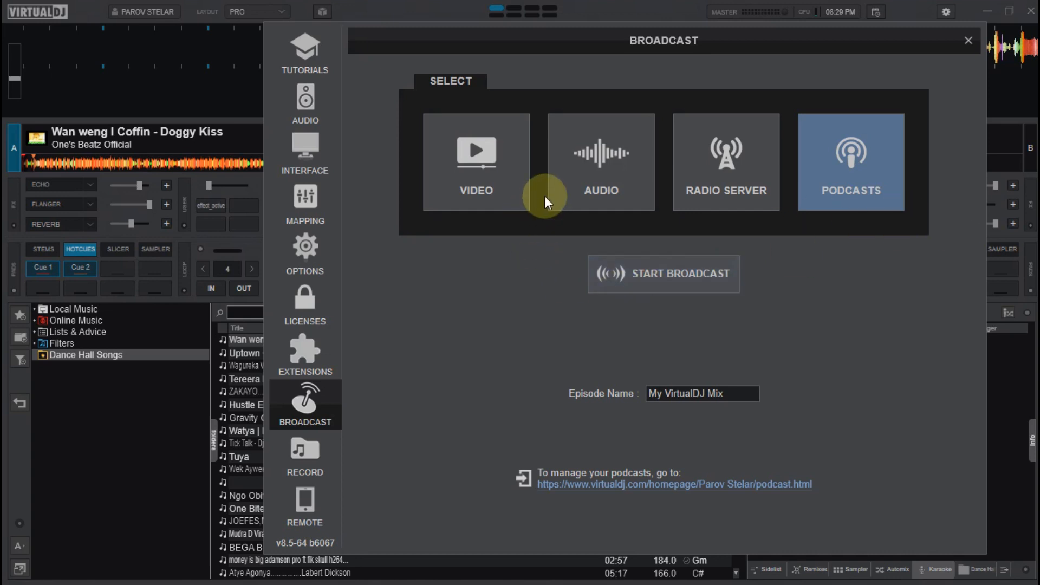
pyautogui.click(468, 176)
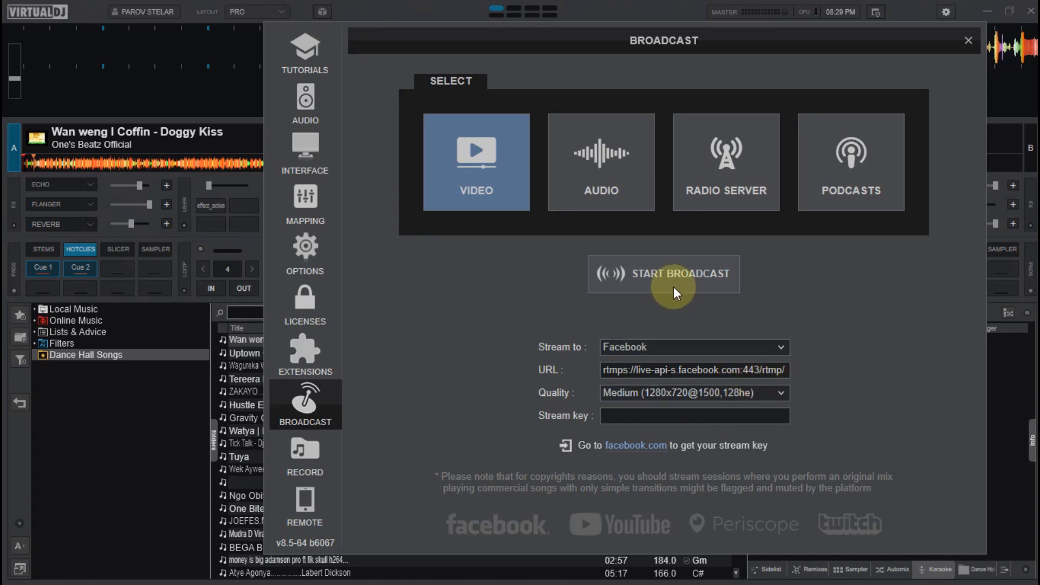
pyautogui.click(624, 148)
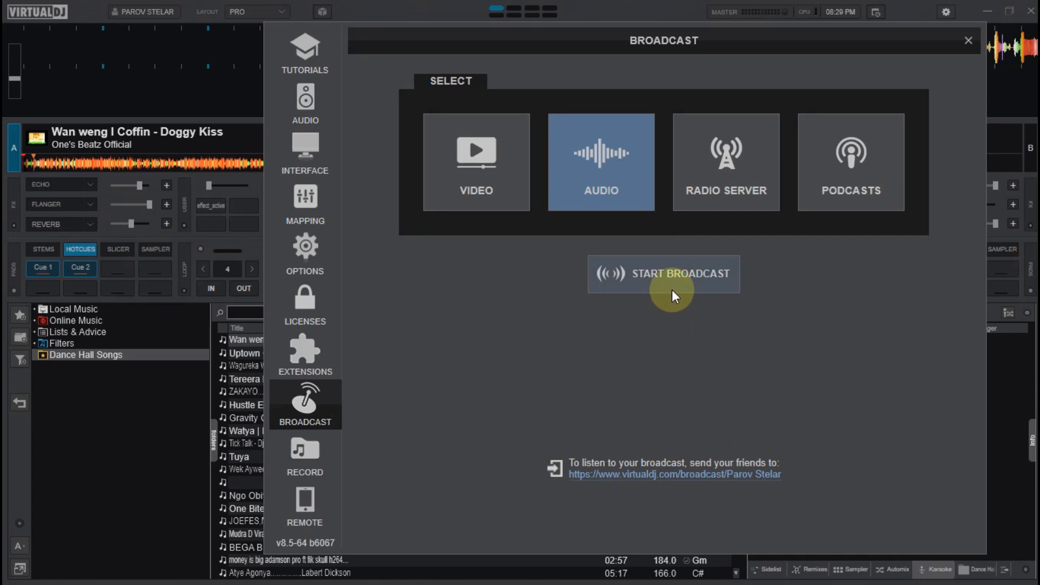
pyautogui.click(745, 170)
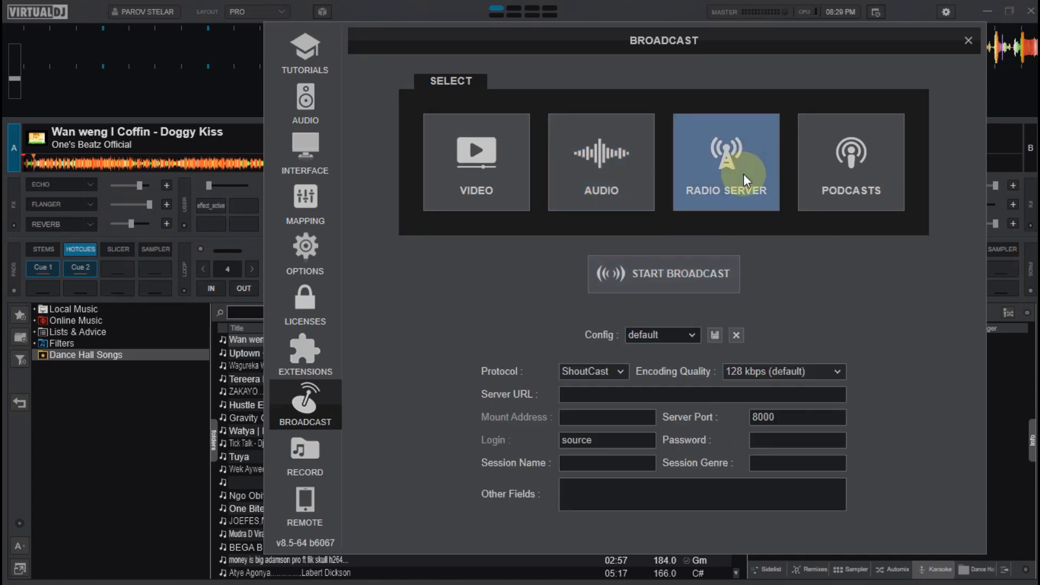
pyautogui.click(852, 175)
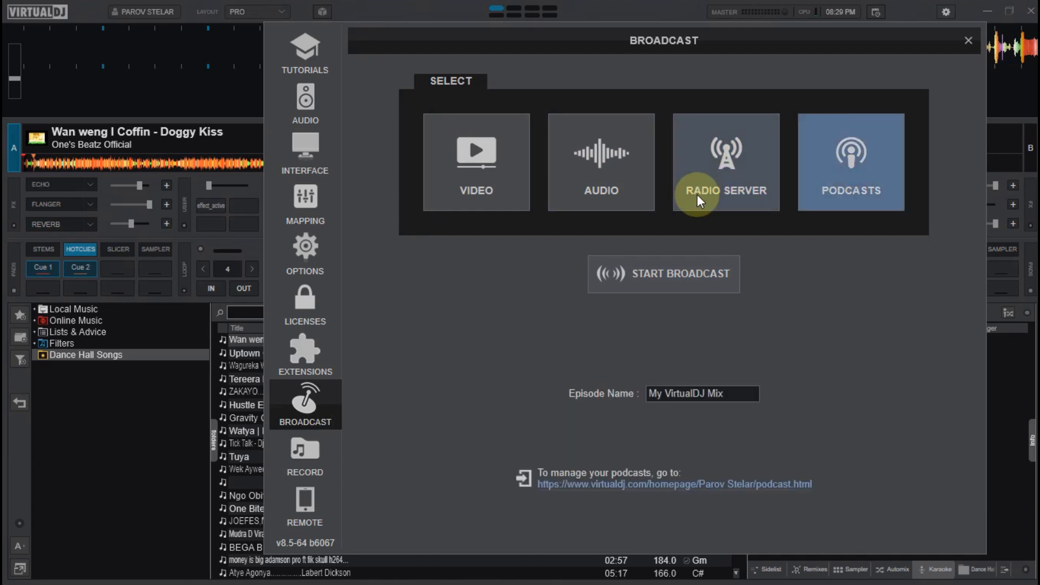
# - Open the record page and view the available recording formats, leaving MP3 (default audio format) selected
pyautogui.click(309, 461)
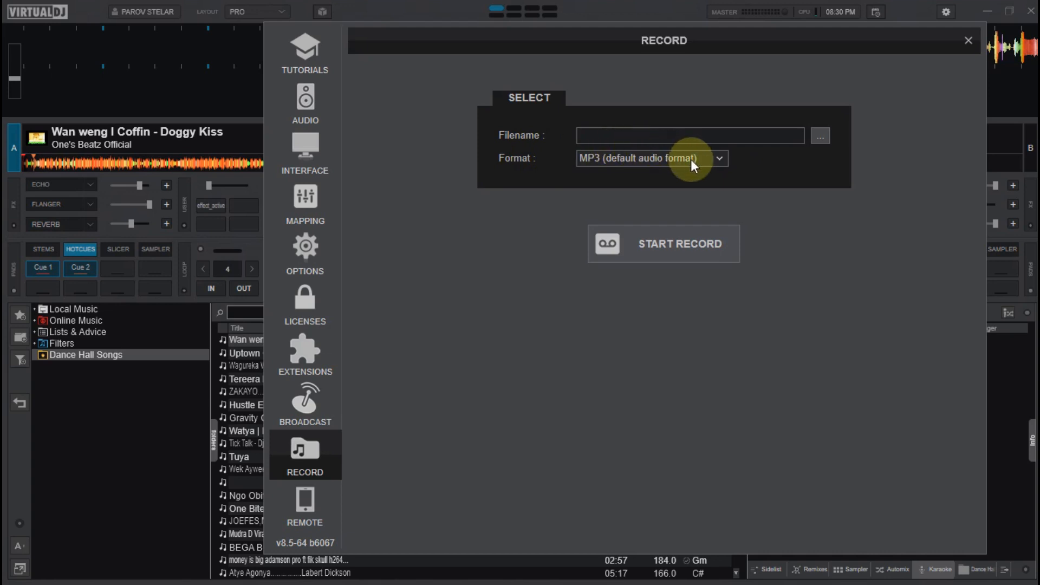
pyautogui.click(721, 158)
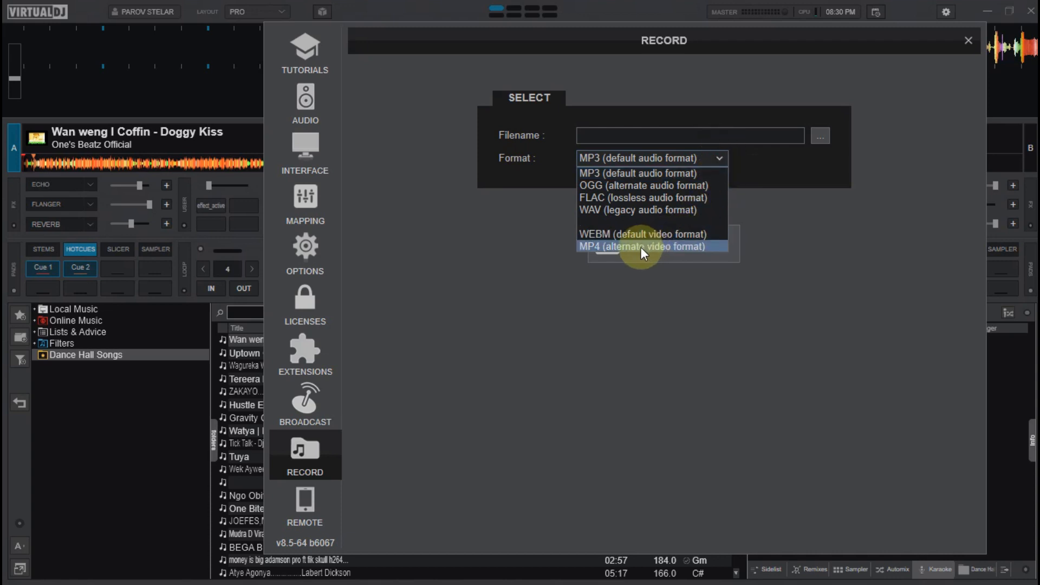
pyautogui.click(718, 158)
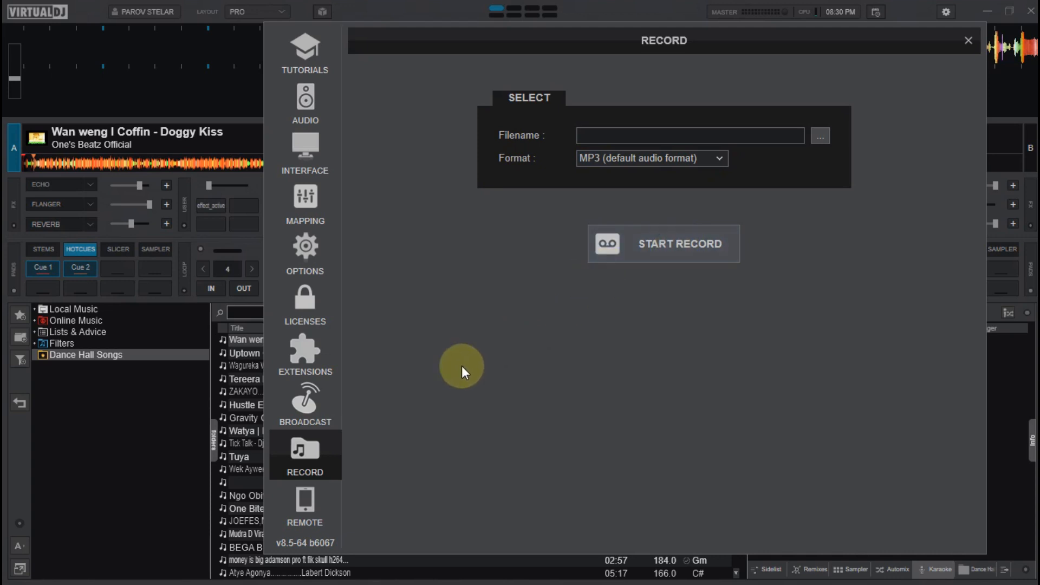
# - View the remote devices page, and close the settings with the modified sound configuration applied
pyautogui.click(314, 518)
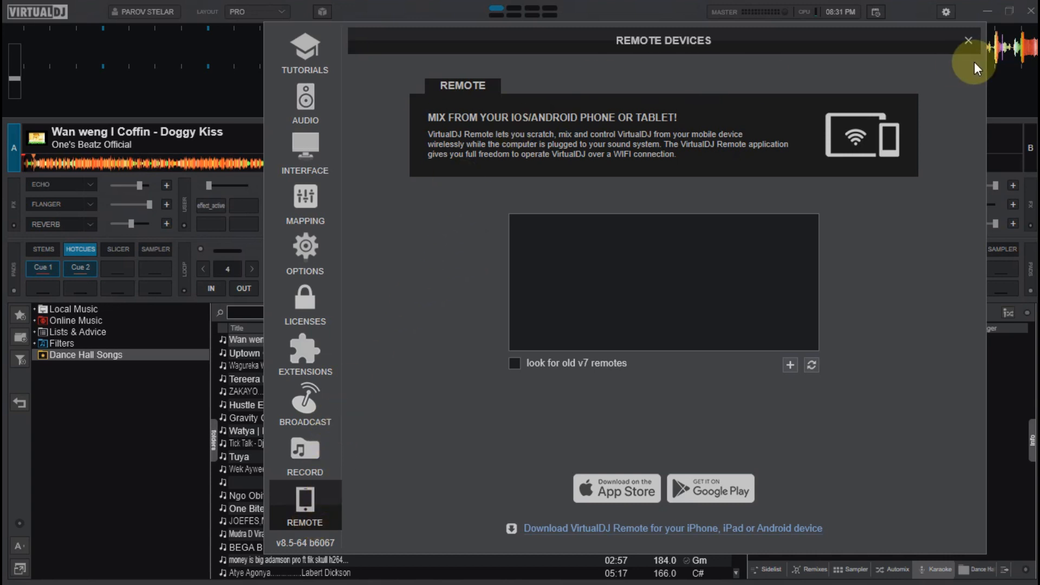
pyautogui.click(967, 42)
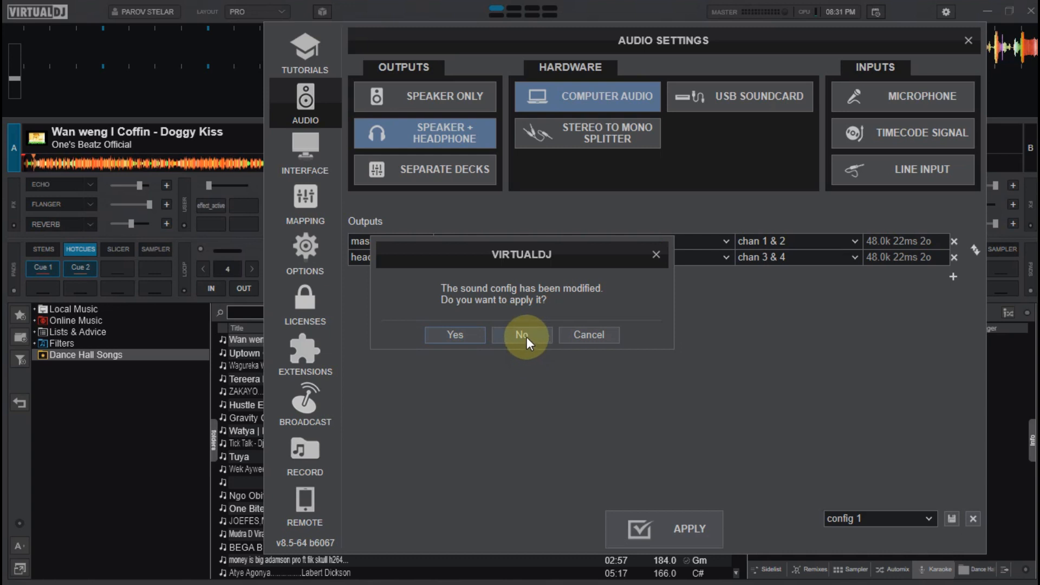
pyautogui.click(457, 336)
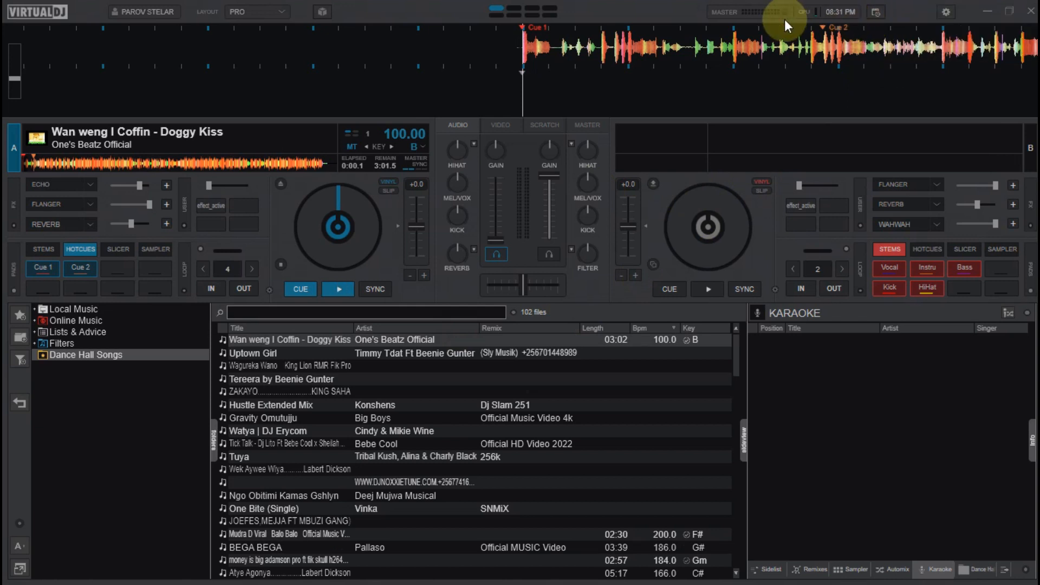
# - Turn on Sandbox while deck A's song plays, dismiss its description, and return the song to its cue point
pyautogui.moveTo(842, 12)
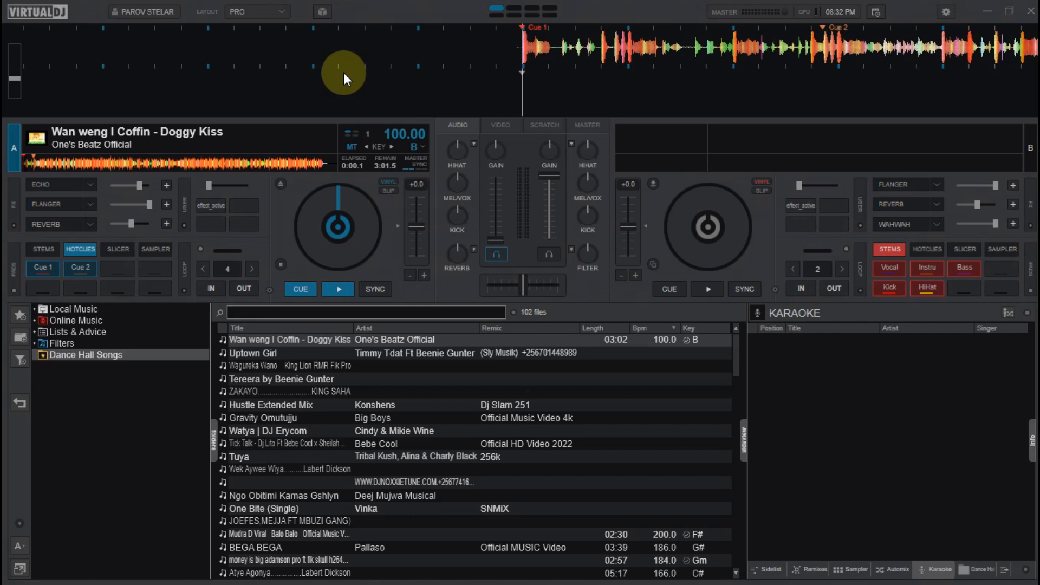
pyautogui.click(320, 11)
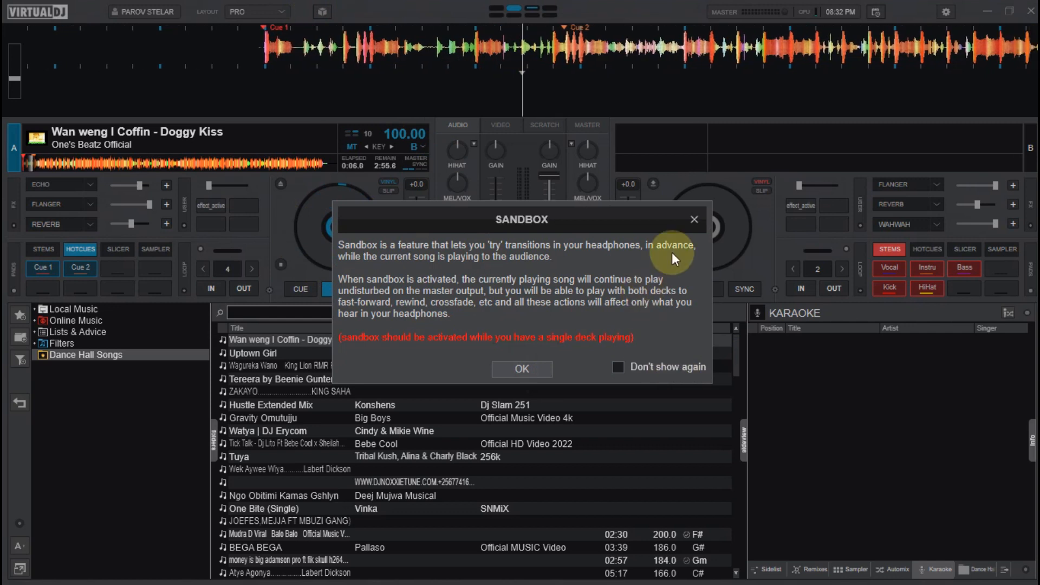
pyautogui.click(693, 220)
pyautogui.click(314, 284)
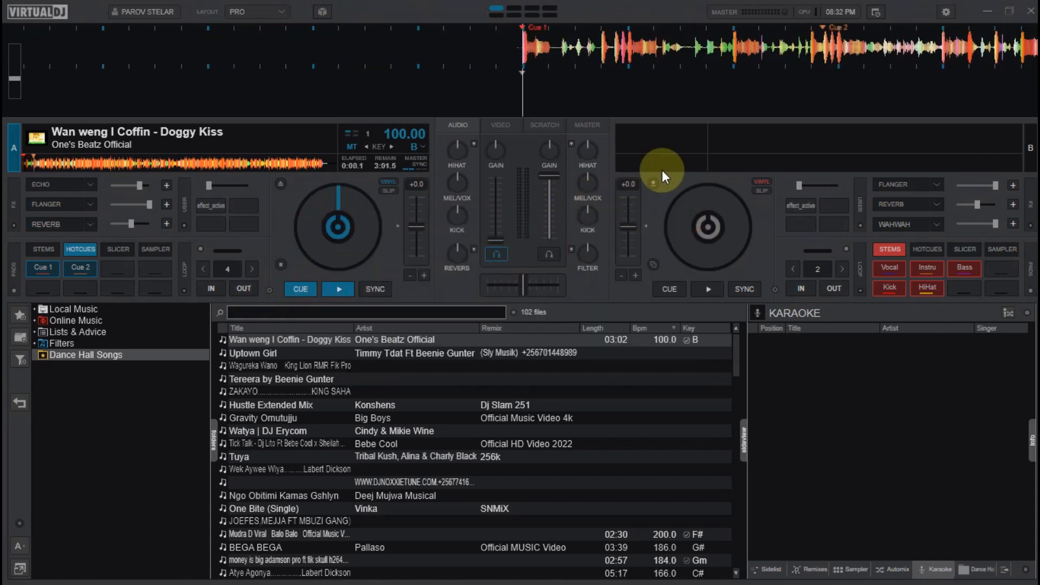
# - Load Uptown Girl onto deck B, lower that deck's volume fader to the minimum, and play the song
pyautogui.click(654, 183)
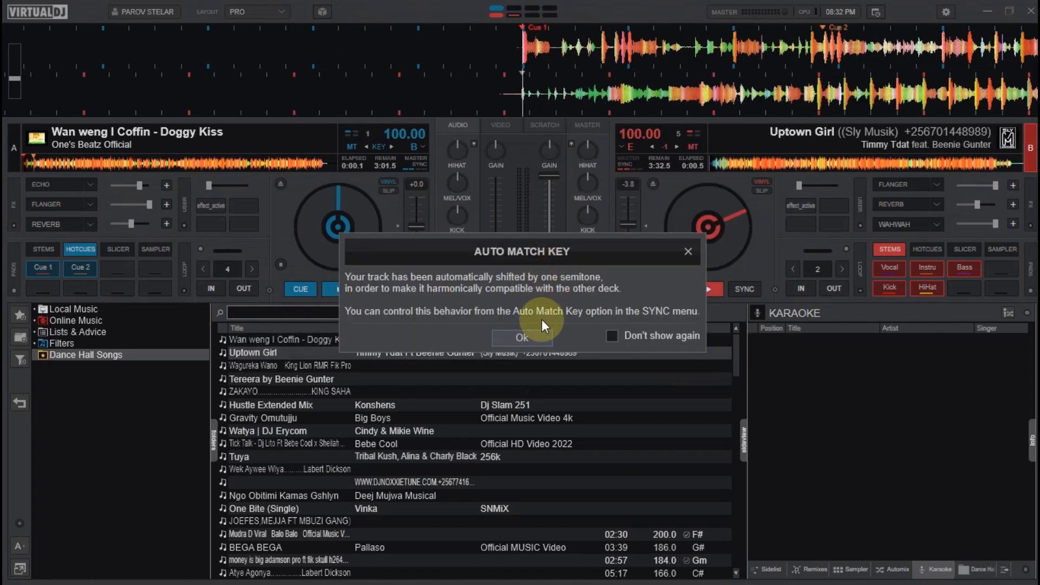
pyautogui.click(534, 337)
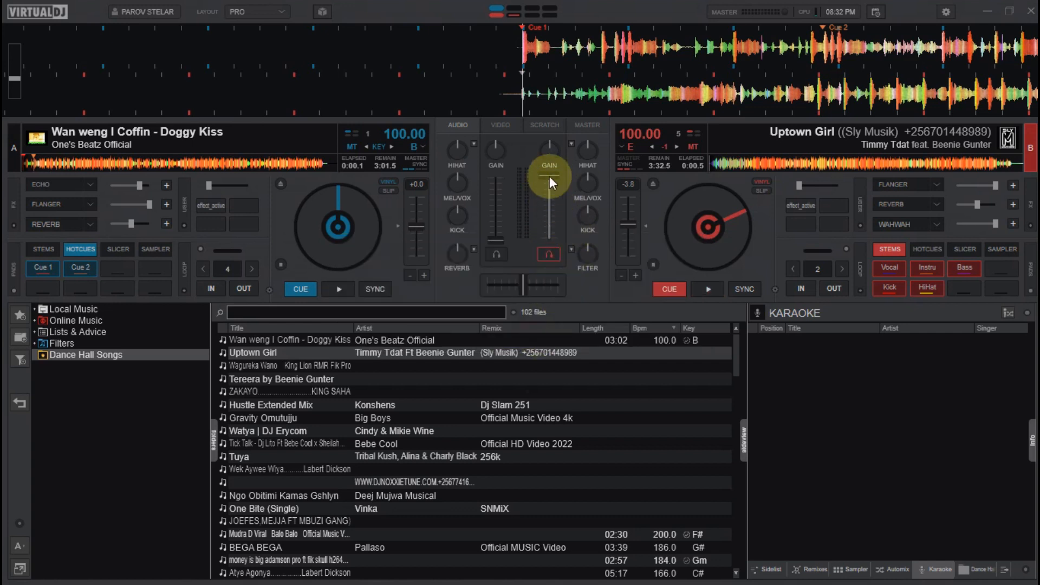
pyautogui.moveTo(549, 176); pyautogui.dragTo(567, 251)
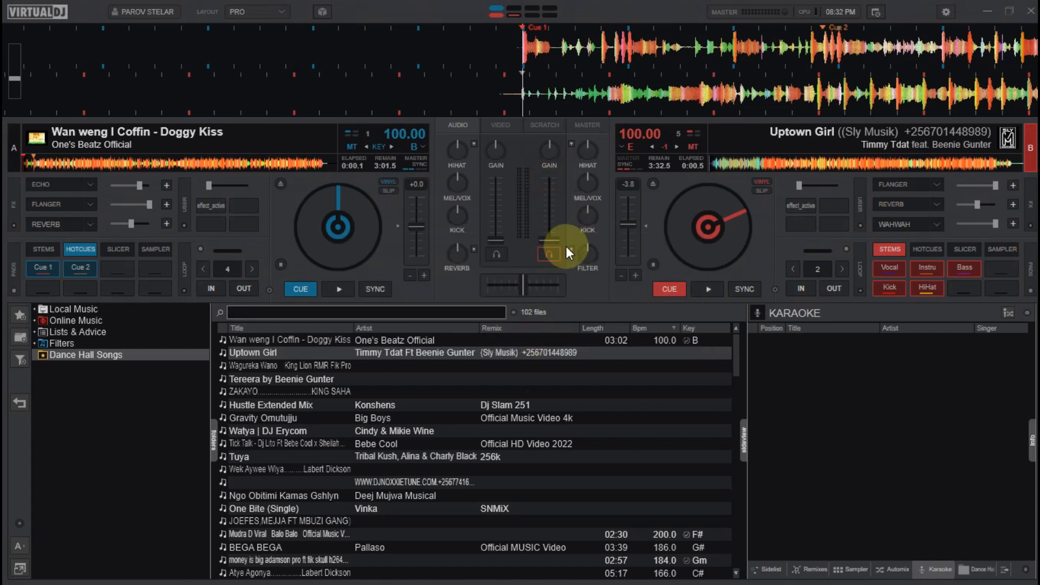
pyautogui.press('space')
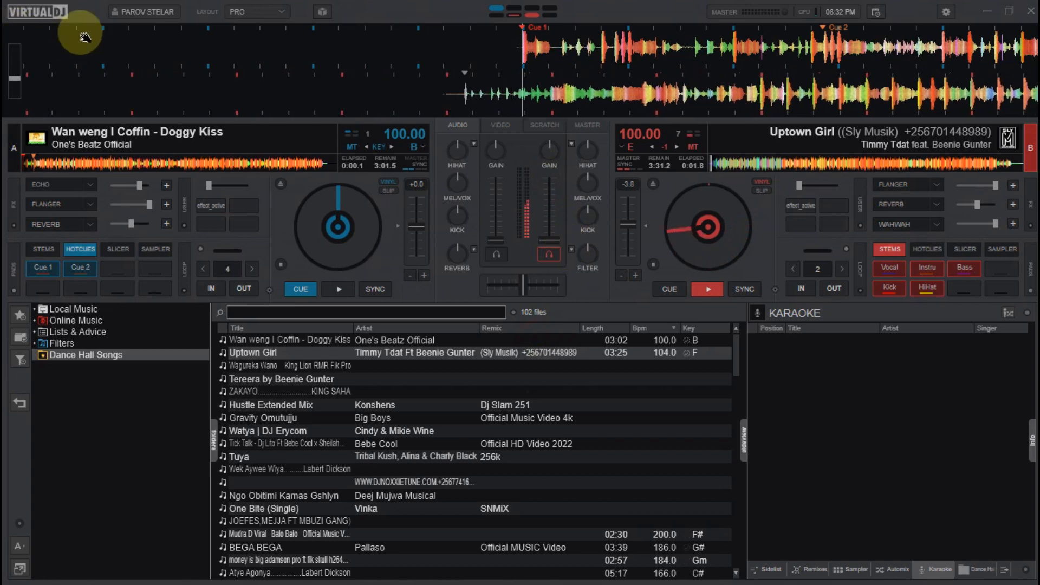
# - Toggle Sandbox twice while Uptown Girl plays on deck B, raising that deck's volume fader slightly in between
pyautogui.click(326, 9)
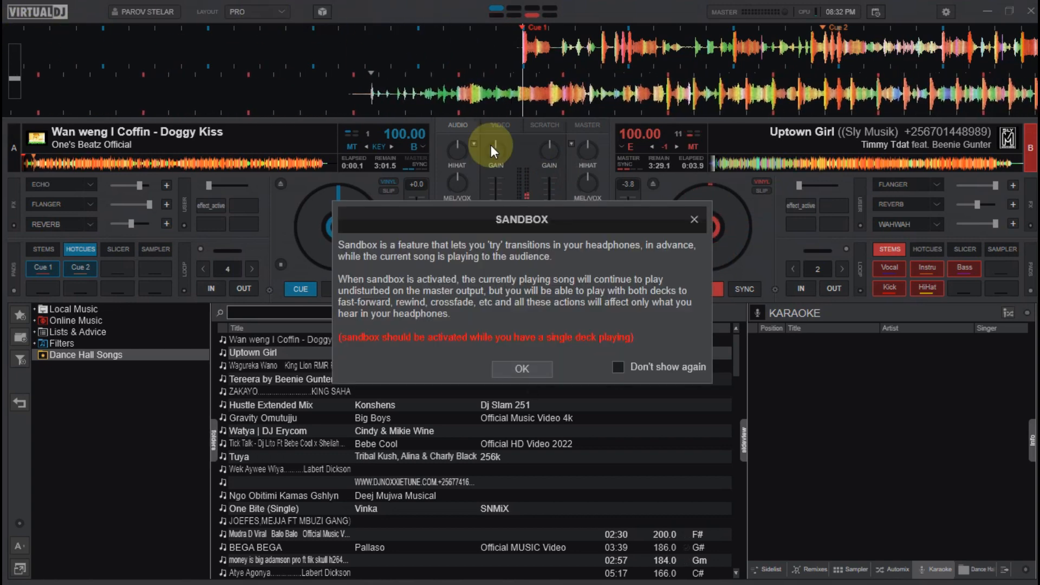
pyautogui.click(525, 369)
pyautogui.click(549, 254)
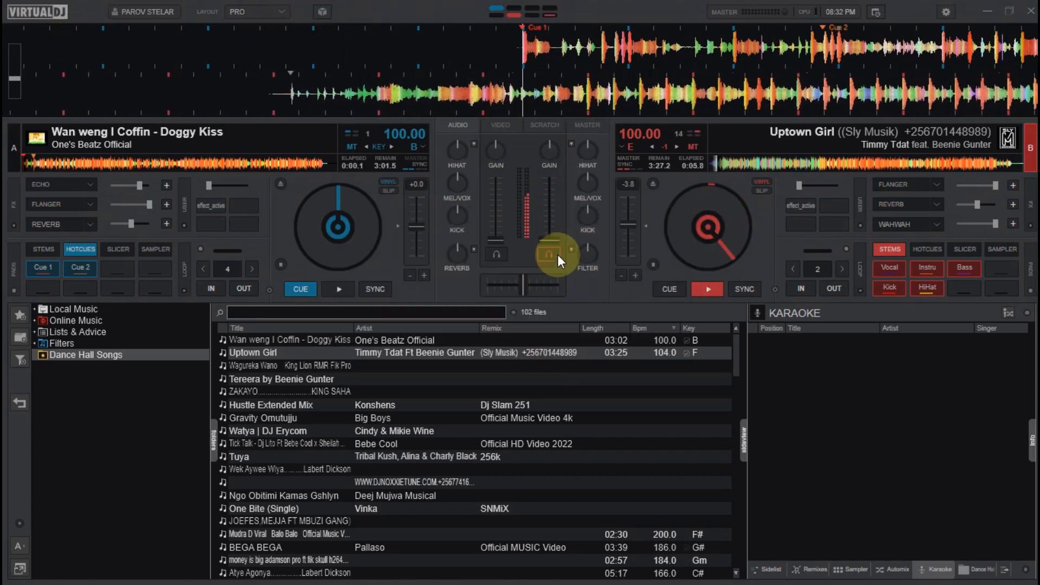
pyautogui.moveTo(555, 242); pyautogui.dragTo(554, 230)
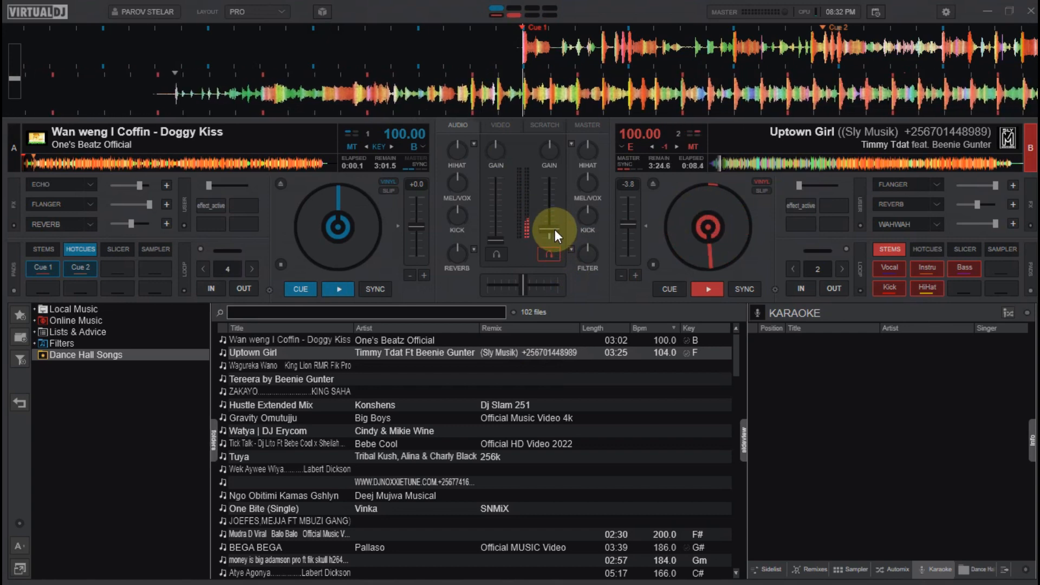
pyautogui.click(323, 12)
pyautogui.click(524, 369)
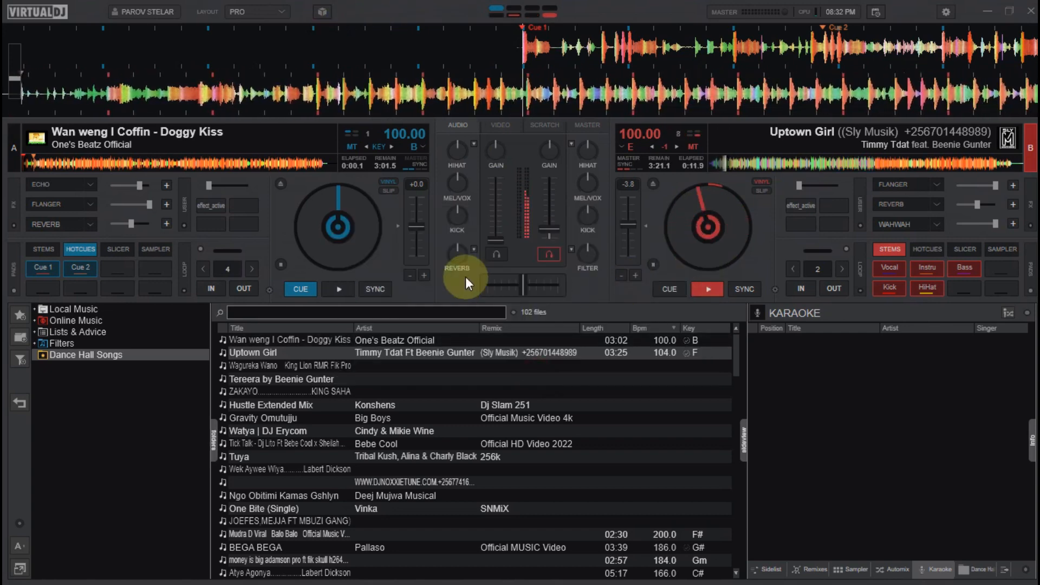
# - Raise deck A's volume fader slightly, and return both decks to their cue points
pyautogui.click(492, 235)
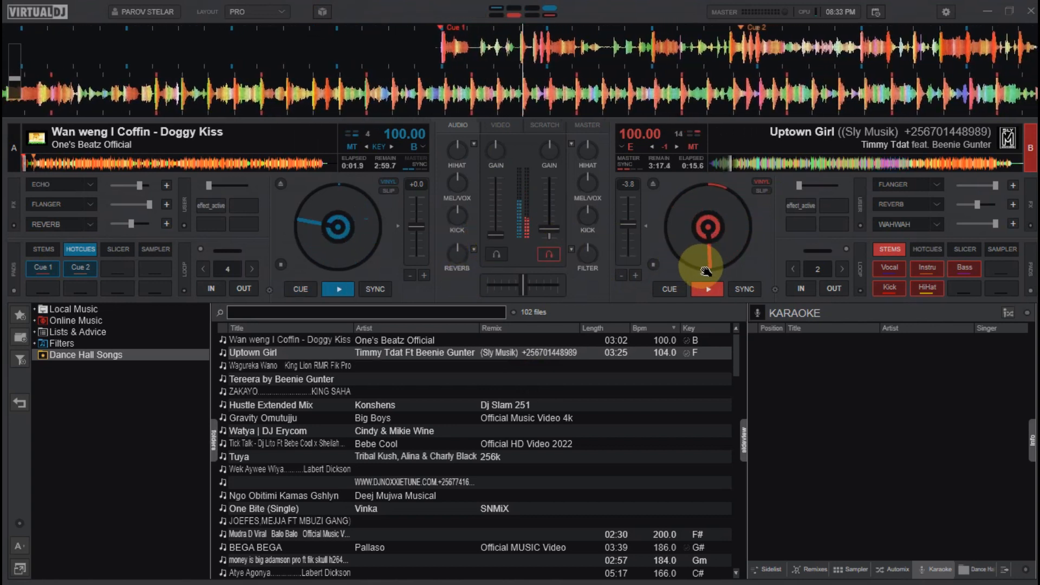
pyautogui.click(655, 288)
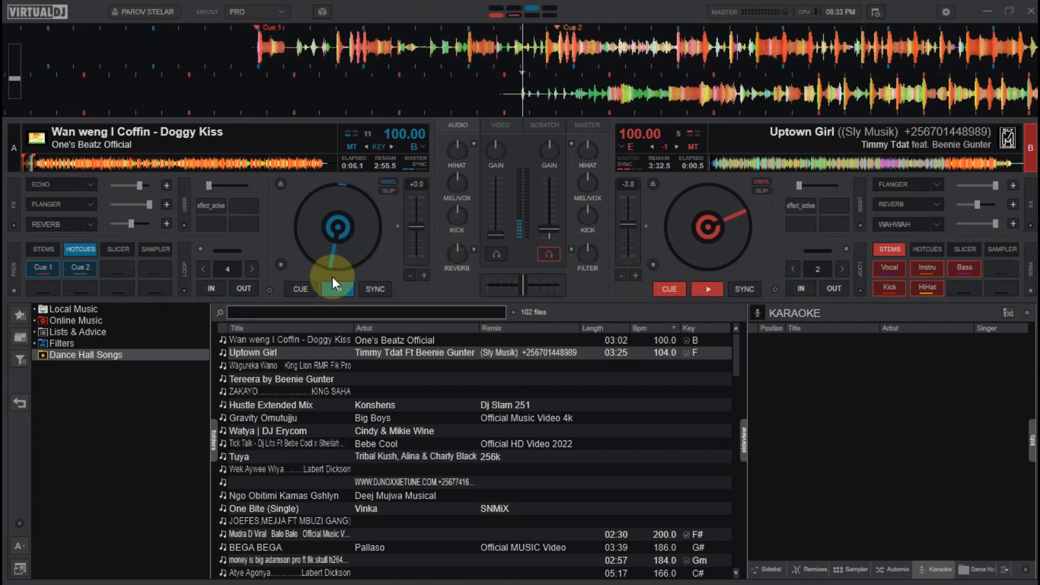
pyautogui.click(301, 285)
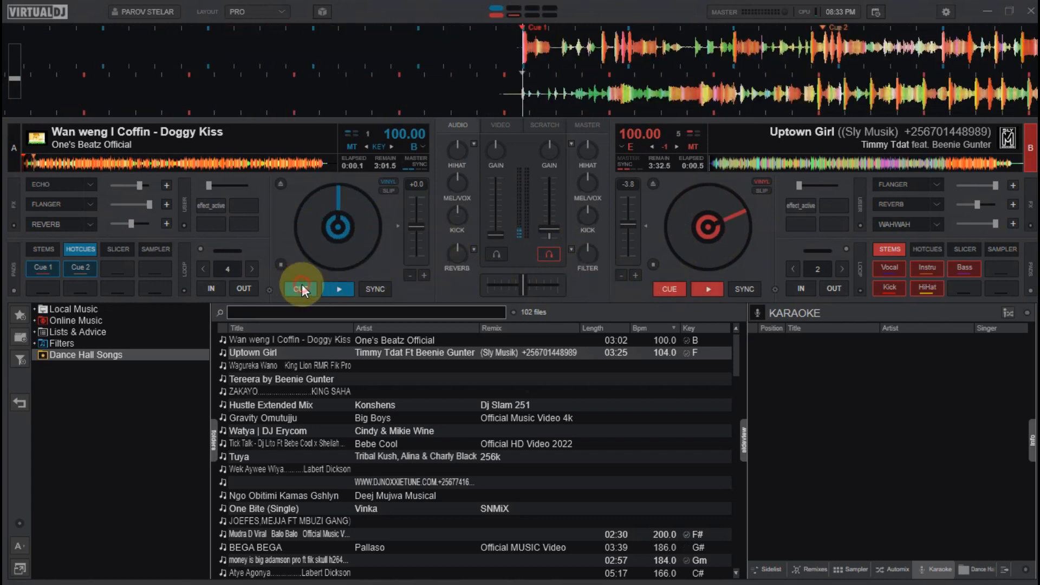
# - Replace the song on deck A with King Lion RMR Fik Pro and play it
pyautogui.click(280, 183)
pyautogui.click(281, 183)
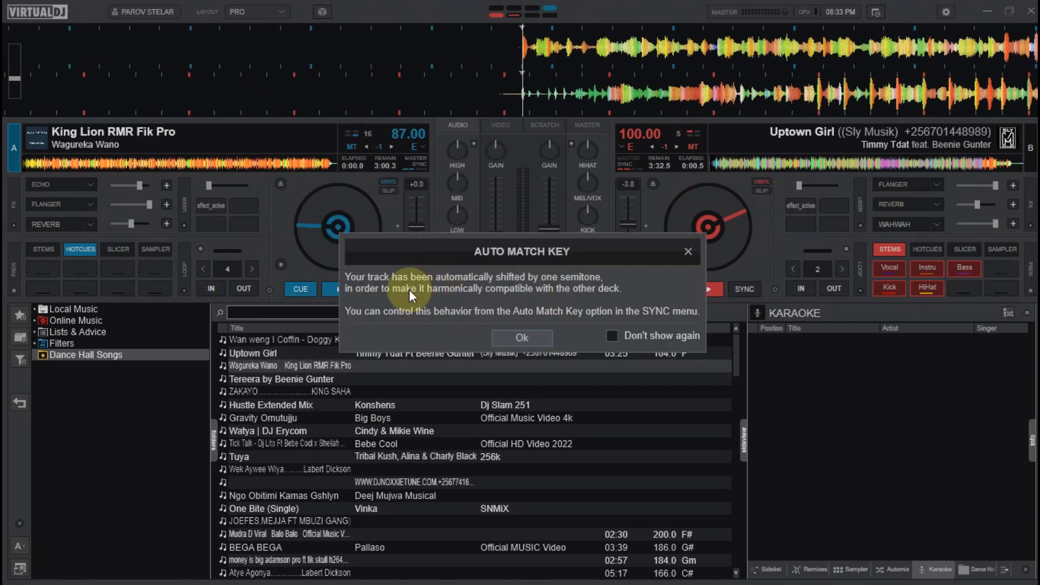
pyautogui.click(516, 334)
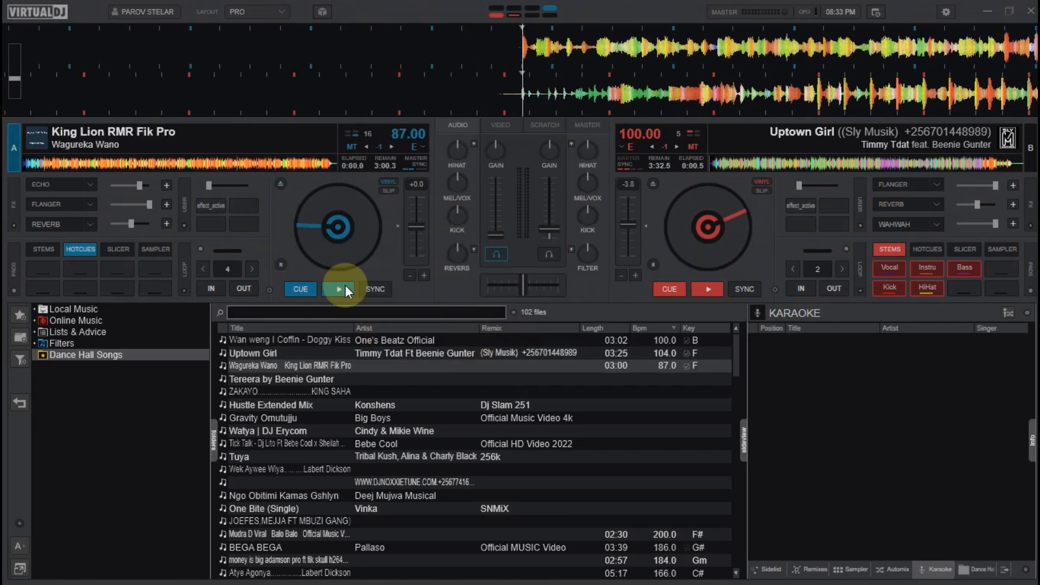
pyautogui.click(343, 287)
# - Toggle Sandbox while King Lion RMR Fik Pro plays on deck A, and return the song to its start
pyautogui.click(323, 12)
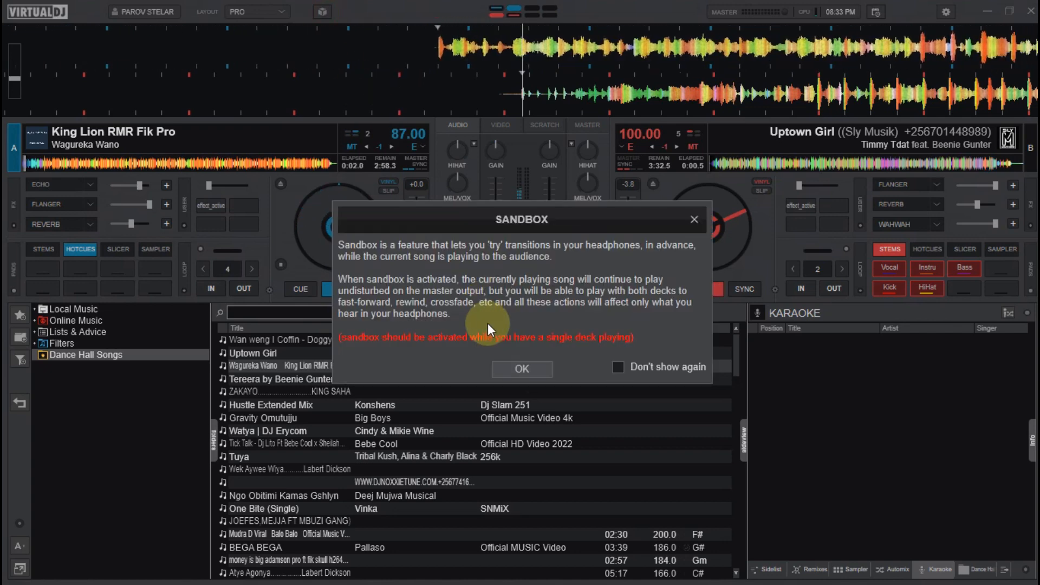
pyautogui.click(519, 369)
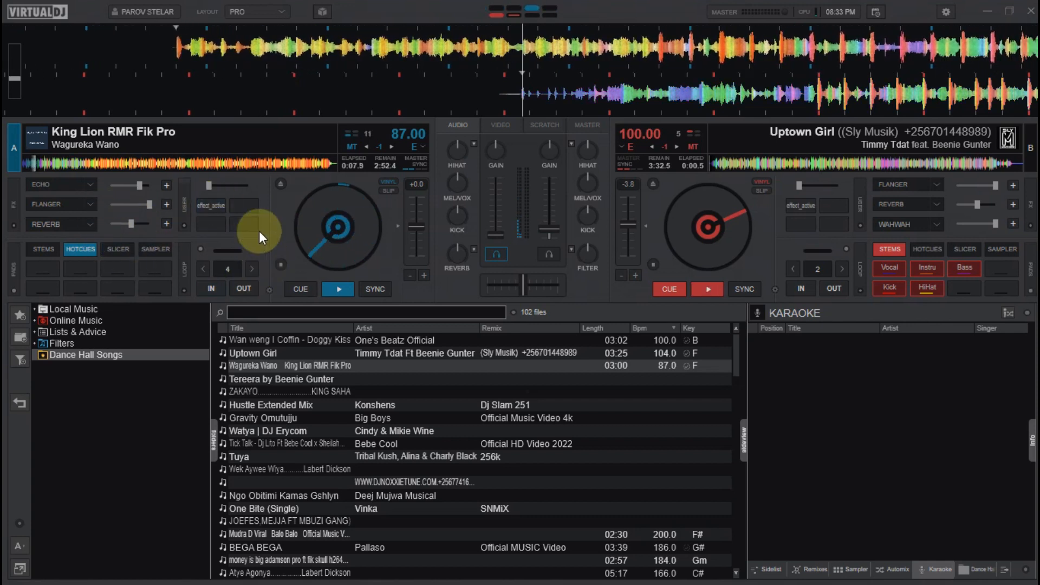
pyautogui.click(302, 288)
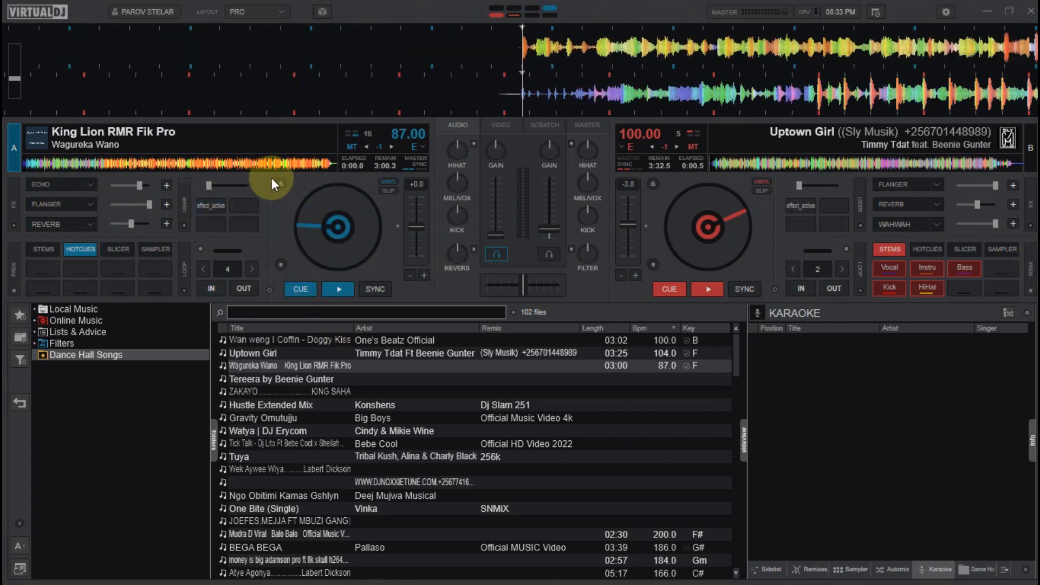
# - Unload both decks, and load King Lion RMR Fik Pro onto deck B and play it
pyautogui.click(278, 184)
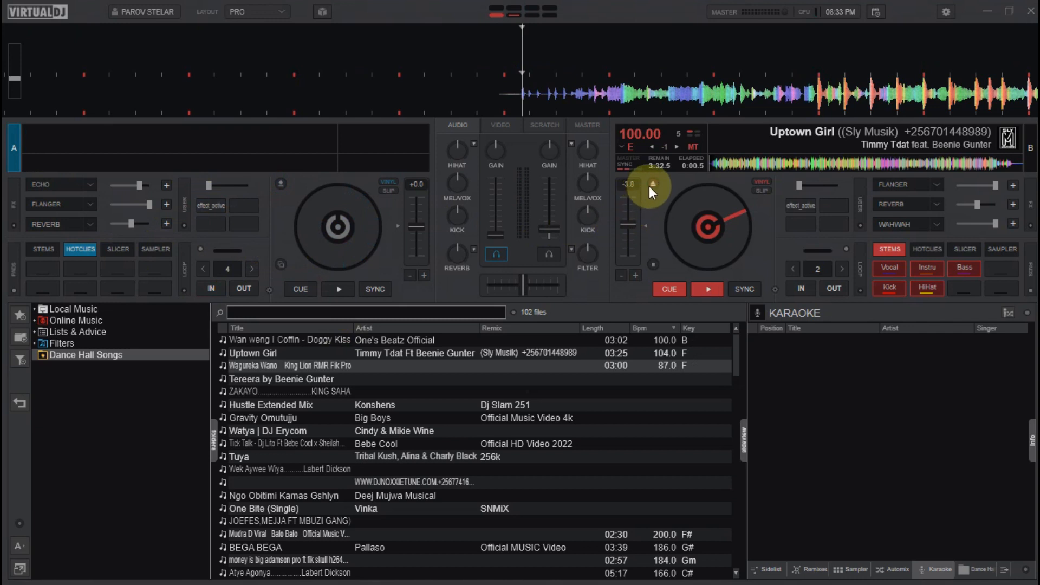
pyautogui.click(652, 184)
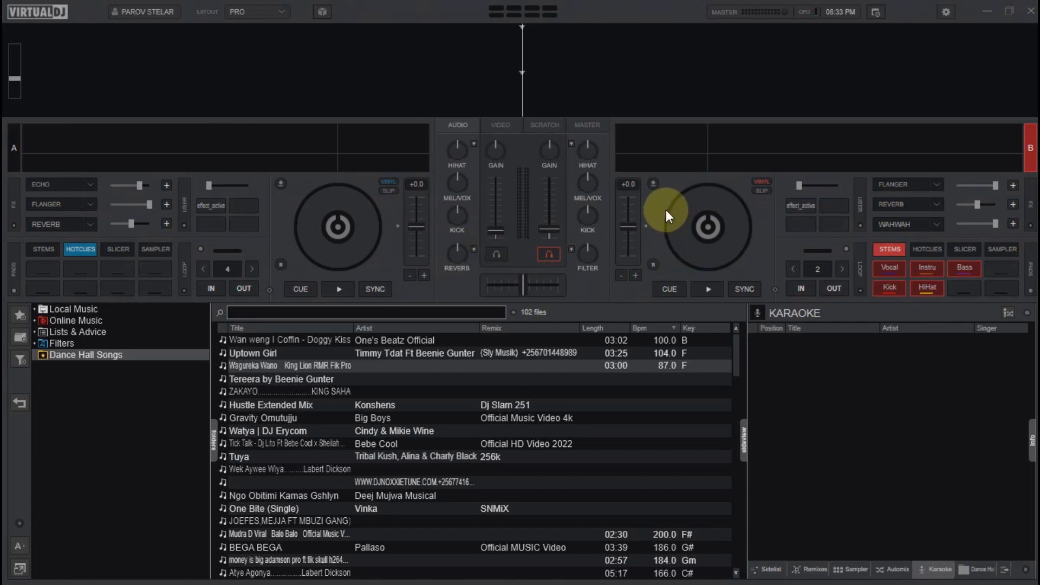
pyautogui.click(652, 185)
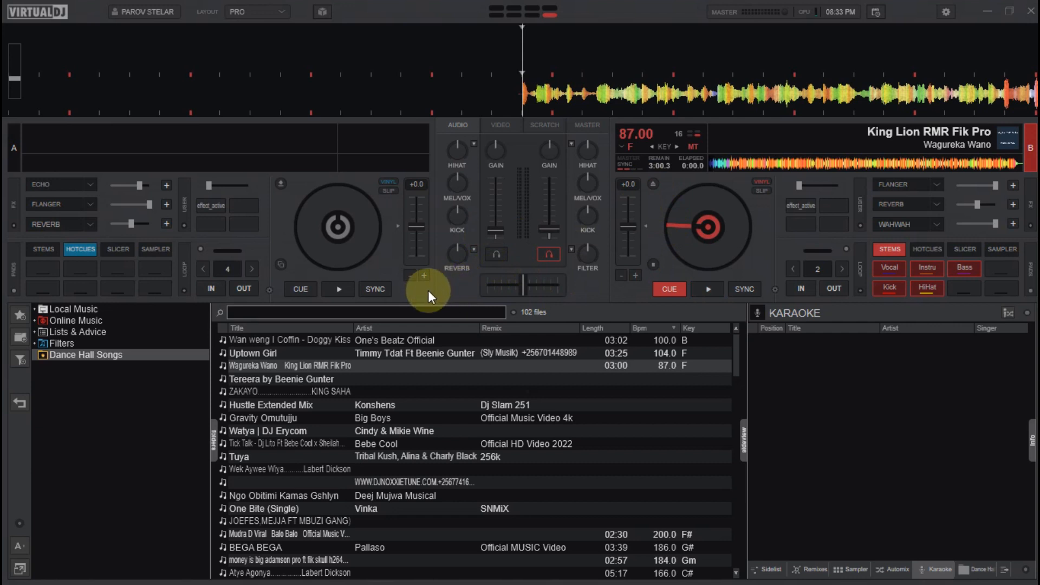
pyautogui.click(698, 289)
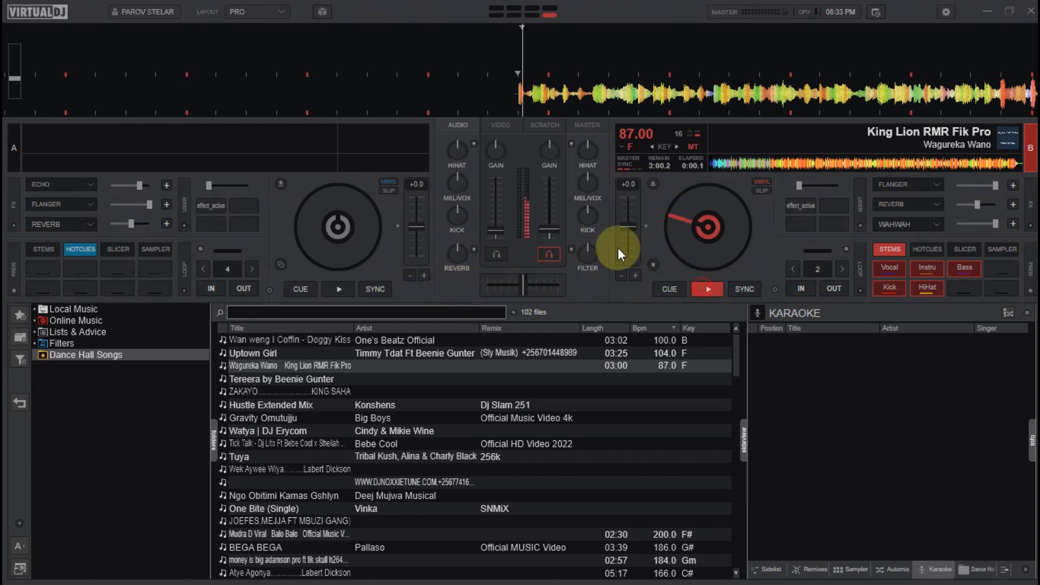
# - Toggle Sandbox while deck B plays, and load Tereera by Beenie Gunter onto deck A and play it with headphone monitoring
pyautogui.click(323, 13)
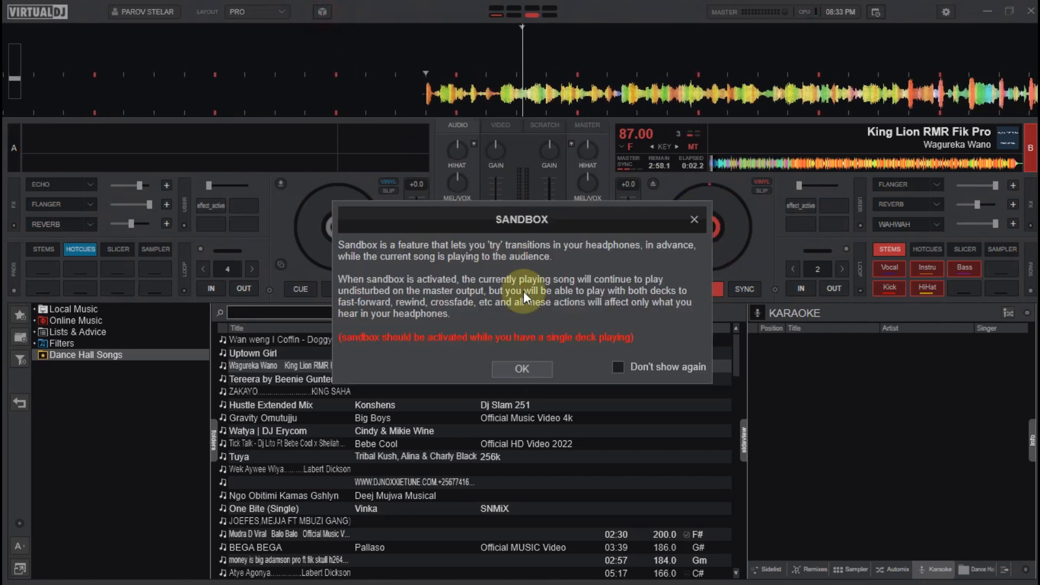
pyautogui.click(528, 365)
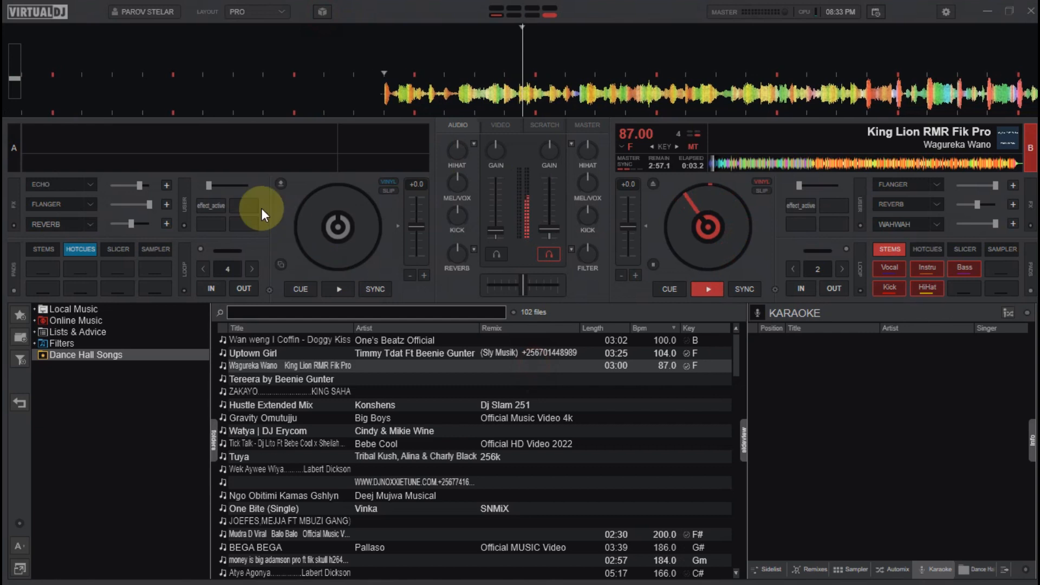
pyautogui.click(281, 184)
pyautogui.click(495, 254)
pyautogui.click(347, 289)
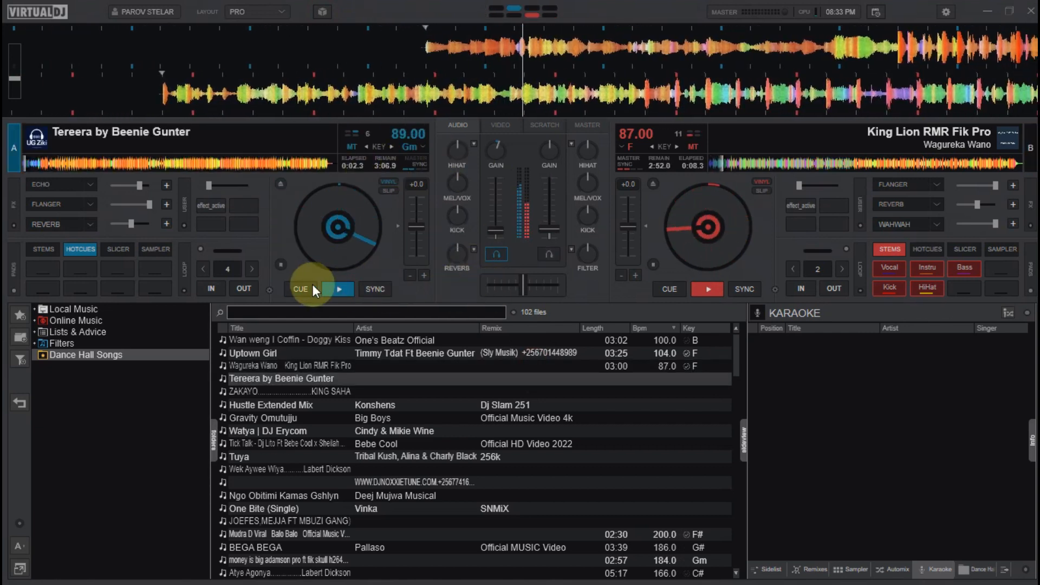
# - Toggle Sandbox with both decks playing, return deck B to its cue point, and toggle Sandbox again
pyautogui.click(321, 15)
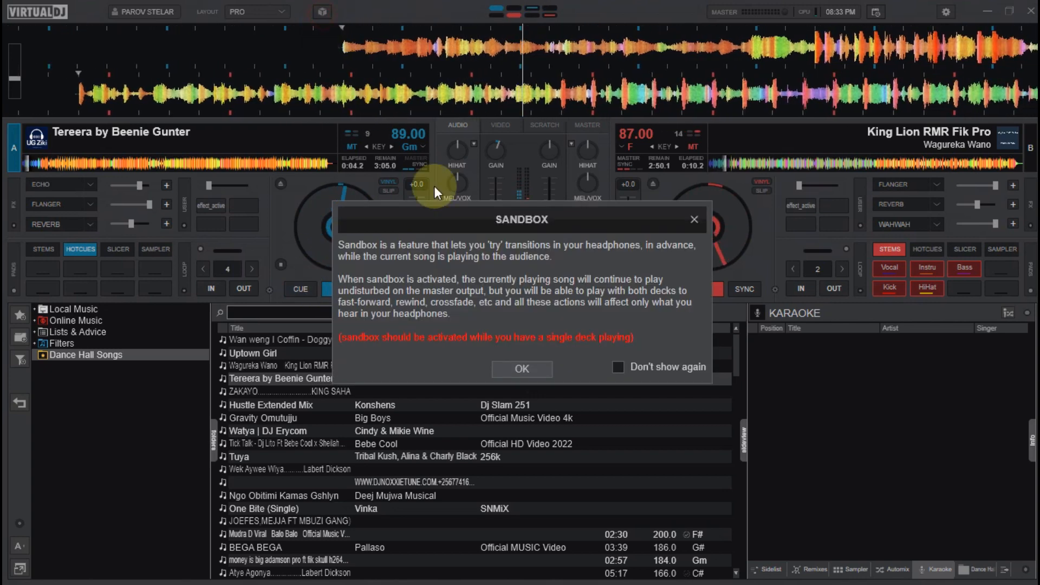
pyautogui.click(524, 365)
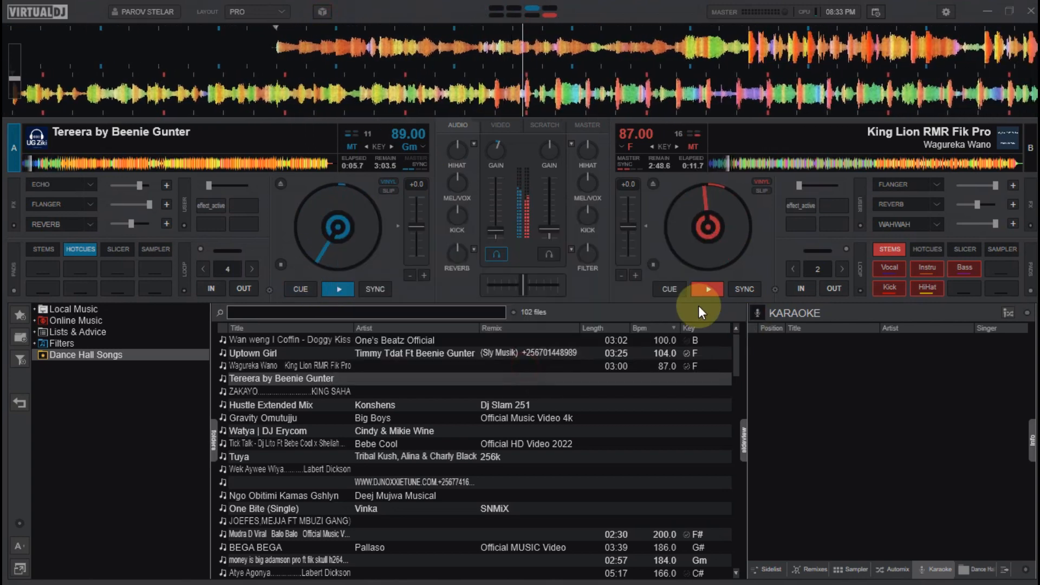
pyautogui.click(672, 289)
pyautogui.click(324, 10)
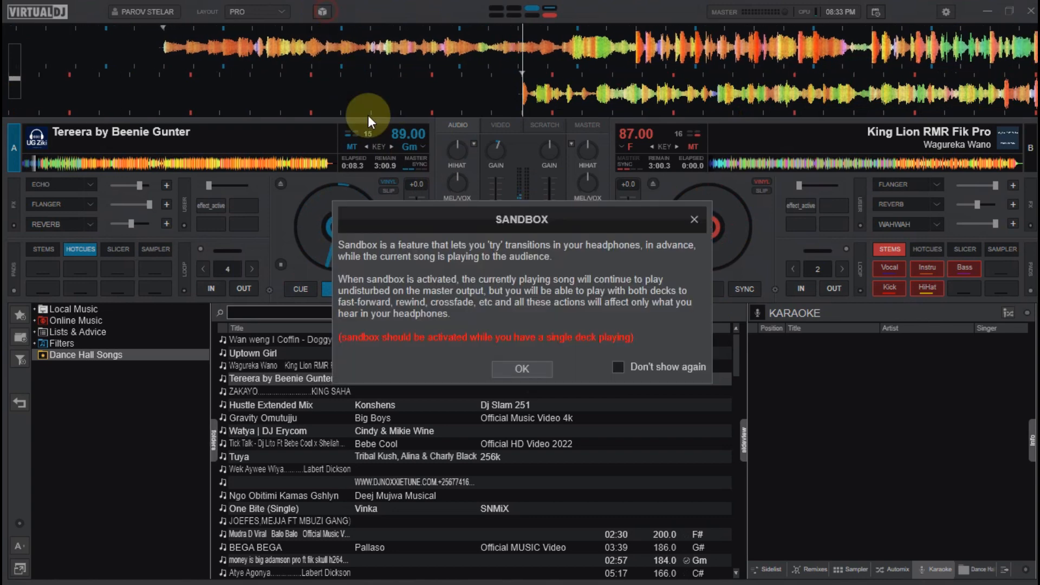
pyautogui.click(524, 367)
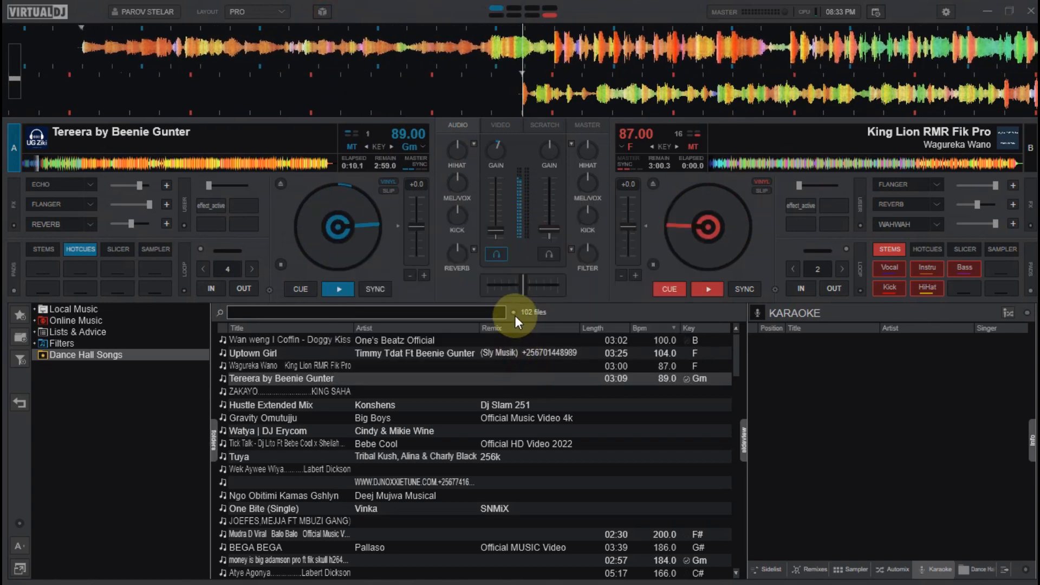
# - Return deck A's song to its cue point, and toggle Sandbox once more
pyautogui.click(300, 290)
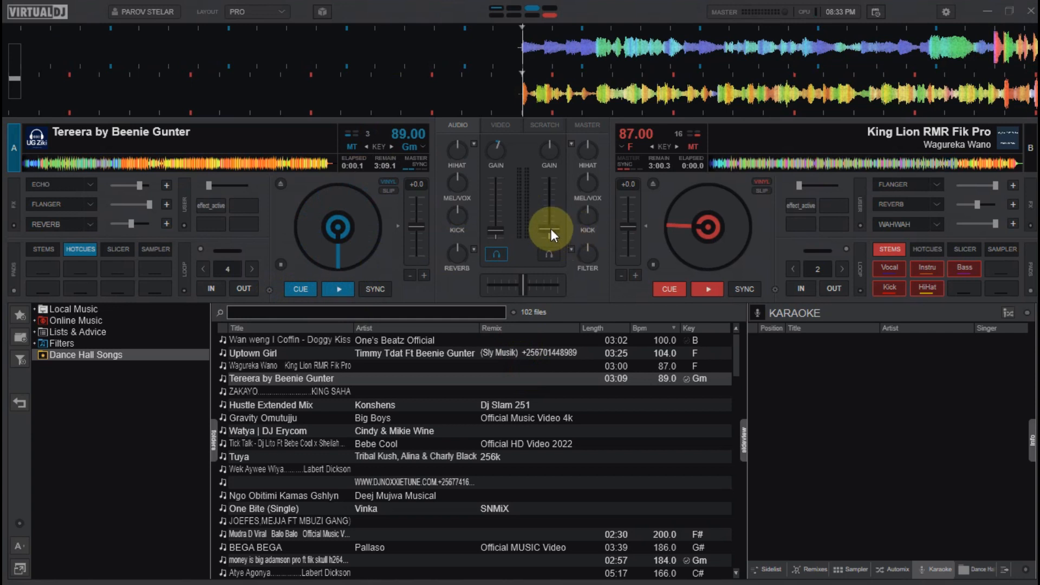
pyautogui.click(323, 12)
pyautogui.click(525, 369)
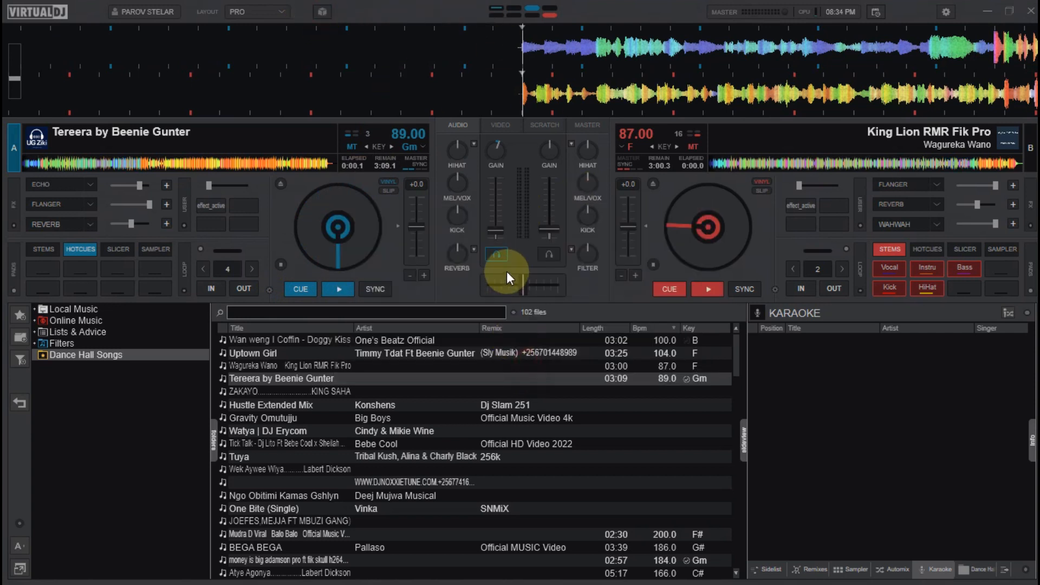
# - Play deck B, toggle Sandbox, and raise deck B's volume fader slightly
pyautogui.click(700, 288)
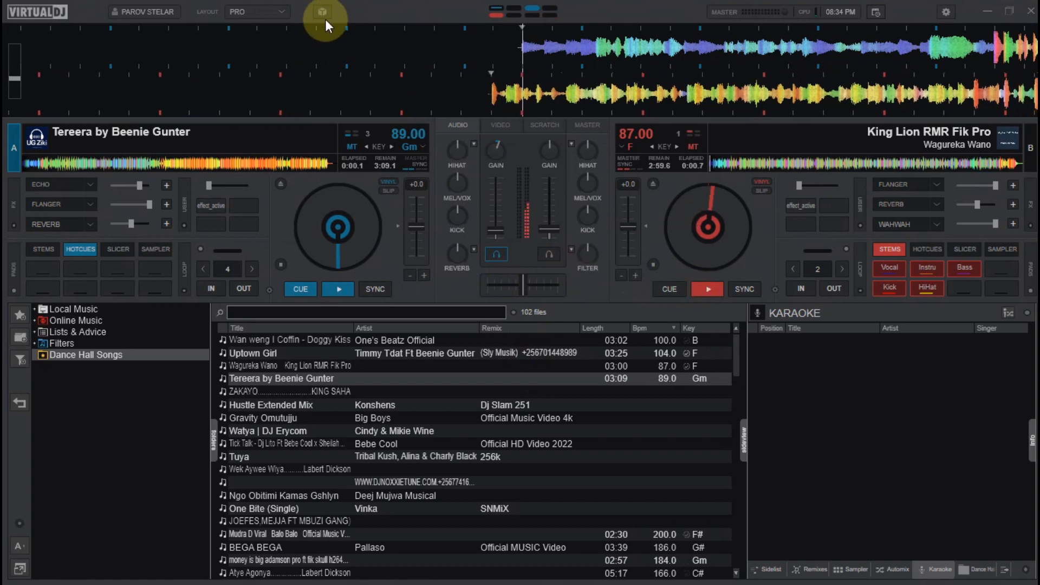
pyautogui.click(324, 13)
pyautogui.click(536, 370)
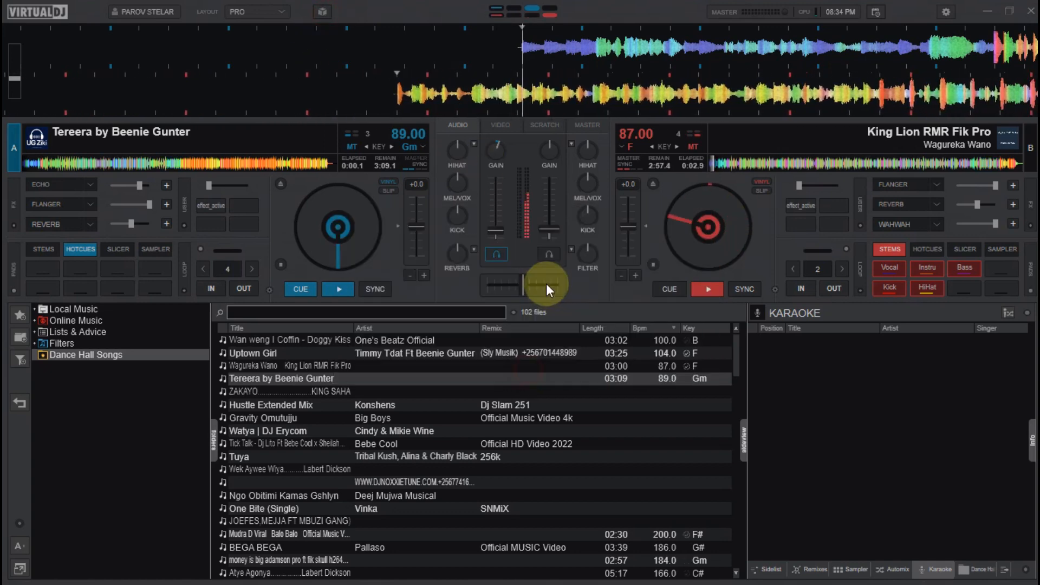
pyautogui.moveTo(552, 228)
pyautogui.mouseDown()
pyautogui.moveTo(552, 207)
pyautogui.moveTo(547, 216)
pyautogui.mouseUp()
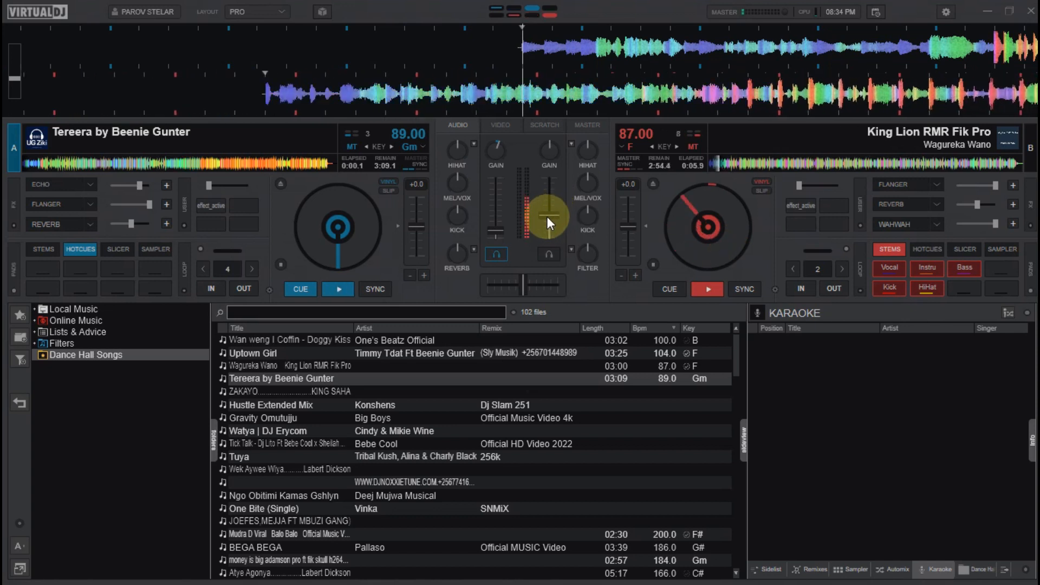
# - Activate Sandbox while deck B plays, dismiss its explanation, and lower deck B's volume fader to the minimum
pyautogui.click(322, 11)
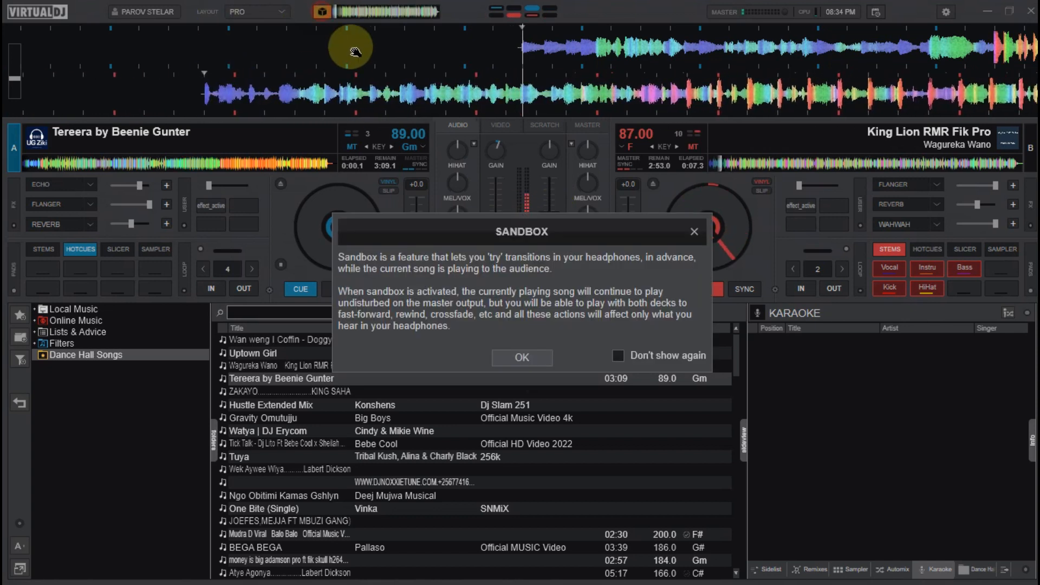
pyautogui.click(545, 352)
pyautogui.moveTo(551, 213); pyautogui.dragTo(549, 280)
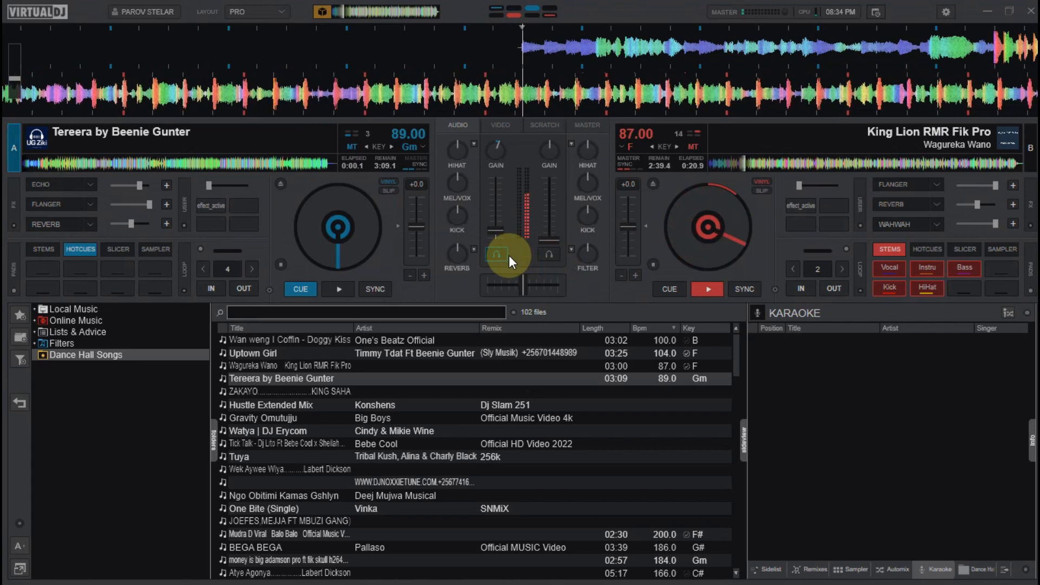
# - Close VirtualDJ, reopen it from the desktop, and select the song Hustle Extended Mix
pyautogui.click(1028, 12)
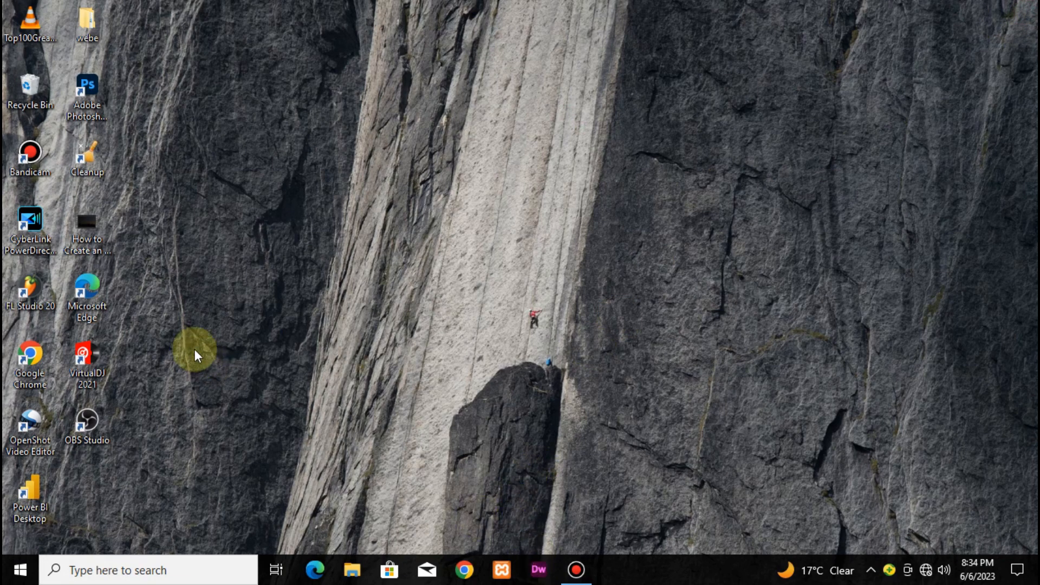
pyautogui.doubleClick(97, 357)
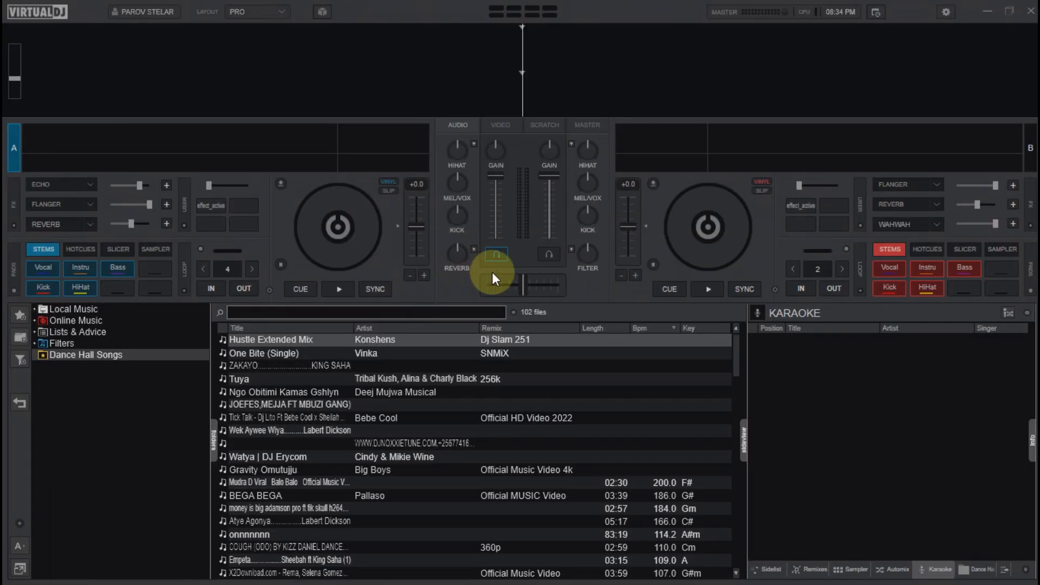
pyautogui.click(272, 342)
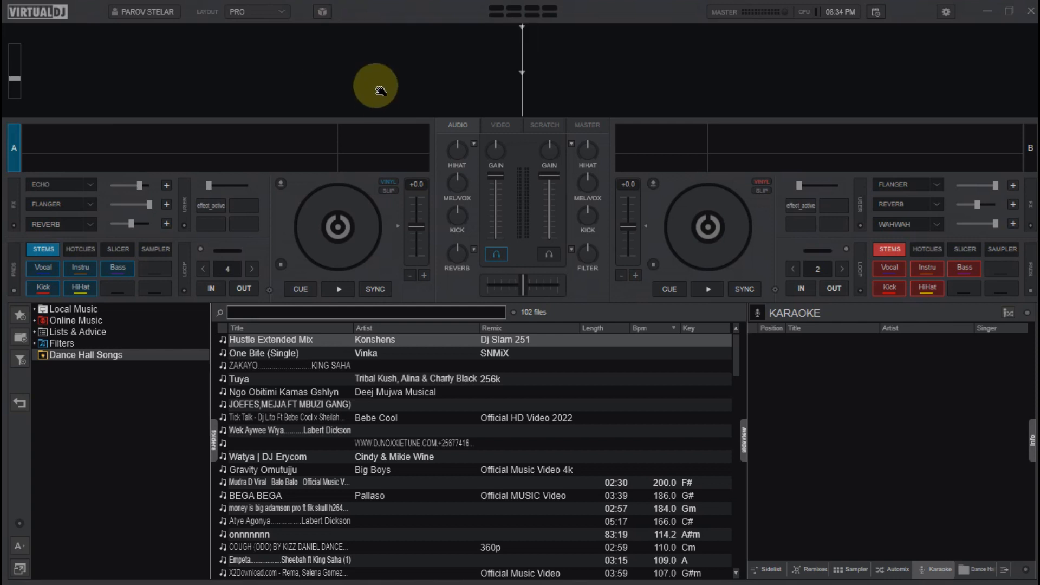
# - Review the available skin layouts and display options, leaving the PRO layout selected
pyautogui.moveTo(530, 6)
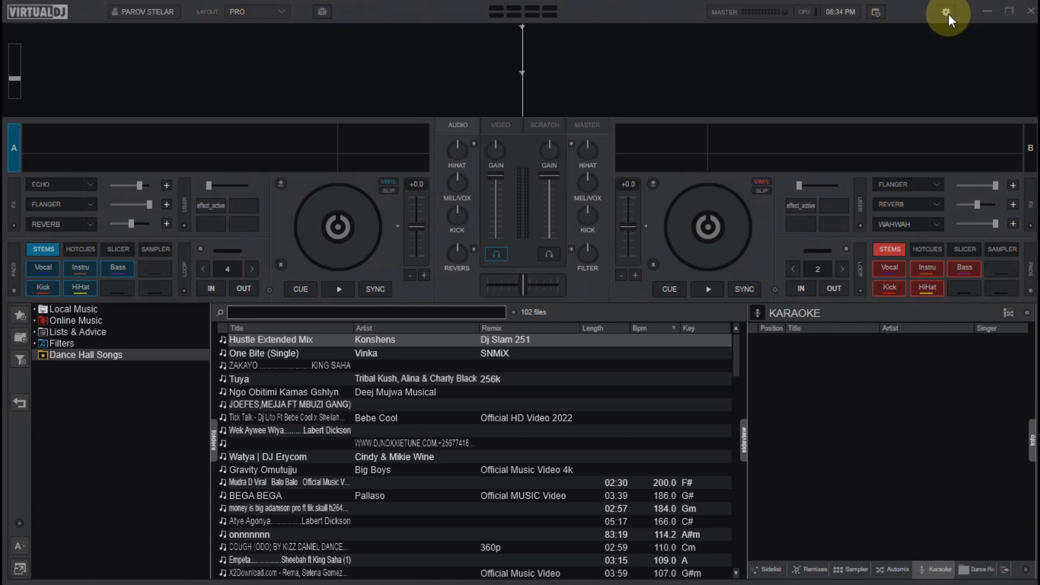
pyautogui.click(283, 12)
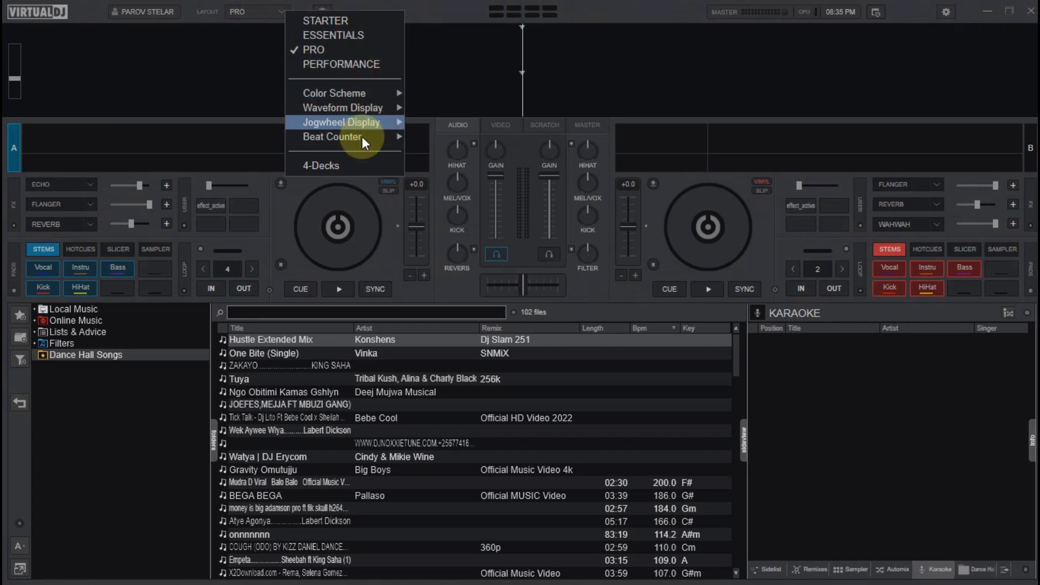
pyautogui.click(236, 36)
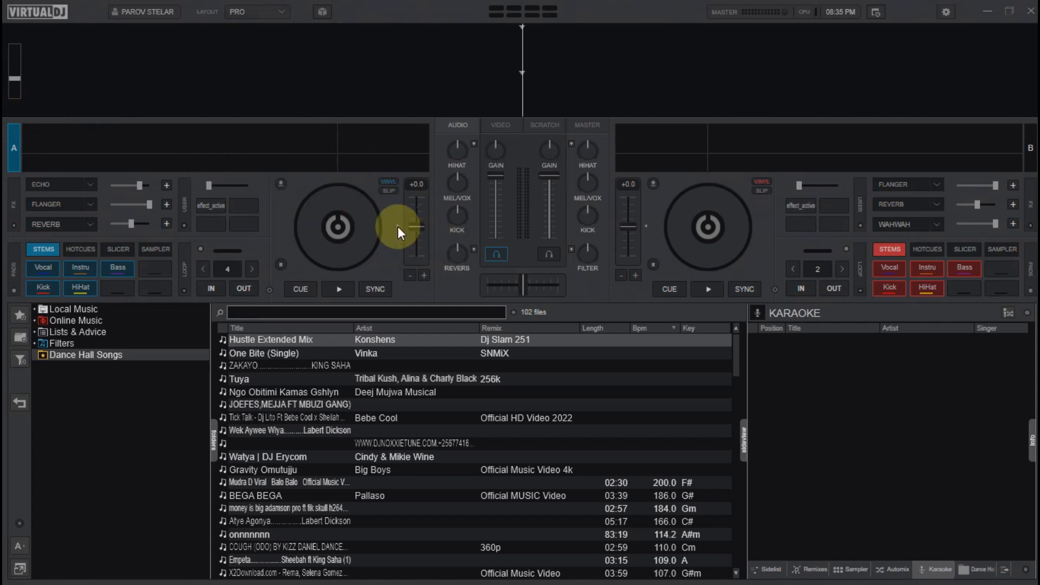
# - Try to load Hustle Extended Mix, load One Bite (Single) by Vinka onto deck A instead, and zoom in on its waveform
pyautogui.click(277, 182)
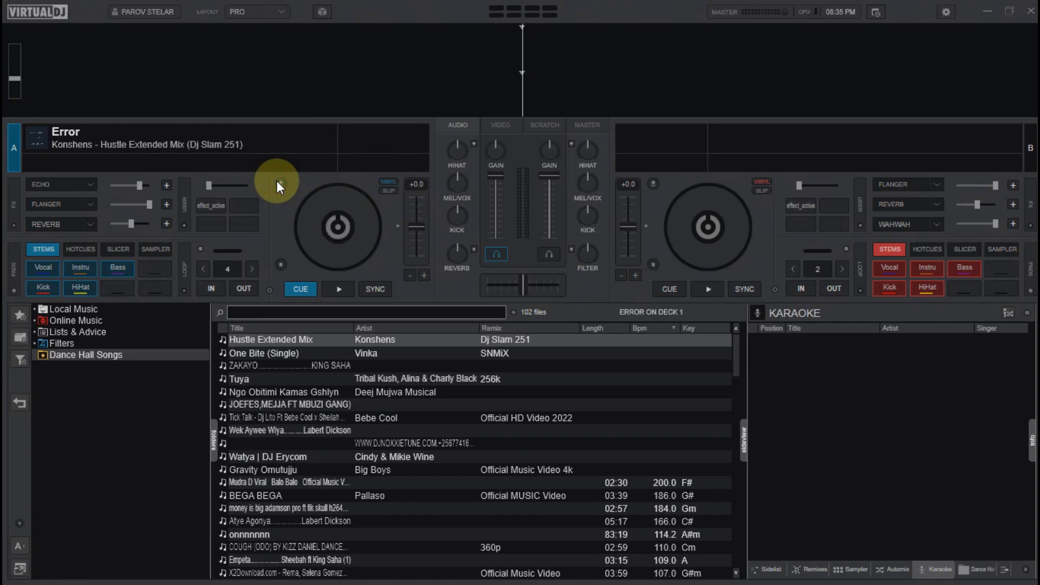
pyautogui.click(276, 181)
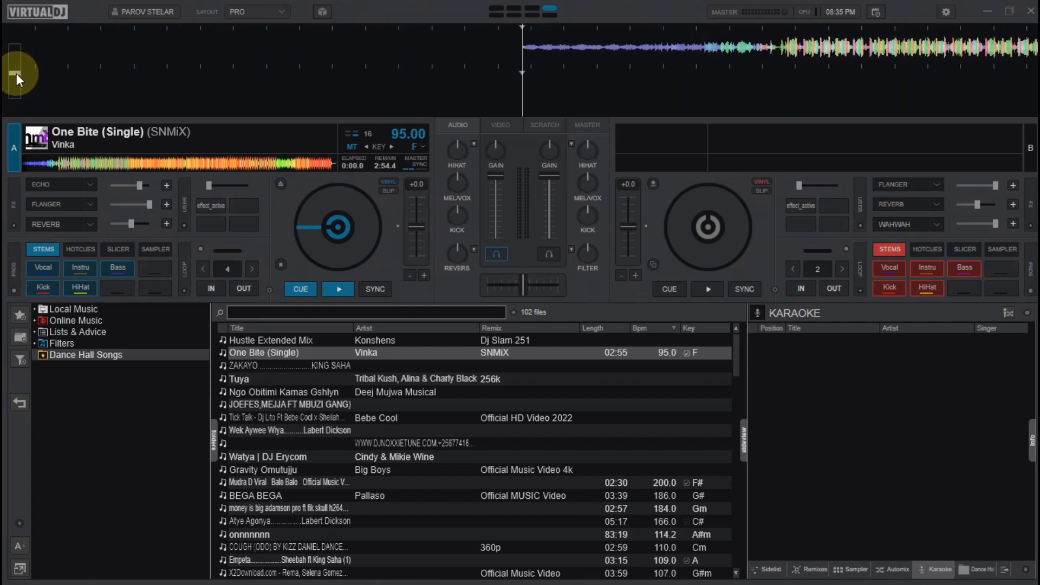
pyautogui.moveTo(16, 71); pyautogui.dragTo(16, 80)
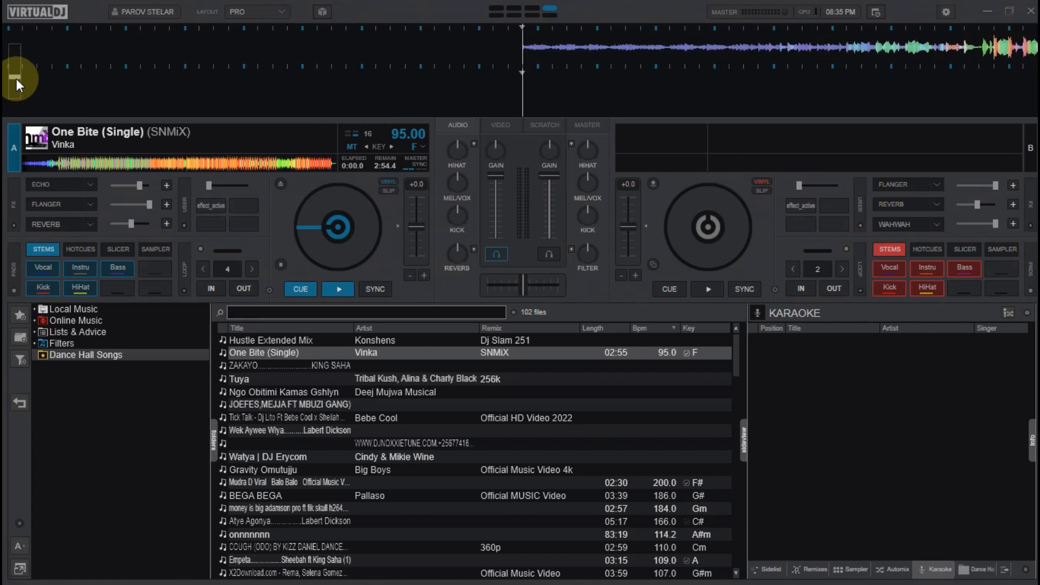
# - Switch the active deck between A and B, ending on deck A
pyautogui.click(5, 145)
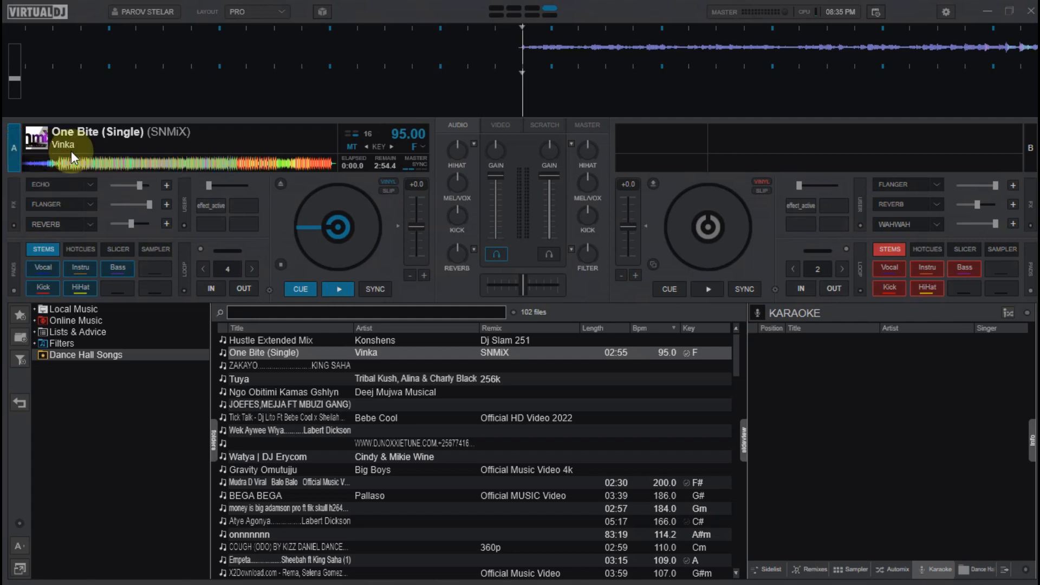
pyautogui.click(1029, 169)
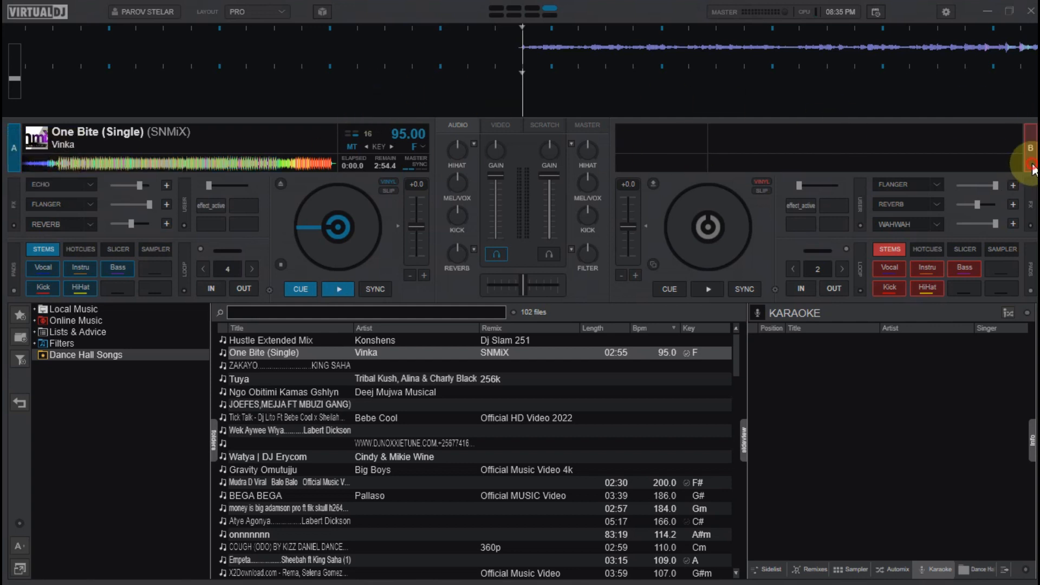
pyautogui.click(18, 141)
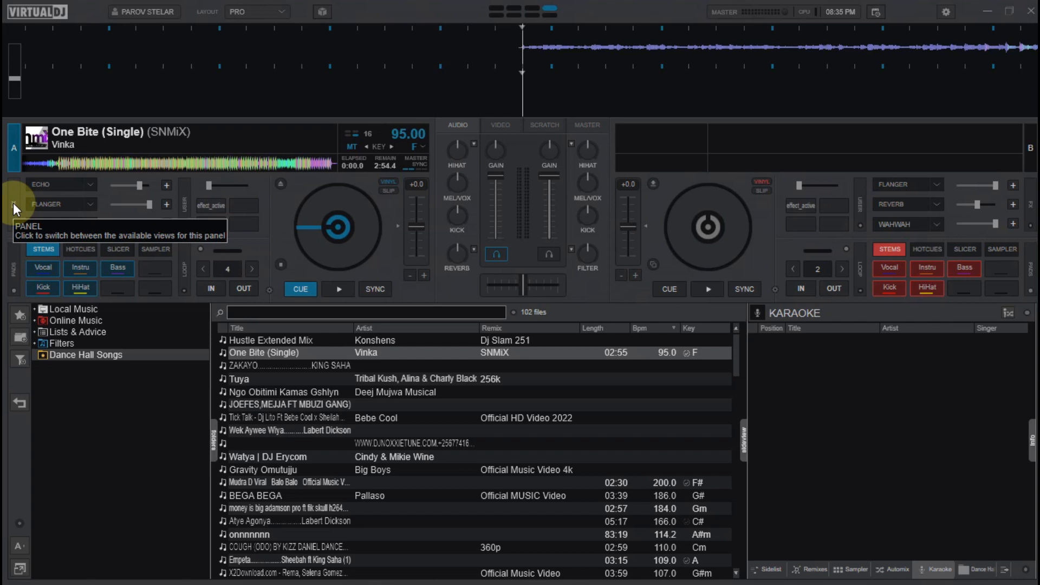
# - Examine the effects available for deck A's Echo and Flanger slots without changing either effect
pyautogui.click(13, 203)
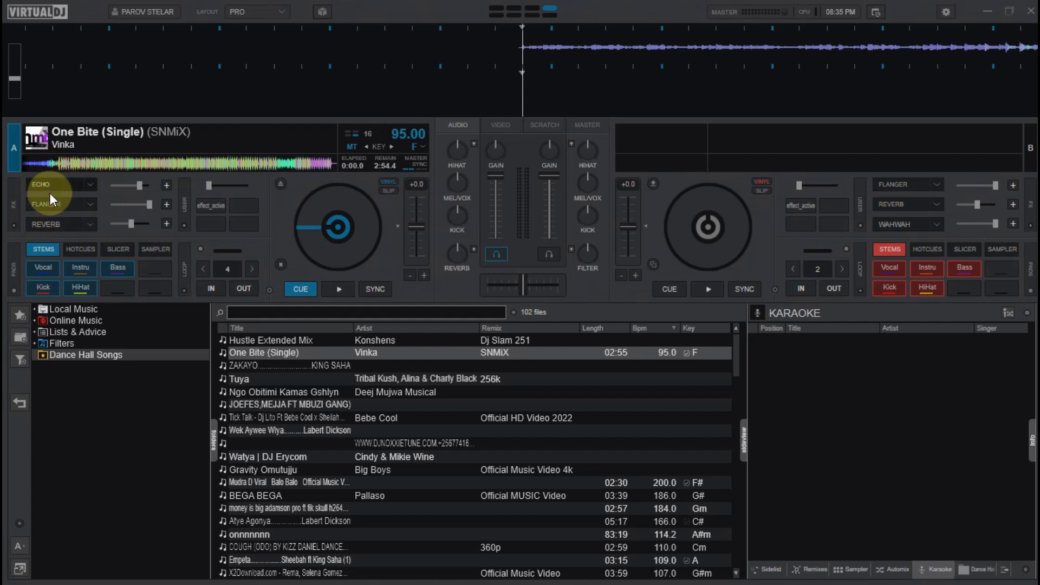
pyautogui.click(90, 185)
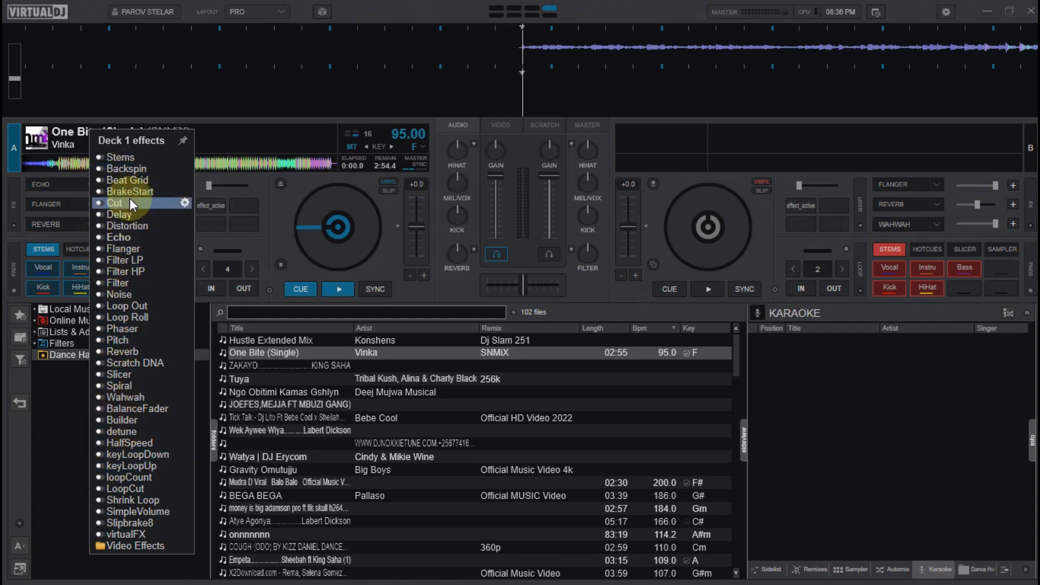
pyautogui.click(51, 96)
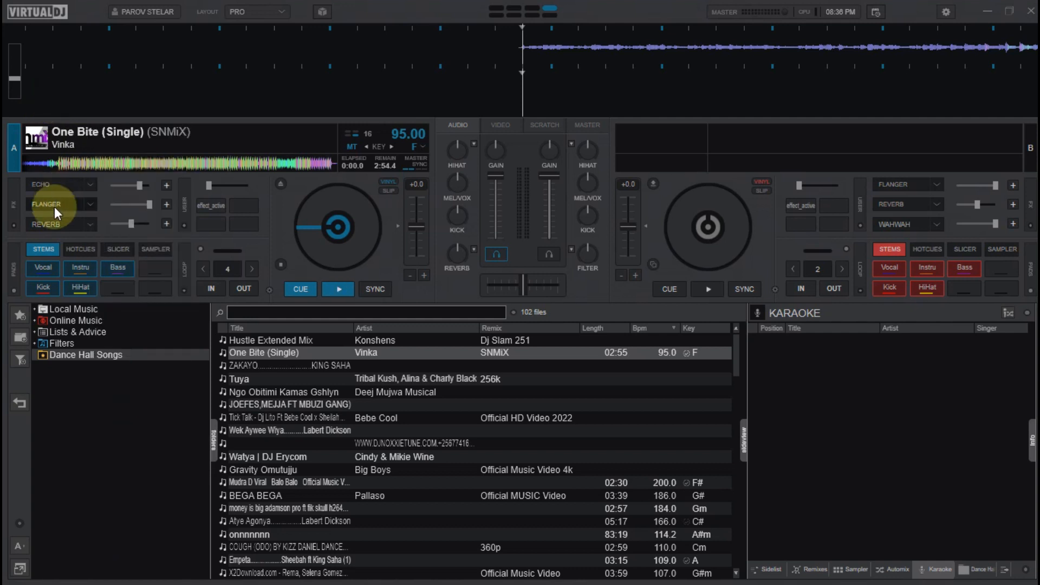
pyautogui.click(90, 203)
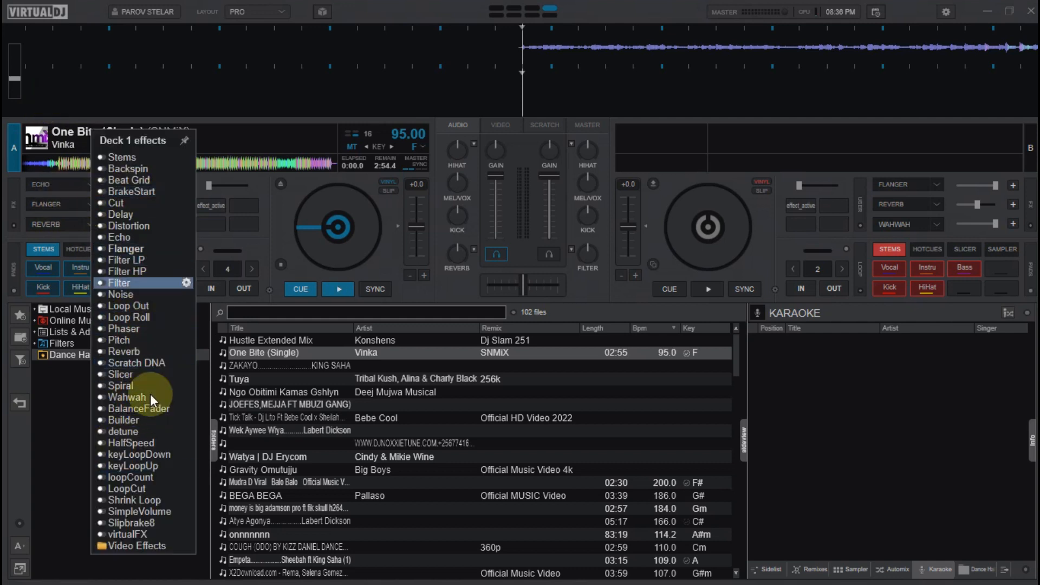
pyautogui.click(105, 101)
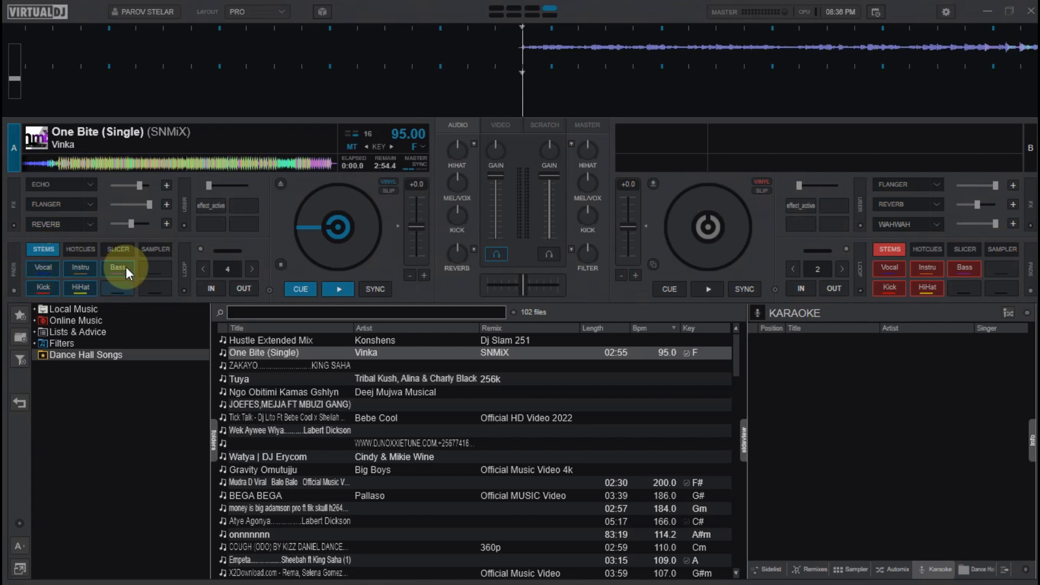
# - Cycle deck A's pads through the Hotcues, Slicer, Sampler and Stems pages, ending on Sampler
pyautogui.click(81, 249)
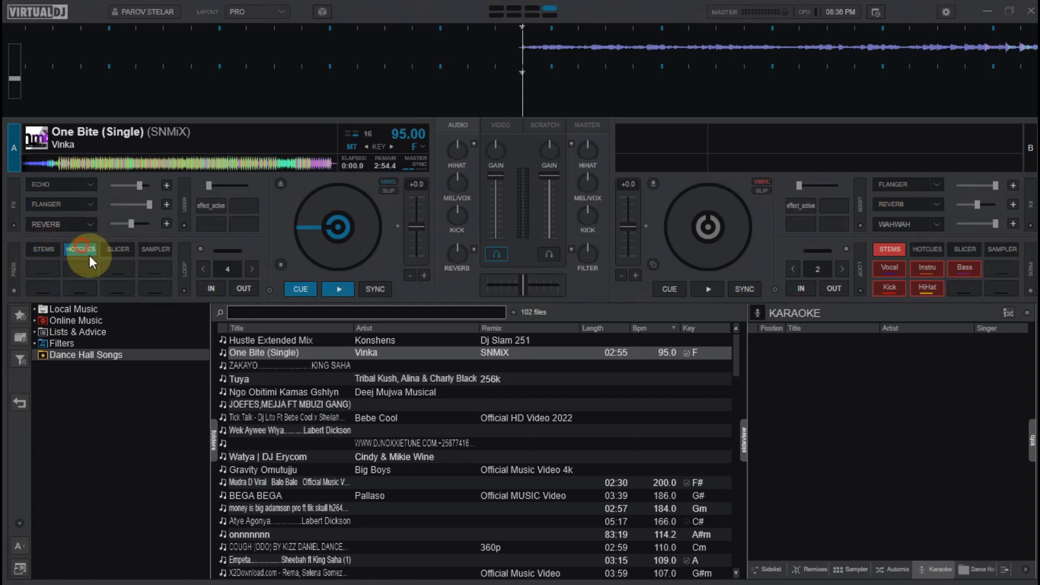
pyautogui.click(127, 251)
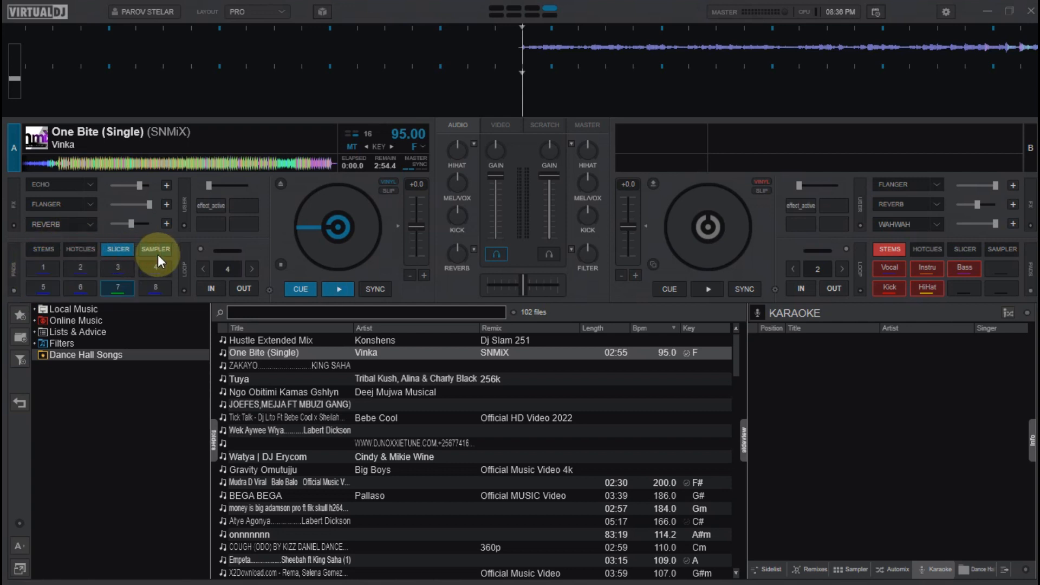
pyautogui.click(158, 255)
pyautogui.click(36, 250)
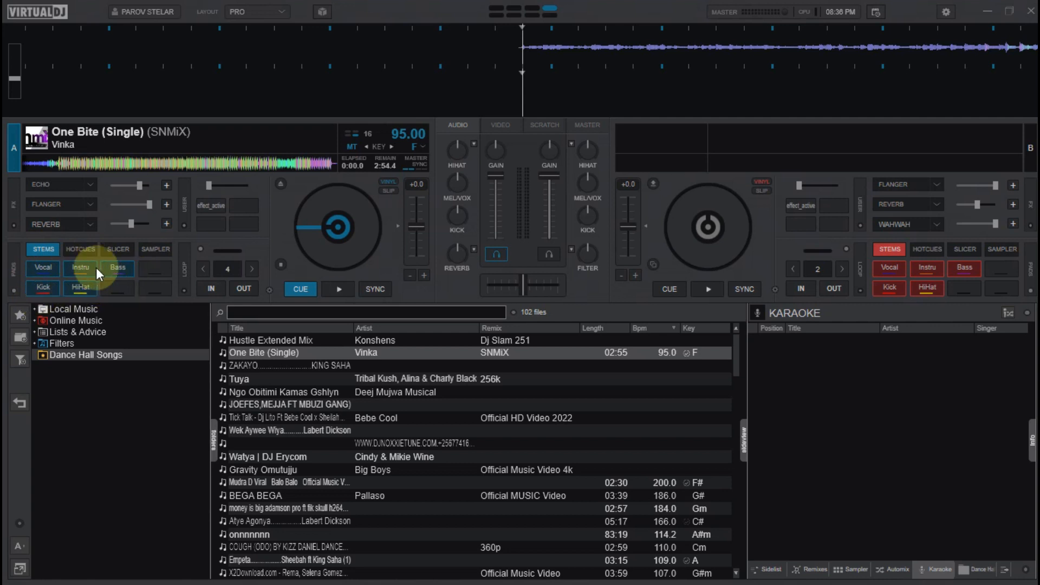
pyautogui.click(126, 248)
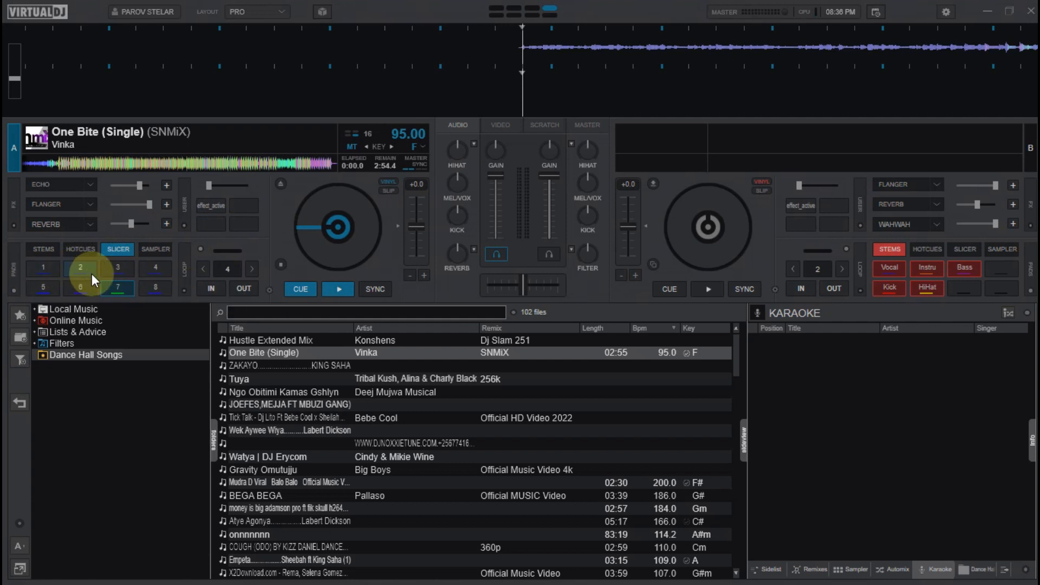
pyautogui.click(153, 251)
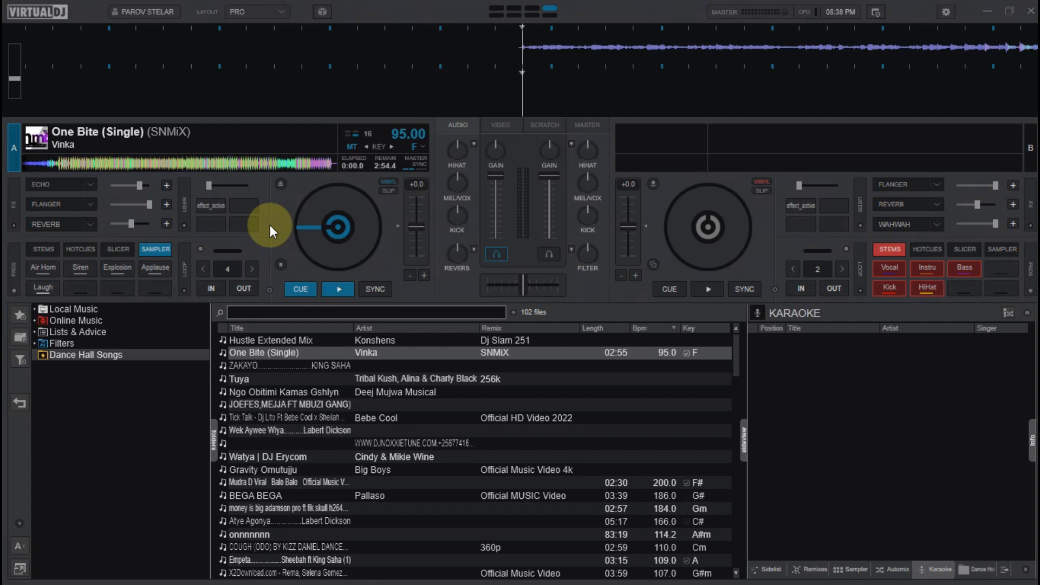
# - Activate Echo with deck A's effect_active custom button, and inspect the button's action in the Button Editor
pyautogui.click(219, 206)
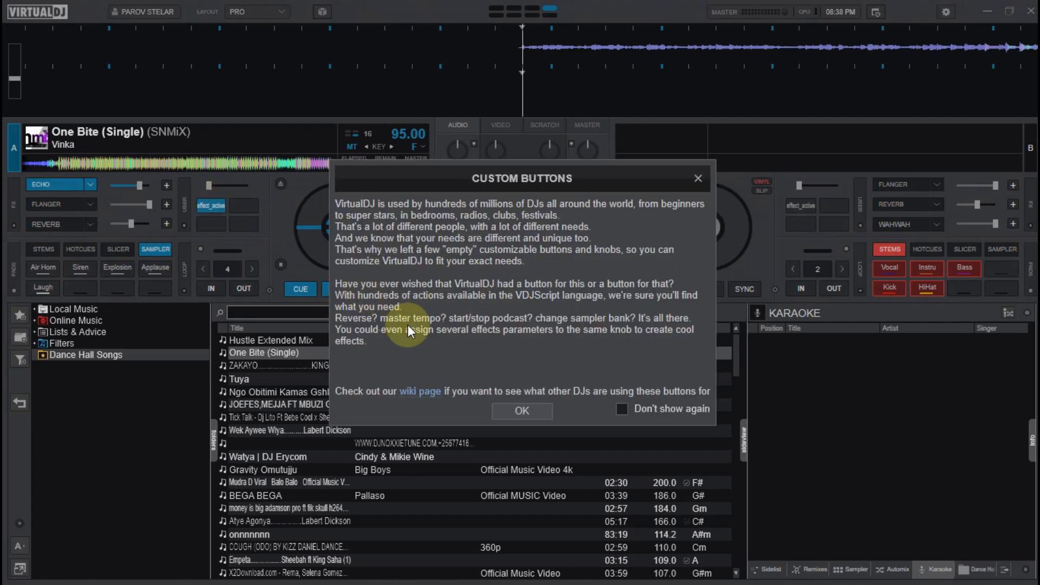
pyautogui.click(521, 410)
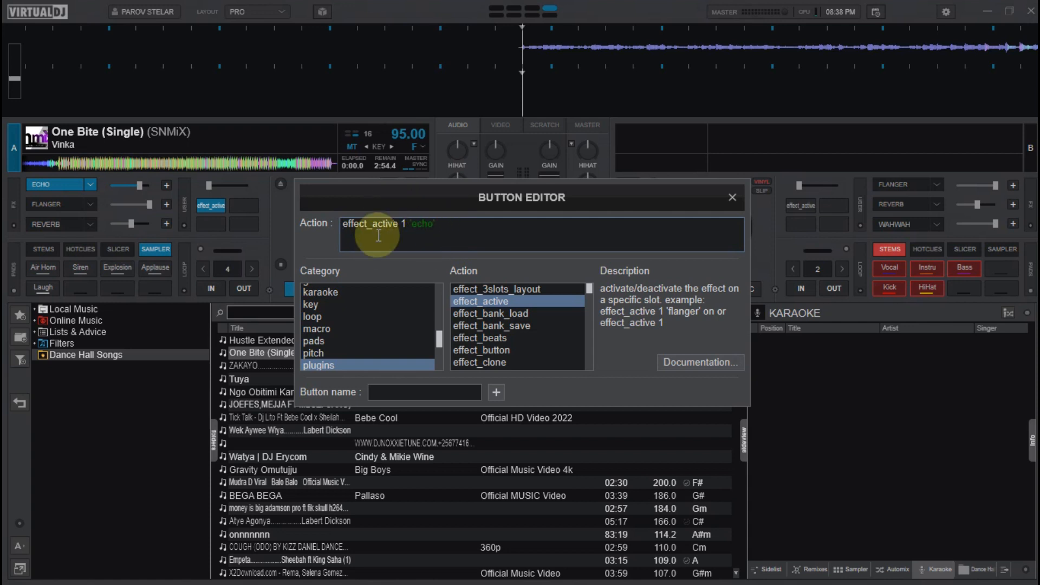
pyautogui.click(733, 198)
# - Lower deck A's volume to the minimum, play it while repeatedly toggling Echo with the effect_active button, and return to its cue point
pyautogui.moveTo(499, 203); pyautogui.dragTo(502, 271)
pyautogui.press('space')
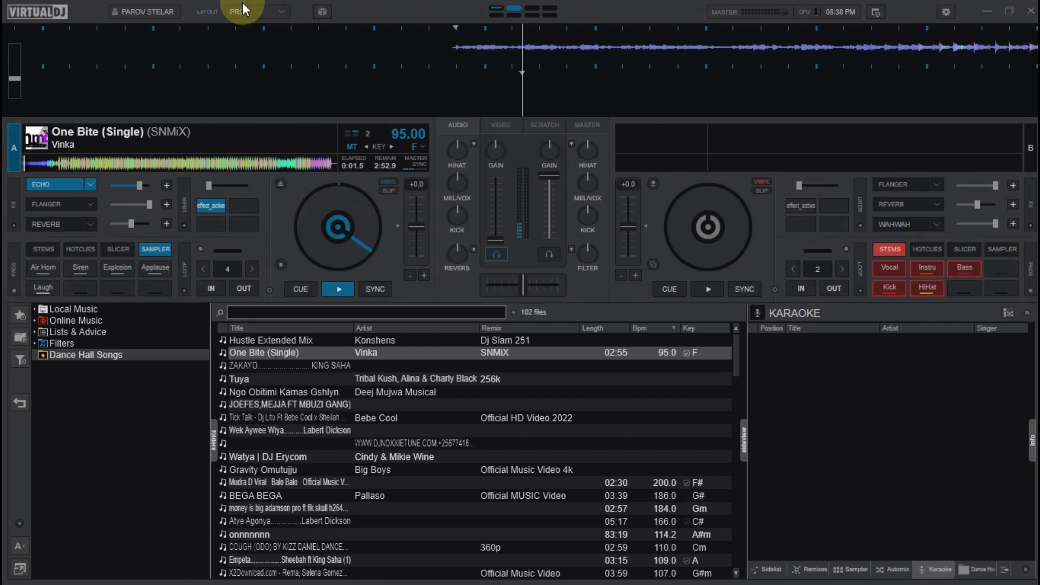
pyautogui.click(213, 209)
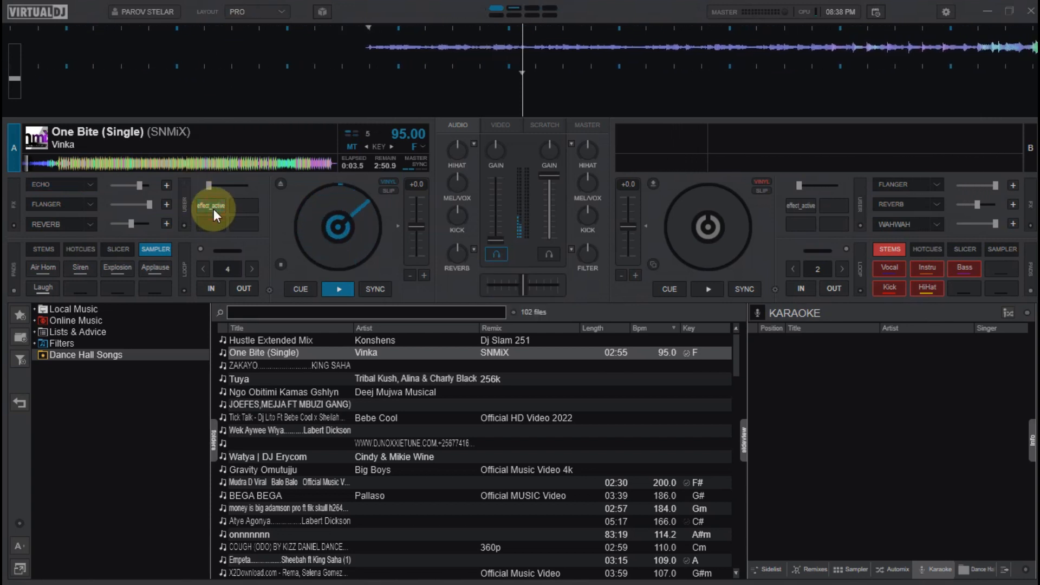
pyautogui.click(213, 209)
pyautogui.click(213, 209)
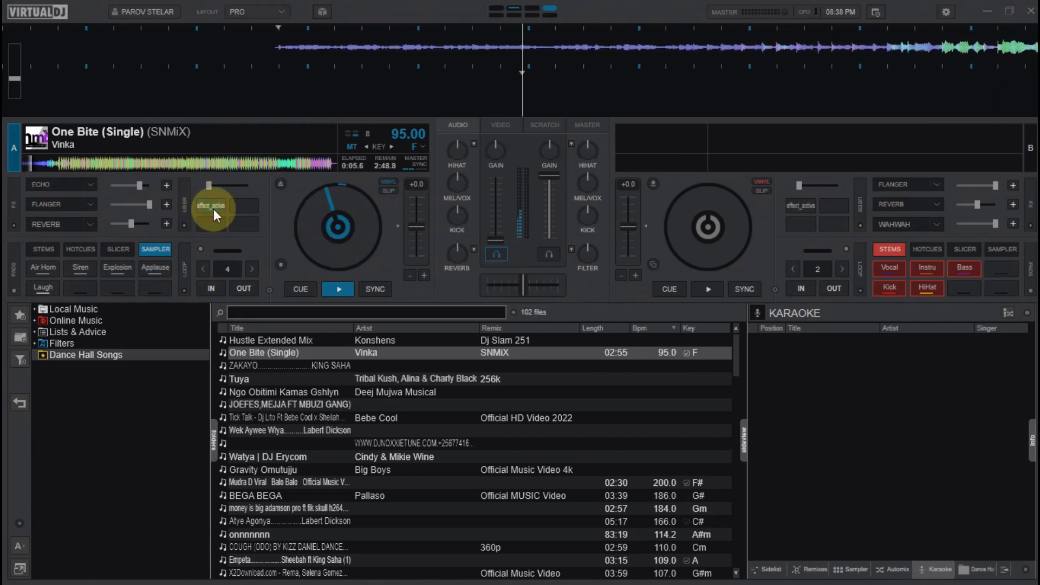
pyautogui.click(213, 209)
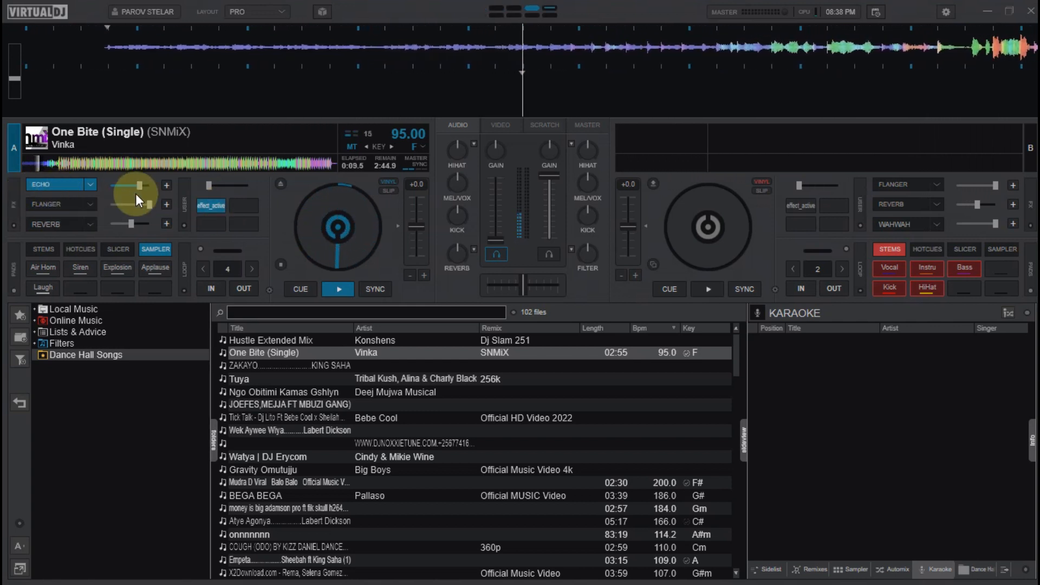
pyautogui.click(206, 210)
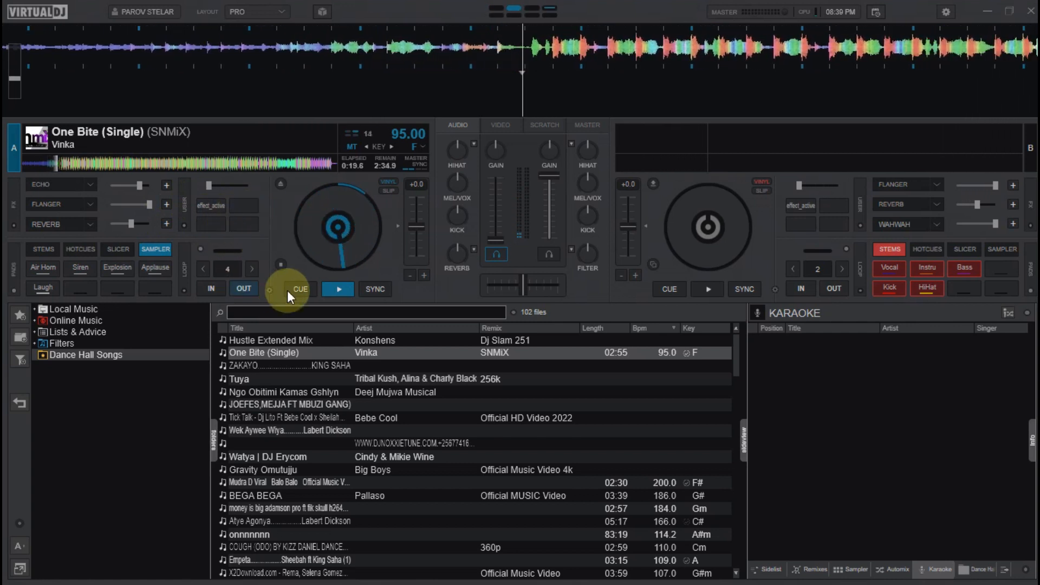
pyautogui.click(307, 288)
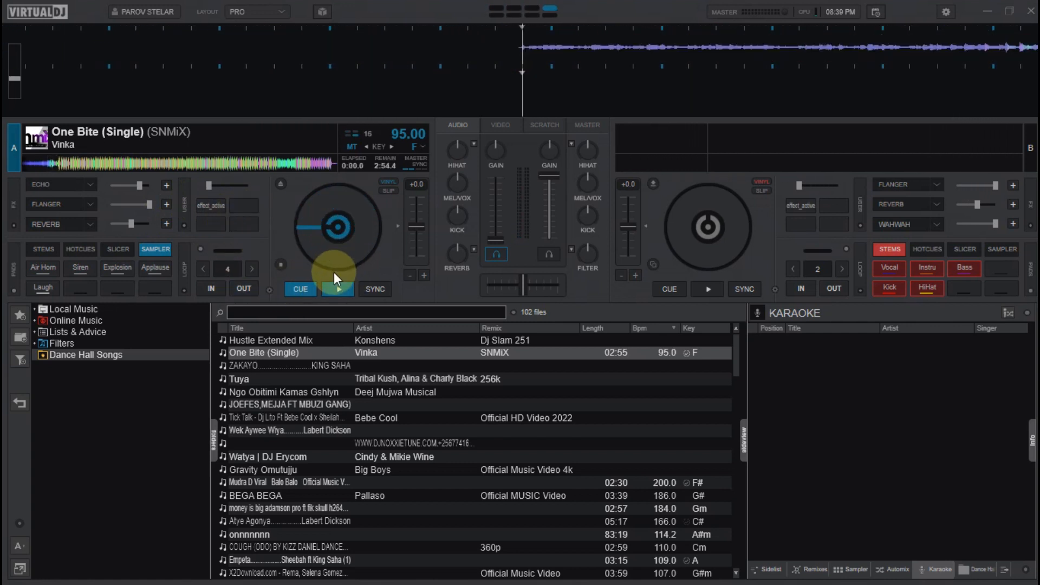
# - Unload the track from deck A, load One Bite (Single) onto it again, and unload it once more
pyautogui.click(281, 186)
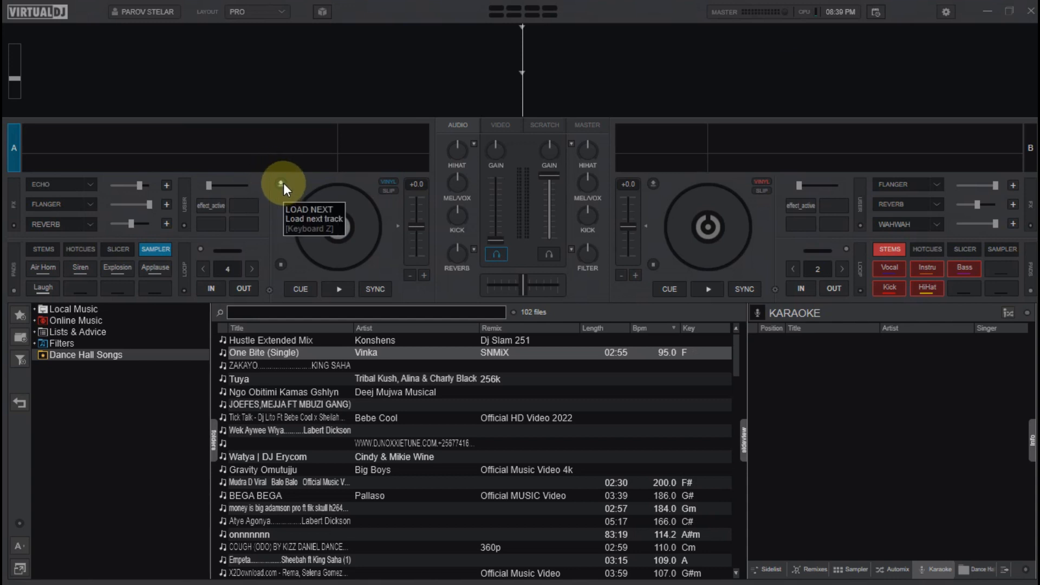
pyautogui.click(284, 184)
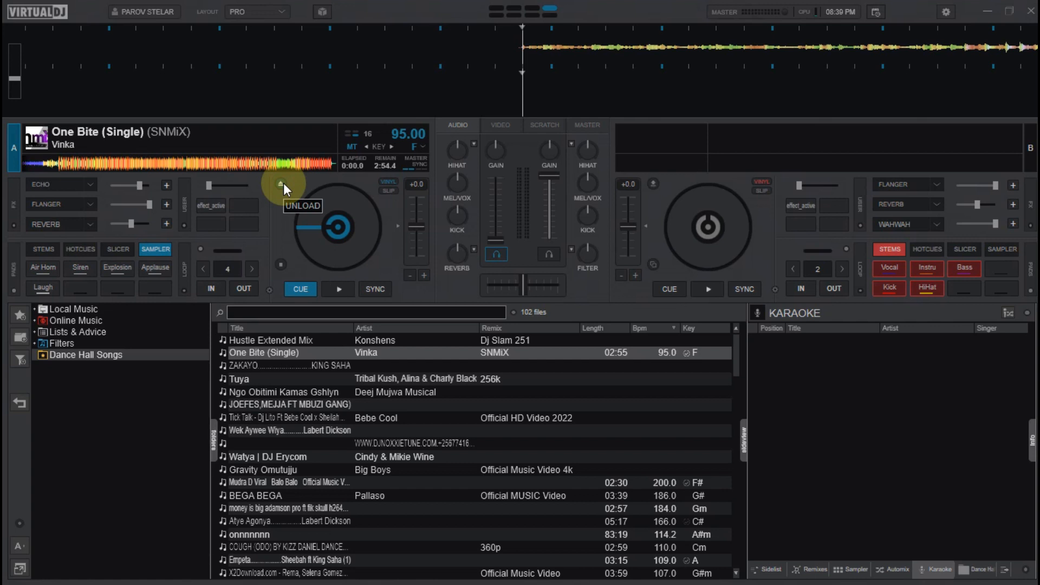
pyautogui.click(281, 184)
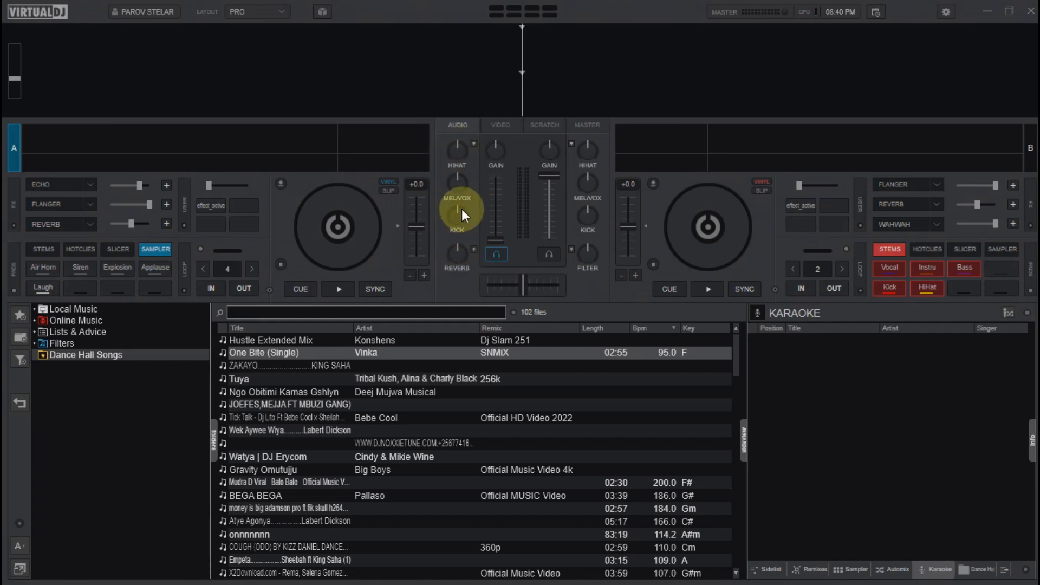
# - Review the advanced EQ mode options, then view the mixer's Video, Scratch and Master pages and return to Audio
pyautogui.click(476, 142)
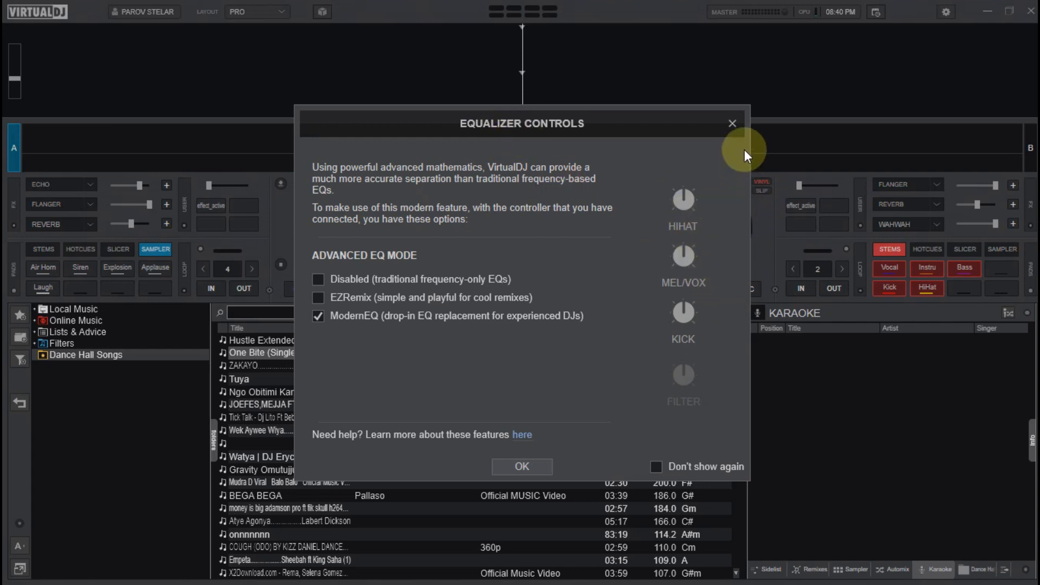
pyautogui.click(732, 124)
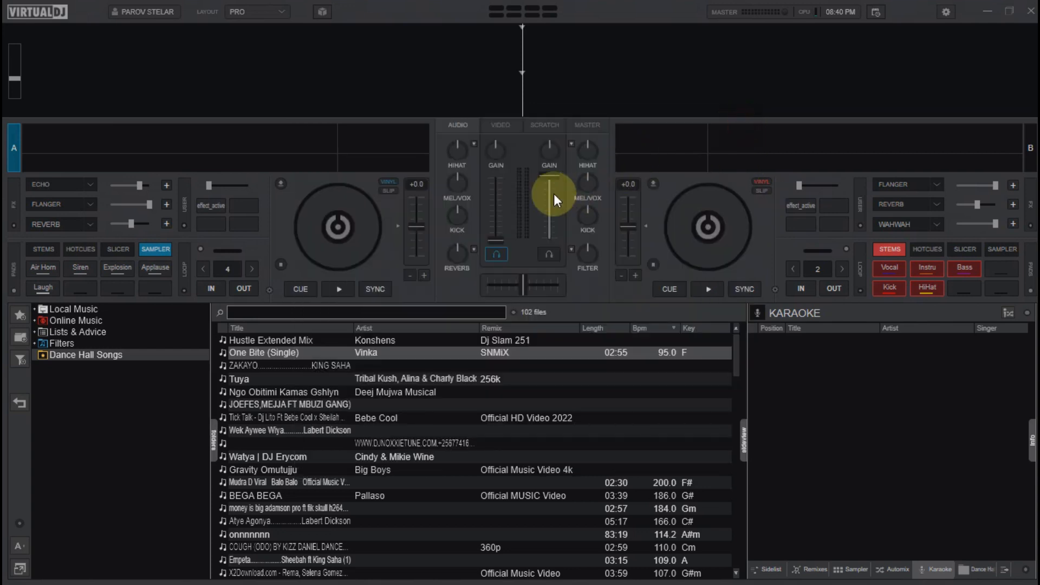
pyautogui.click(498, 131)
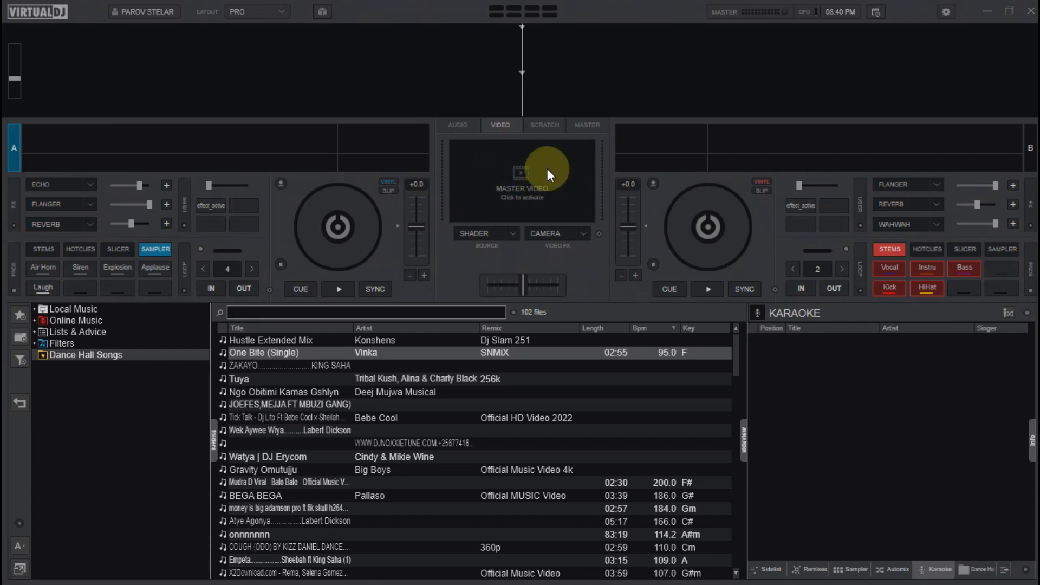
pyautogui.click(541, 126)
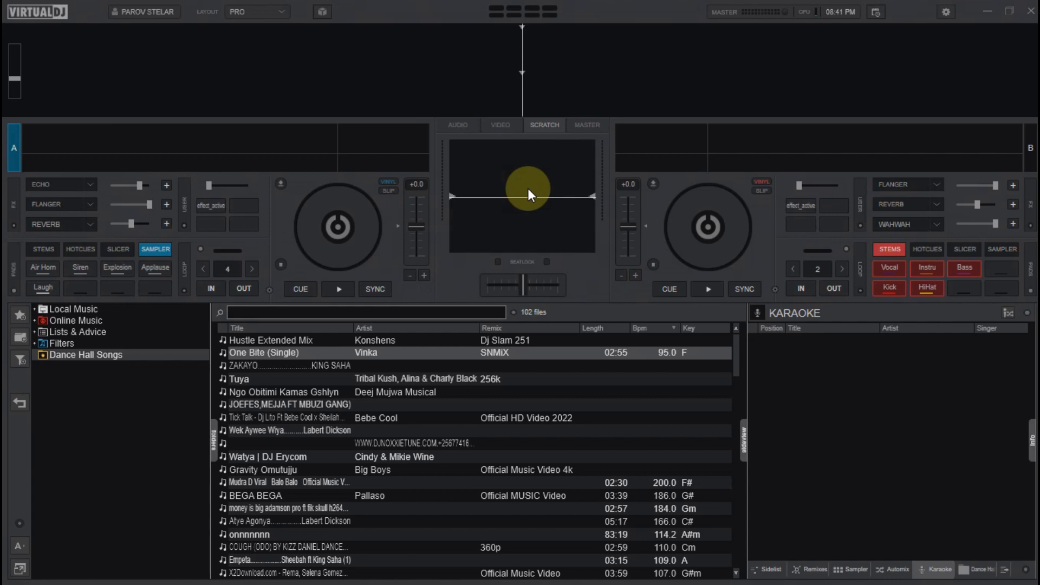
pyautogui.click(586, 126)
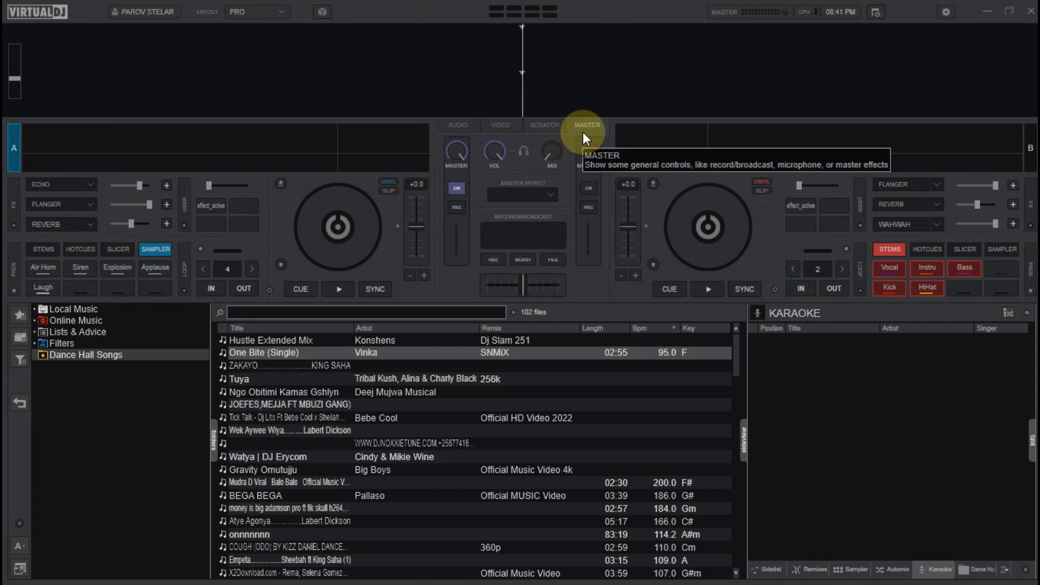
pyautogui.click(460, 124)
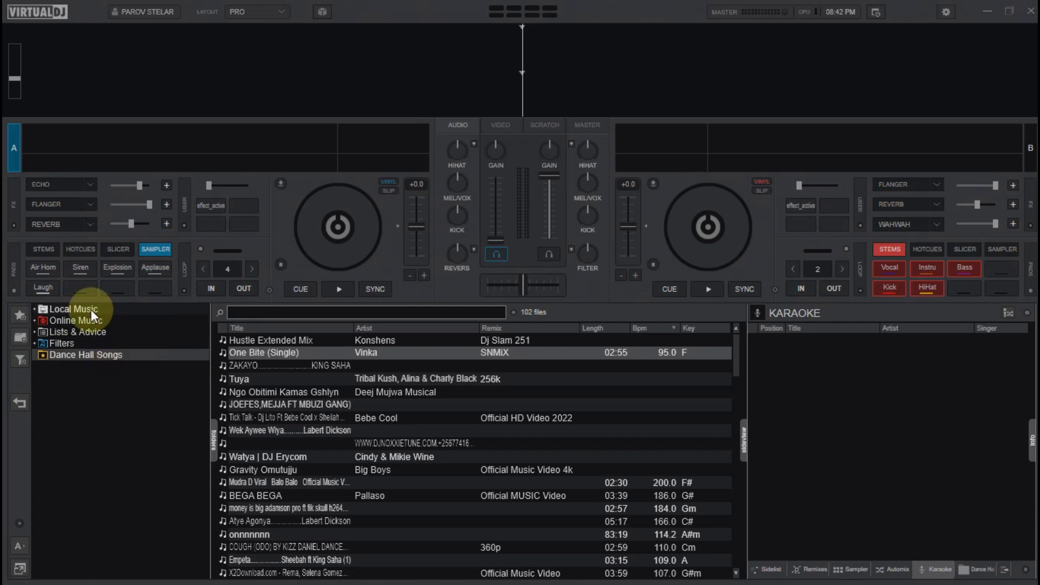
# - Switch the browser back and forth between the Dance Hall Songs and Local Music folders, ending on Local Music
pyautogui.click(21, 405)
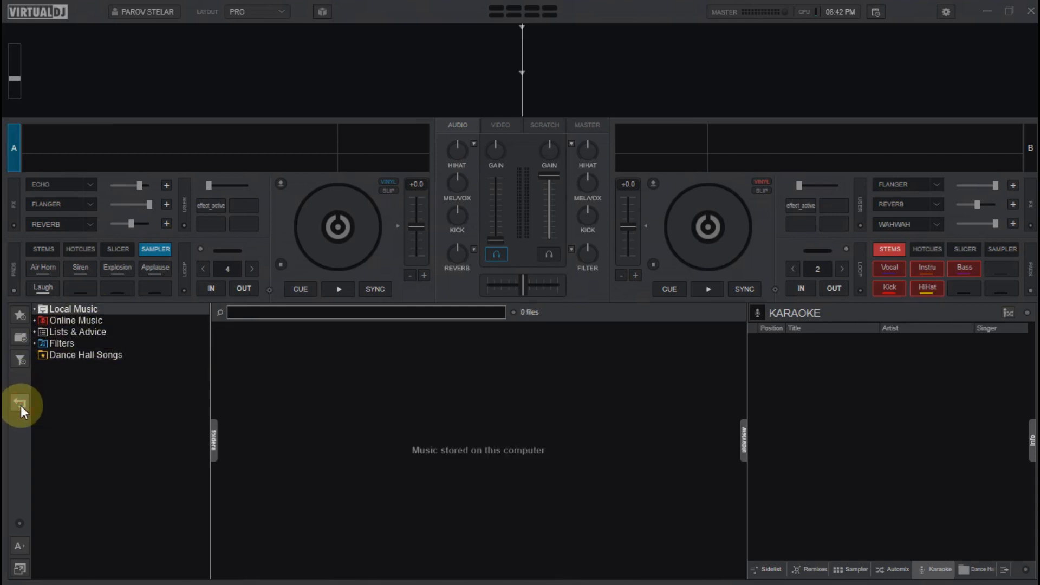
pyautogui.click(20, 406)
pyautogui.click(20, 405)
pyautogui.click(21, 406)
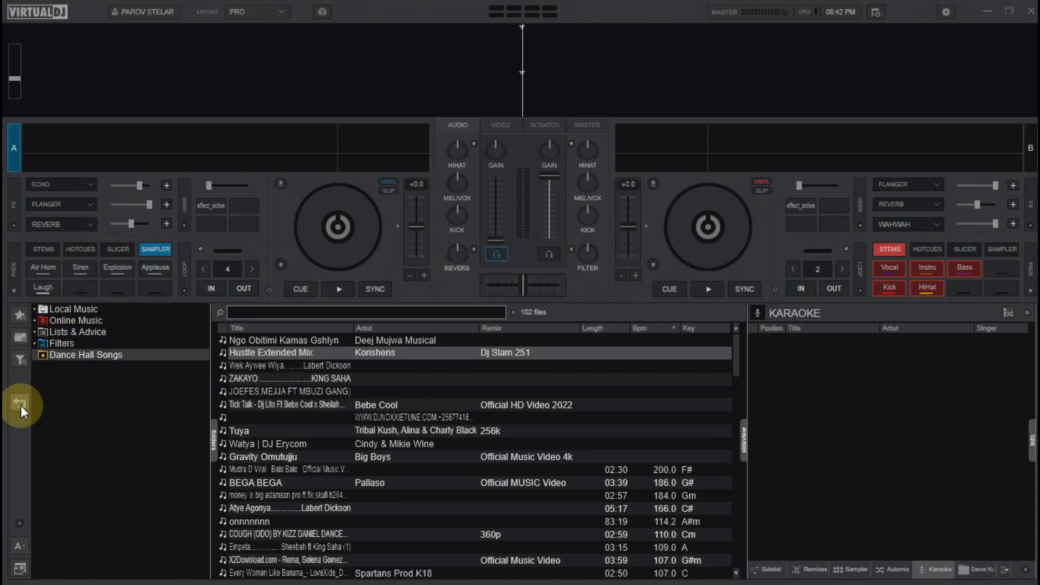
pyautogui.click(20, 405)
pyautogui.click(21, 405)
pyautogui.click(21, 405)
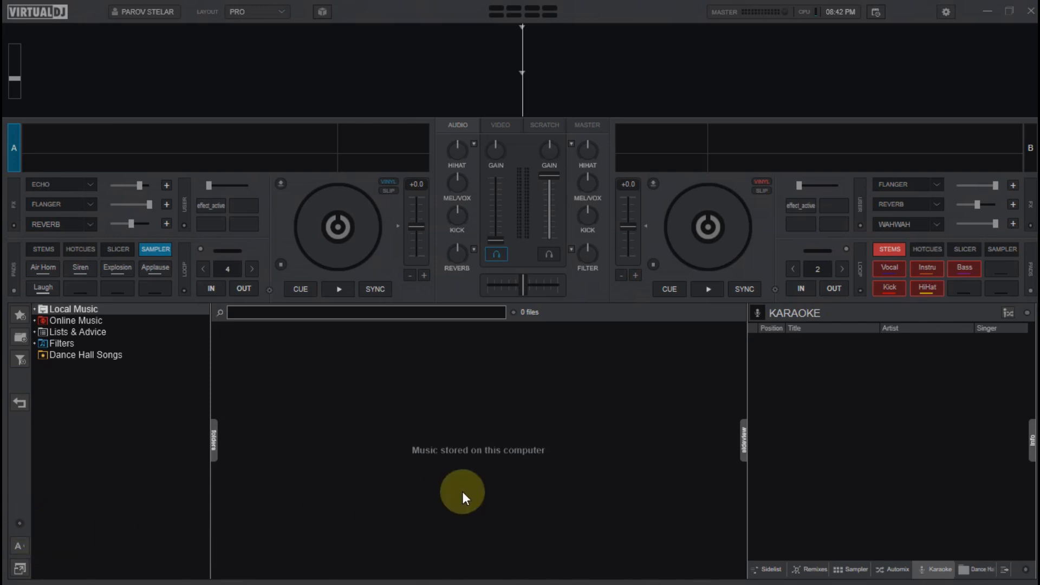
# - Cycle through the browser's text sizes, ending on the larger text
pyautogui.click(20, 546)
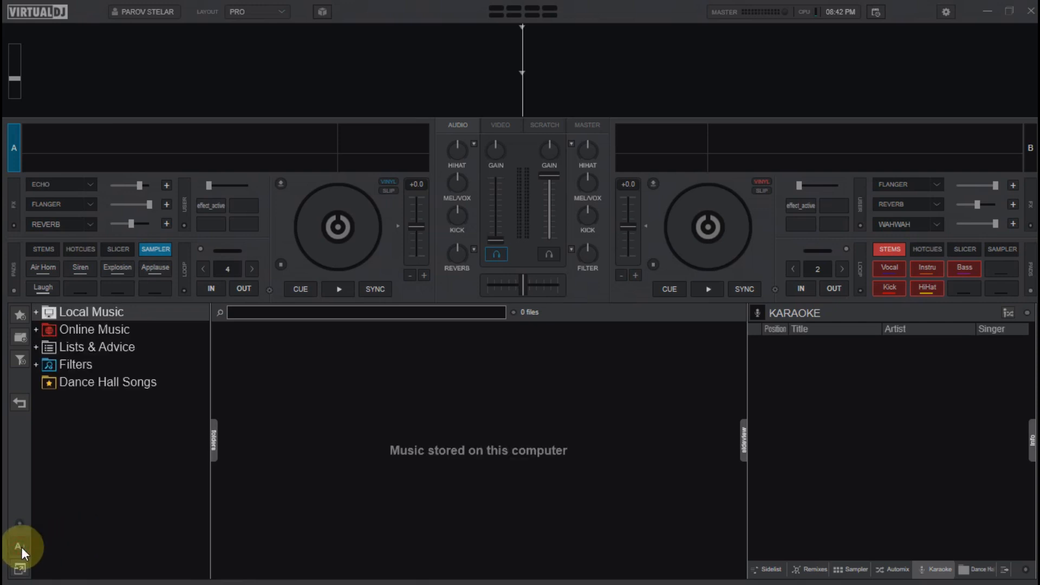
pyautogui.click(21, 547)
pyautogui.click(22, 548)
pyautogui.click(21, 547)
pyautogui.click(21, 547)
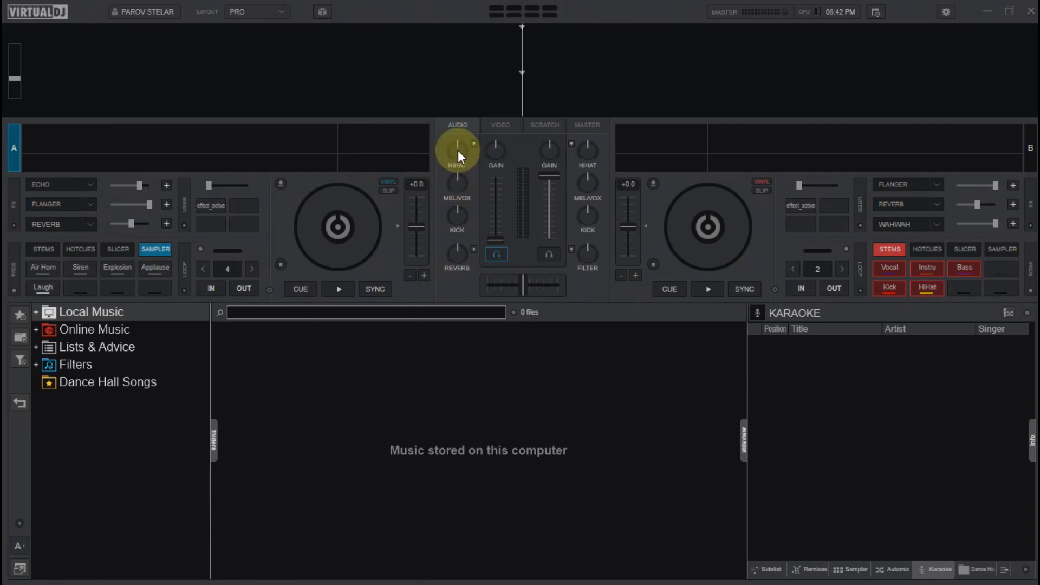
# - Toggle the enlarged browser view on and off repeatedly, ending with the full decks and mixer shown
pyautogui.click(21, 569)
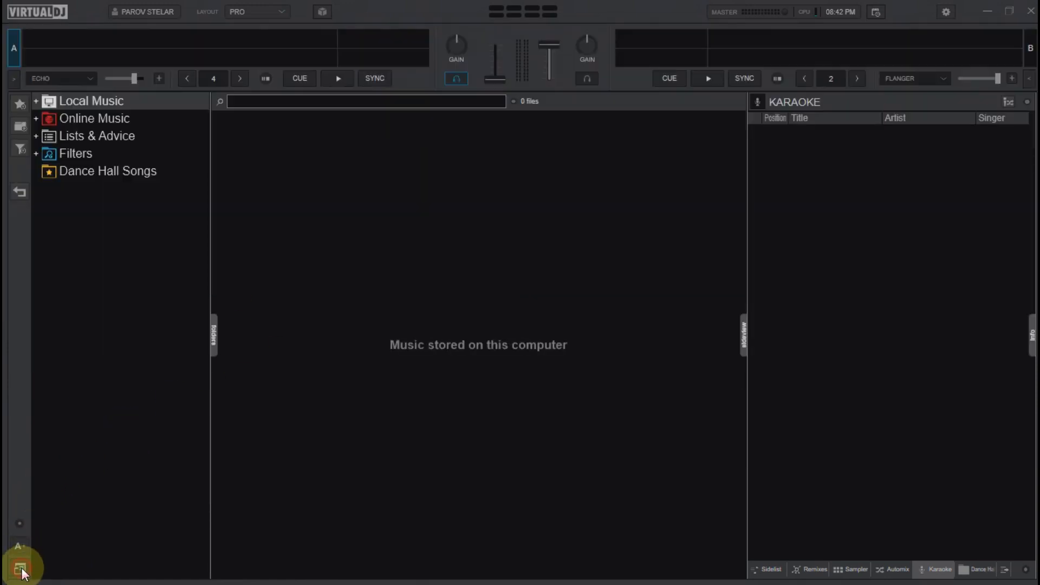
pyautogui.click(21, 569)
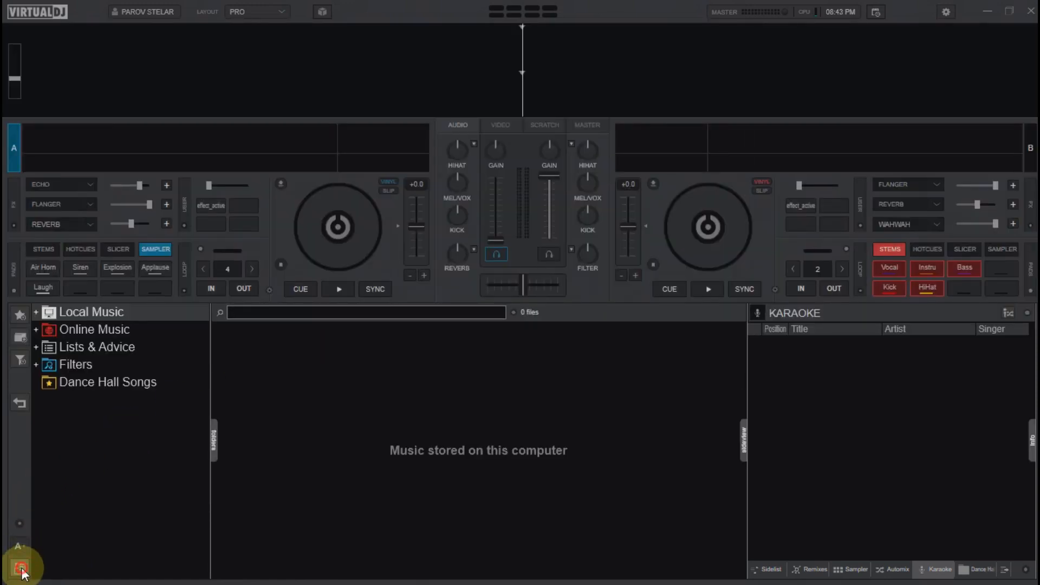
pyautogui.click(21, 569)
pyautogui.click(21, 568)
pyautogui.click(21, 569)
pyautogui.click(21, 569)
pyautogui.click(21, 569)
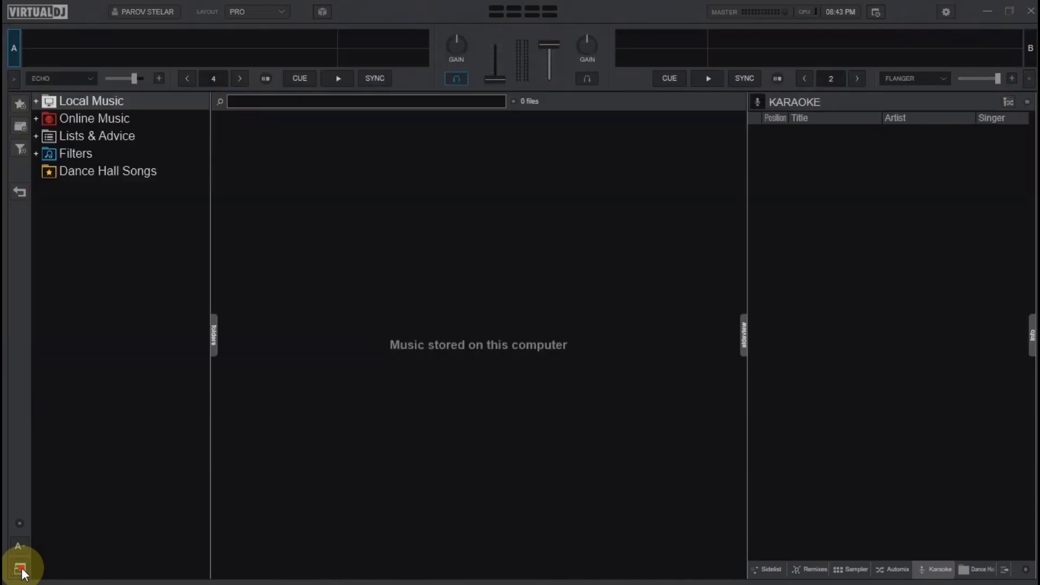
pyautogui.click(21, 568)
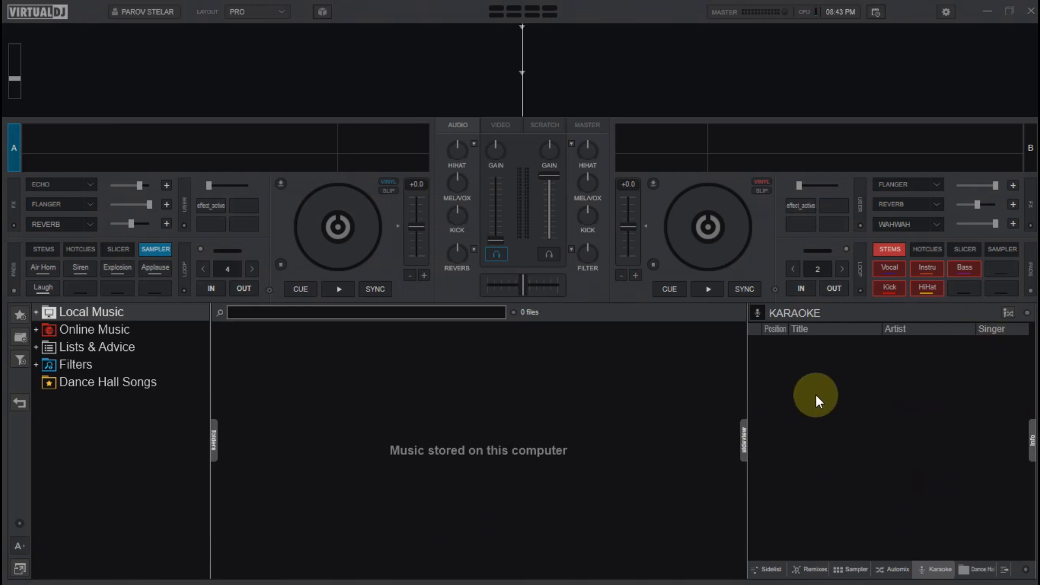
# - Cycle the sideview through Sidelist, Remixes, Sampler, Automix, Karaoke and Dance Hall Songs, return to Sidelist, and briefly show the track info
pyautogui.click(775, 571)
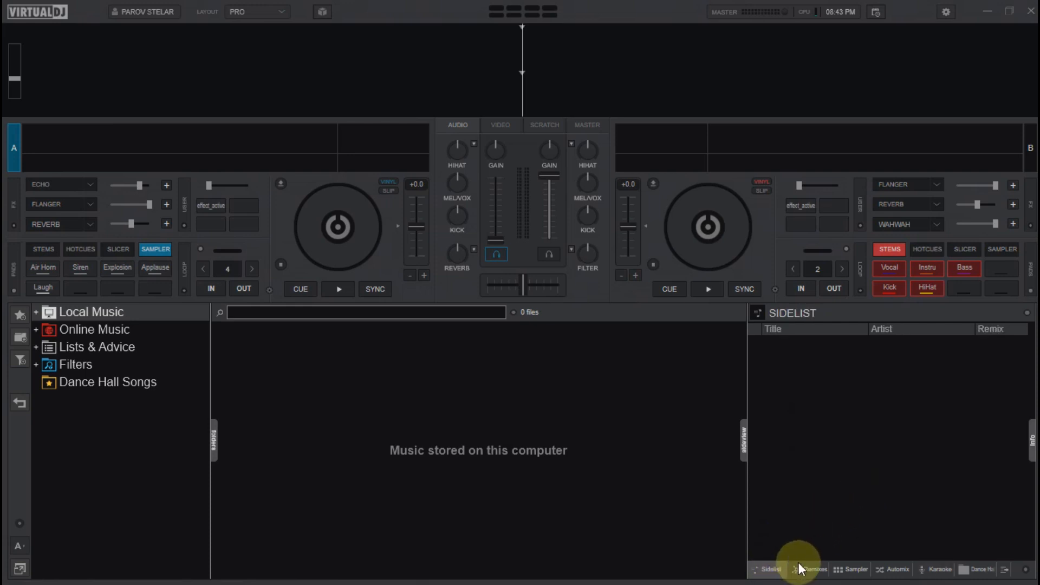
pyautogui.click(823, 572)
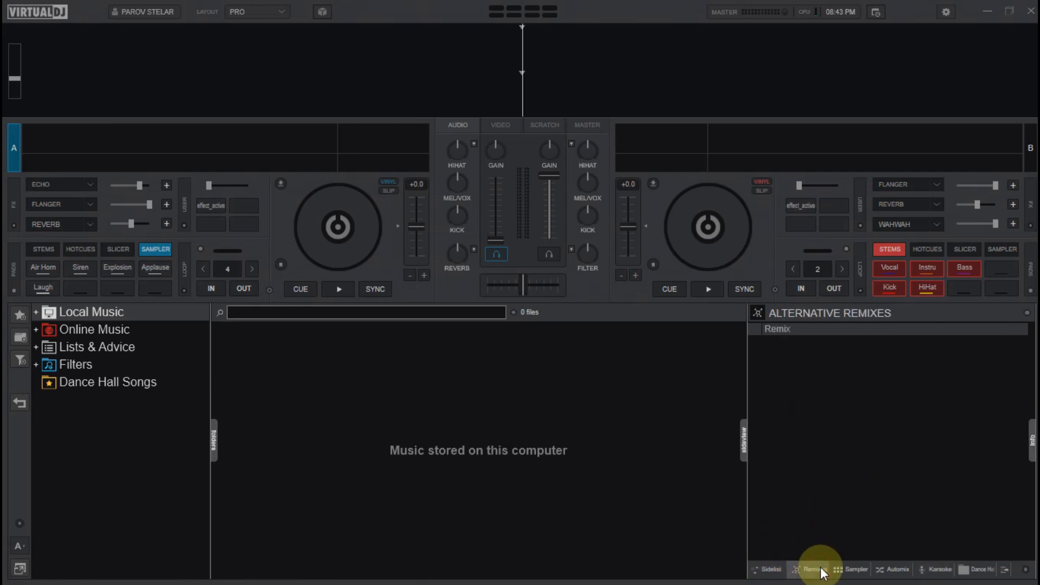
pyautogui.click(855, 569)
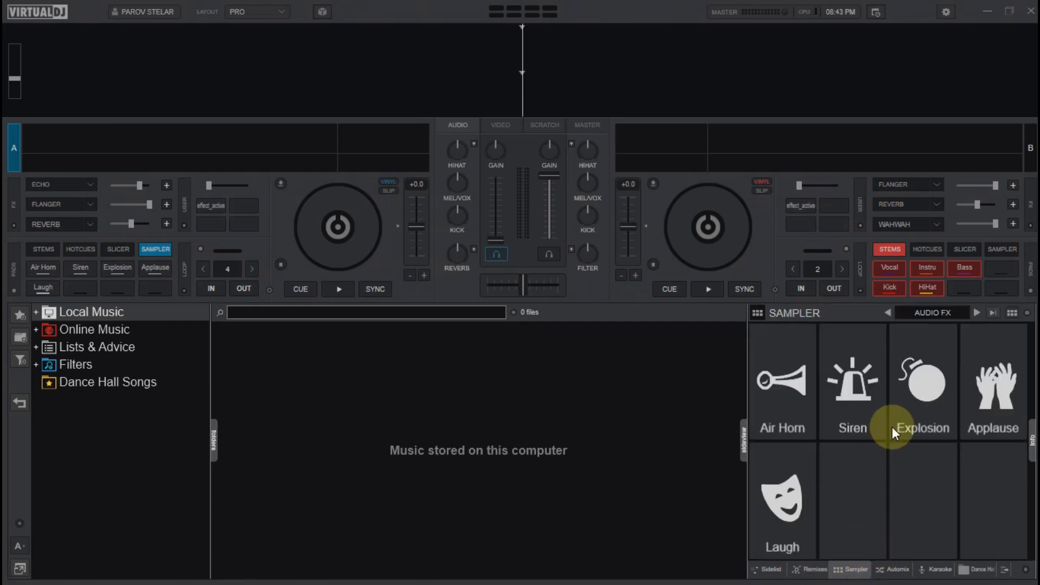
pyautogui.click(895, 570)
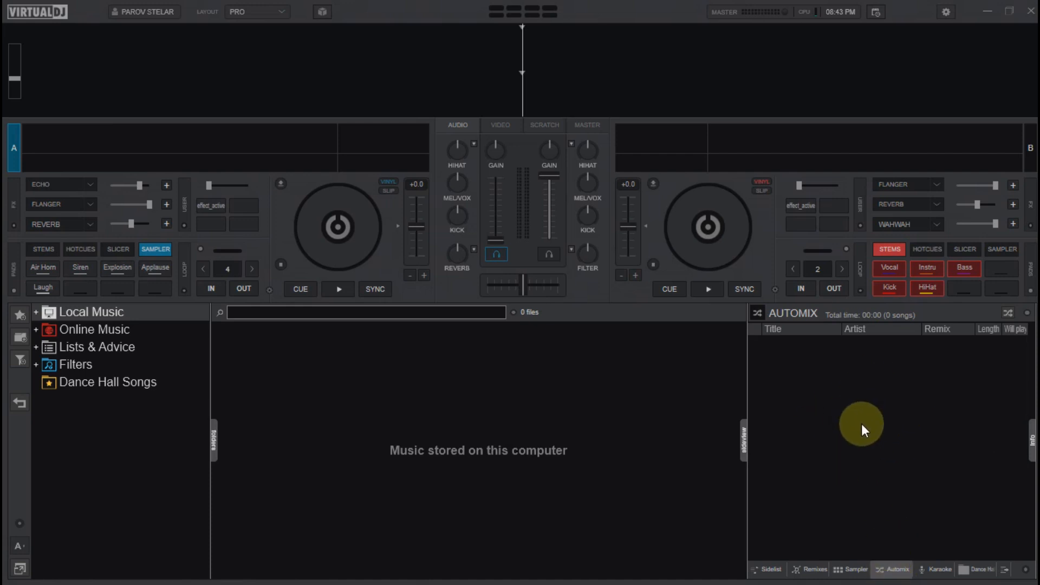
pyautogui.click(937, 564)
pyautogui.click(980, 566)
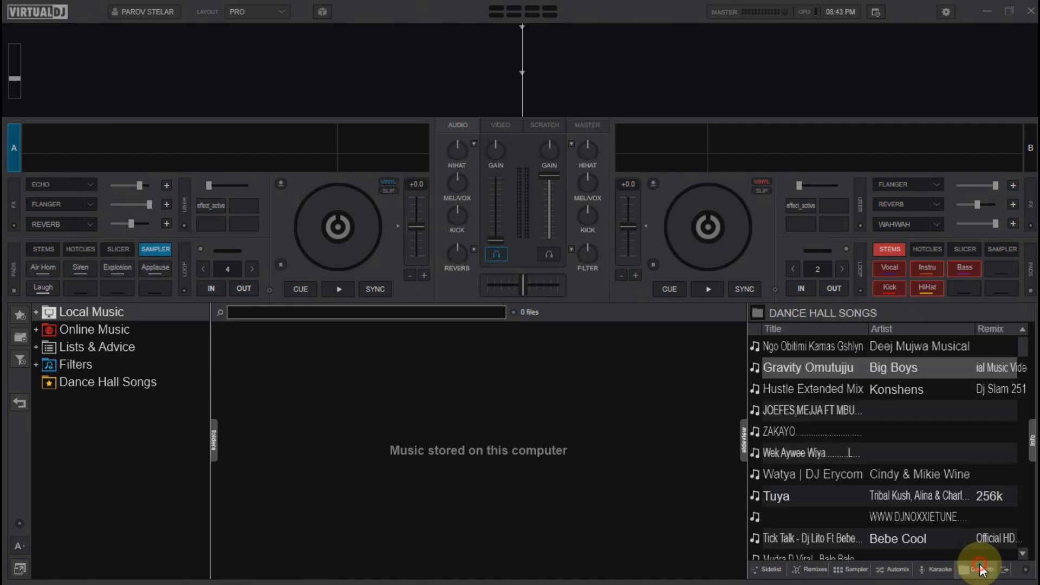
pyautogui.click(765, 567)
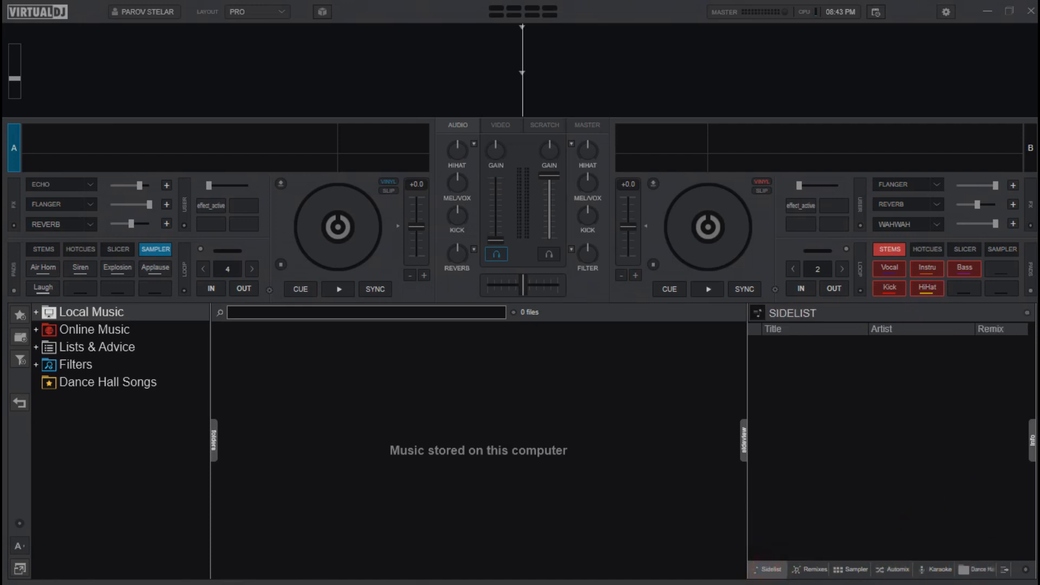
pyautogui.click(1033, 439)
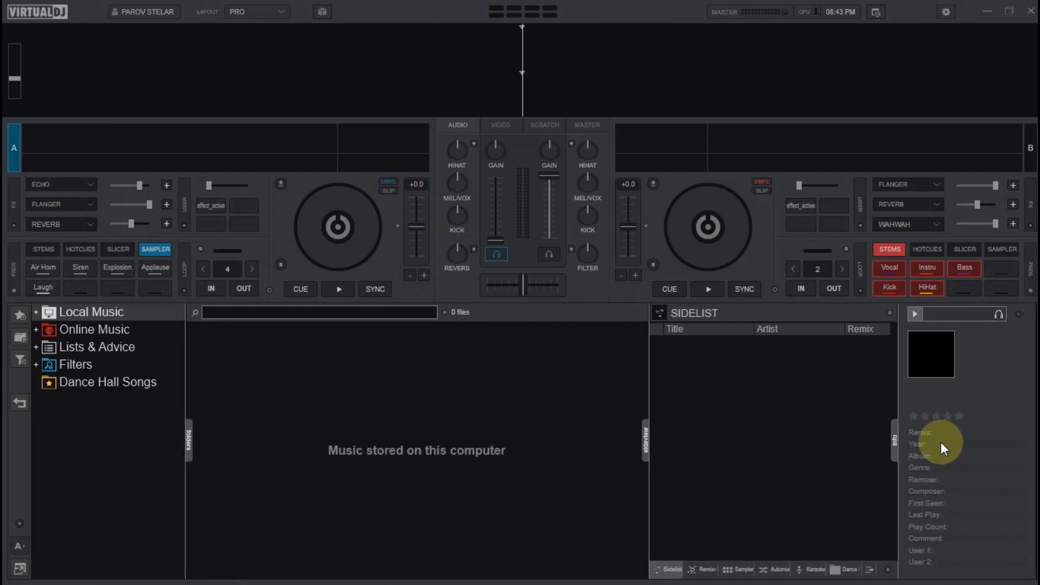
pyautogui.click(893, 443)
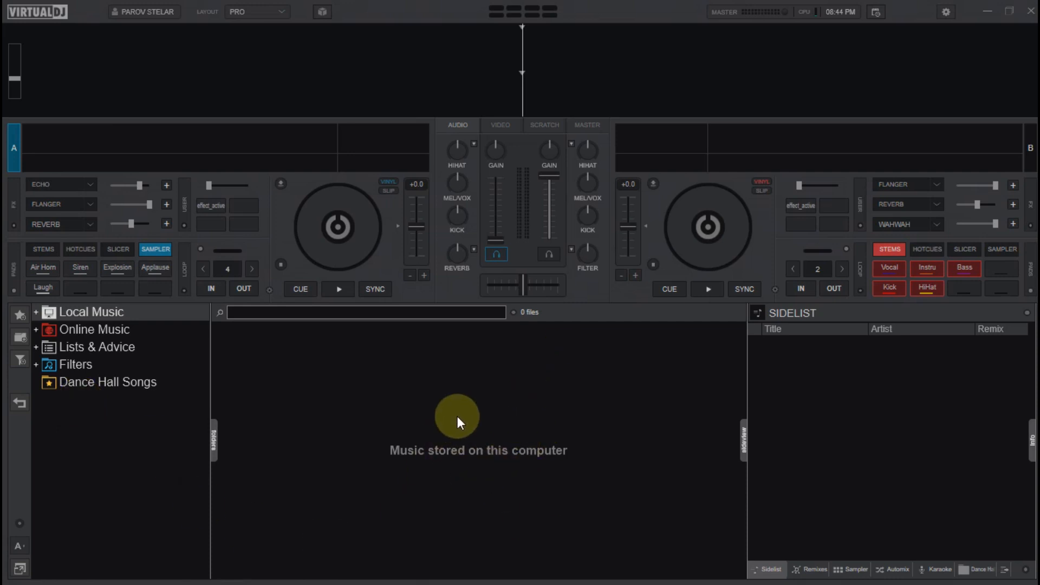
# - Open the Dance Hall Songs folder inside MEDIA on the EXTRA (E:) drive and try to load Hustle Extended Mix onto deck A
pyautogui.click(36, 312)
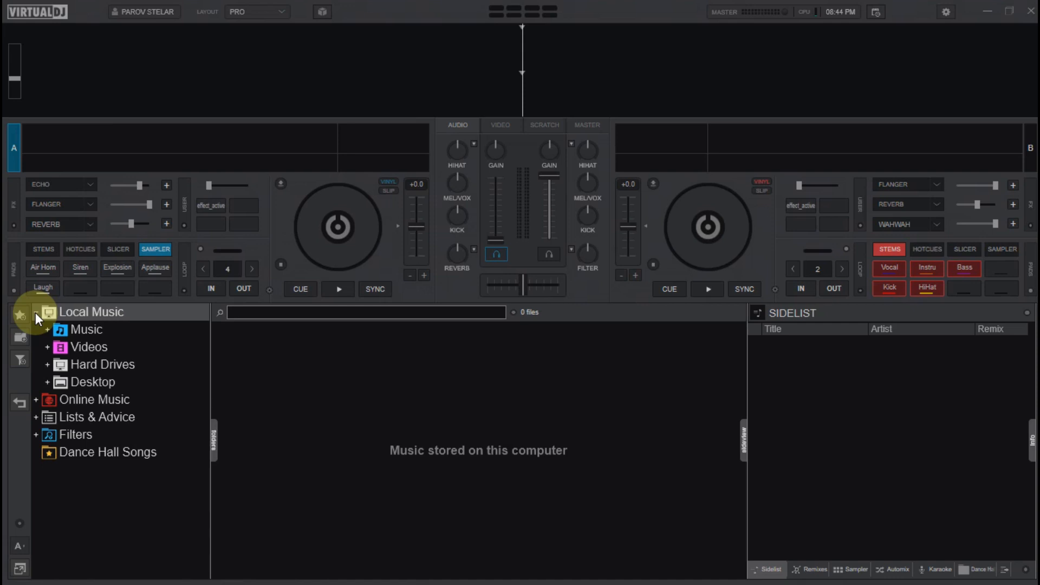
pyautogui.click(48, 364)
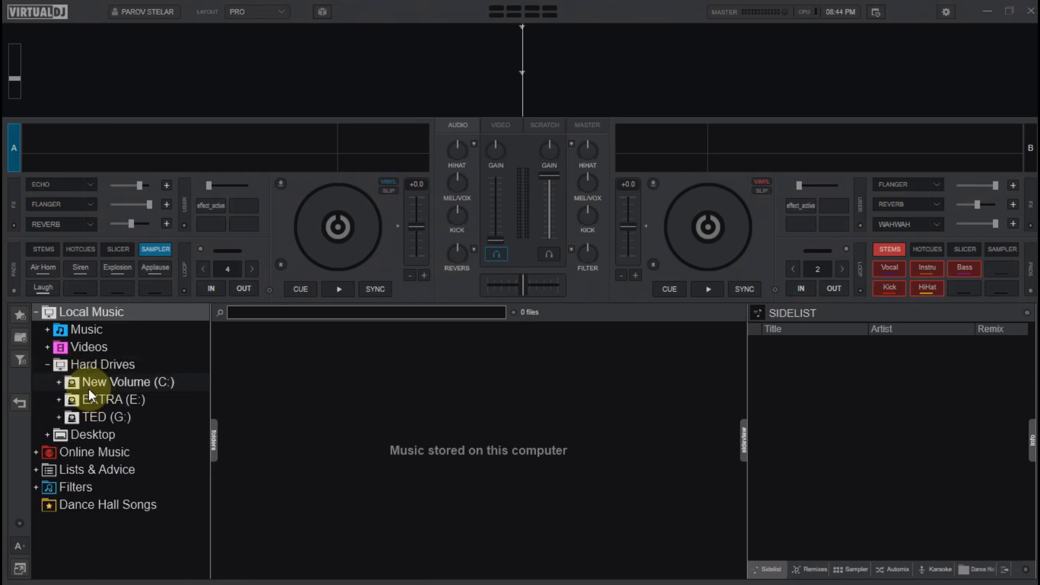
pyautogui.click(59, 401)
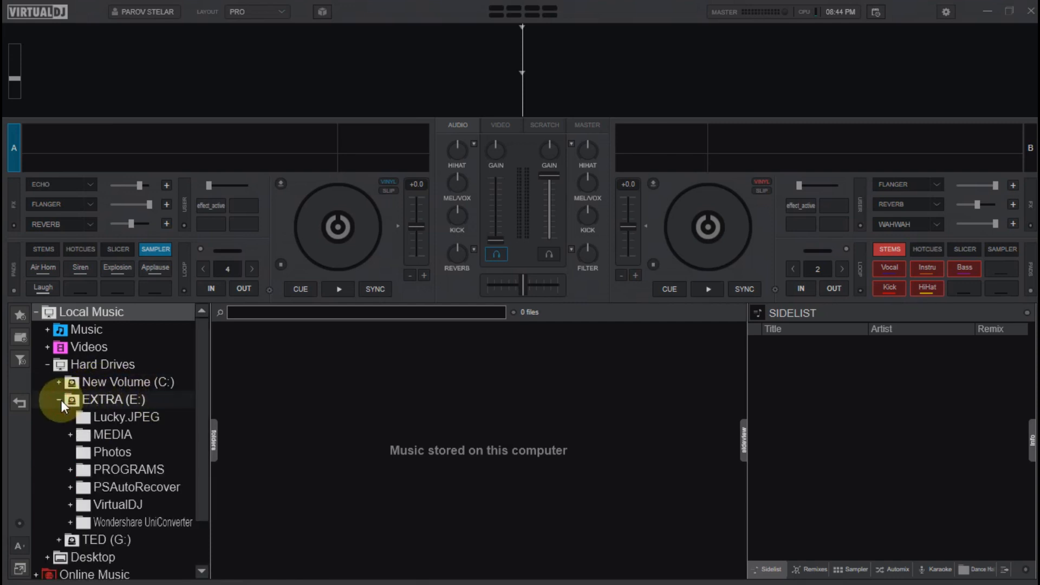
pyautogui.scroll(-2, 146, 449)
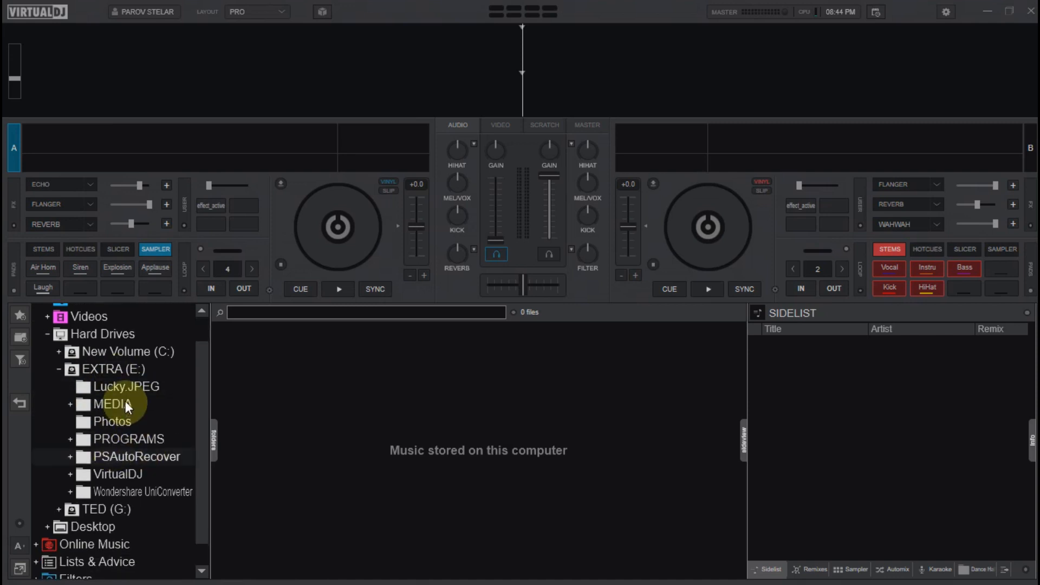
pyautogui.click(70, 405)
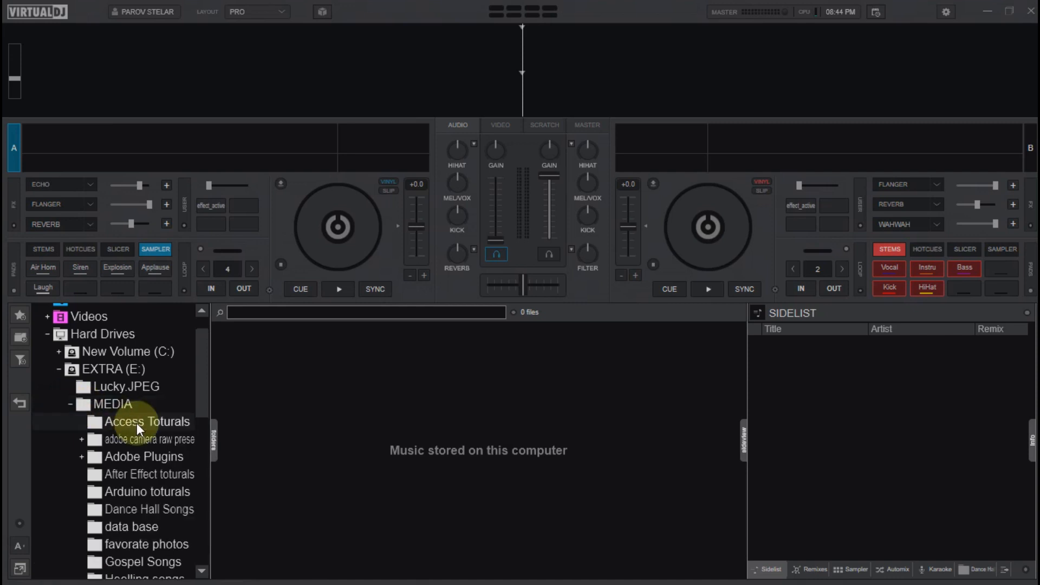
pyautogui.scroll(-2, 137, 424)
pyautogui.scroll(-4, 137, 424)
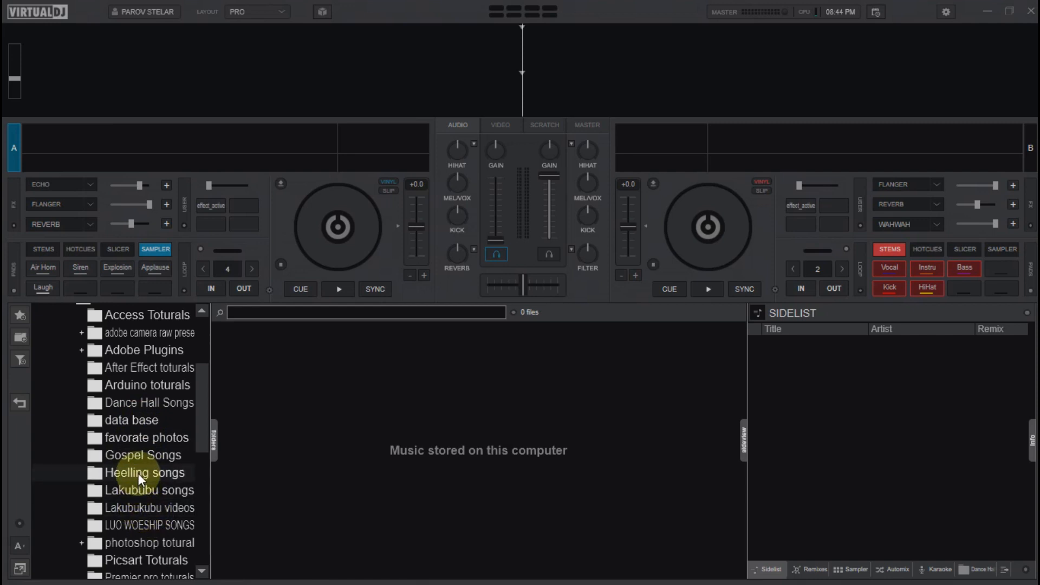
pyautogui.scroll(-1, 138, 473)
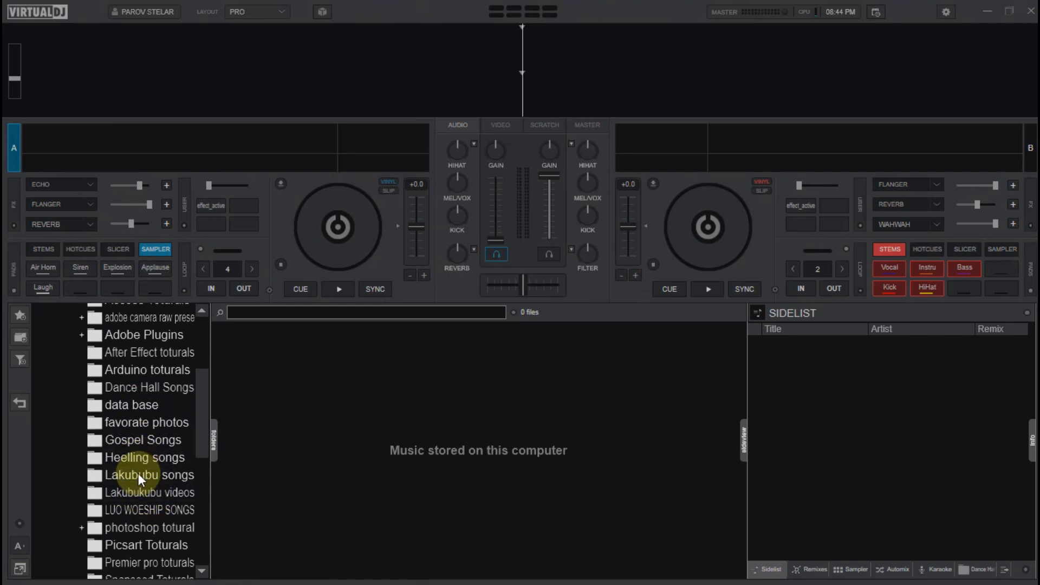
pyautogui.click(139, 388)
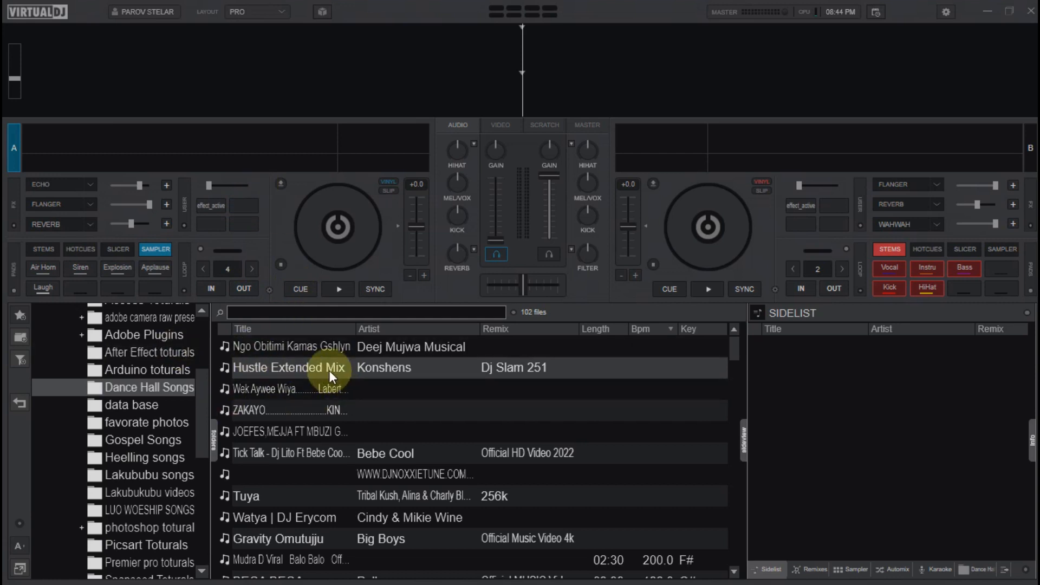
pyautogui.click(282, 183)
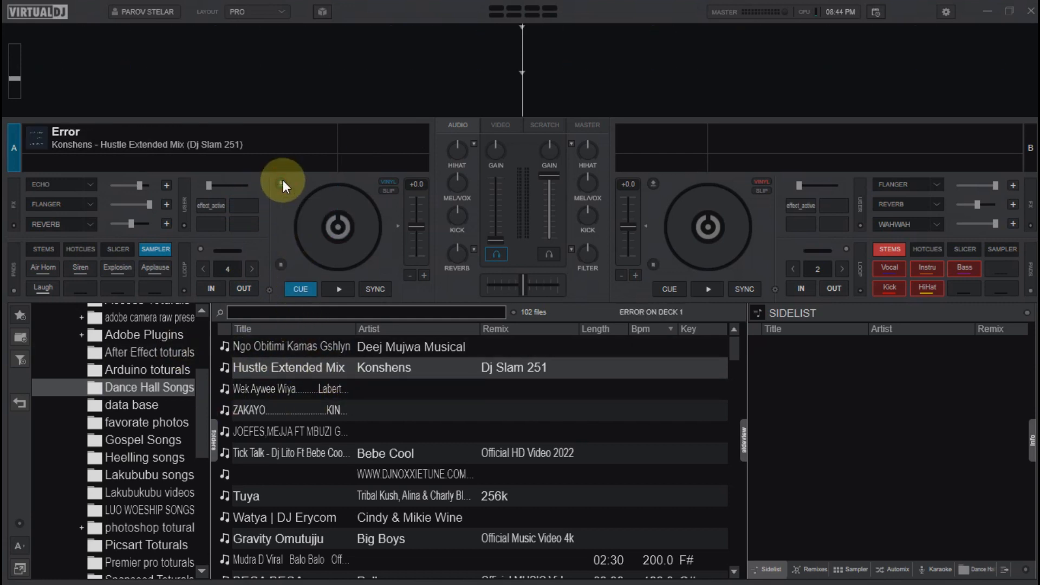
# - Clear deck A, load and eject Wek Aywee Wiya, and try again to load Hustle Extended Mix
pyautogui.click(282, 182)
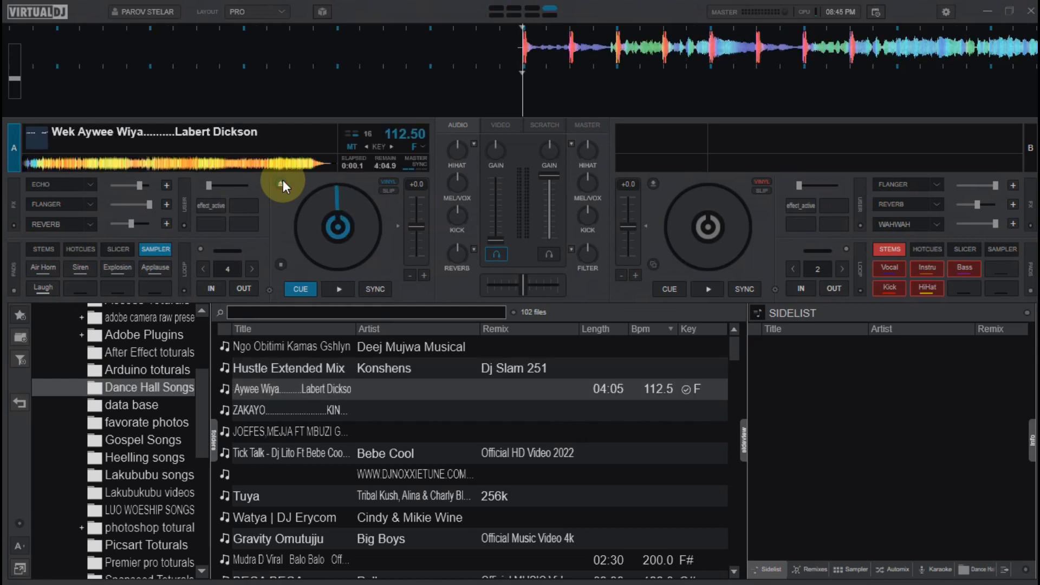
pyautogui.click(282, 183)
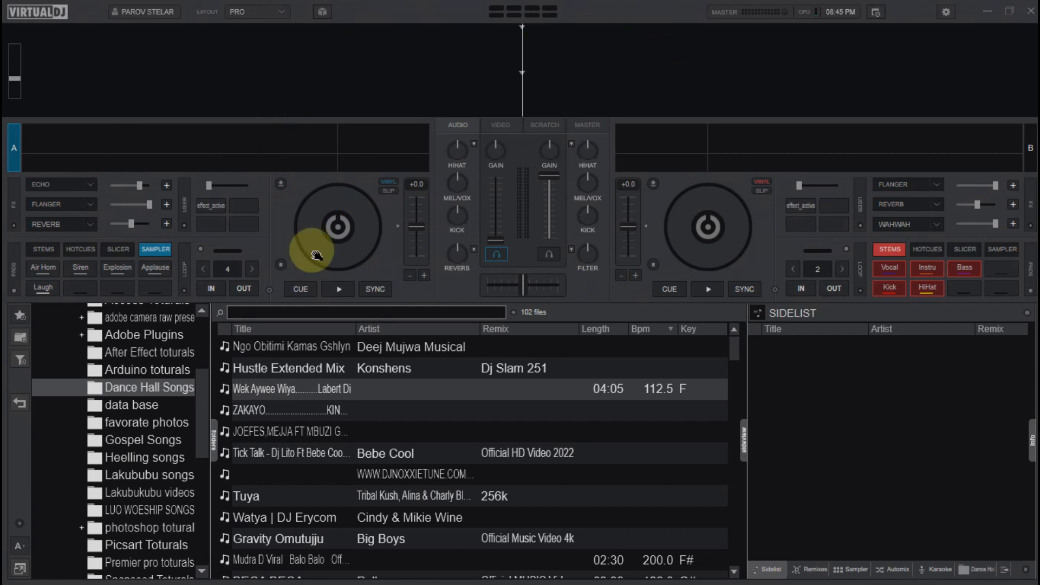
pyautogui.click(304, 367)
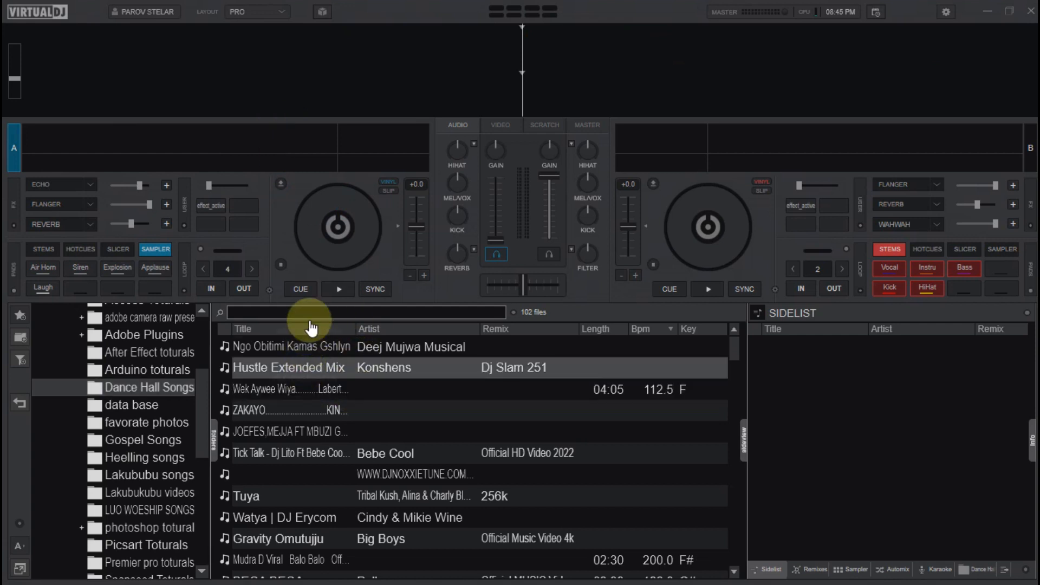
pyautogui.moveTo(311, 327); pyautogui.dragTo(310, 267)
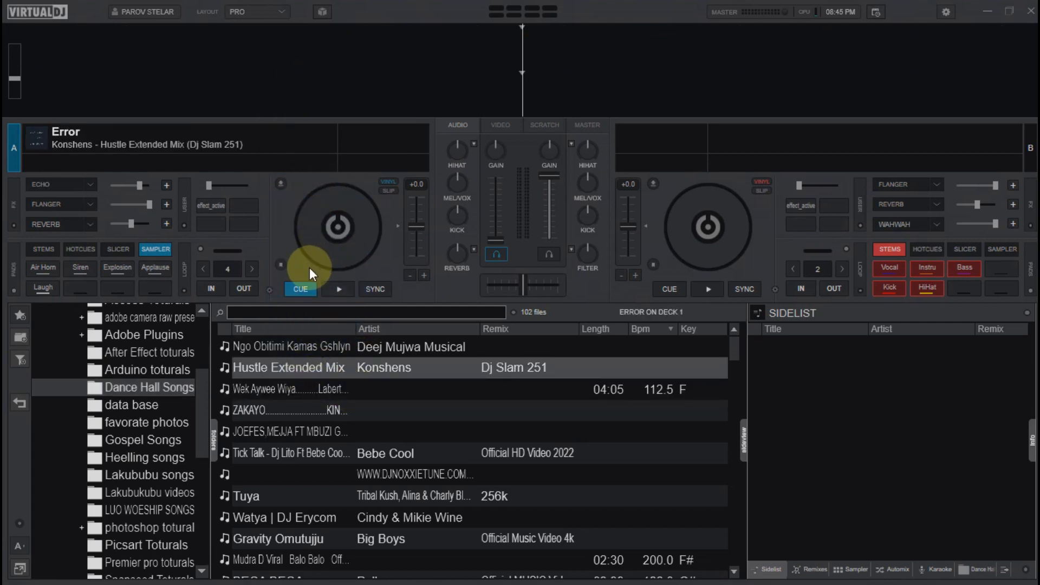
# - Load Ngo Obitimi Kamas Gshlyn onto deck A and enable headphone monitoring on deck B alongside deck A
pyautogui.doubleClick(289, 352)
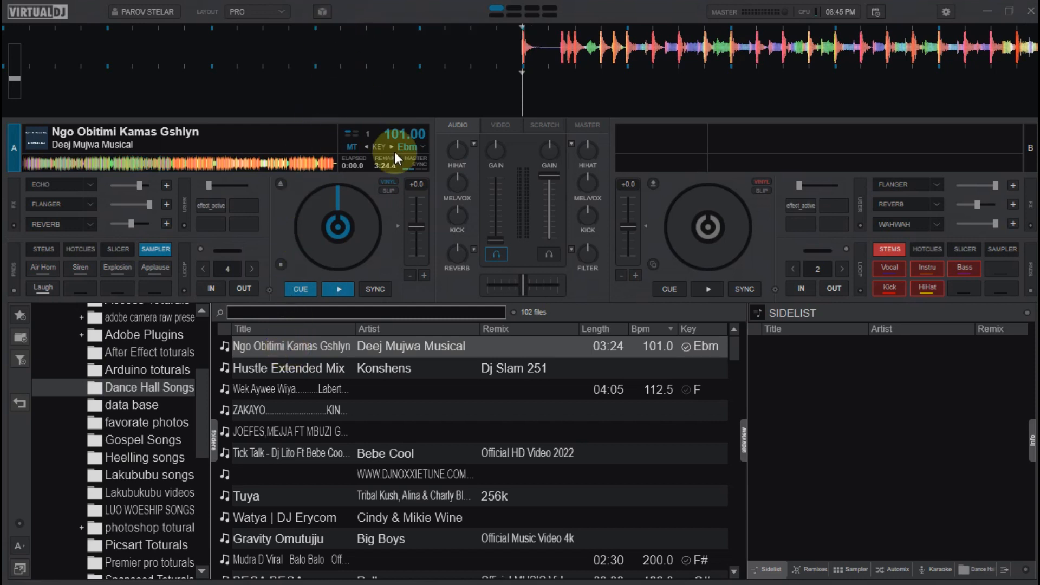
pyautogui.click(549, 254)
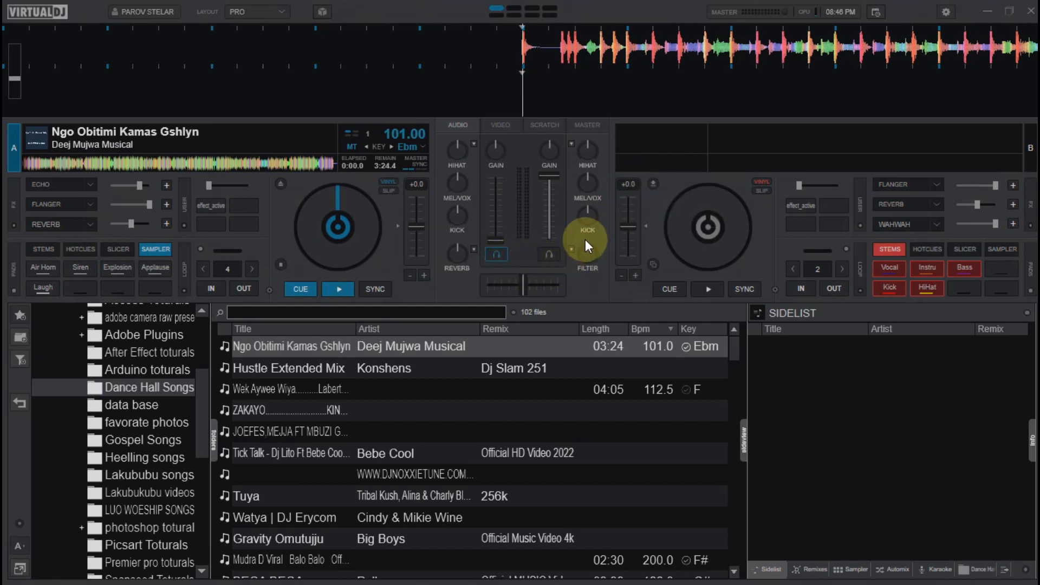
pyautogui.click(487, 260)
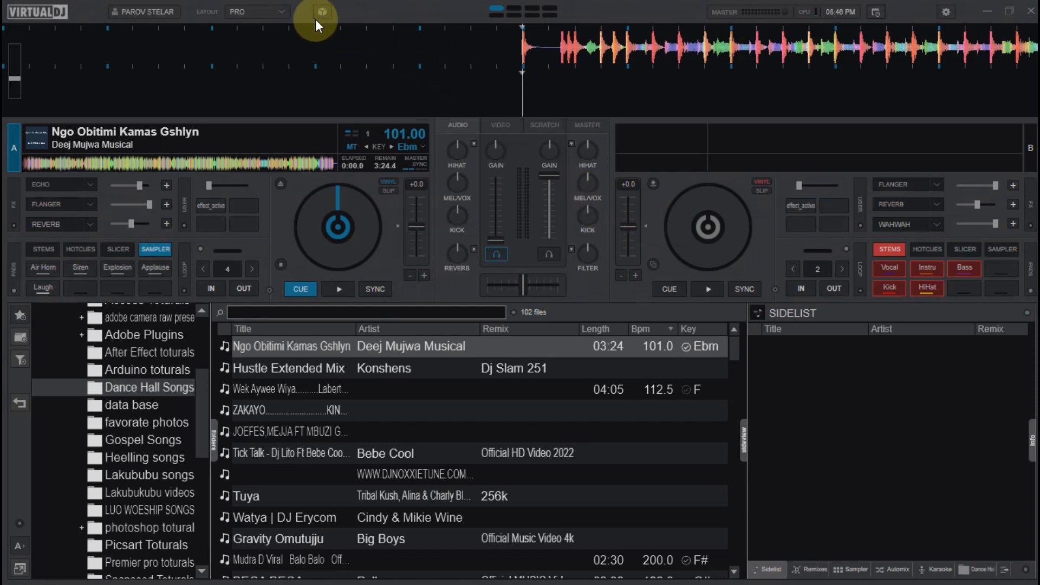
pyautogui.click(549, 254)
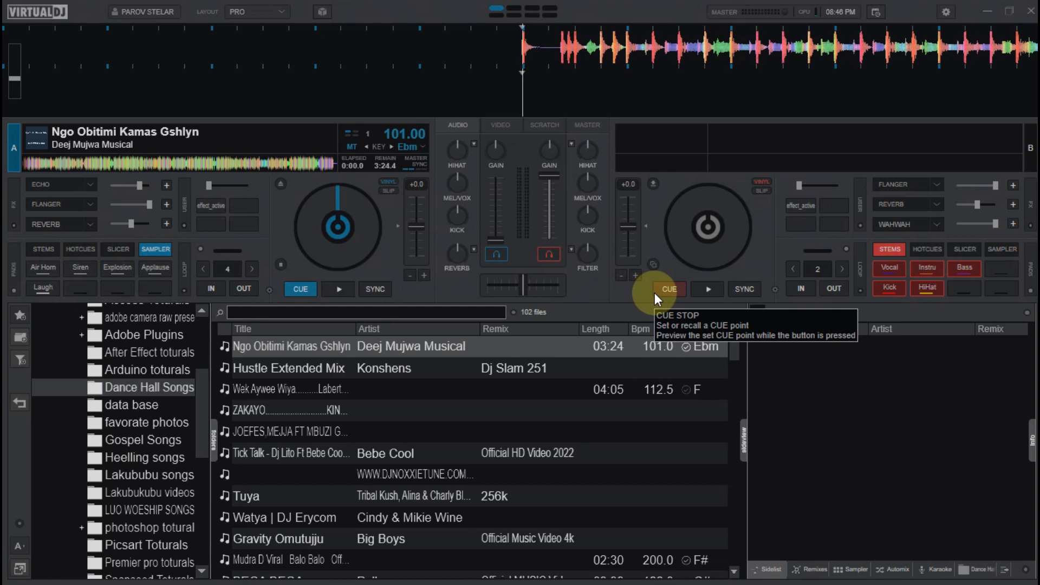
# - Open the settings and review the Tutorials, Audio, Interface, Mapping, Options, Licenses, Extensions and Broadcast pages
pyautogui.click(946, 13)
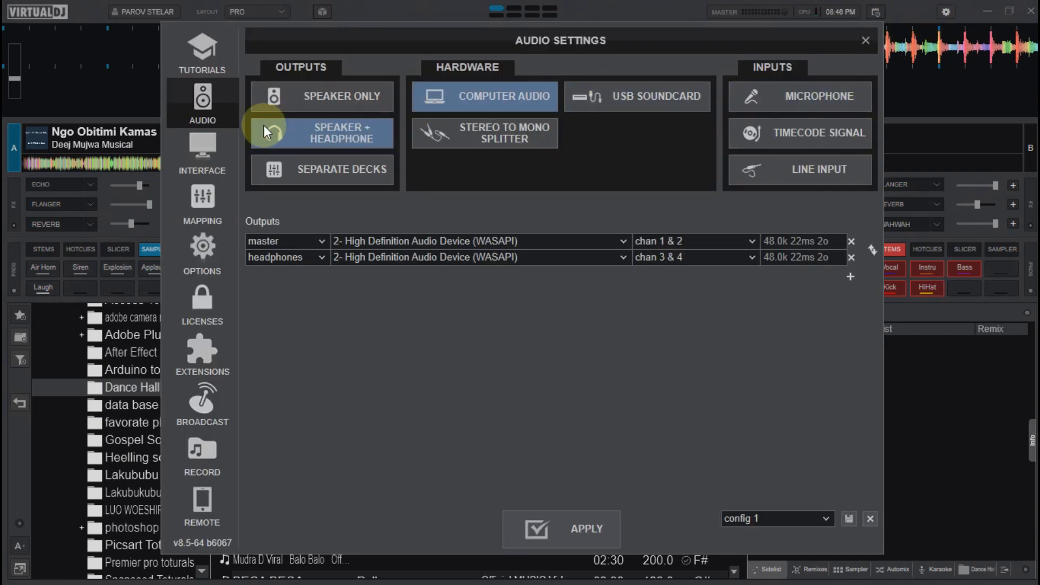
pyautogui.click(192, 65)
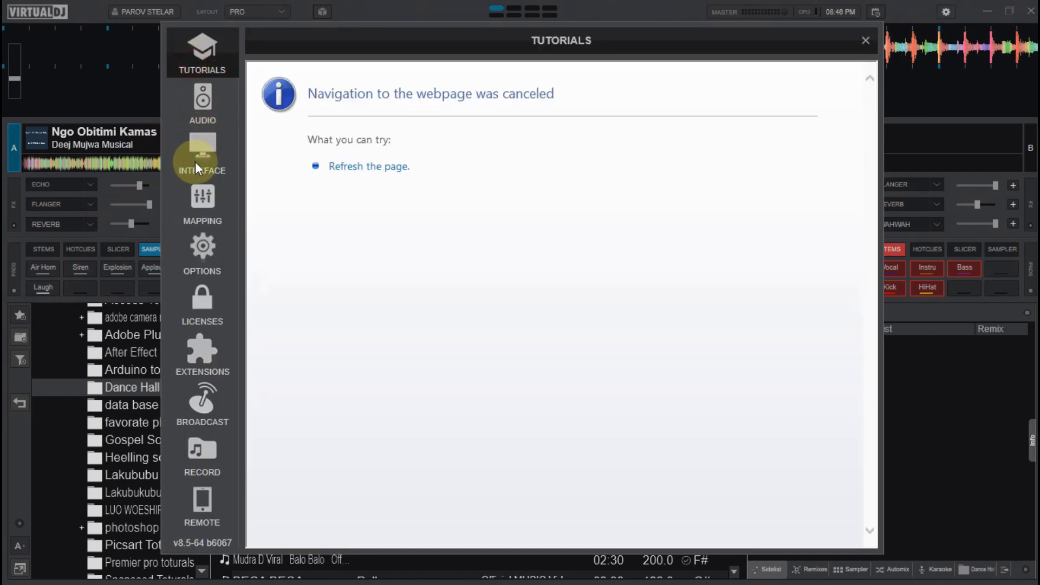
pyautogui.click(196, 158)
pyautogui.click(207, 108)
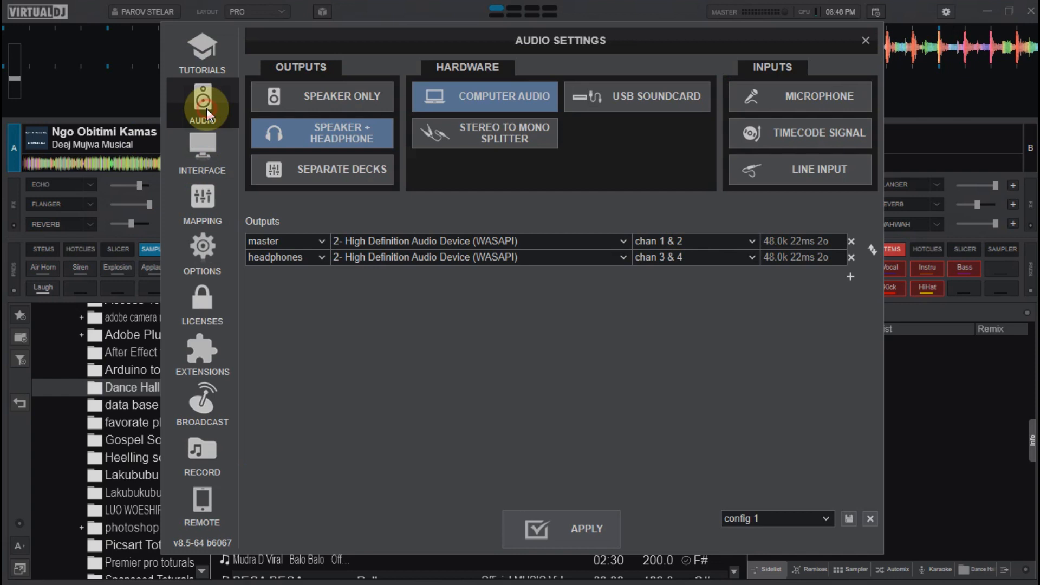
pyautogui.click(204, 142)
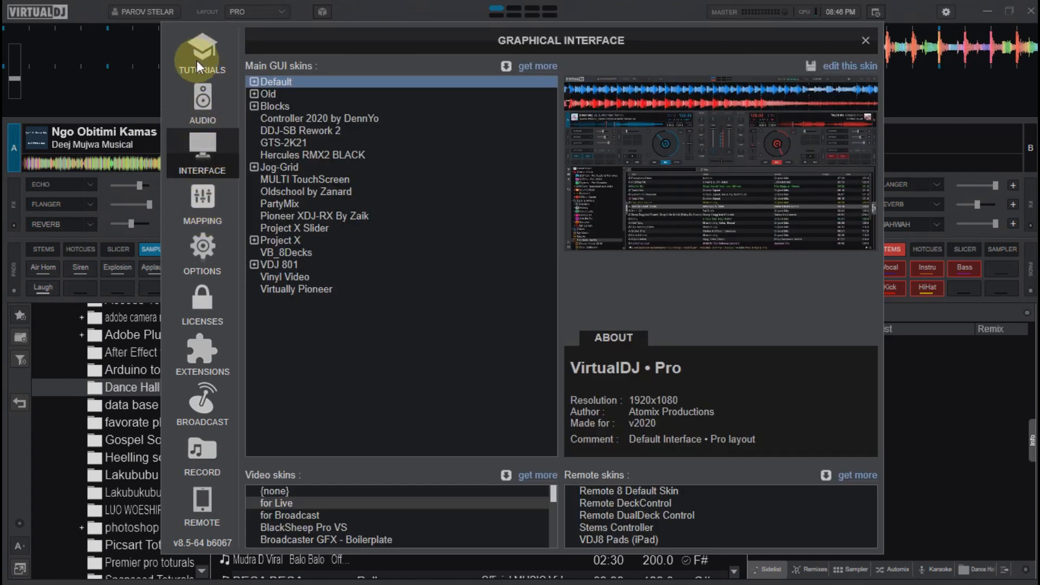
pyautogui.click(203, 101)
pyautogui.click(201, 160)
pyautogui.click(204, 193)
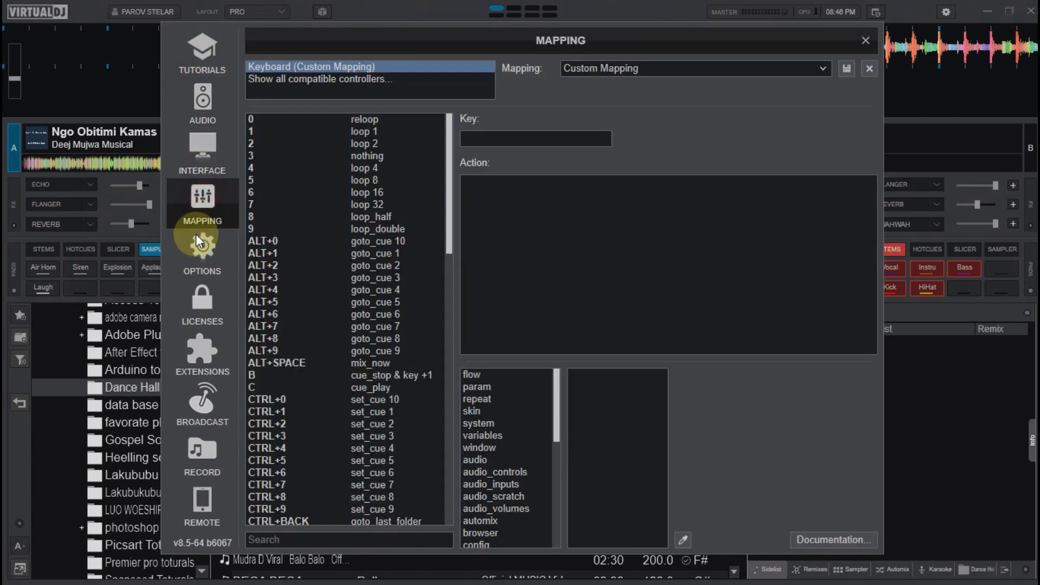
pyautogui.click(199, 242)
pyautogui.click(203, 298)
pyautogui.click(203, 355)
pyautogui.click(204, 412)
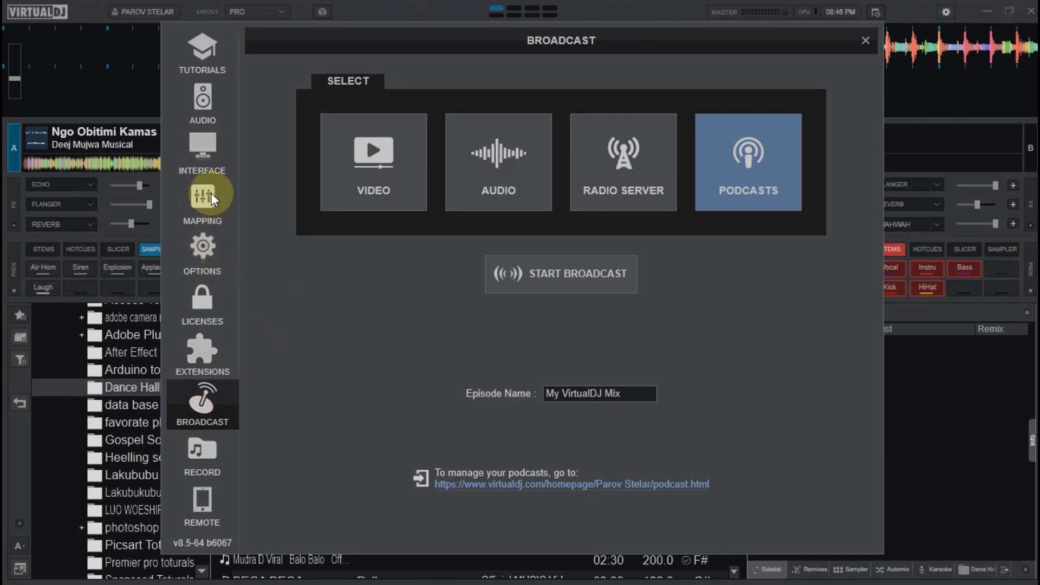
# - Review the Options & Tweaks categories and the keyboard Mapping page, shift the settings window down and back up, and close it
pyautogui.click(203, 262)
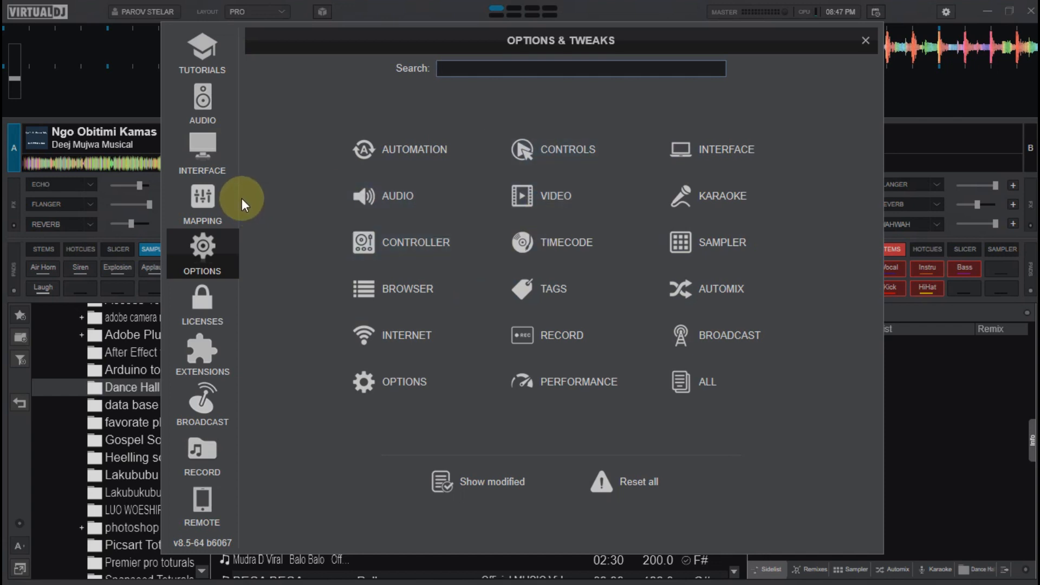
pyautogui.click(202, 200)
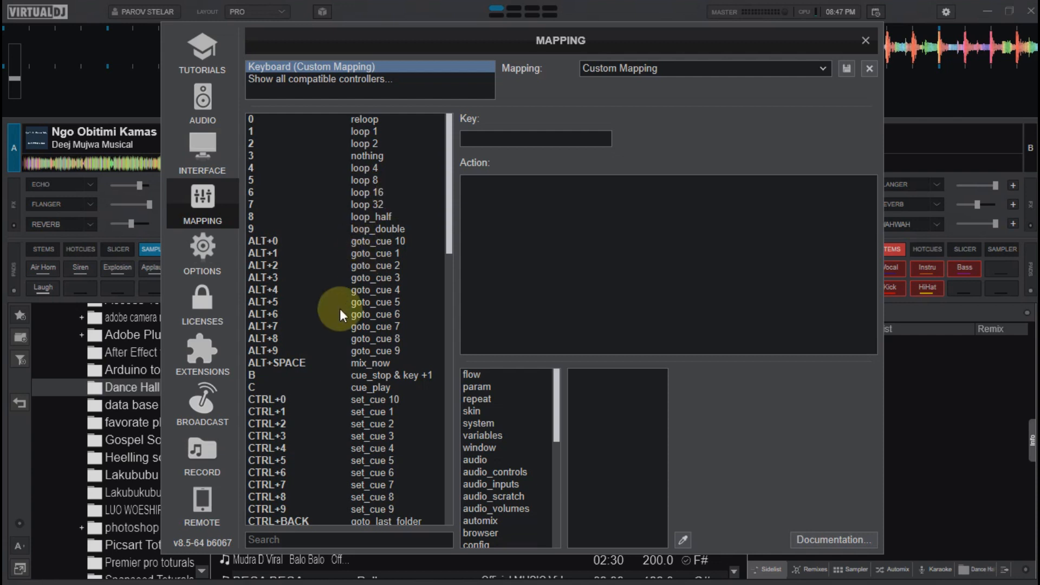
pyautogui.click(212, 265)
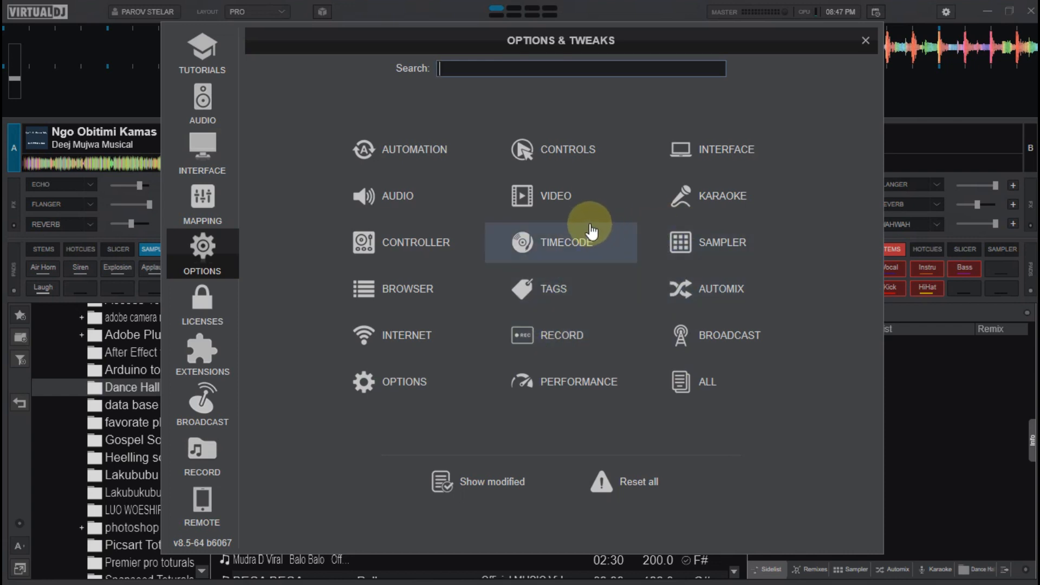
pyautogui.moveTo(483, 39); pyautogui.dragTo(478, 216)
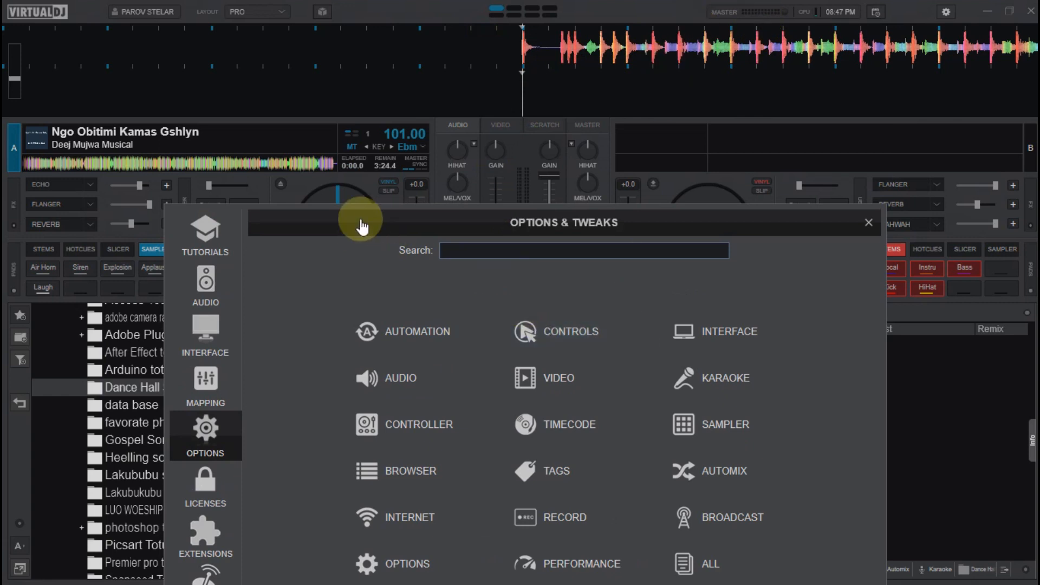
pyautogui.moveTo(362, 226); pyautogui.dragTo(382, 29)
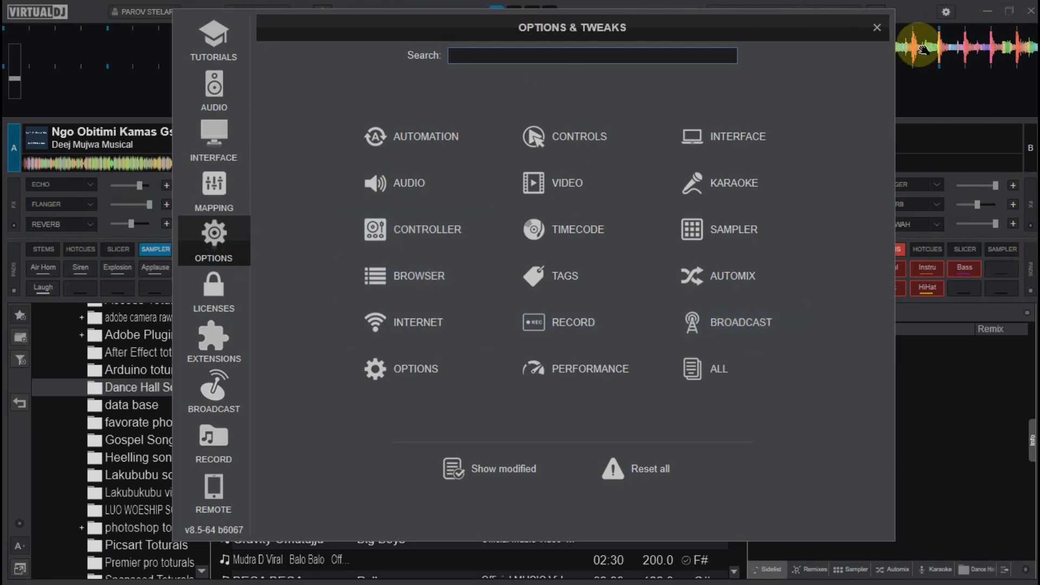
pyautogui.click(876, 30)
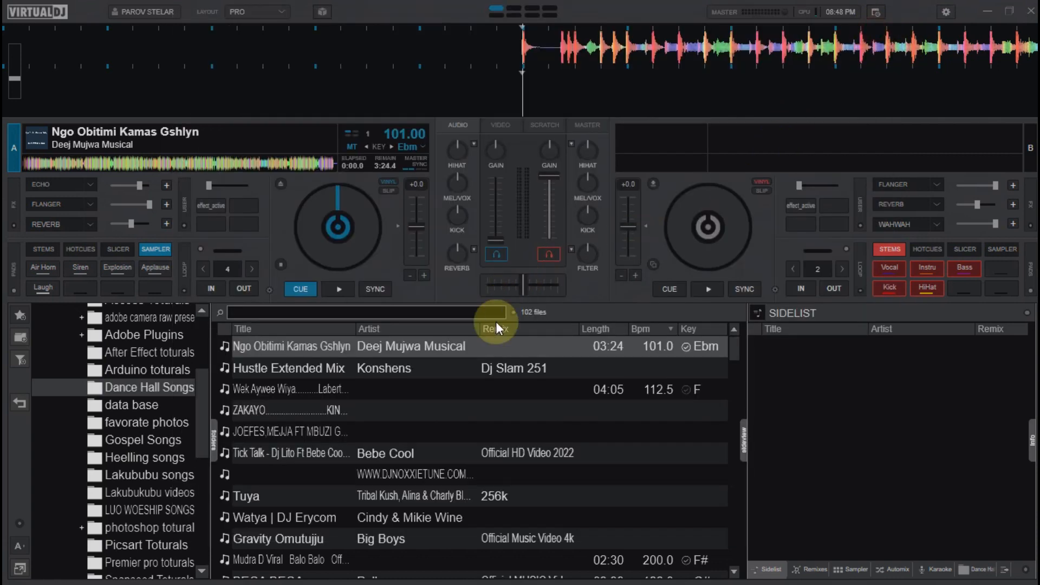
# - Return the browser from the Dance Hall Songs folder to the Local Music root
pyautogui.click(16, 404)
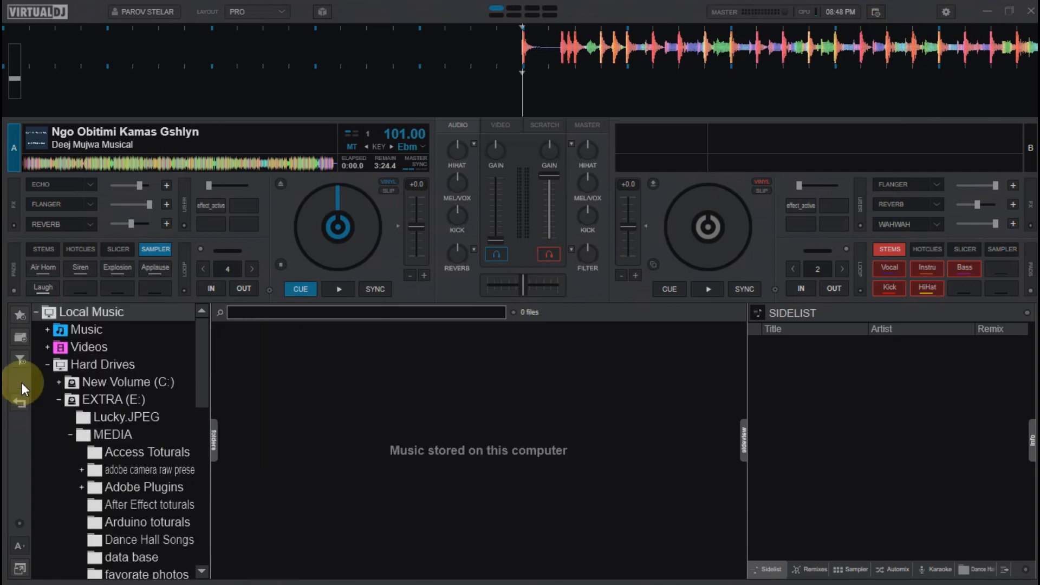